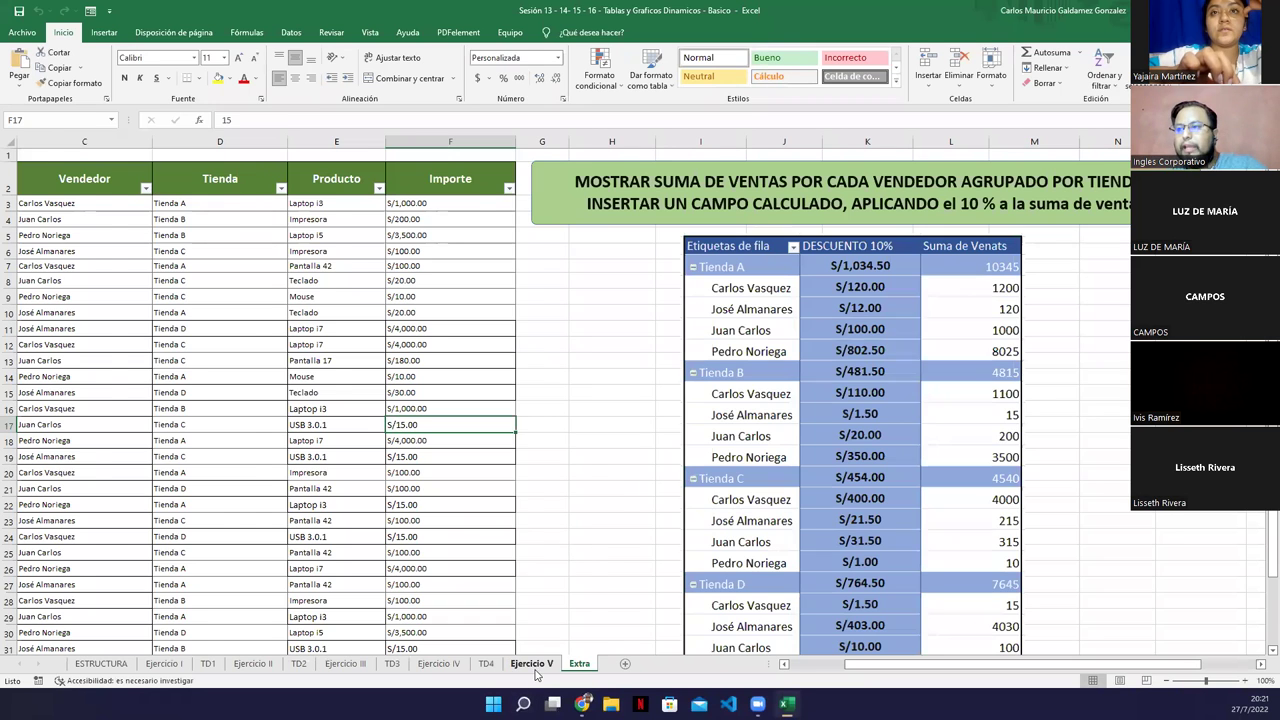
# - Insert a pivot table on a new worksheet from the sales data B2:F31 on the Ejercicio V sheet
pyautogui.click(533, 666)
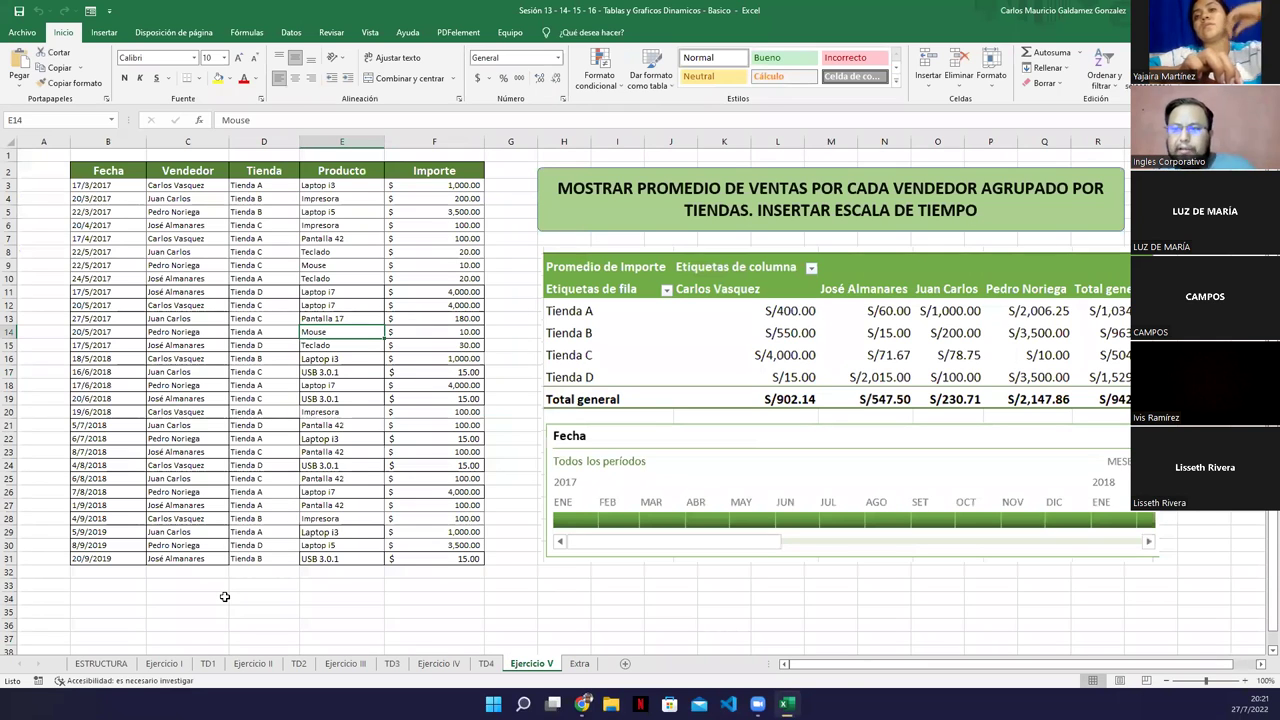
pyautogui.click(182, 502)
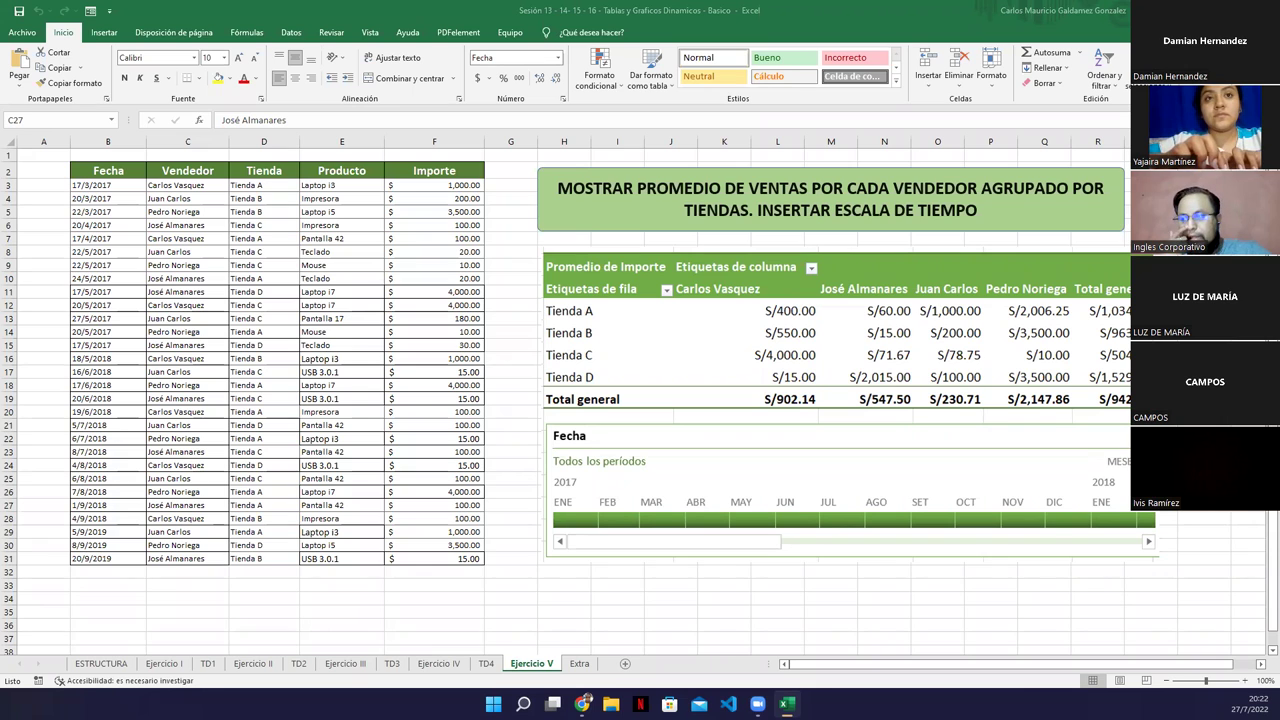
pyautogui.press('F2')
pyautogui.click(268, 489)
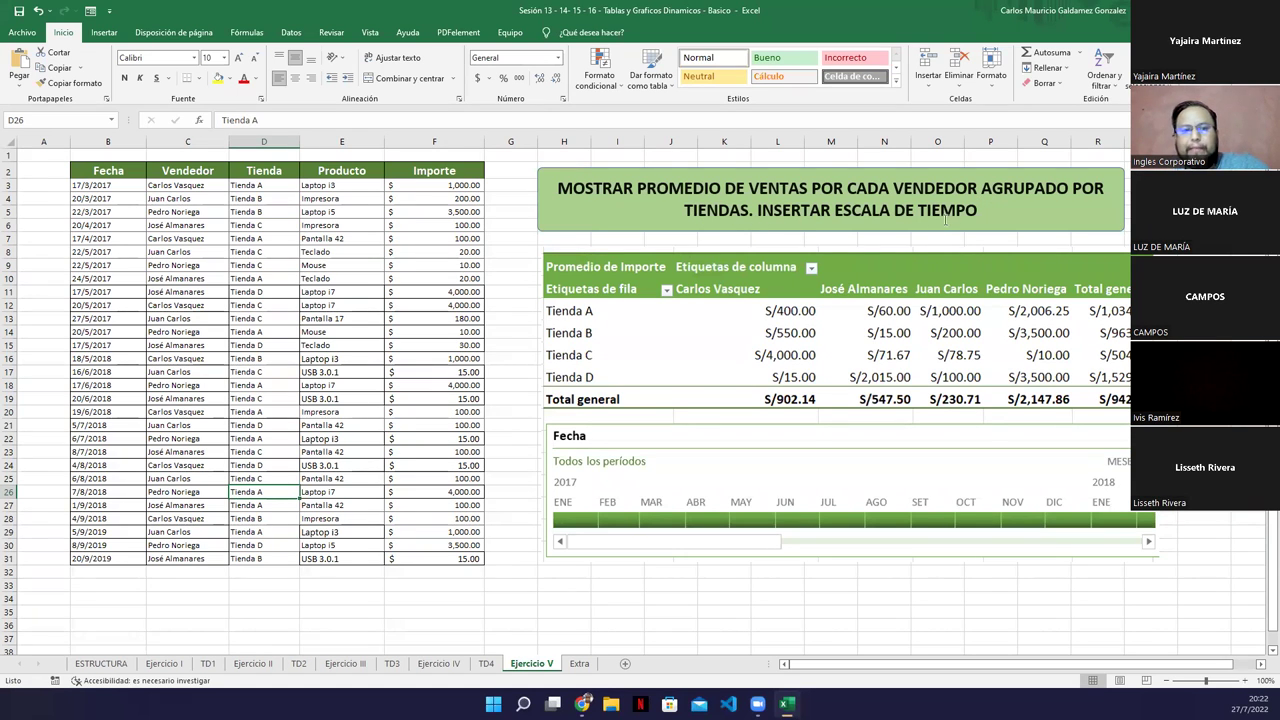
pyautogui.click(200, 306)
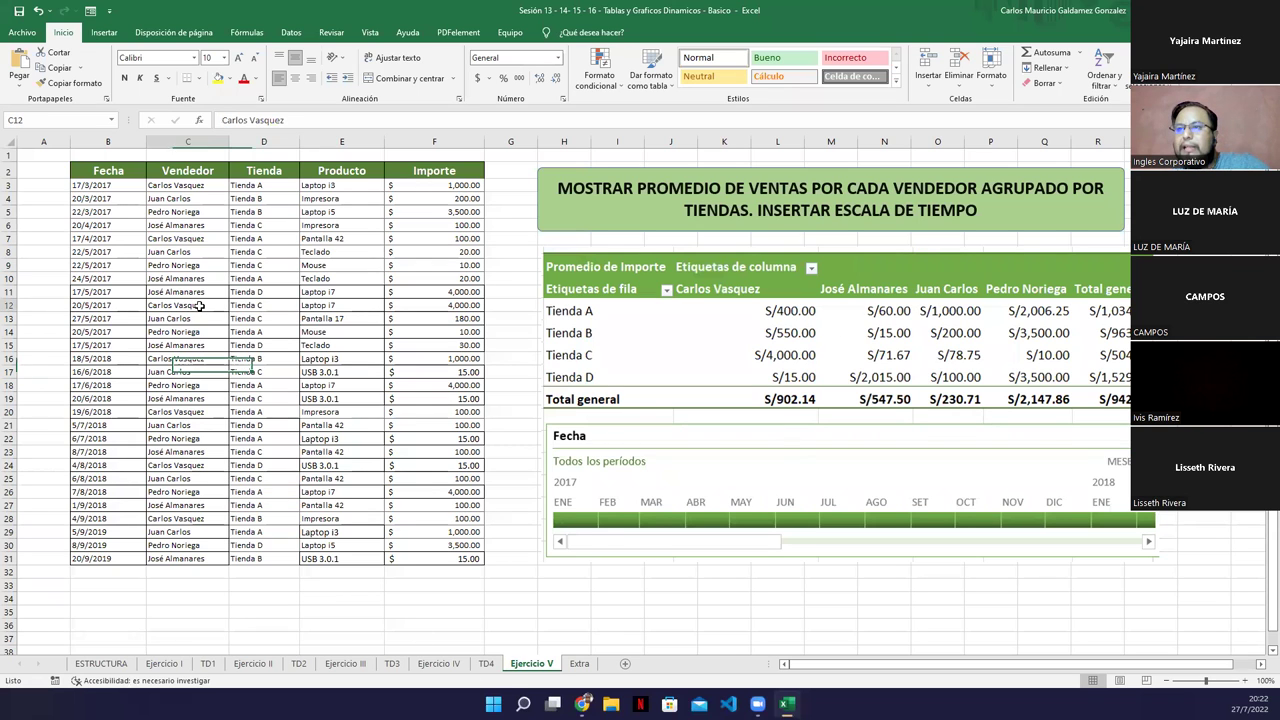
pyautogui.click(104, 32)
pyautogui.click(28, 62)
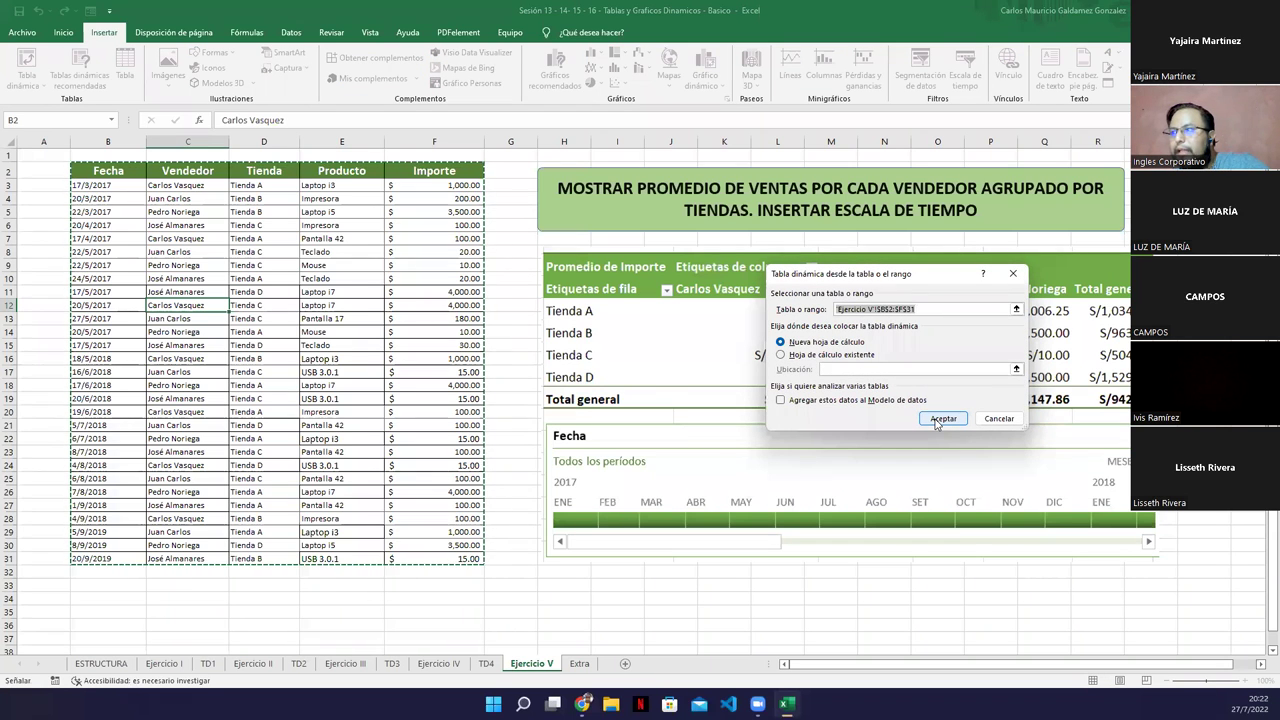
pyautogui.click(943, 419)
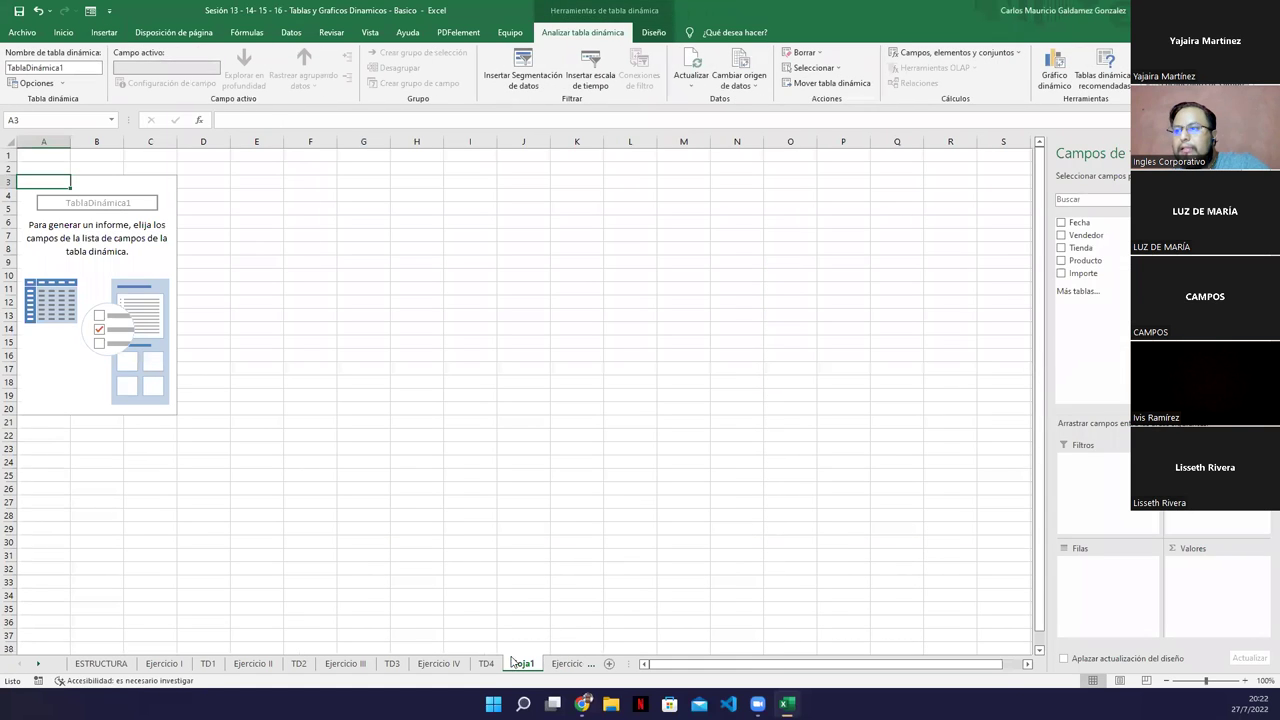
# - Move the new pivot table sheet between Ejercicio V and Extra, and rename it TD5
pyautogui.click(589, 663)
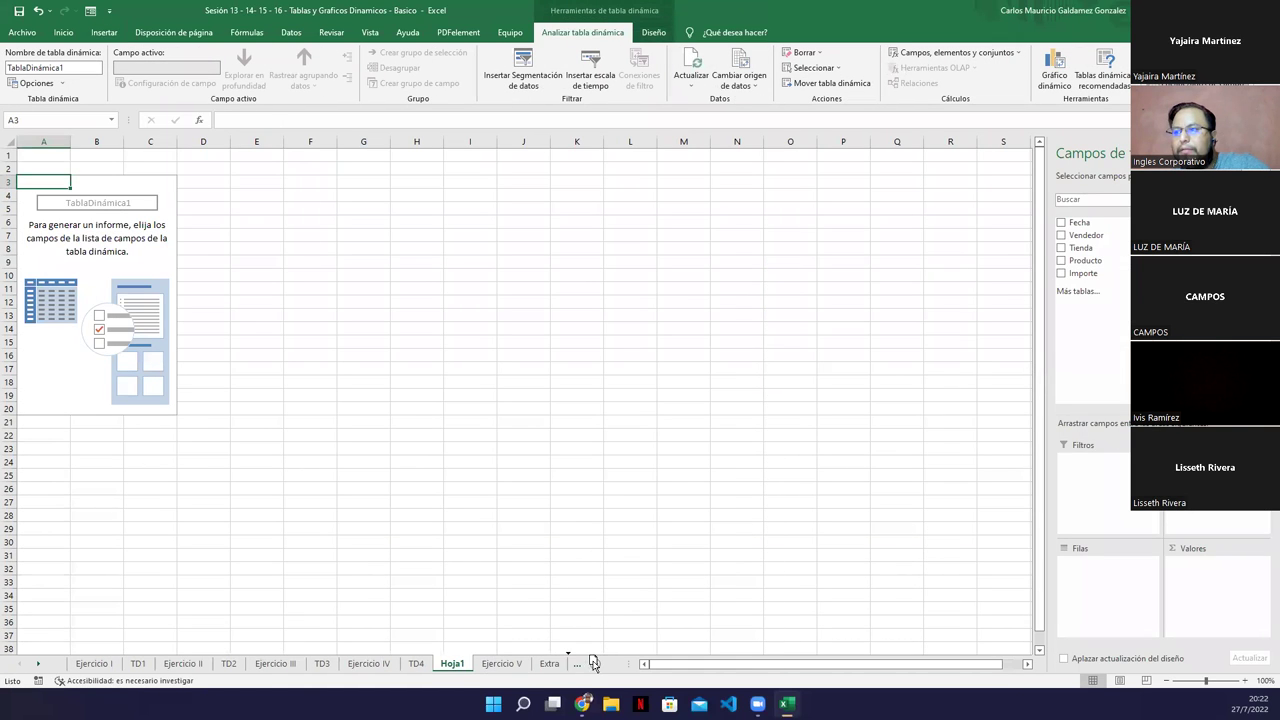
pyautogui.doubleClick(510, 665)
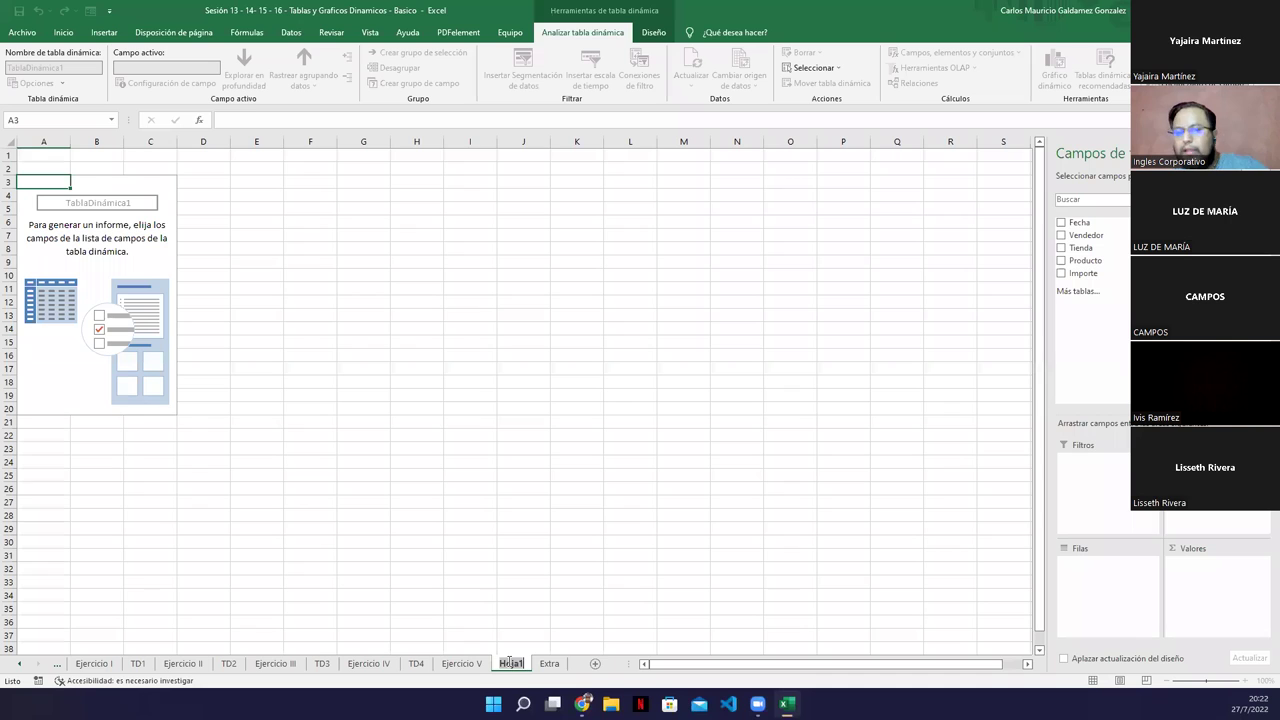
pyautogui.write('TD5')
pyautogui.press('Return')
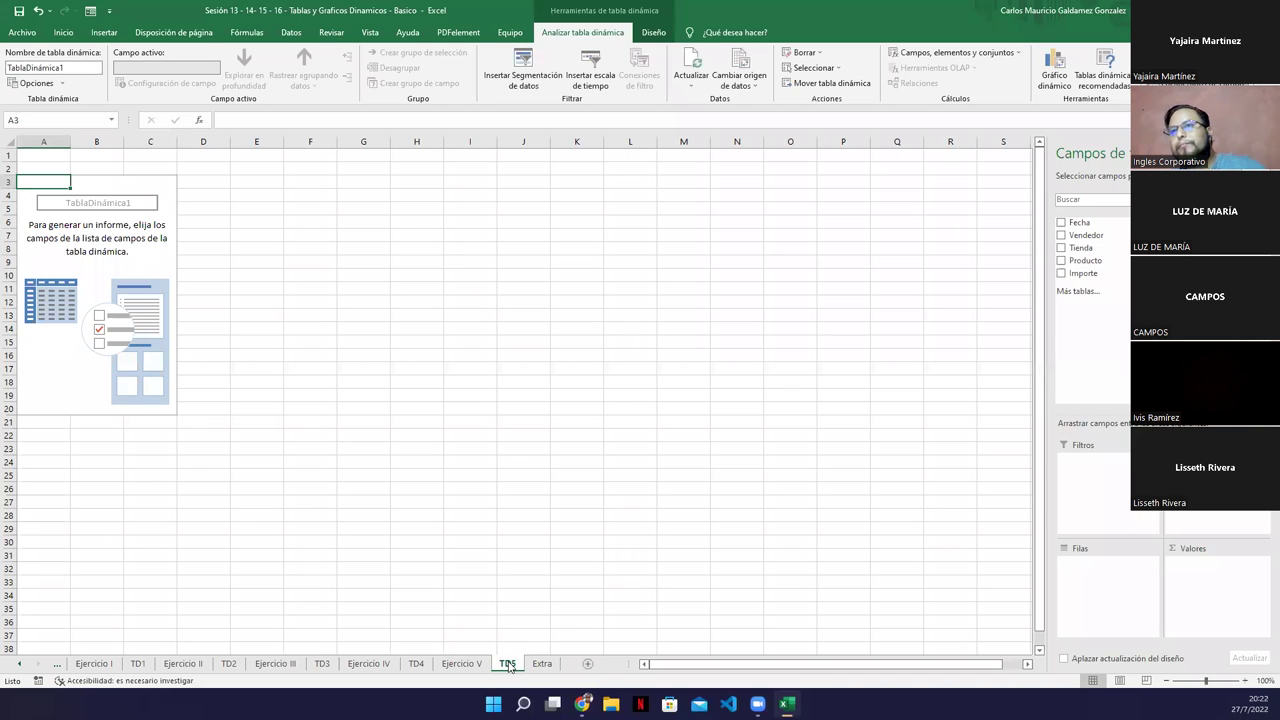
pyautogui.click(110, 275)
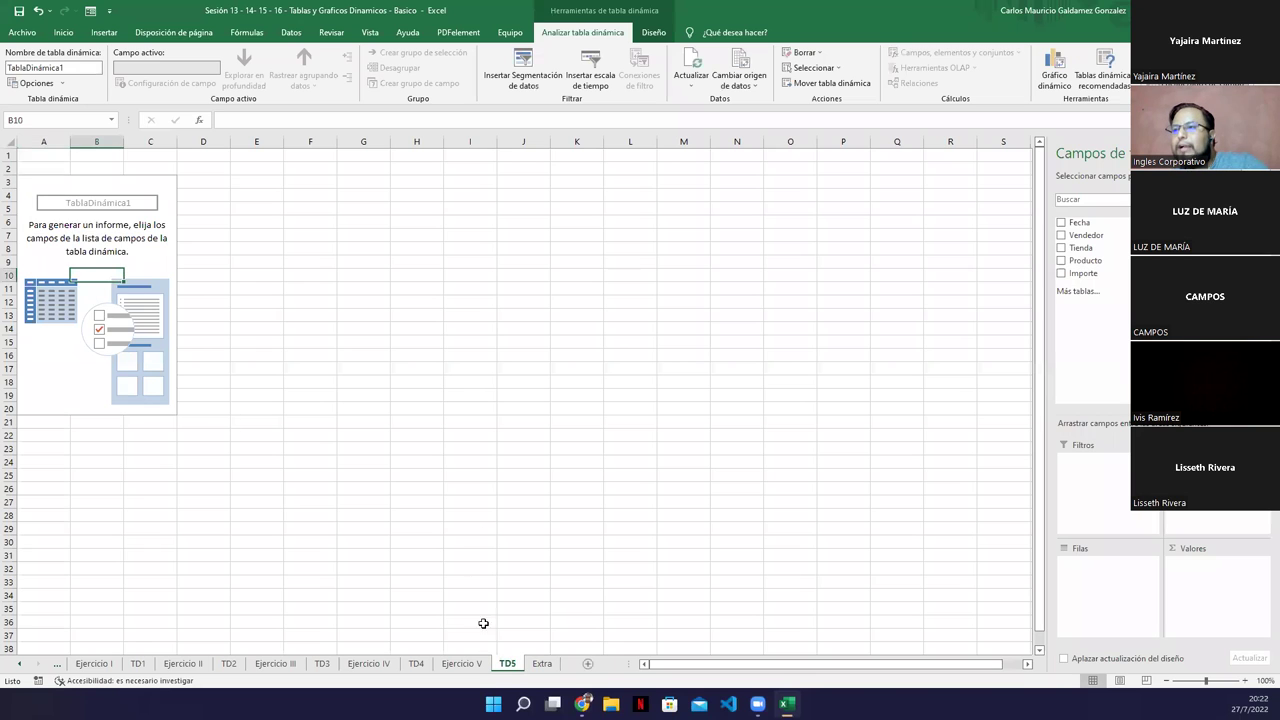
# - Lay out the TD5 pivot table with Tienda as rows and Vendedor as columns, following the Ejercicio V example
pyautogui.click(461, 665)
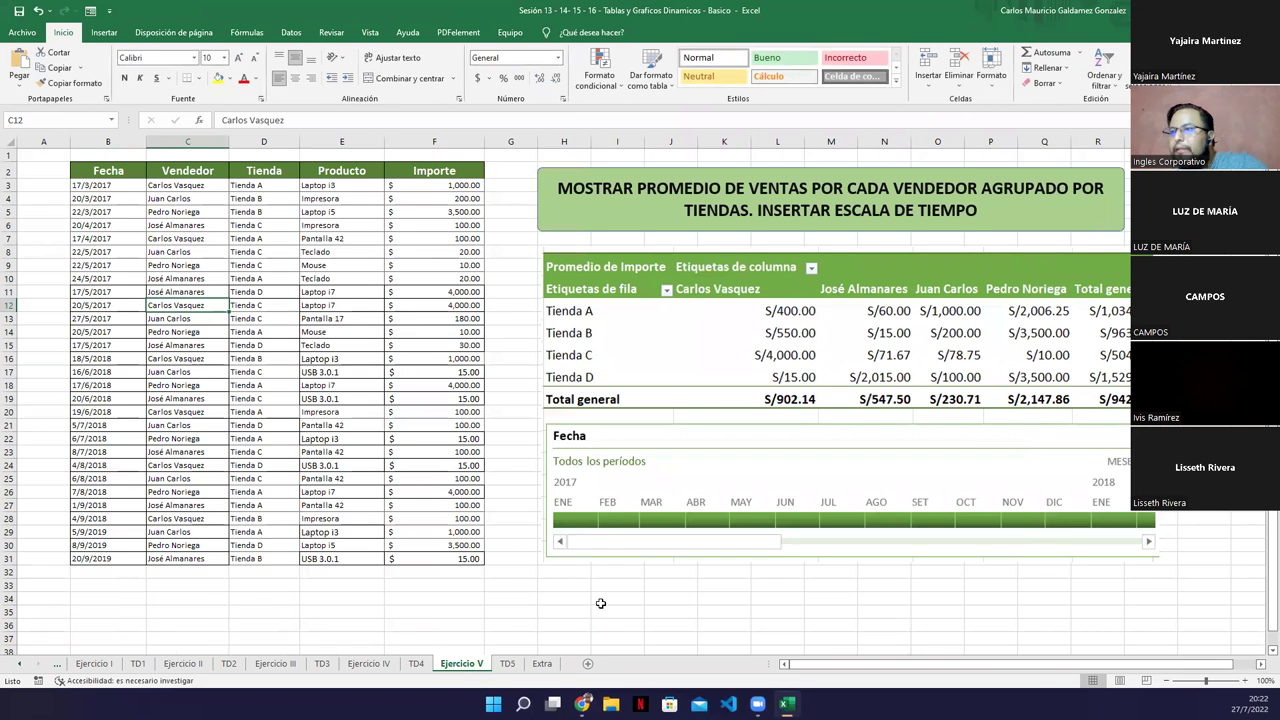
pyautogui.click(507, 664)
pyautogui.moveTo(1080, 248); pyautogui.dragTo(1080, 578)
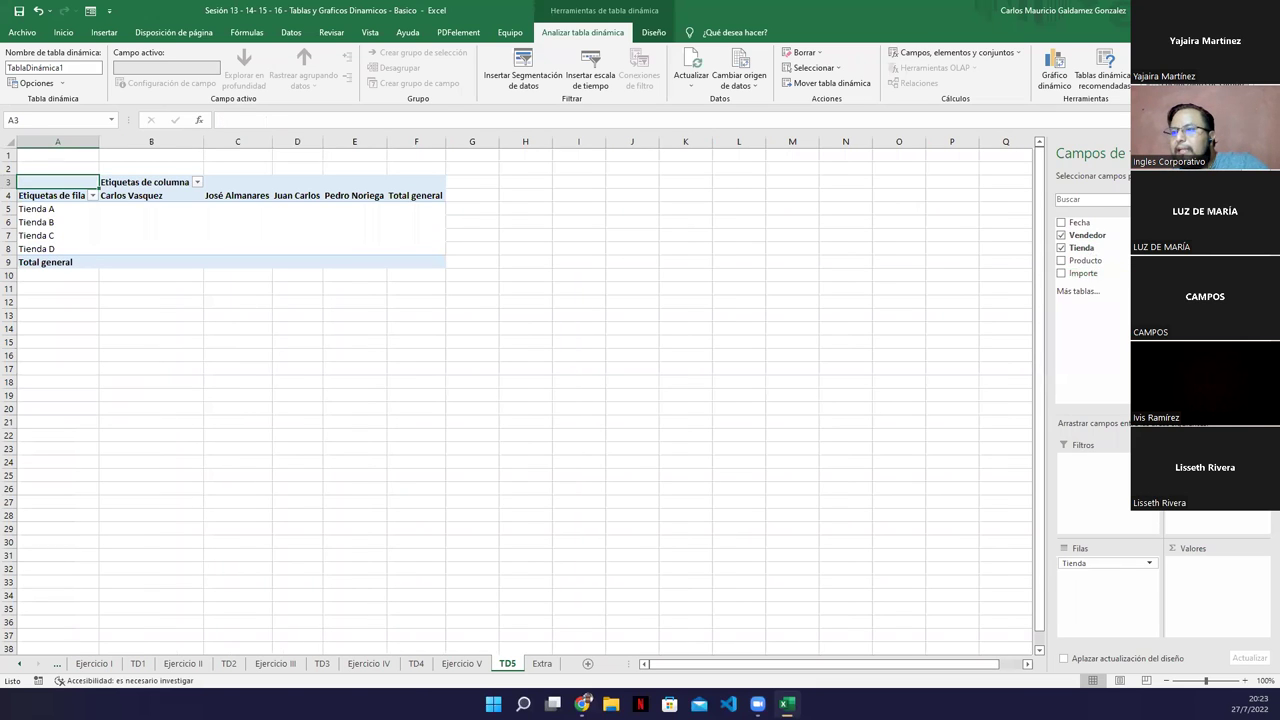
# - Add Importe to the pivot table's values as the exercise asks, and apply the accounting number format to all amounts
pyautogui.click(459, 664)
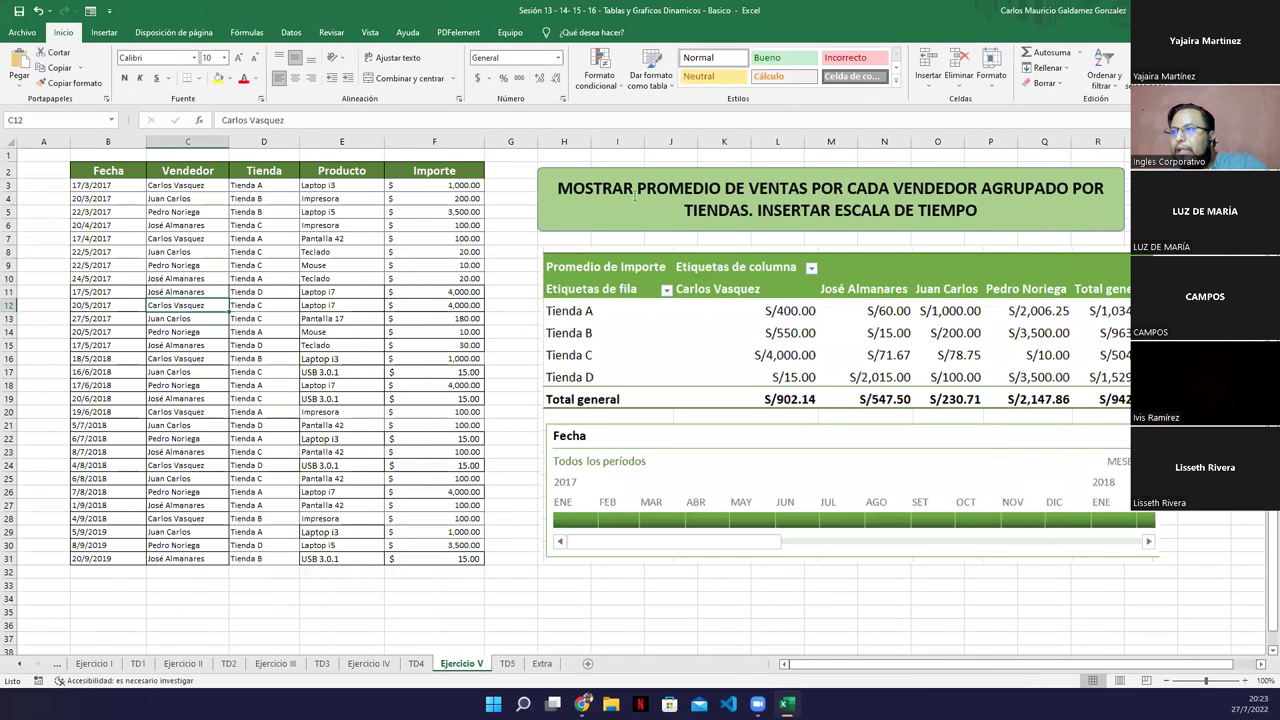
pyautogui.moveTo(637, 190); pyautogui.dragTo(809, 191)
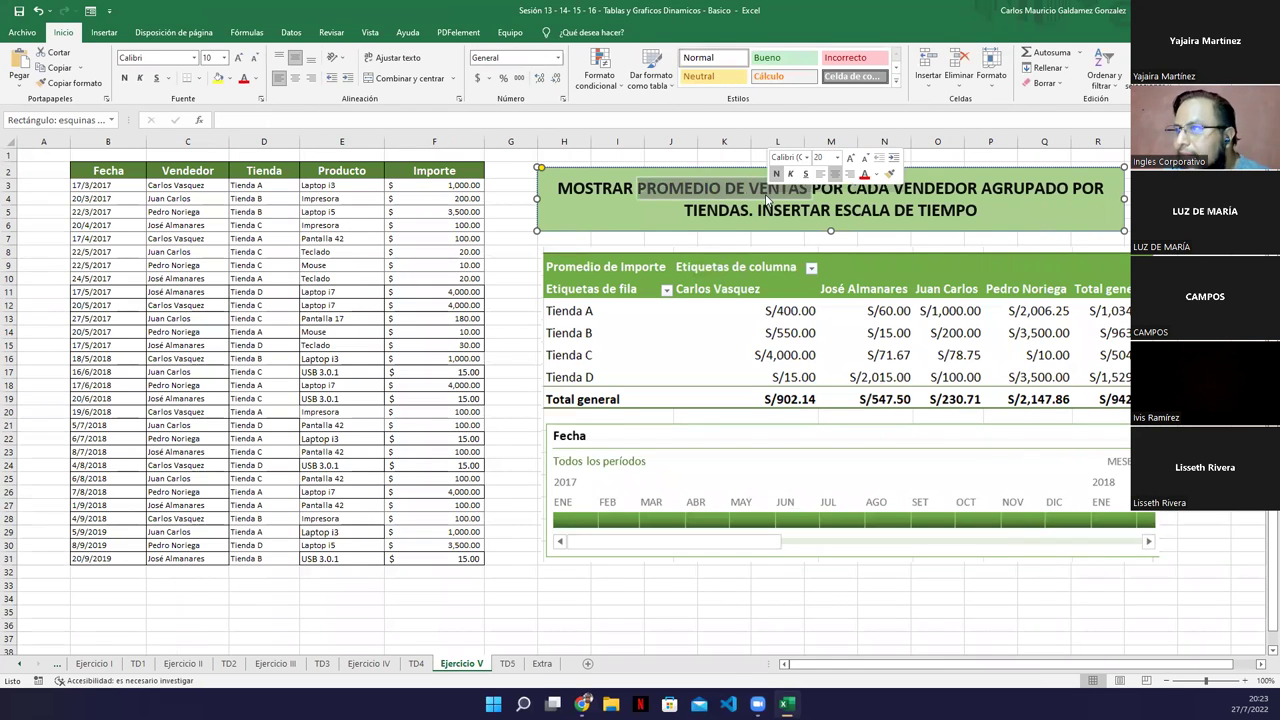
pyautogui.click(507, 664)
pyautogui.moveTo(1092, 280); pyautogui.dragTo(1199, 572)
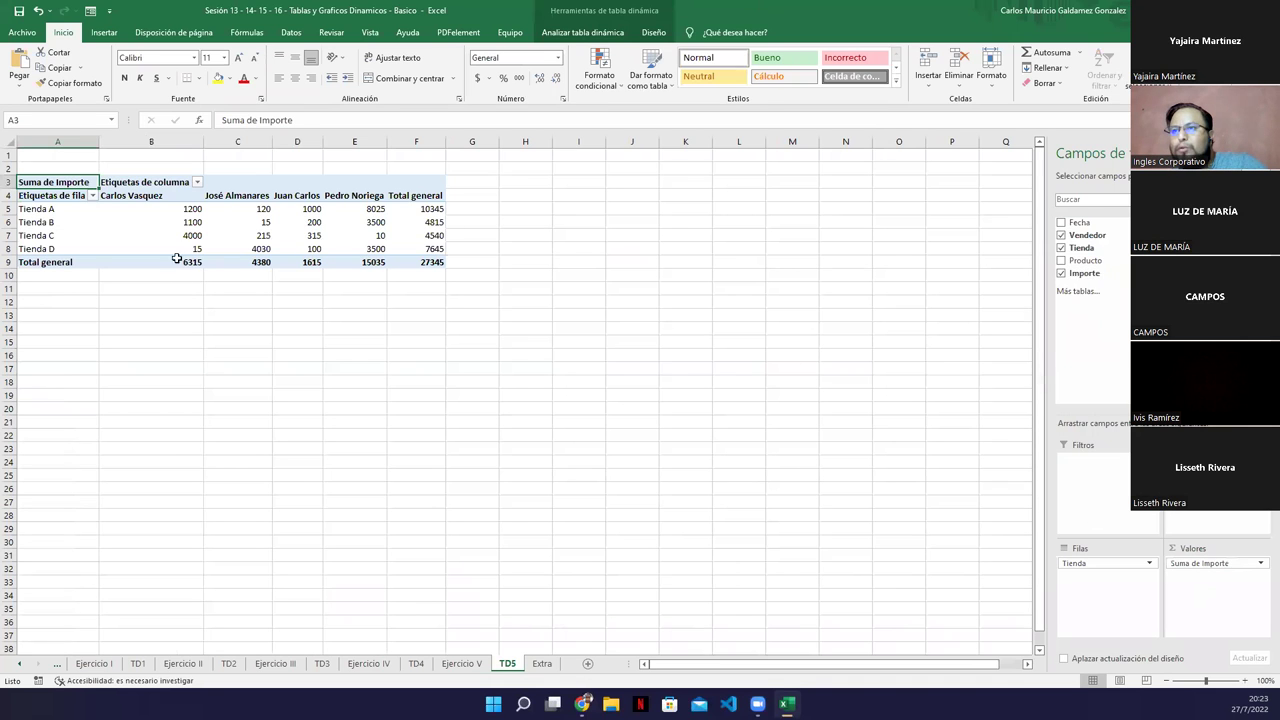
pyautogui.moveTo(203, 214); pyautogui.dragTo(430, 263)
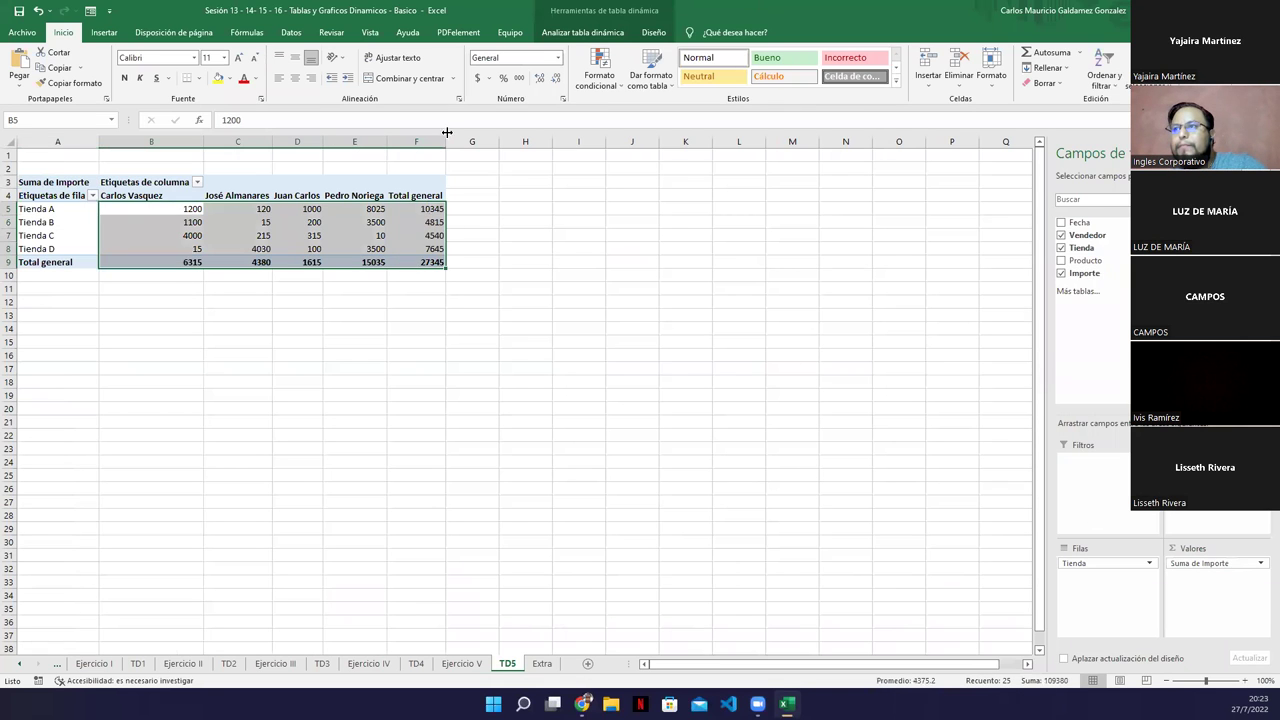
pyautogui.click(477, 78)
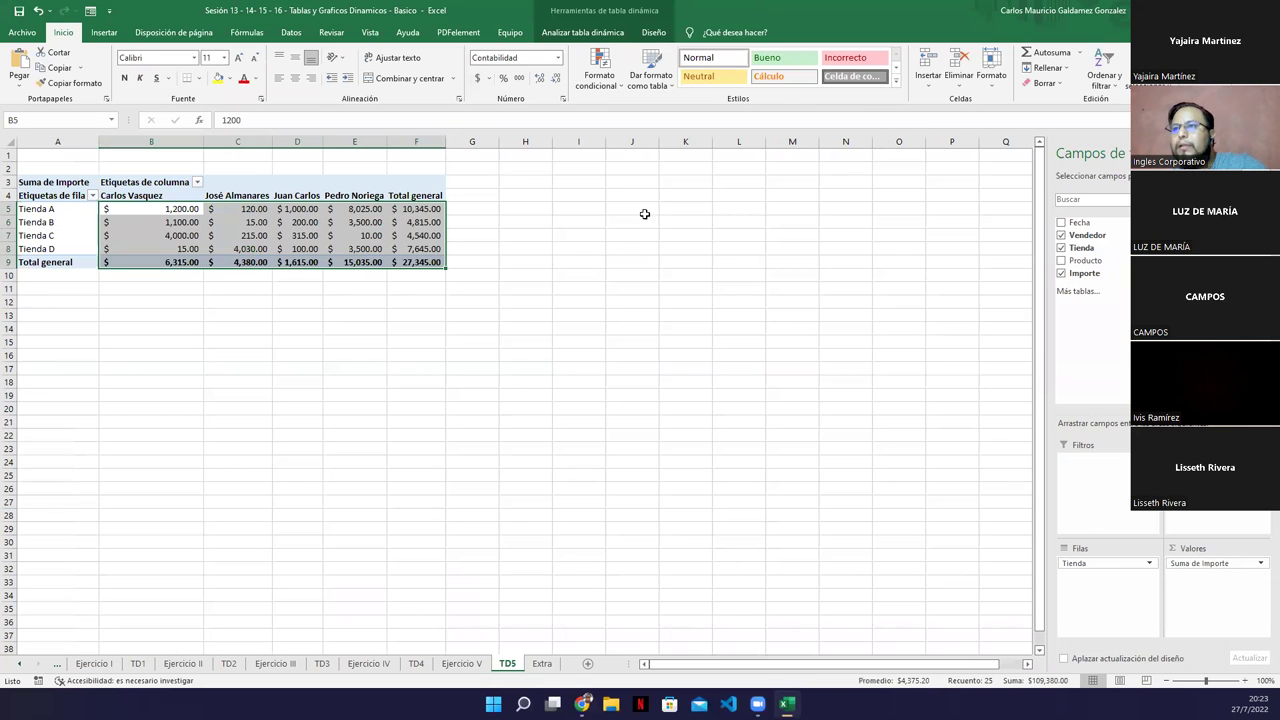
# - Change the Importe value field's calculation from sum to average (Promedio)
pyautogui.click(1260, 564)
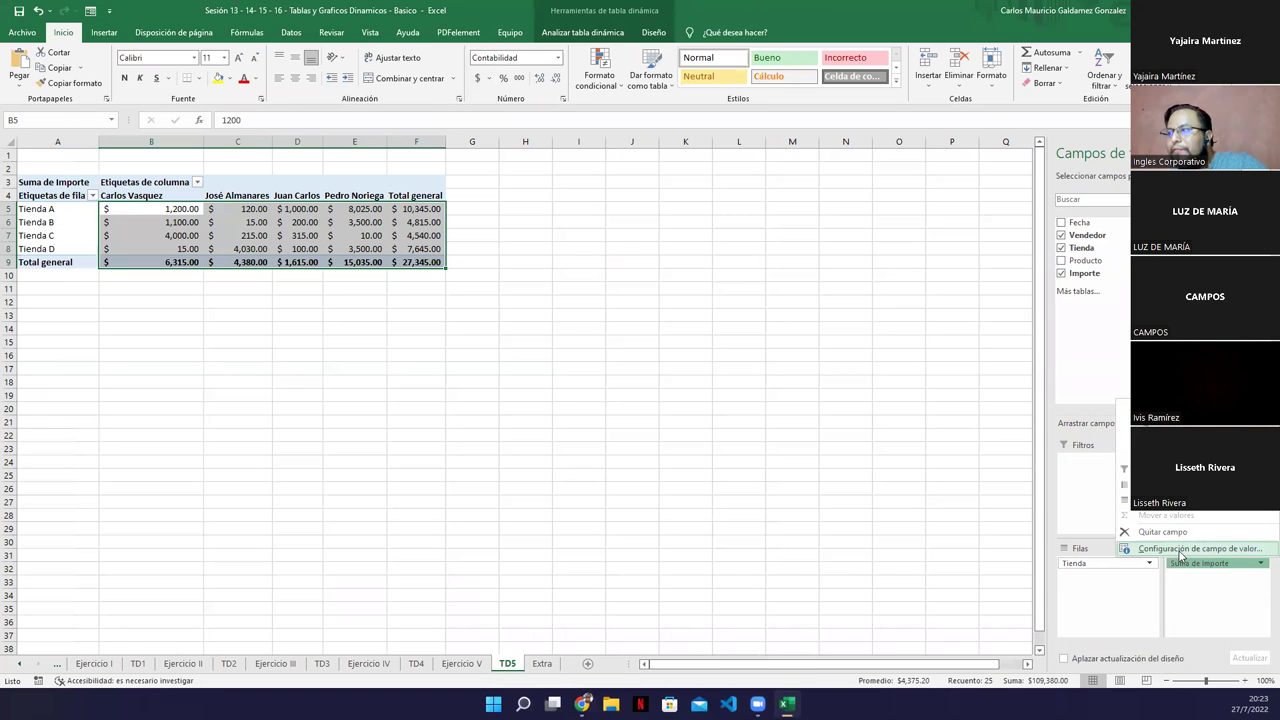
pyautogui.click(1180, 549)
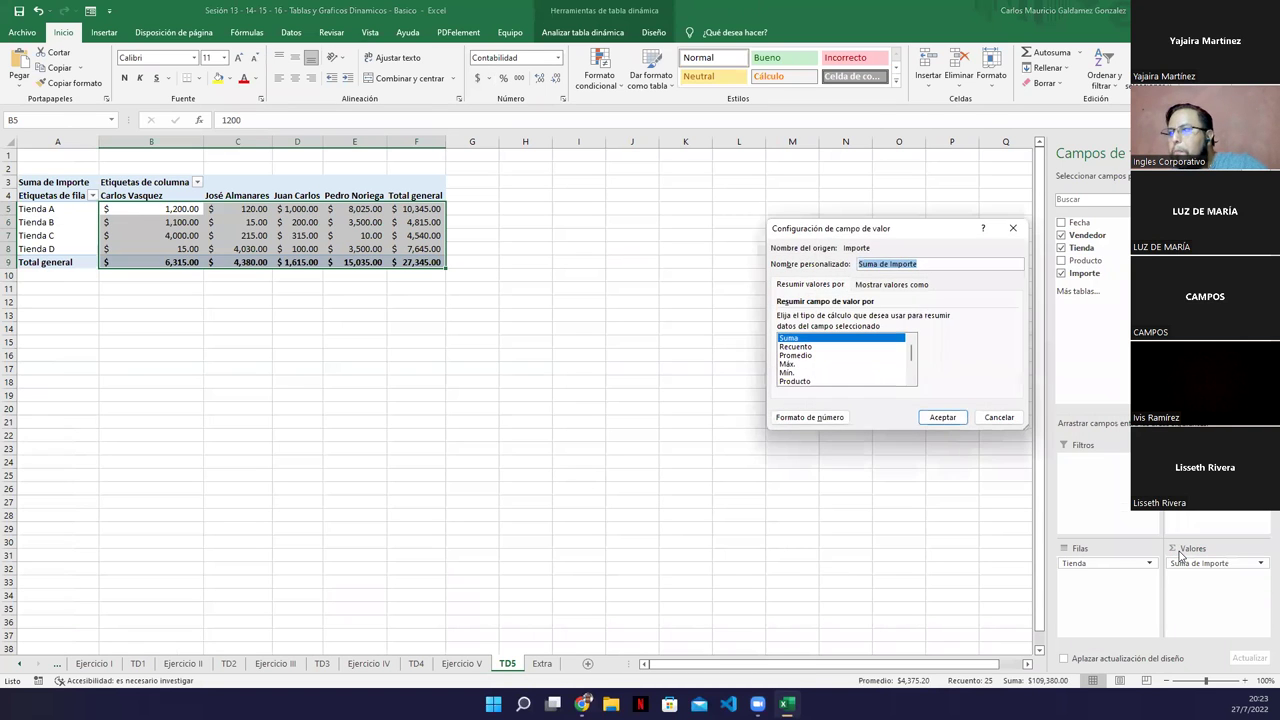
pyautogui.click(799, 358)
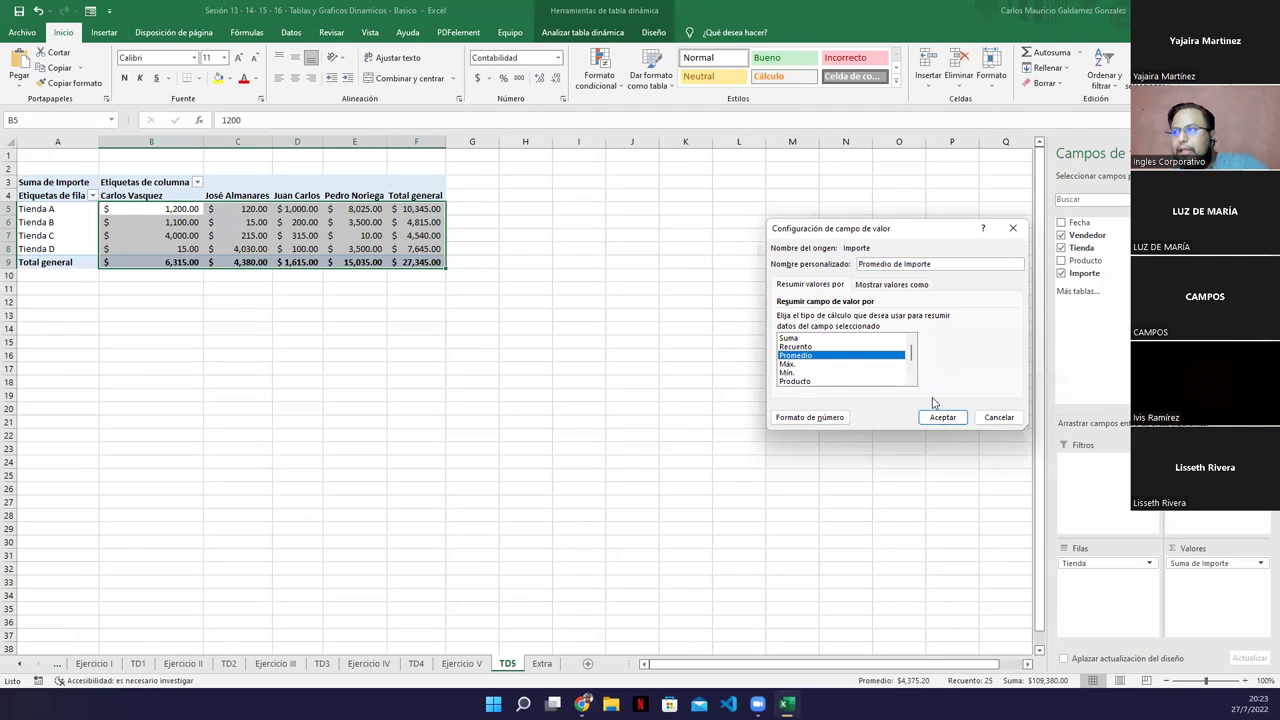
pyautogui.click(944, 424)
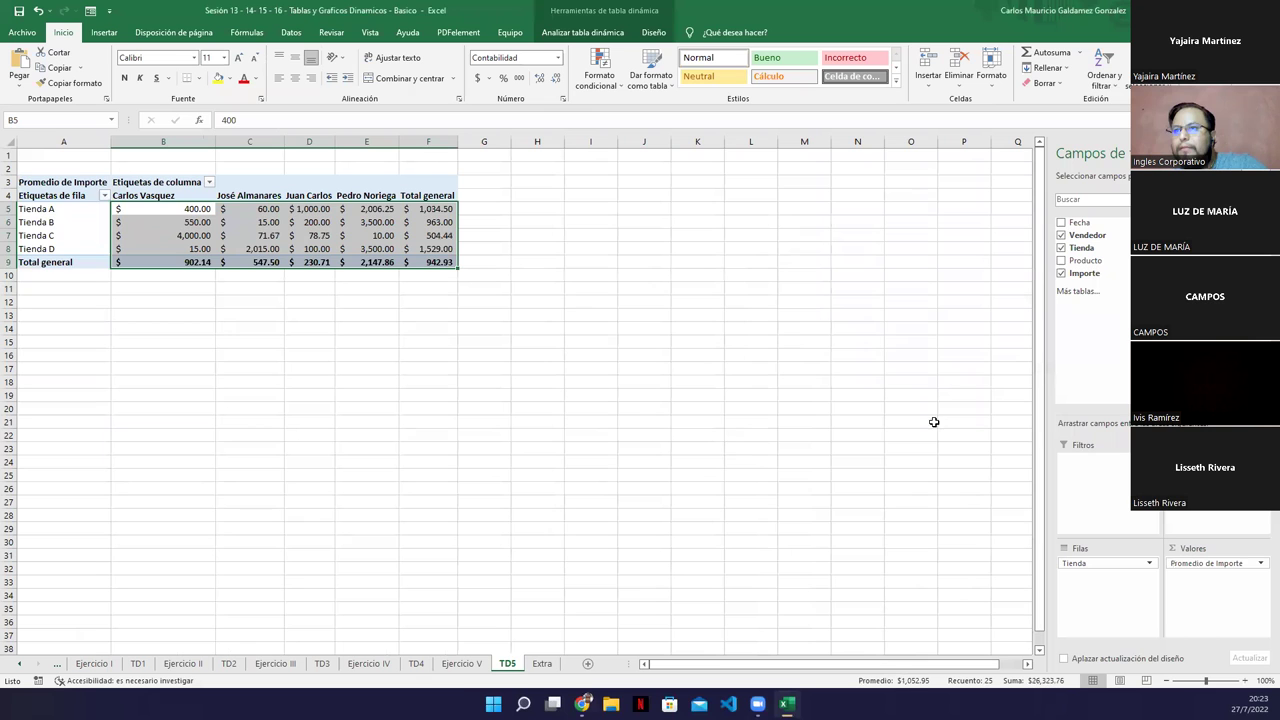
# - Compare the averages per store and seller in the TD5 pivot table with the example picture on Ejercicio V
pyautogui.click(479, 668)
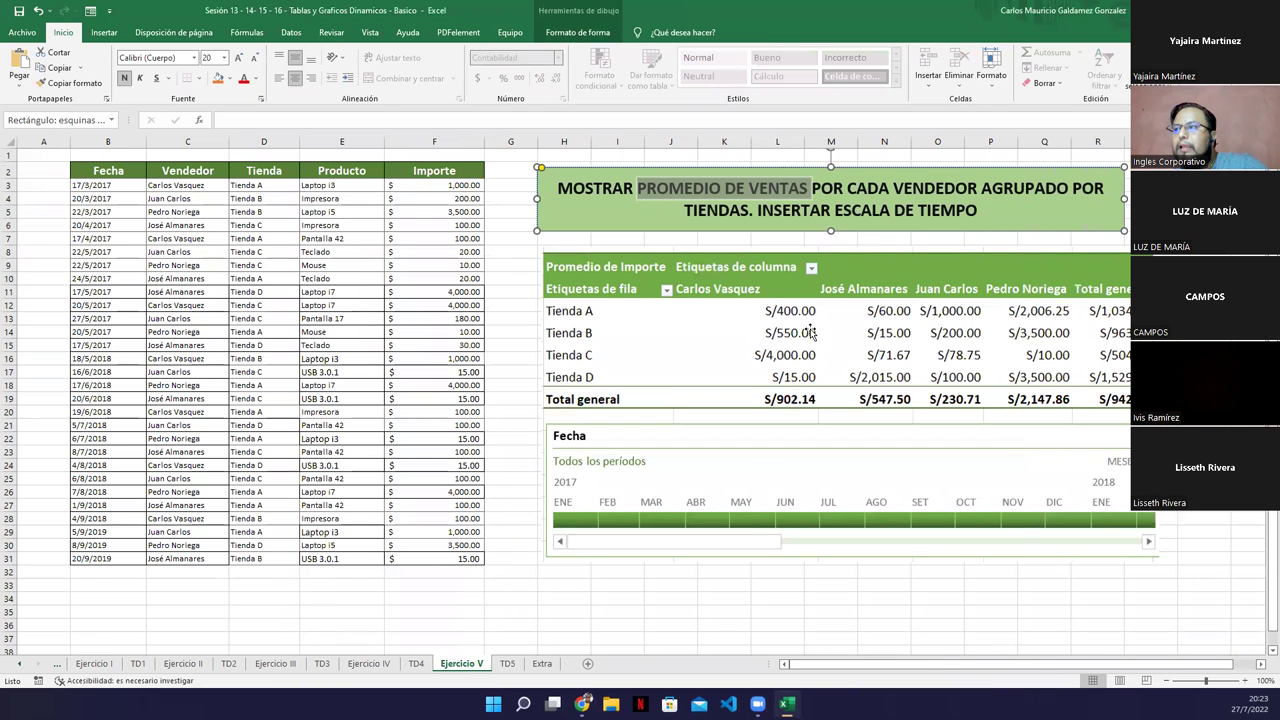
pyautogui.click(507, 664)
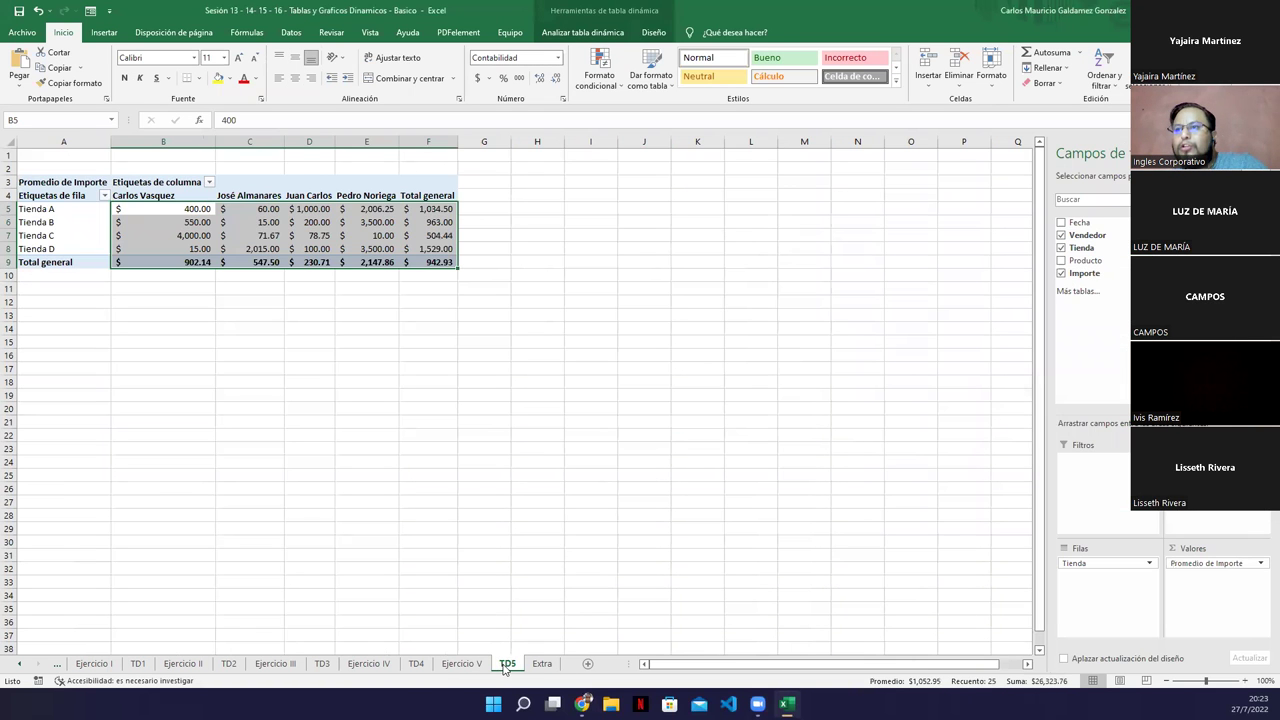
pyautogui.click(462, 665)
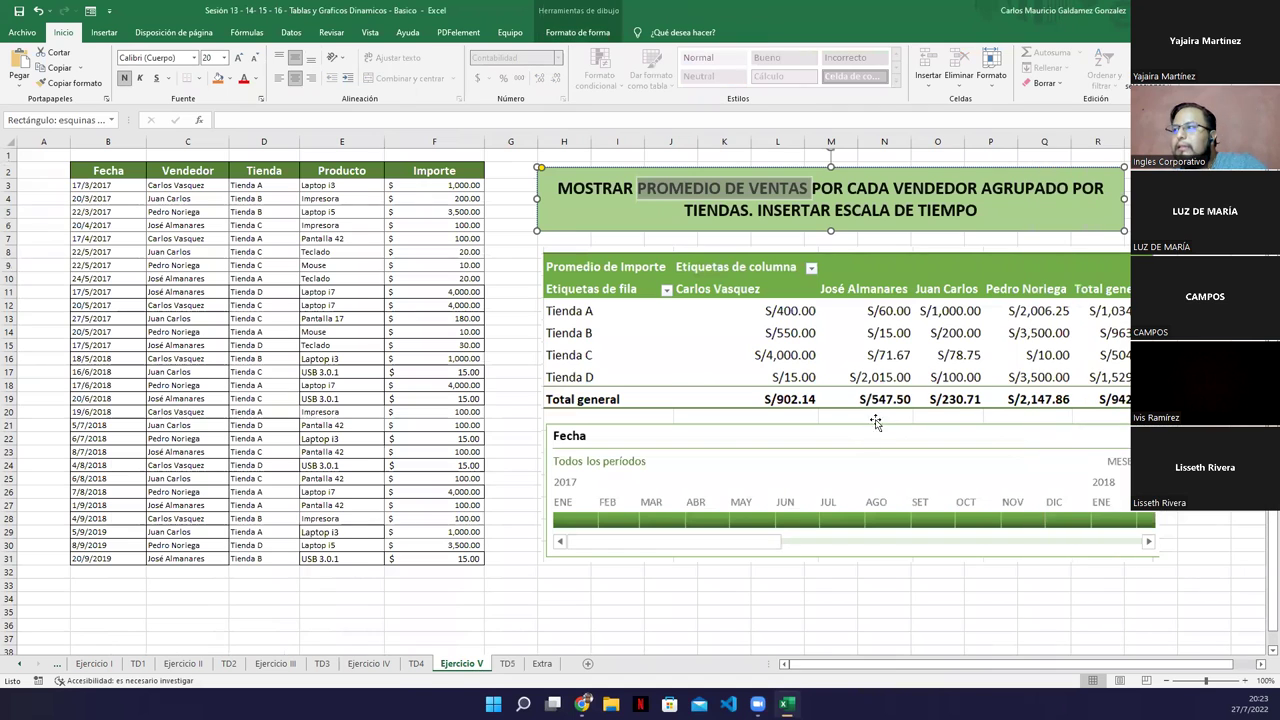
pyautogui.click(499, 667)
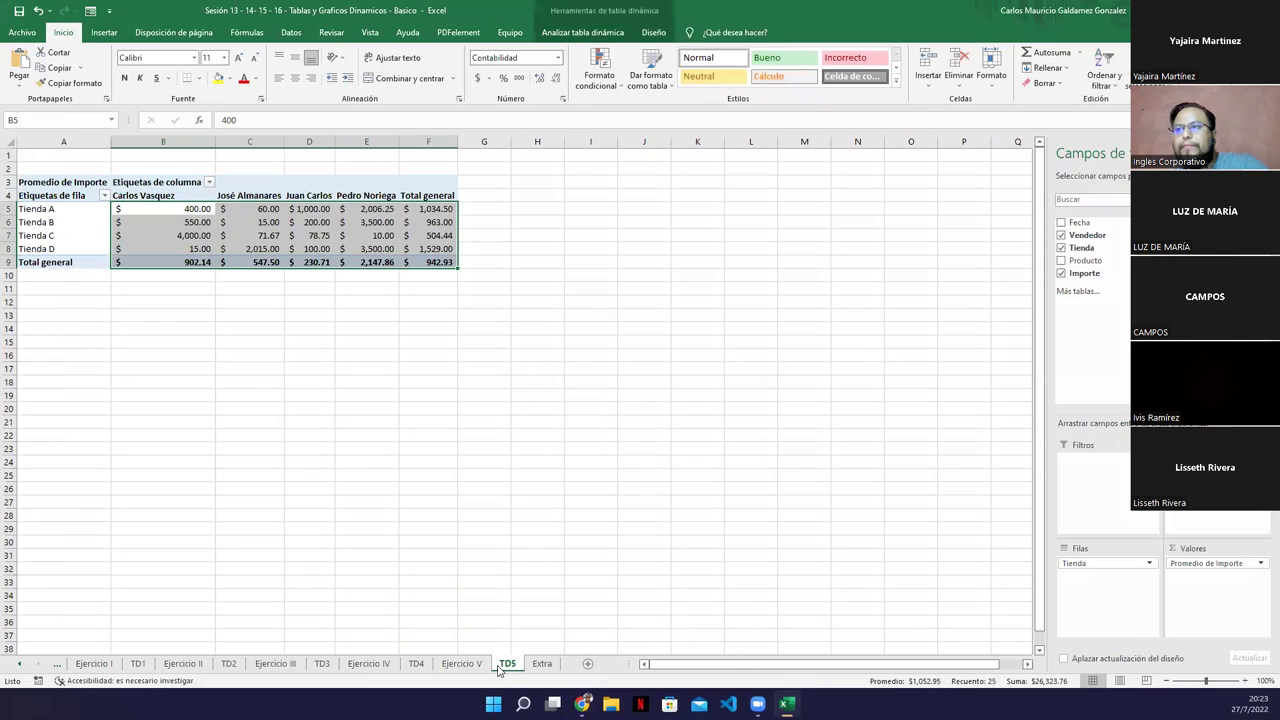
pyautogui.click(460, 664)
pyautogui.click(793, 352)
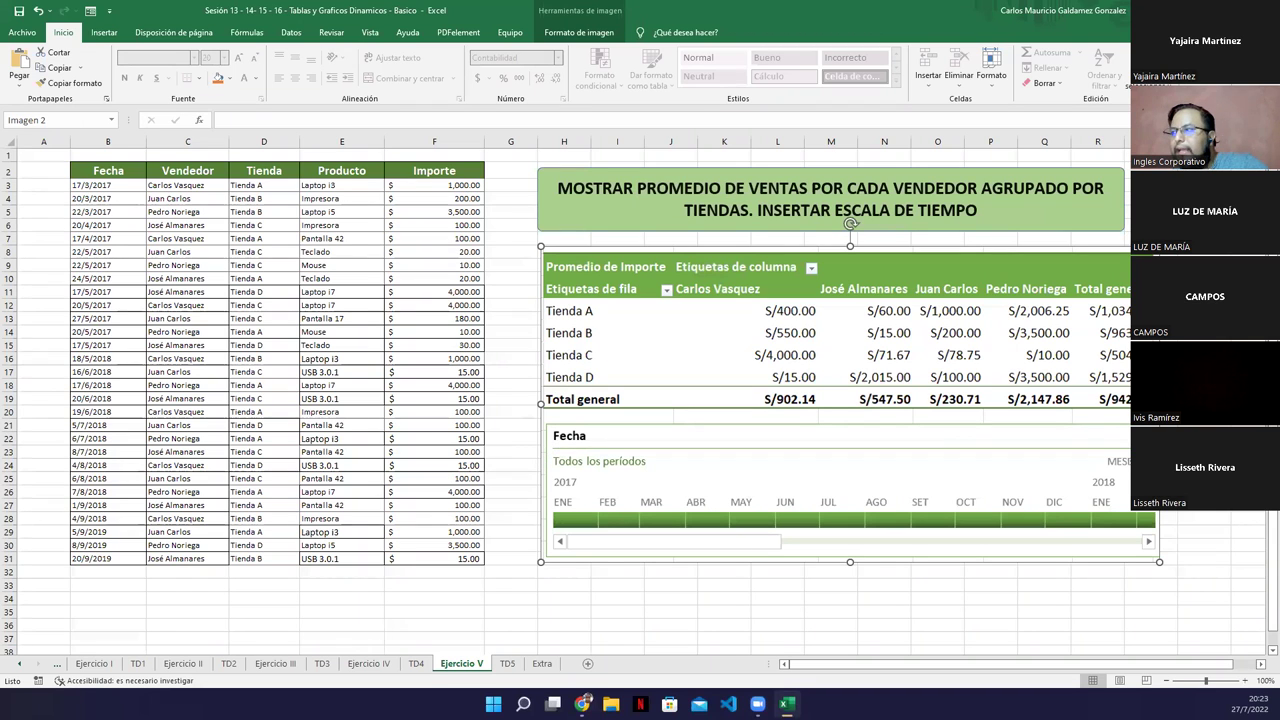
pyautogui.click(507, 664)
pyautogui.click(313, 262)
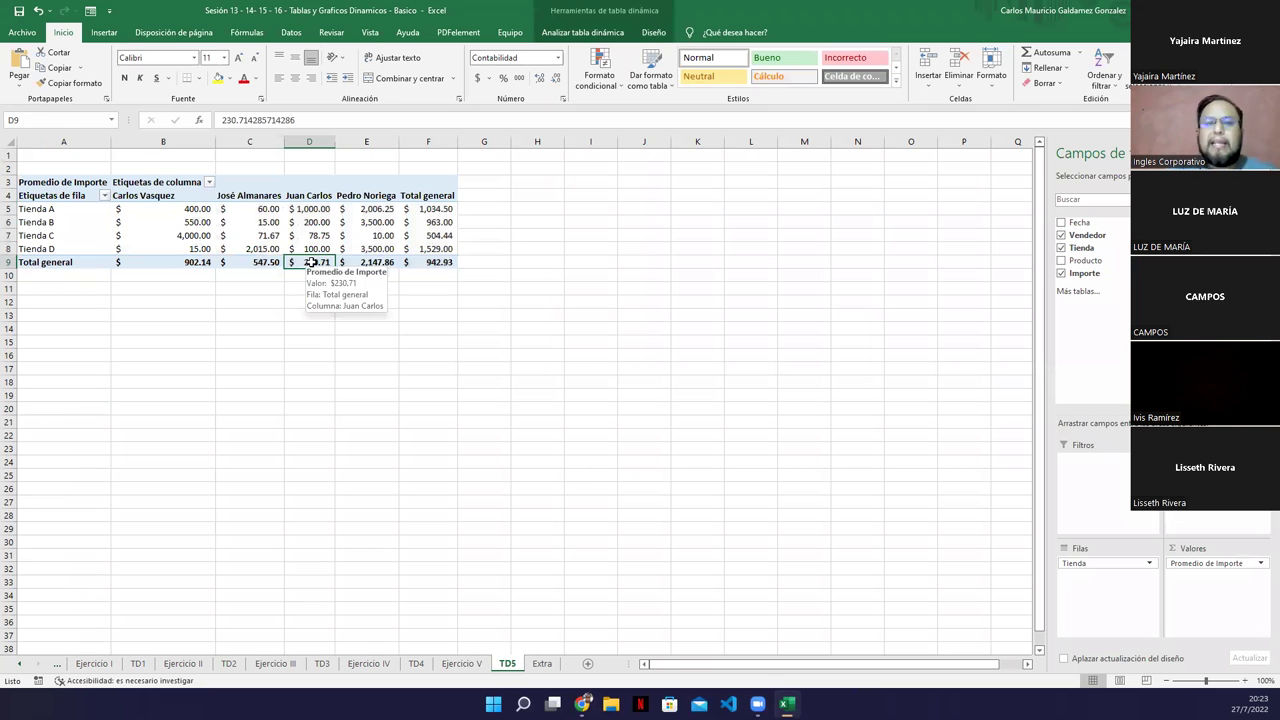
# - Insert a timeline for the Fecha field into the TD5 pivot table
pyautogui.scroll(1, 294, 331)
pyautogui.scroll(1, 294, 331)
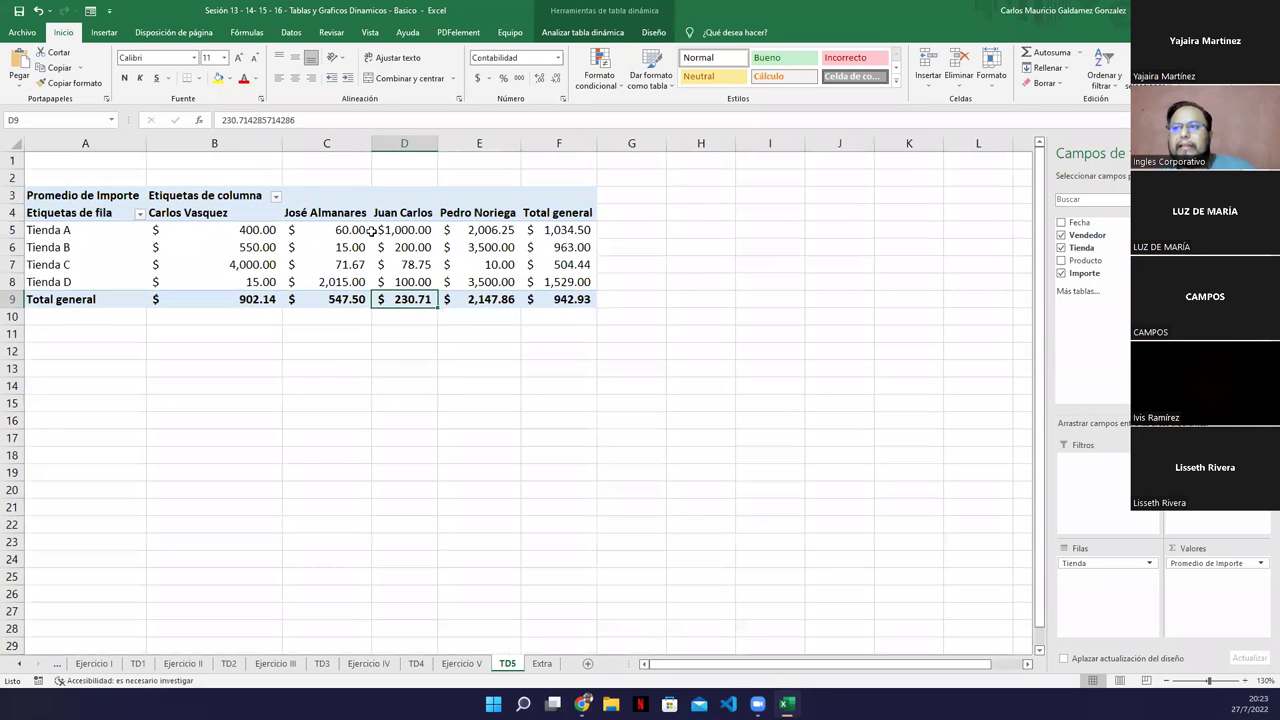
pyautogui.click(330, 262)
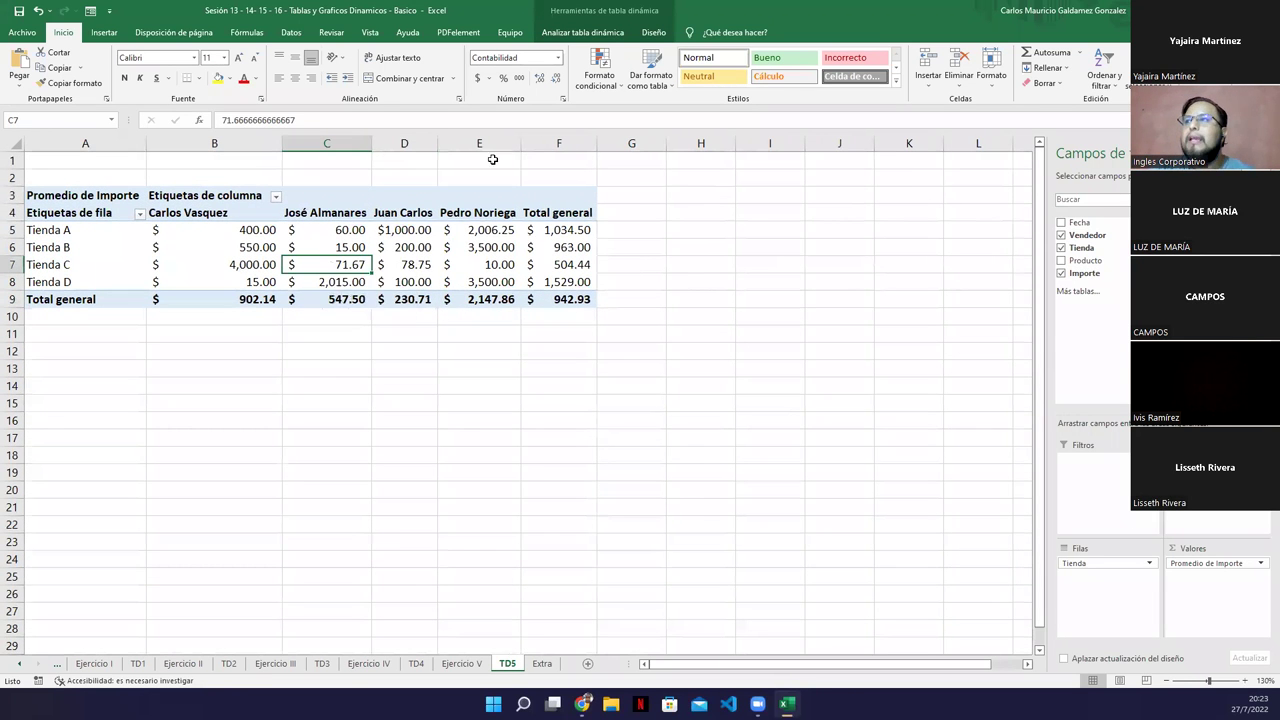
pyautogui.click(576, 34)
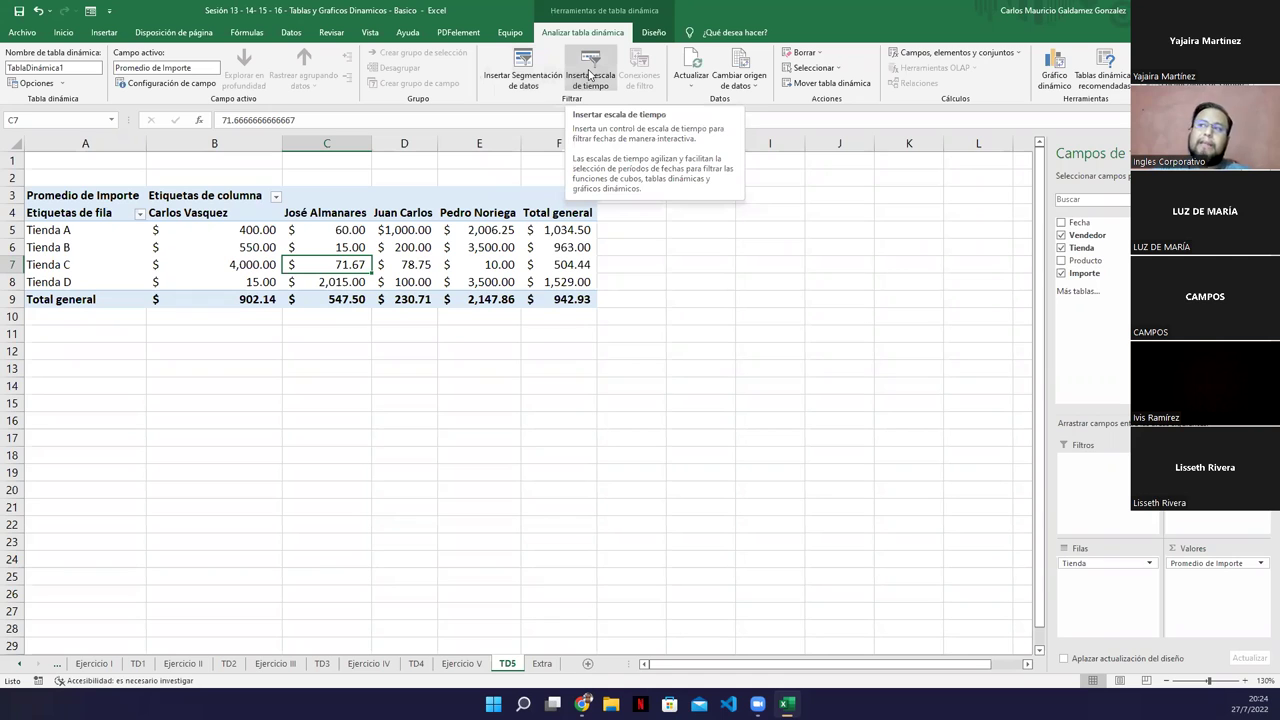
pyautogui.click(590, 75)
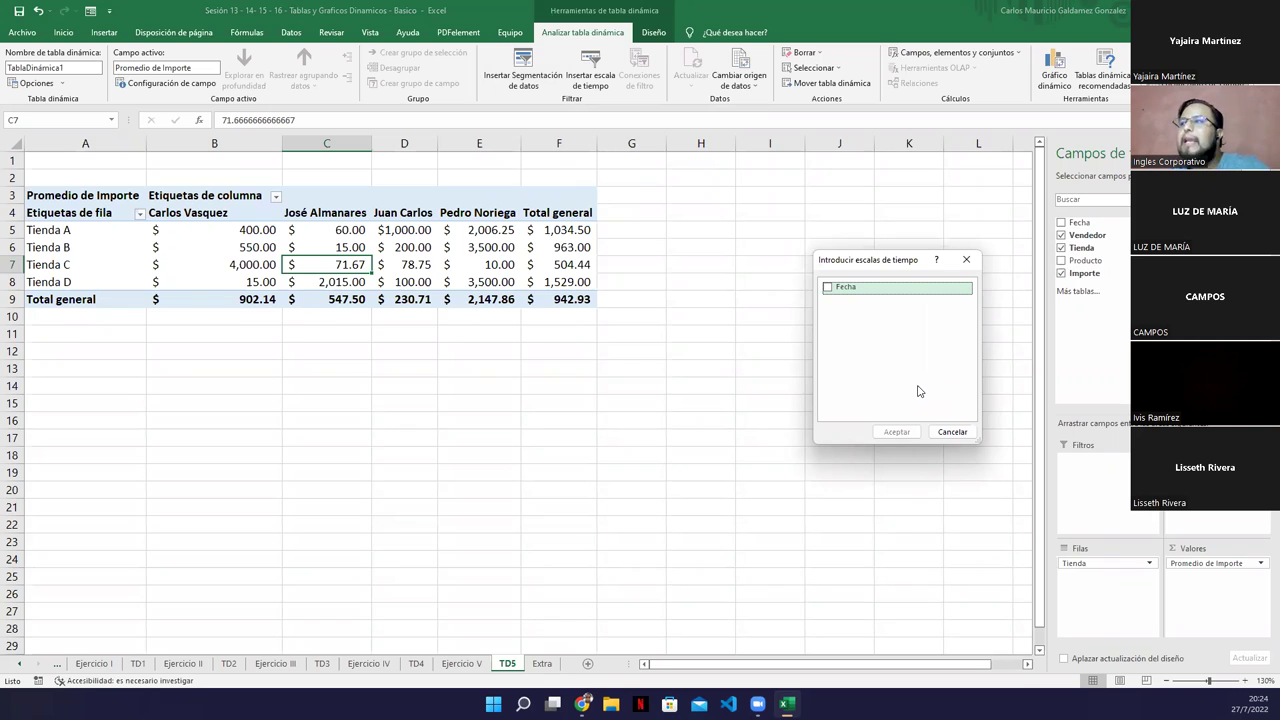
pyautogui.click(828, 288)
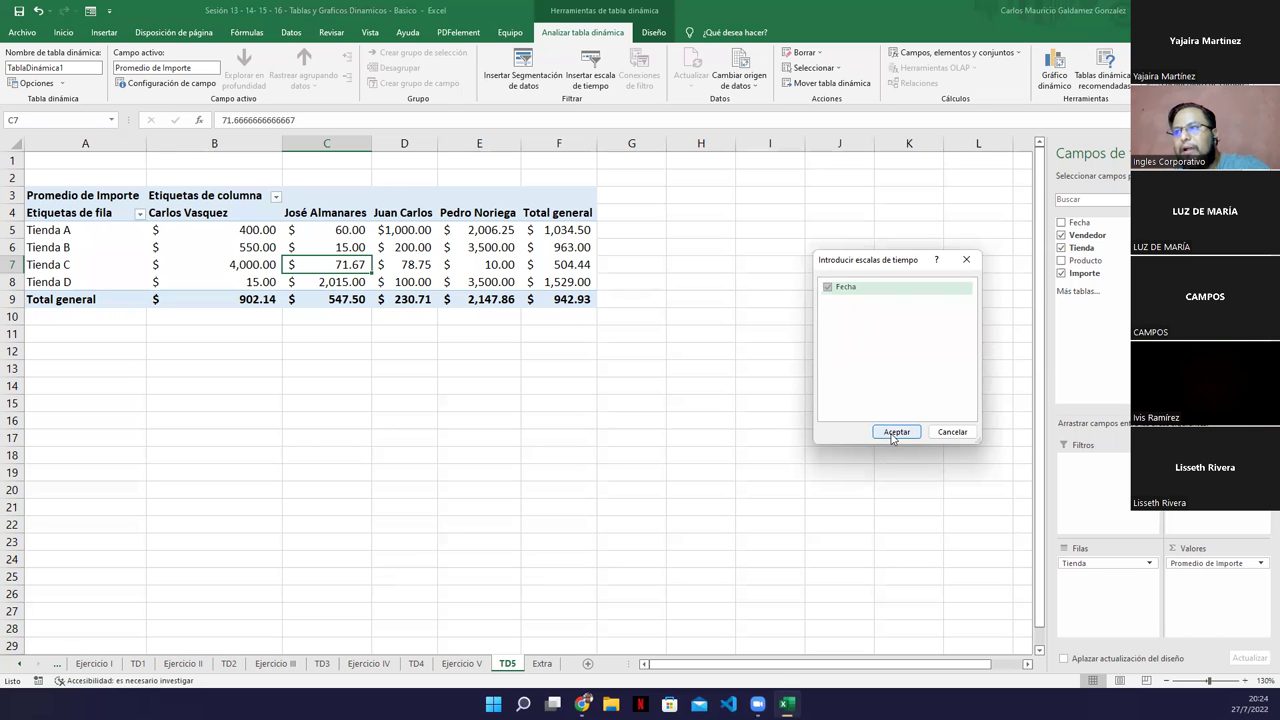
pyautogui.click(895, 434)
# - Place the Fecha timeline beside the pivot table, about 13.8 cm wide, and give it the green timeline style
pyautogui.moveTo(874, 313); pyautogui.dragTo(883, 197)
pyautogui.moveTo(972, 314); pyautogui.dragTo(1122, 311)
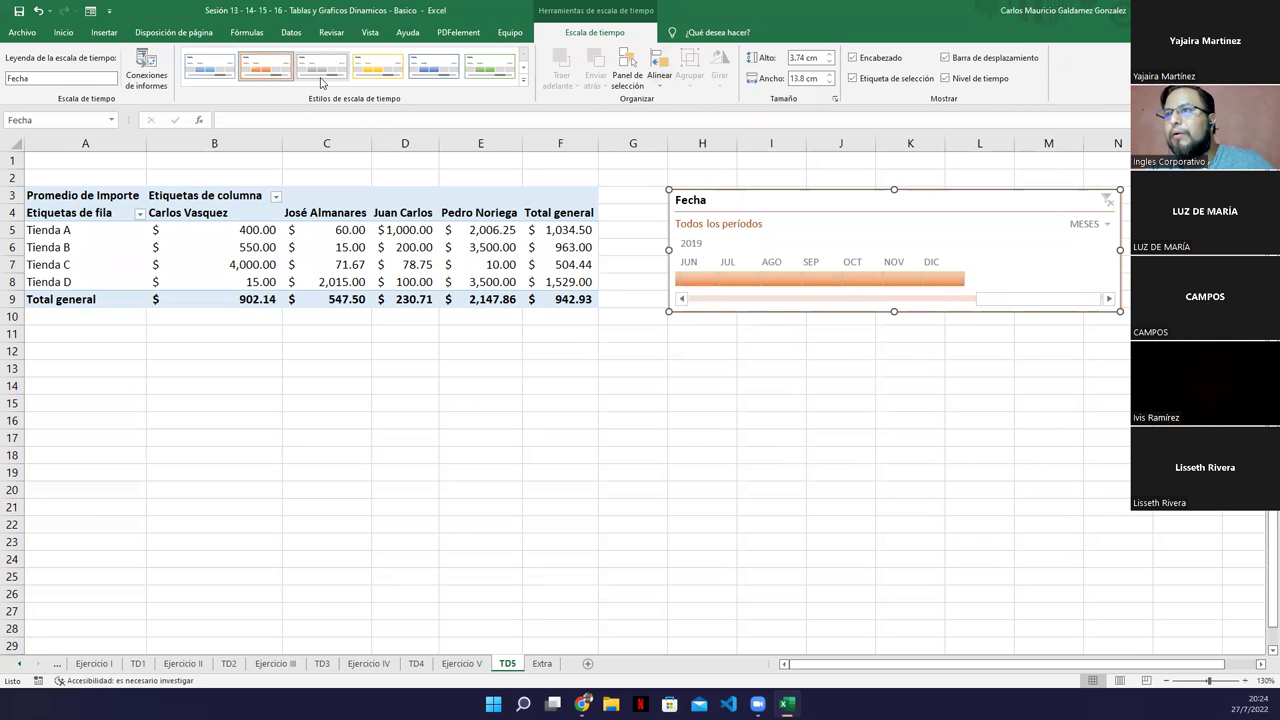
pyautogui.click(478, 82)
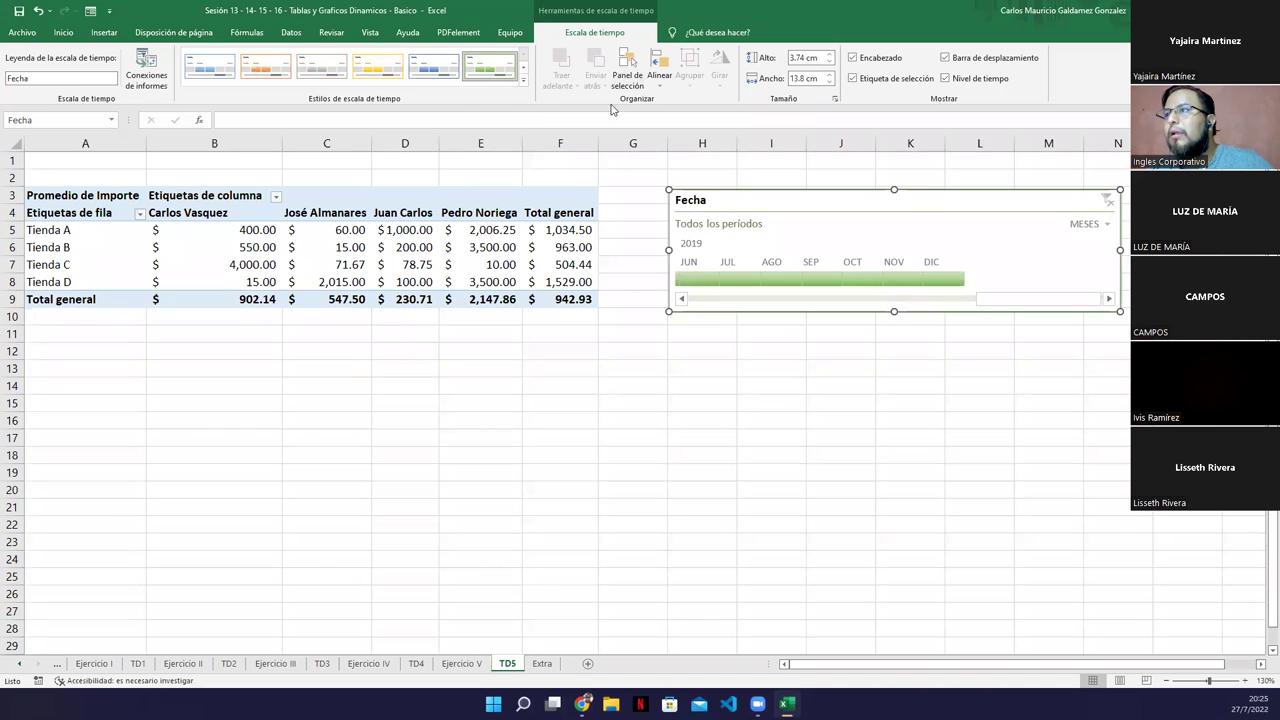
pyautogui.click(629, 83)
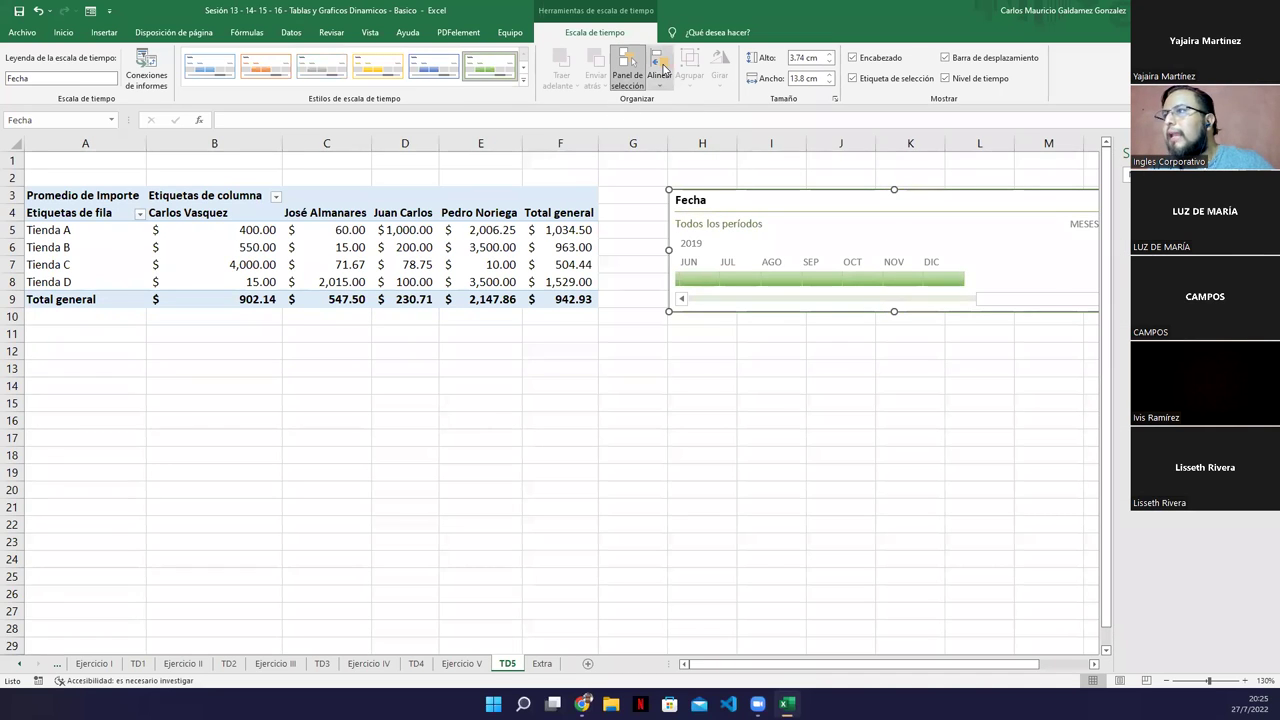
pyautogui.click(664, 70)
pyautogui.click(663, 74)
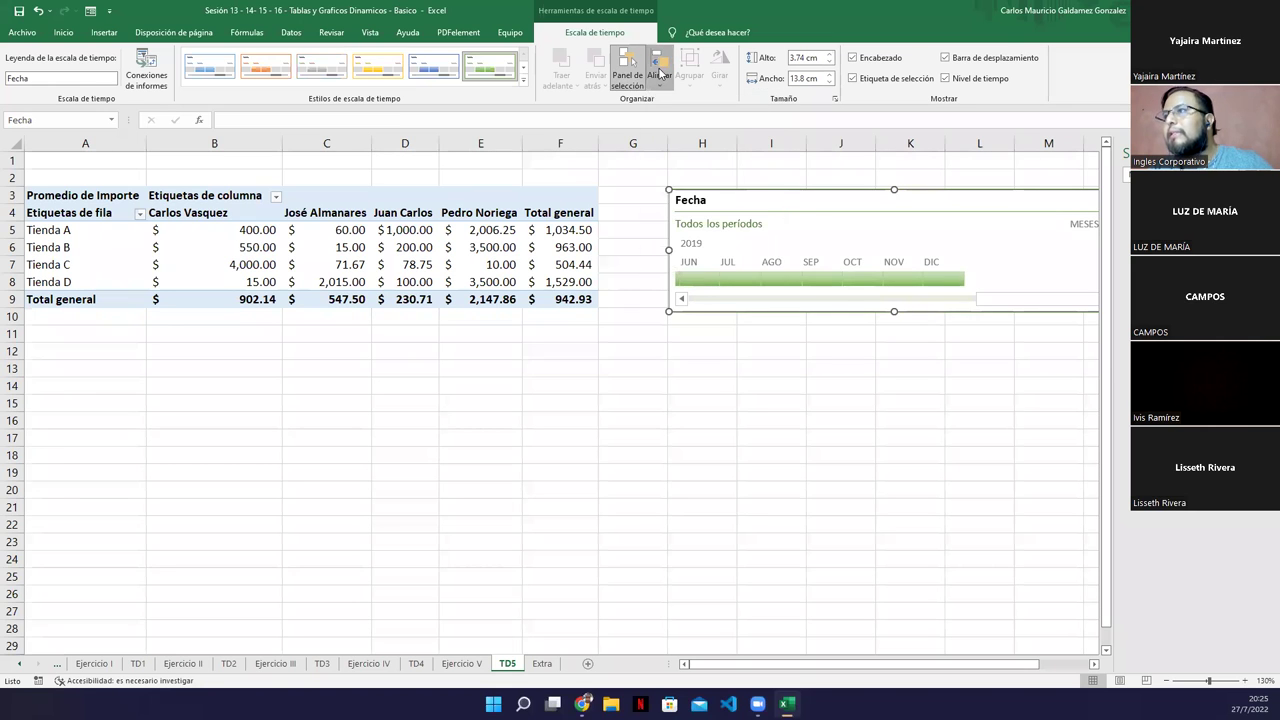
pyautogui.click(629, 72)
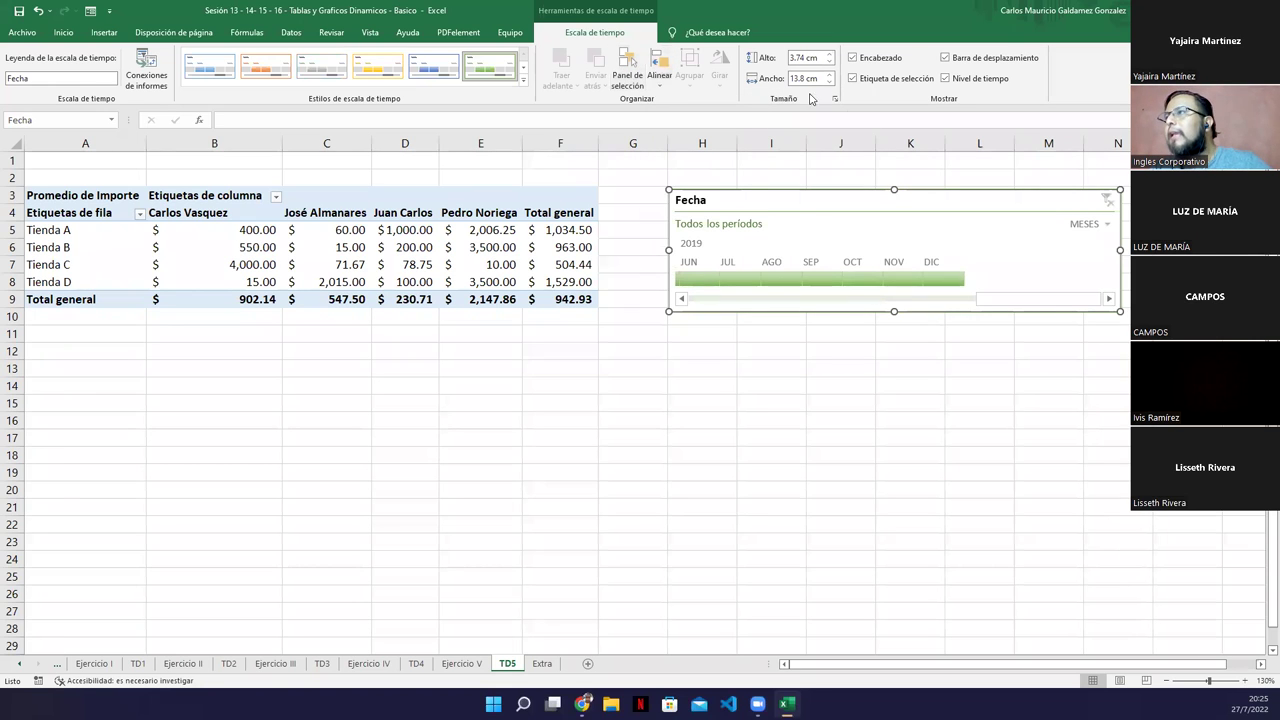
# - Try hiding the Fecha timeline's header, scrollbar and time level one at a time, restoring each option
pyautogui.click(854, 59)
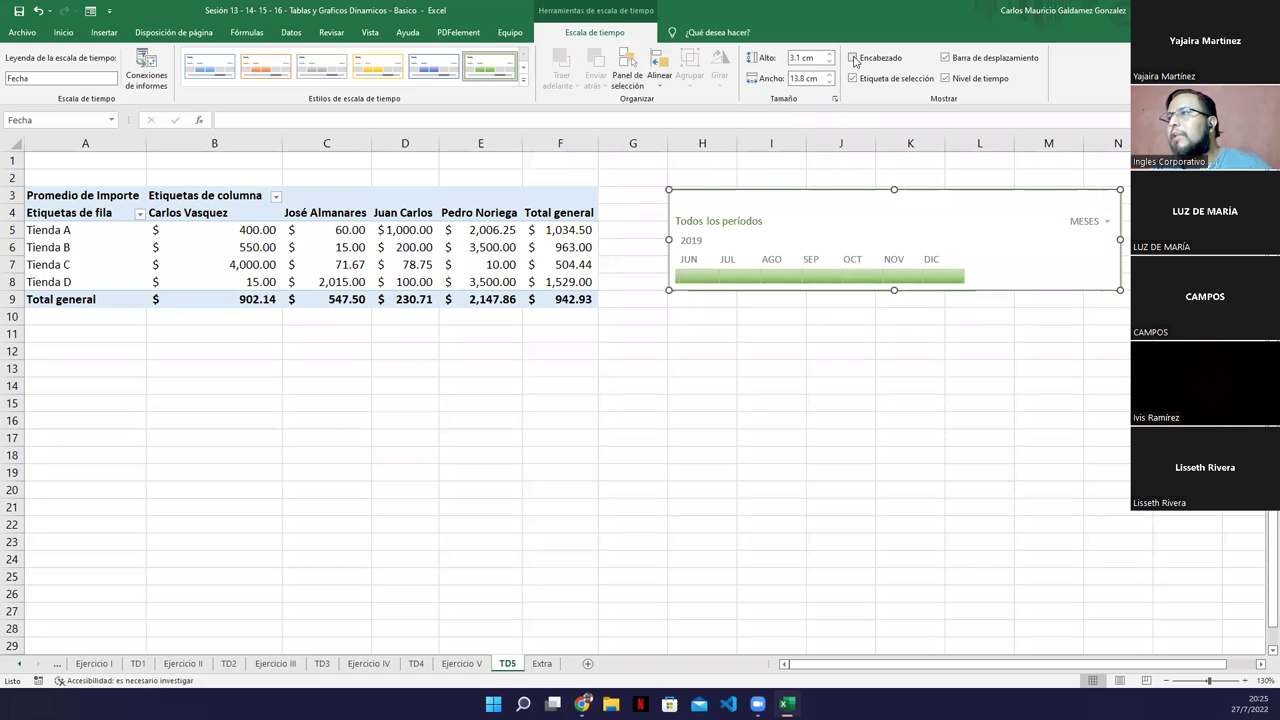
pyautogui.click(854, 59)
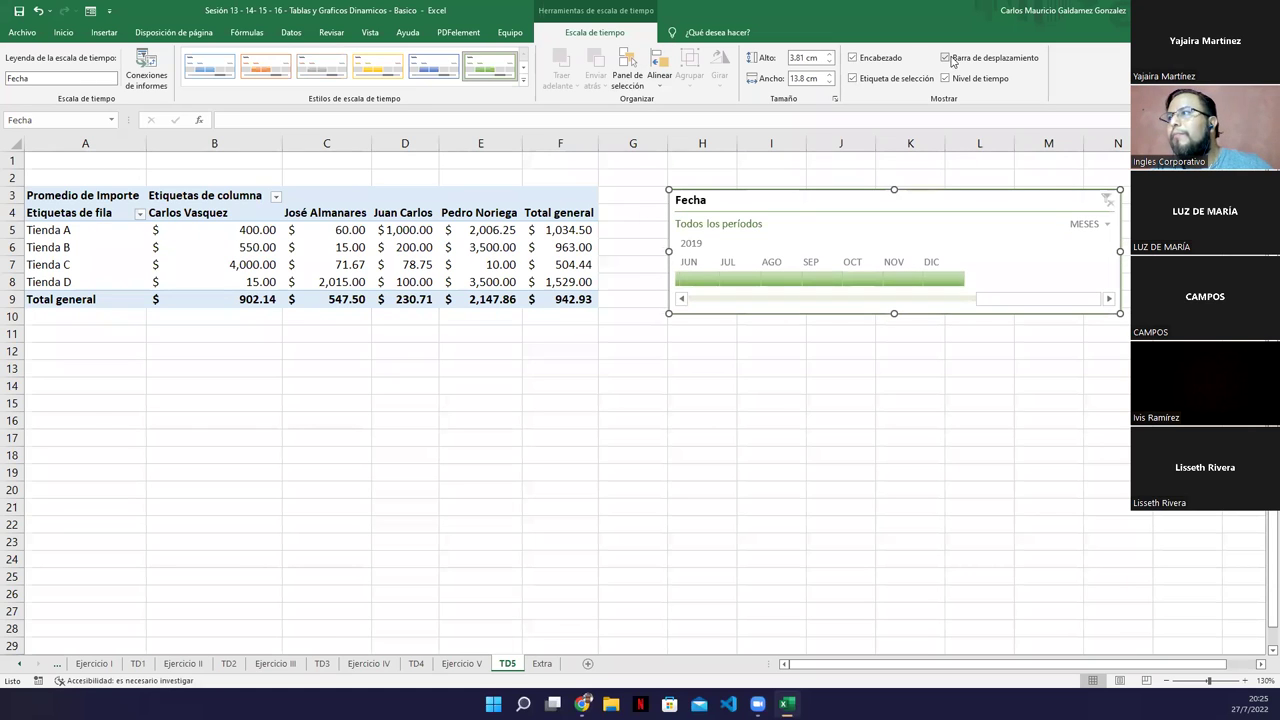
pyautogui.click(946, 58)
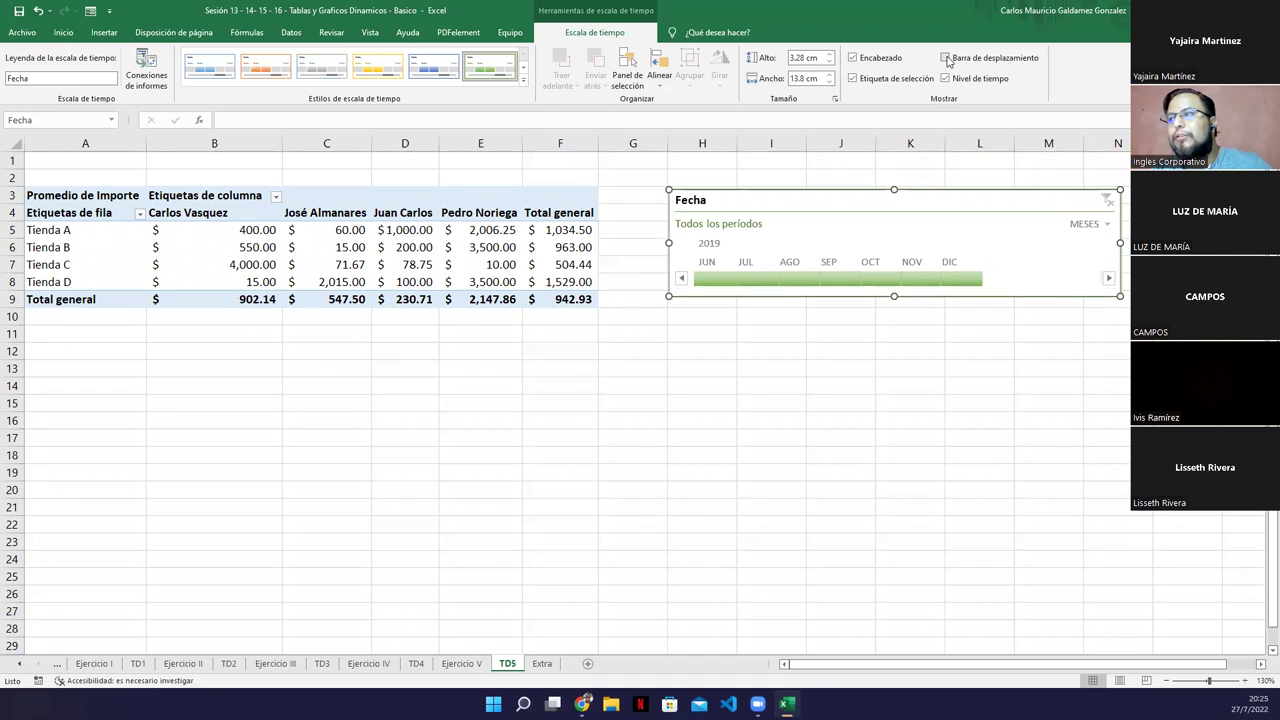
pyautogui.click(946, 58)
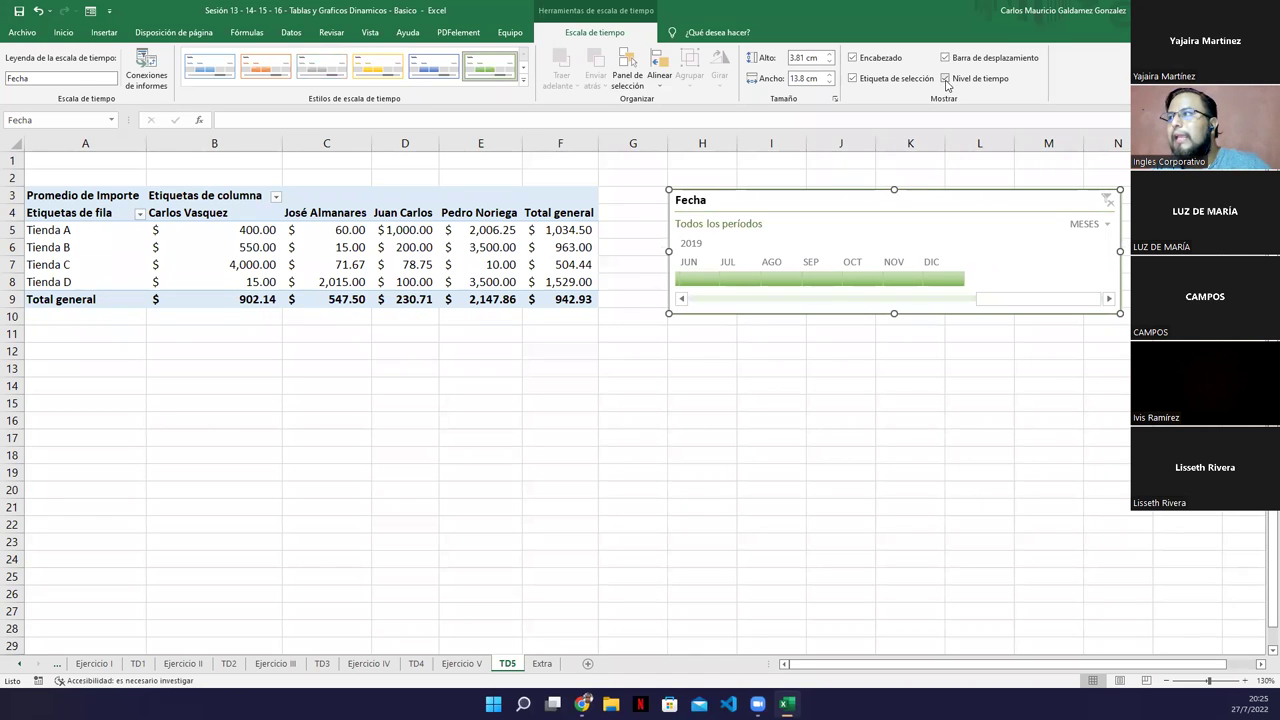
pyautogui.click(946, 79)
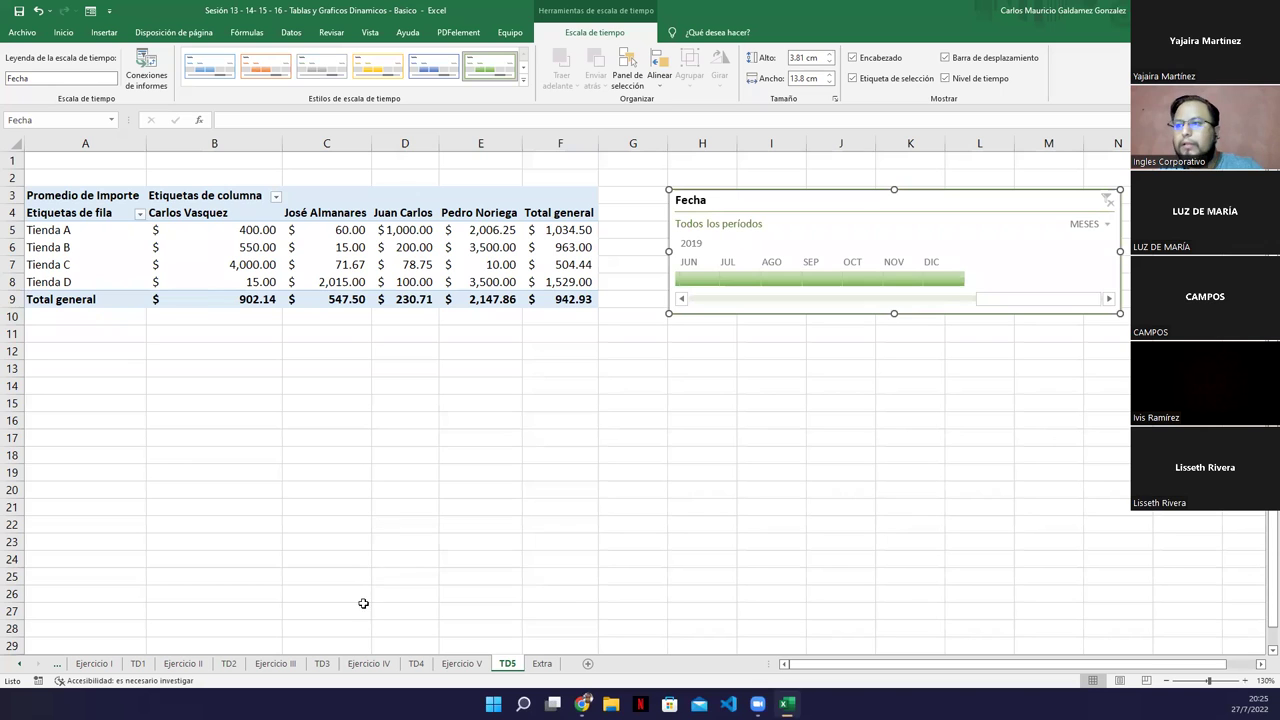
# - Compare the TD5 pivot table and Fecha timeline with the example picture on Ejercicio V
pyautogui.click(447, 668)
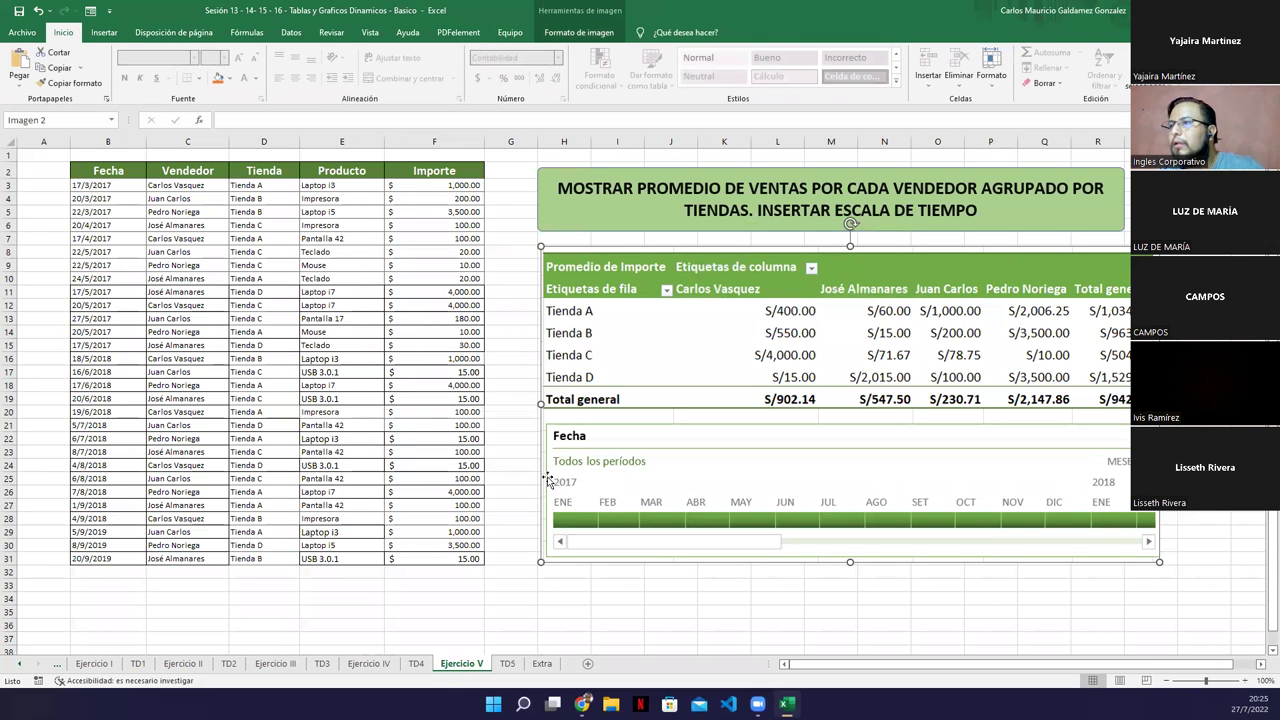
pyautogui.click(507, 664)
pyautogui.click(455, 268)
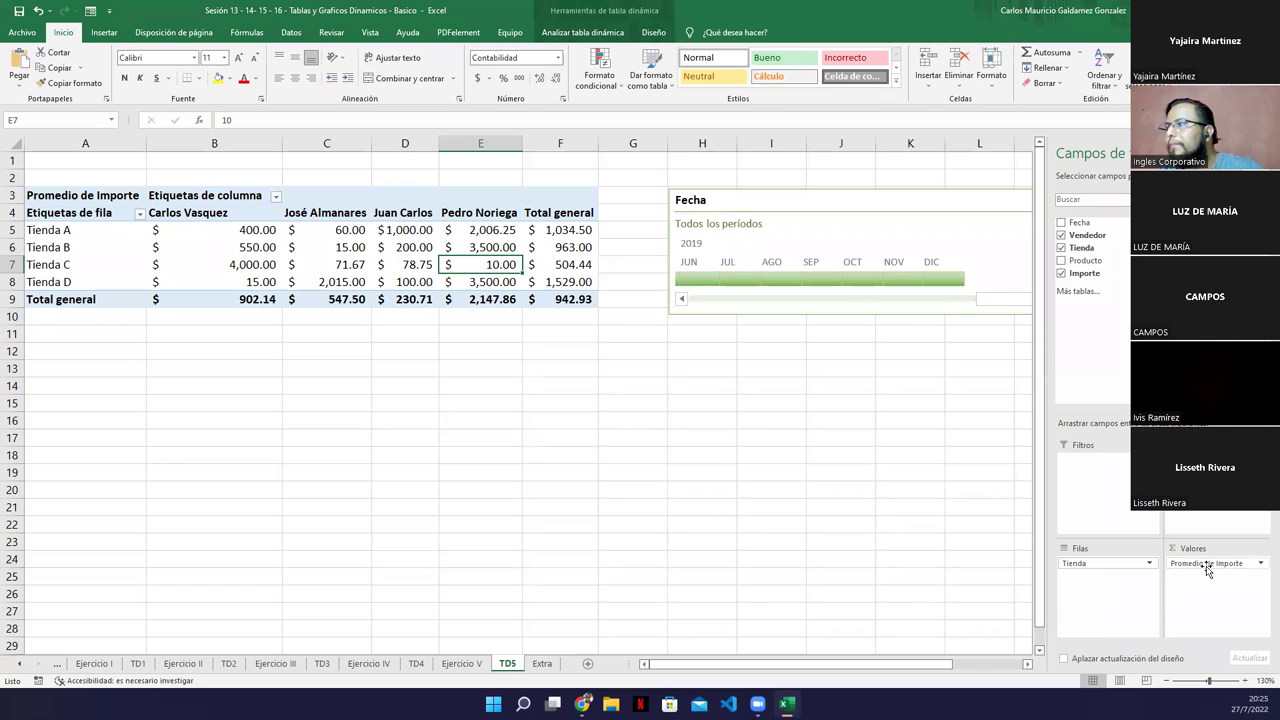
pyautogui.click(452, 668)
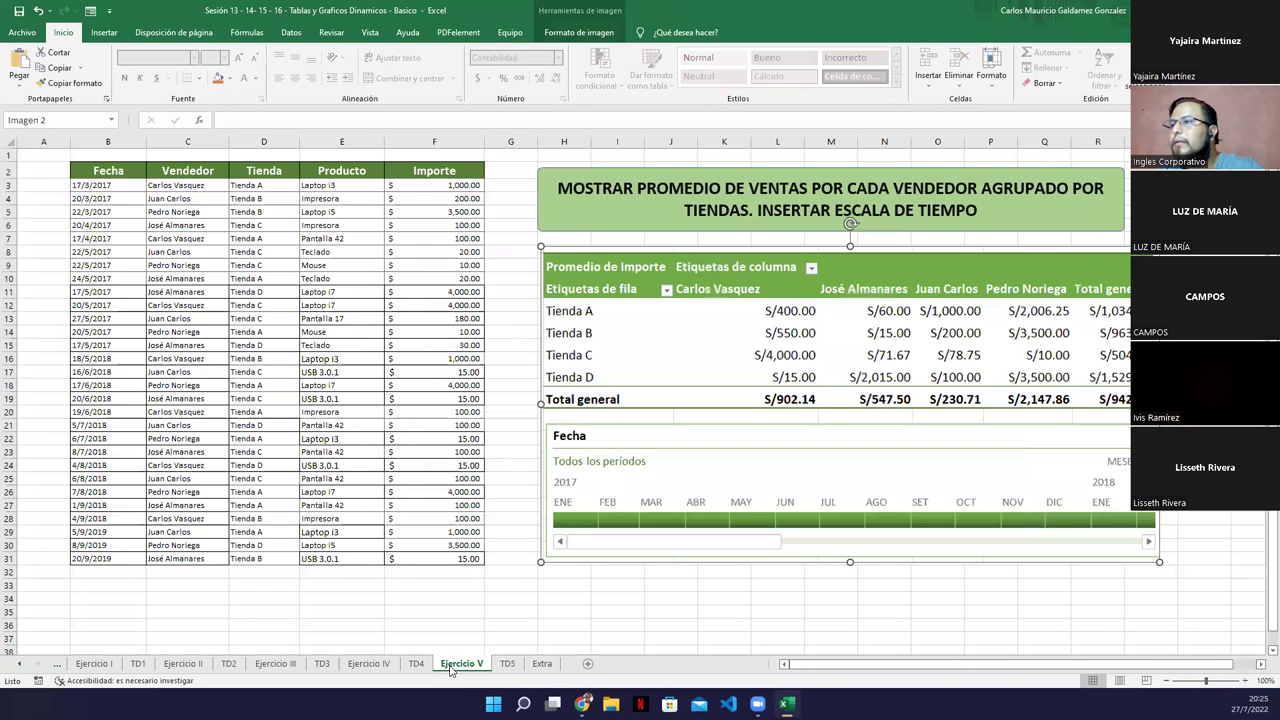
pyautogui.click(508, 665)
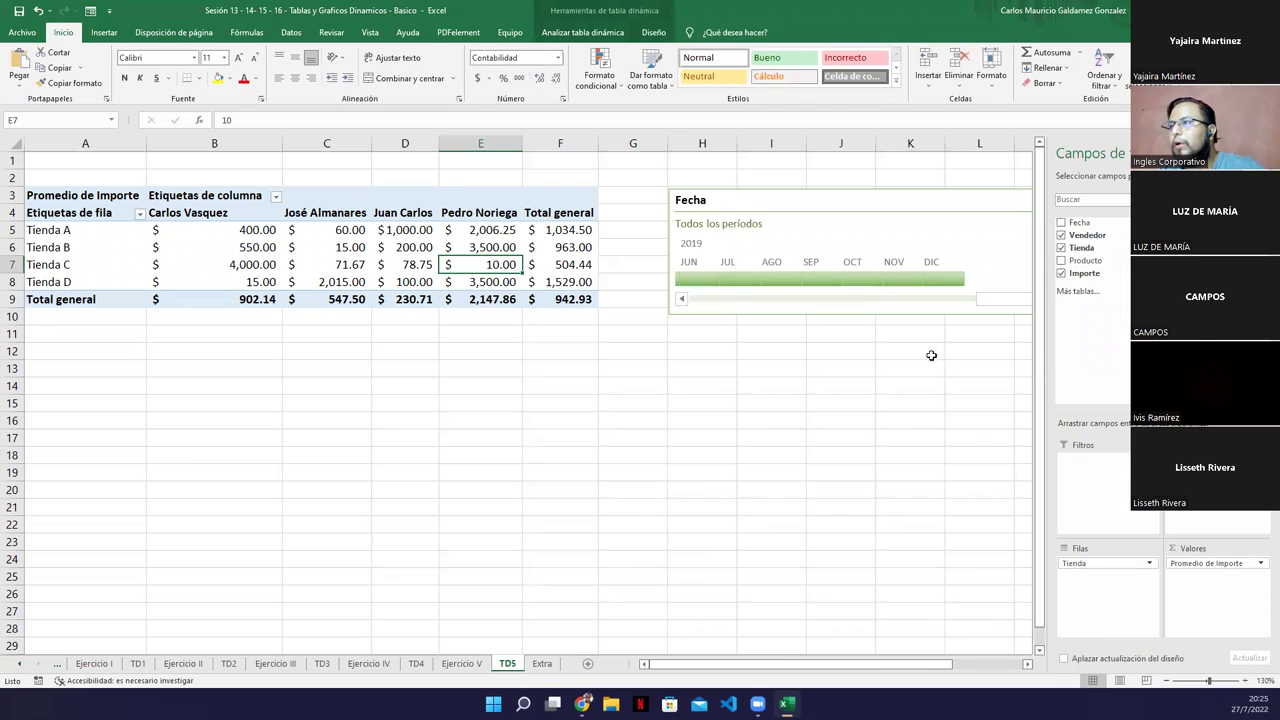
pyautogui.click(459, 665)
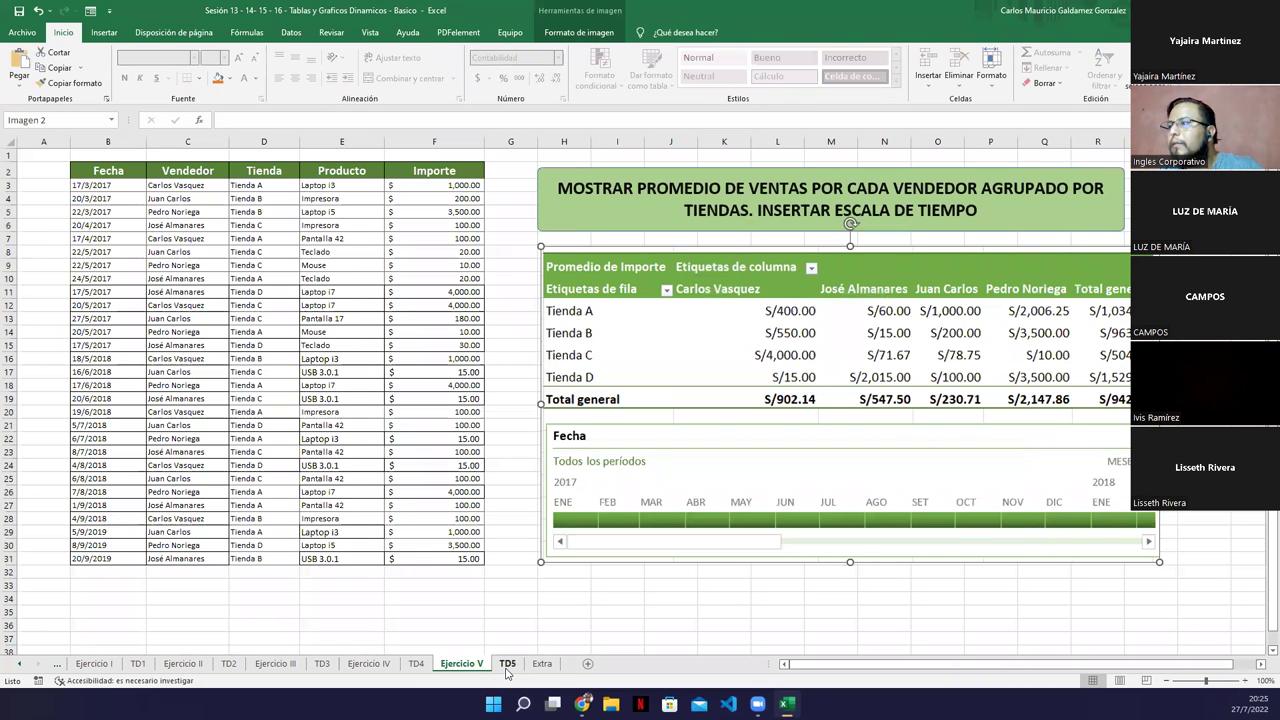
pyautogui.click(506, 666)
# - Set the TD5 Fecha timeline to years (AÑOS) and filter the pivot table by 2019, 2018 and 2017 in turn
pyautogui.click(933, 208)
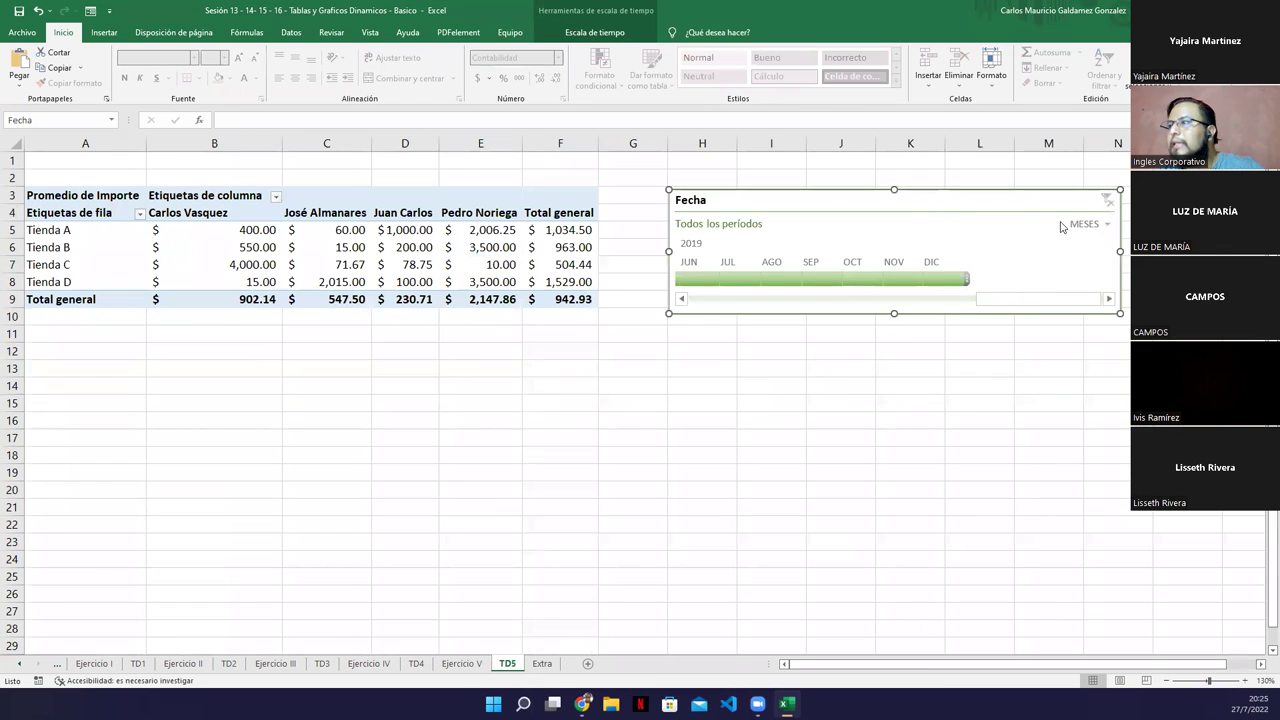
pyautogui.click(1082, 226)
pyautogui.click(1092, 243)
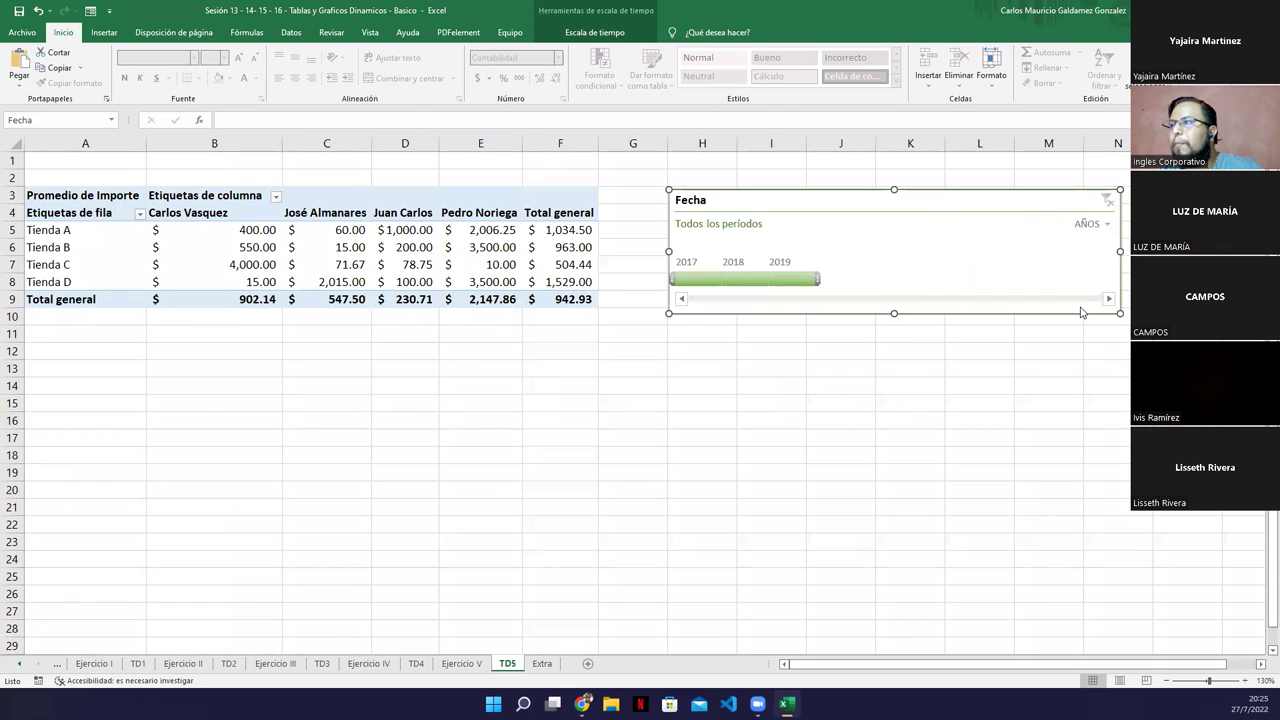
pyautogui.click(800, 279)
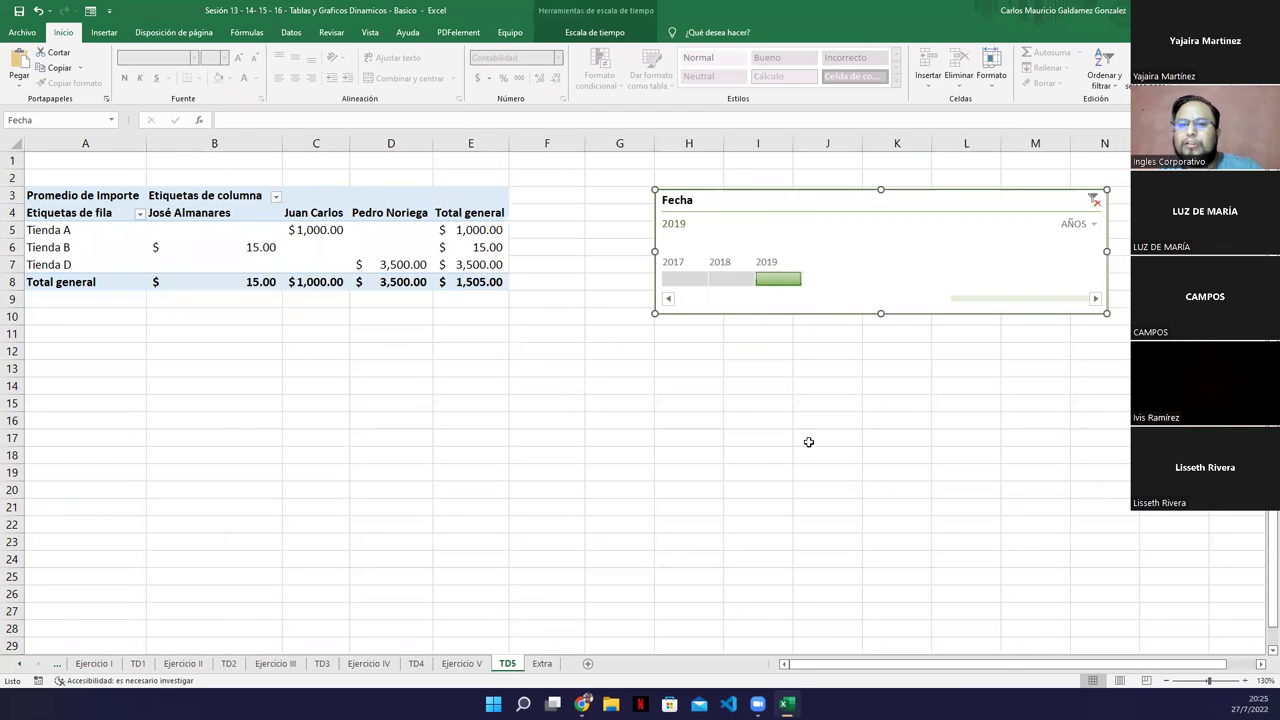
pyautogui.click(731, 279)
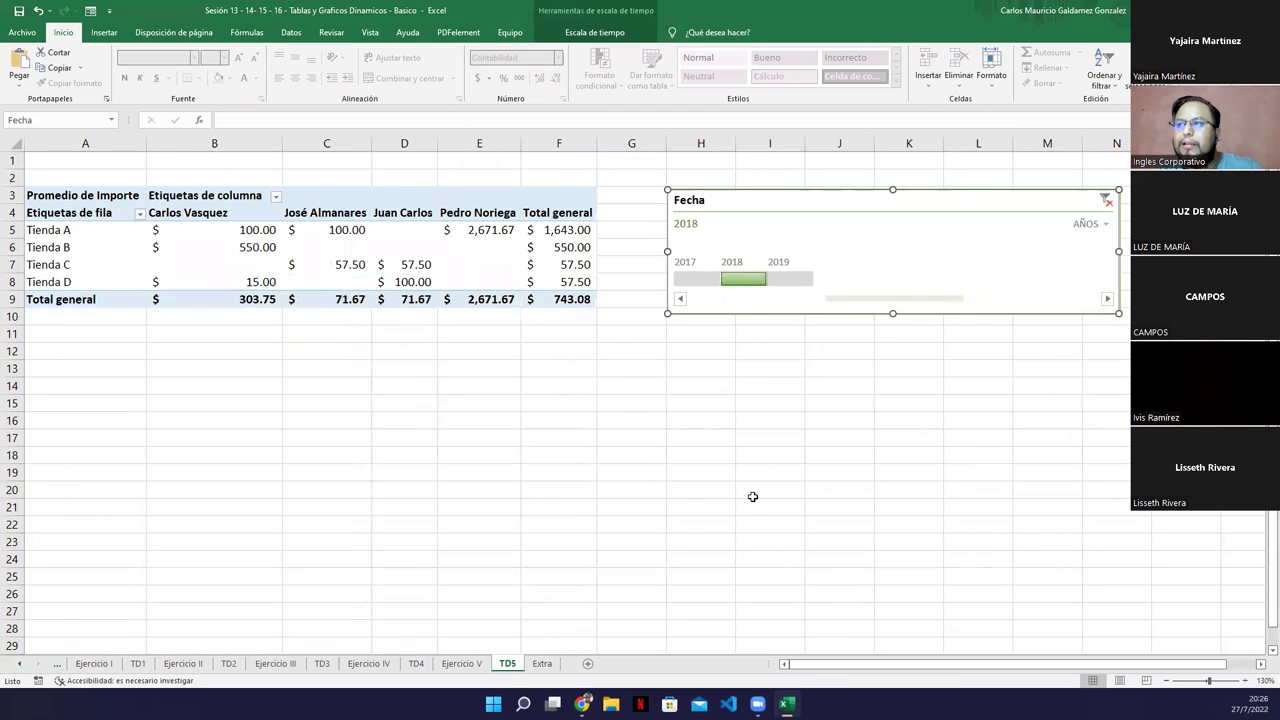
pyautogui.click(690, 279)
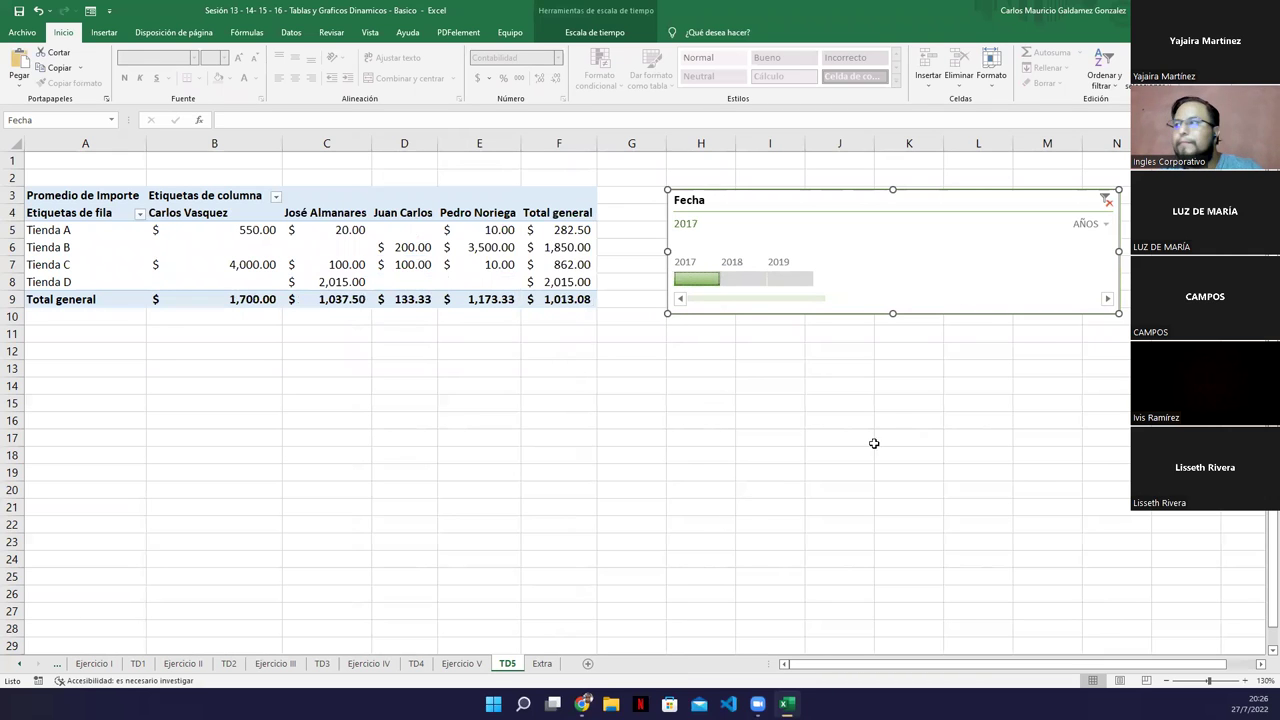
# - Set the timeline to quarters (TRIMESTRES) and filter the pivot table quarter by quarter from 1T 2017 to 4T 2019
pyautogui.click(1093, 226)
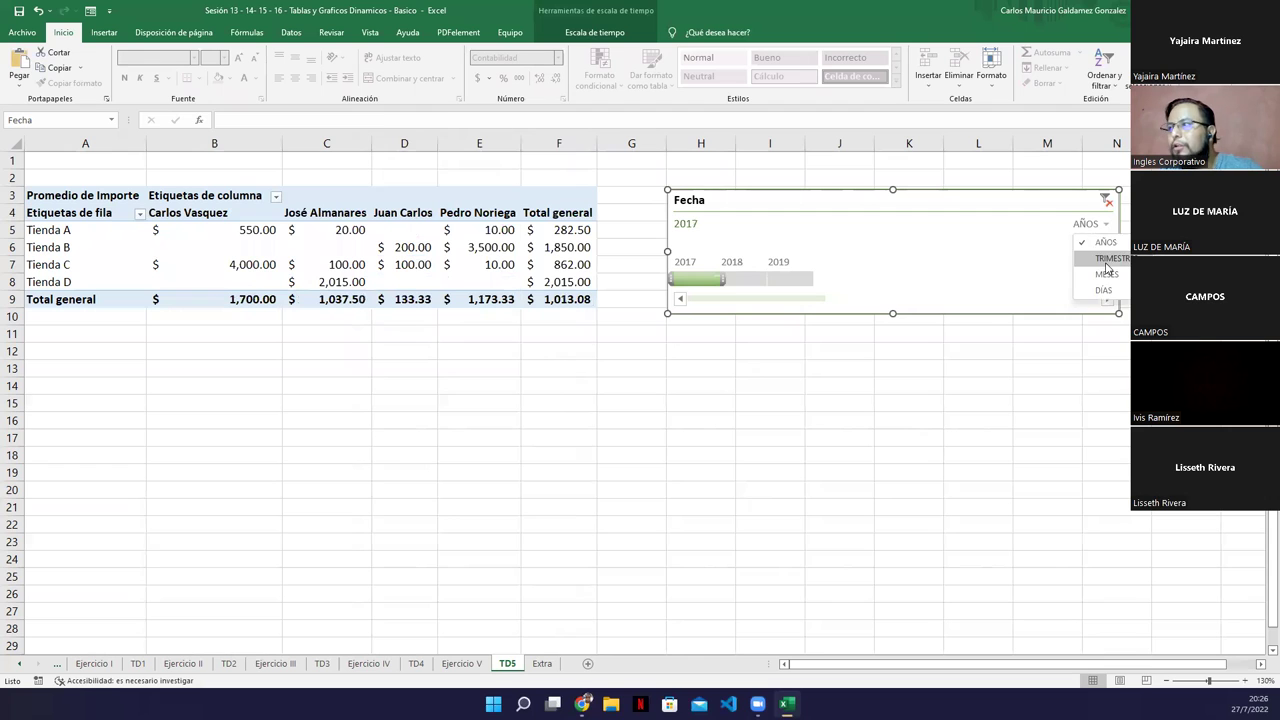
pyautogui.click(1110, 263)
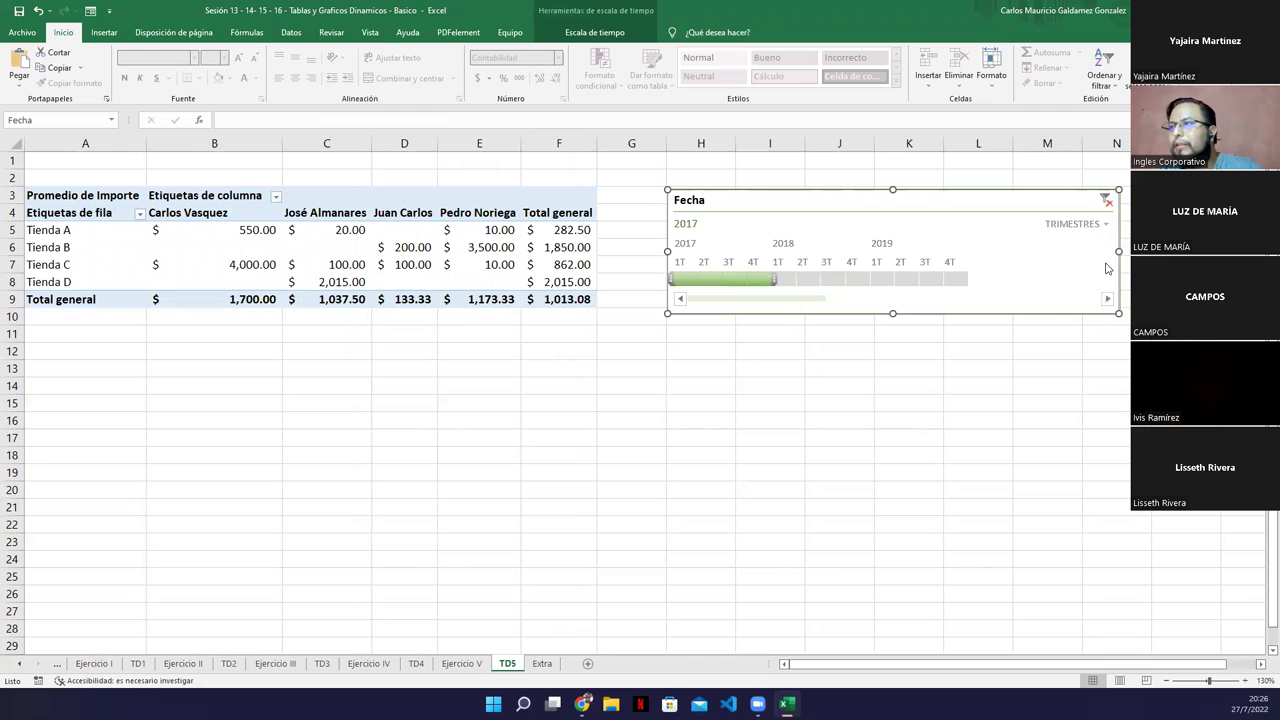
pyautogui.click(684, 279)
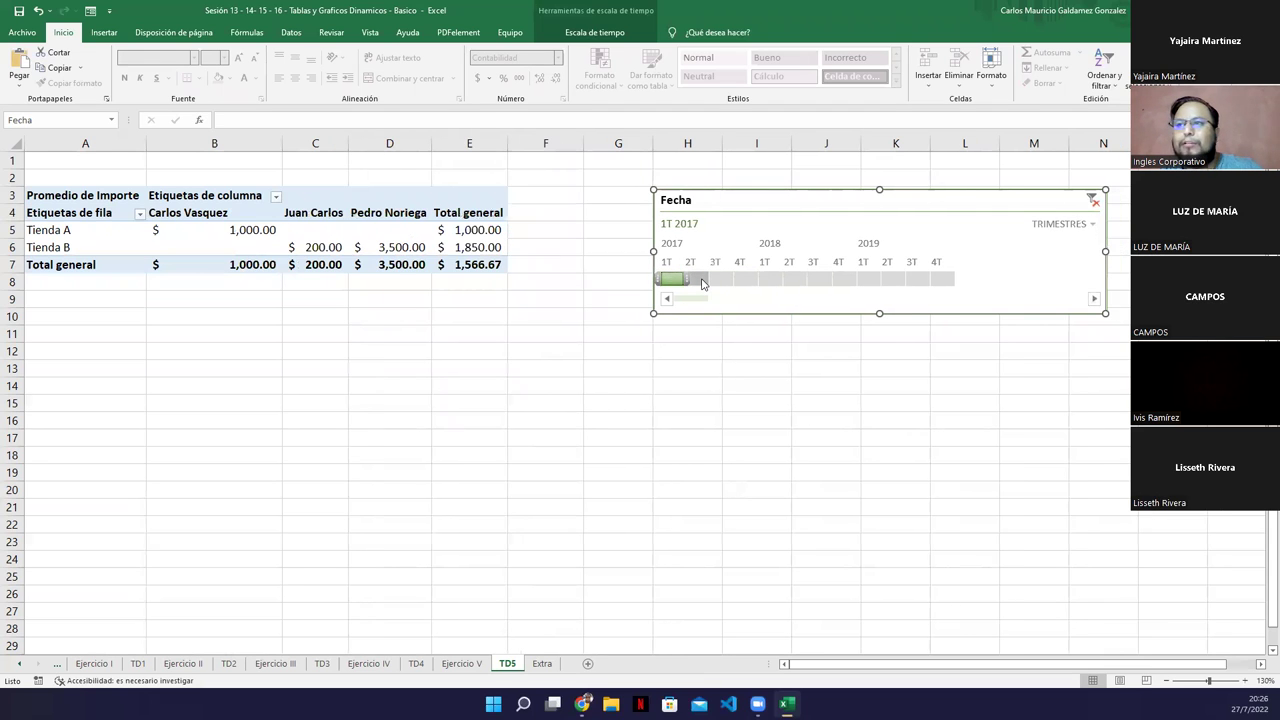
pyautogui.click(702, 284)
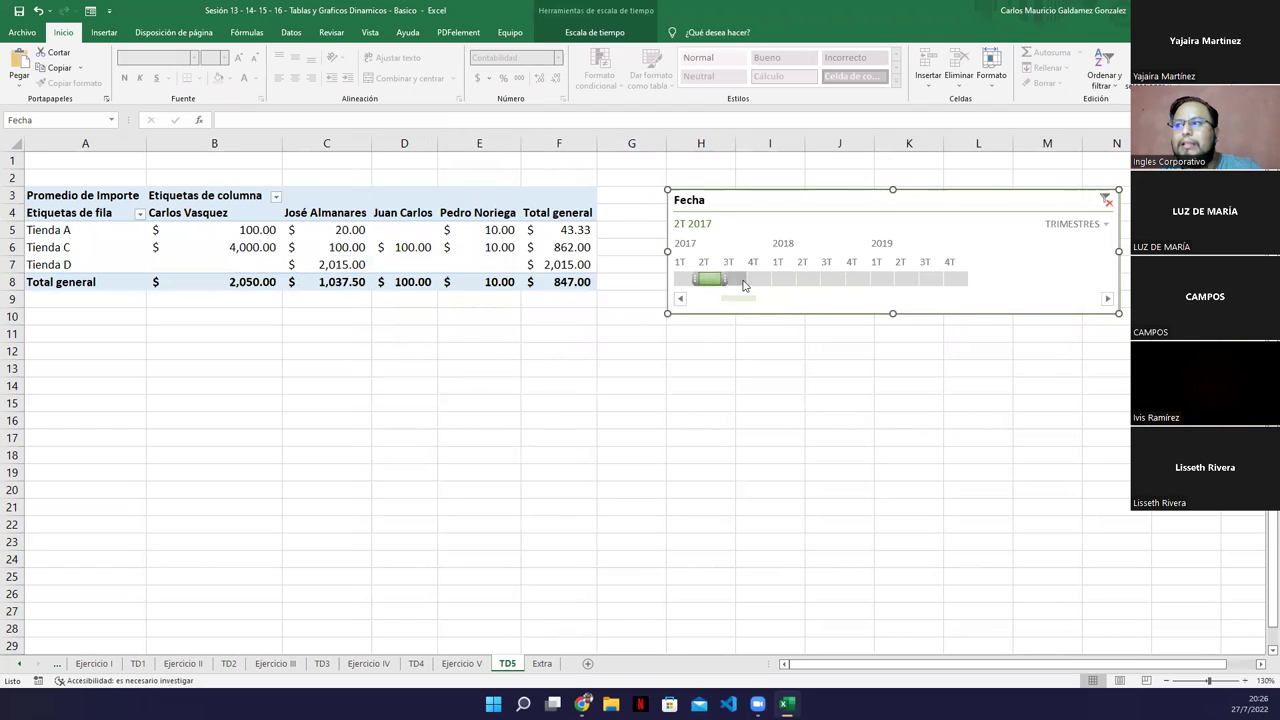
pyautogui.click(742, 283)
pyautogui.click(760, 283)
pyautogui.click(793, 283)
pyautogui.click(812, 279)
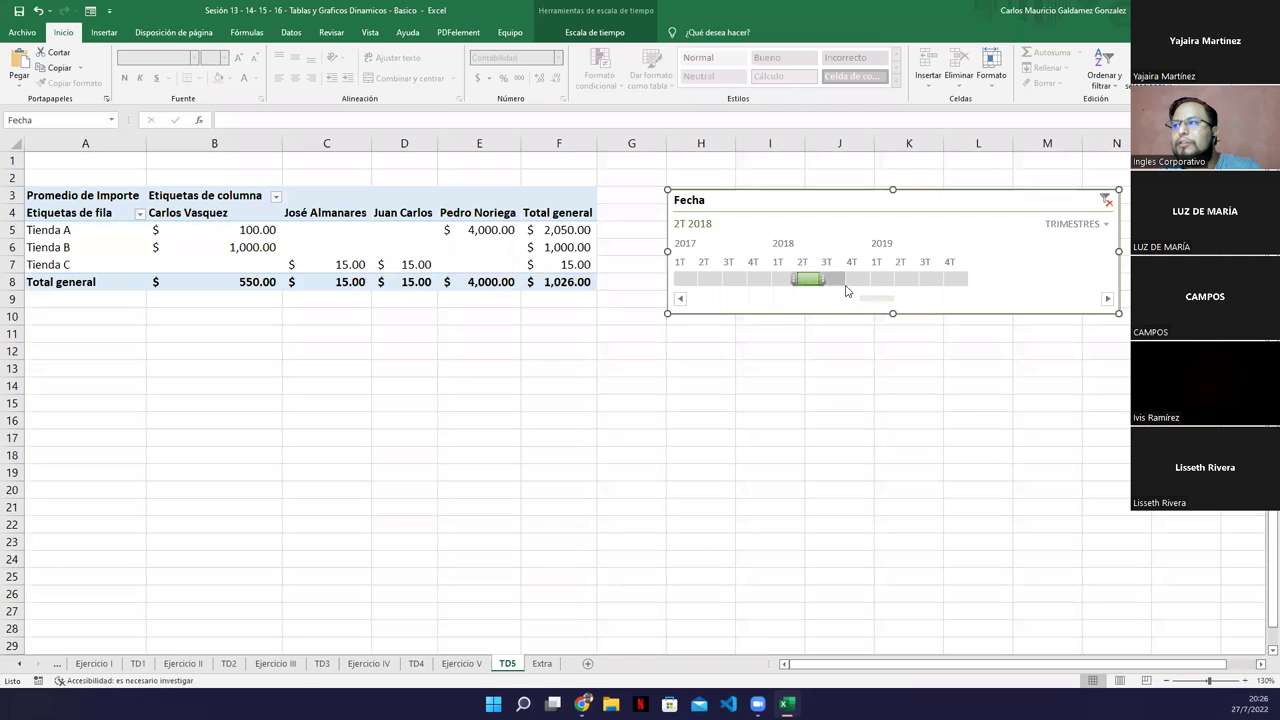
pyautogui.click(826, 279)
pyautogui.click(851, 279)
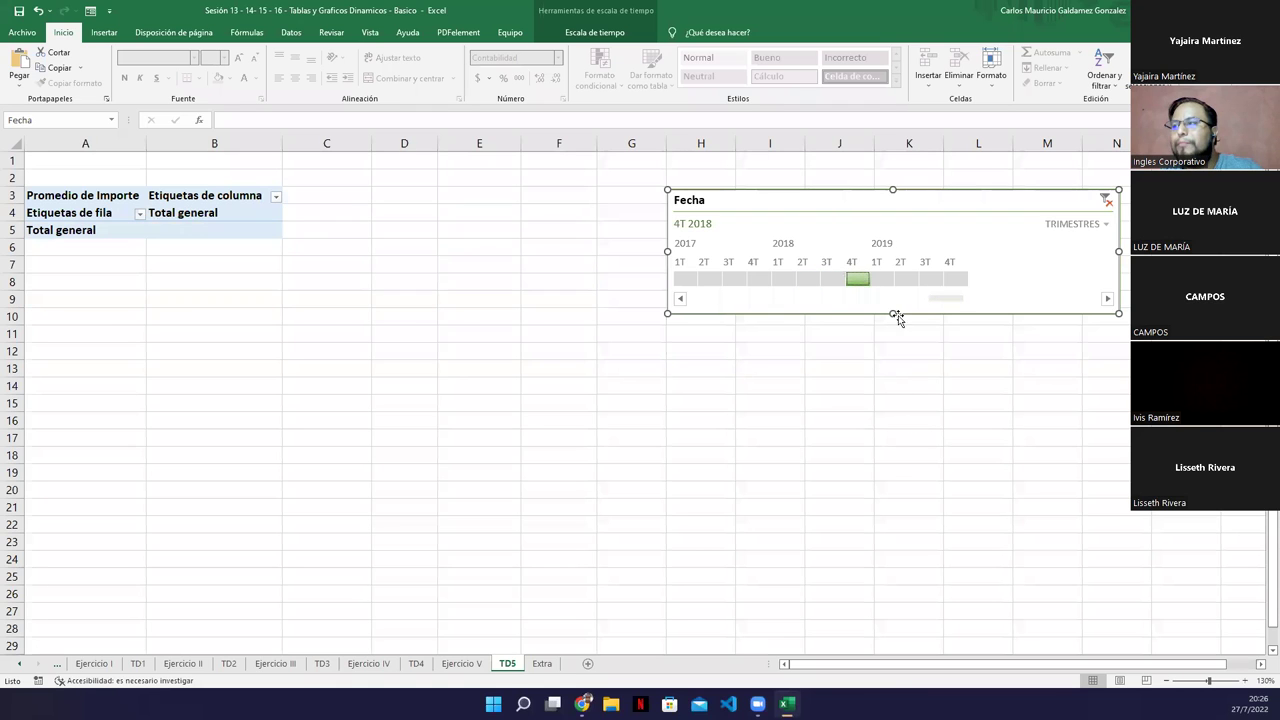
pyautogui.click(882, 279)
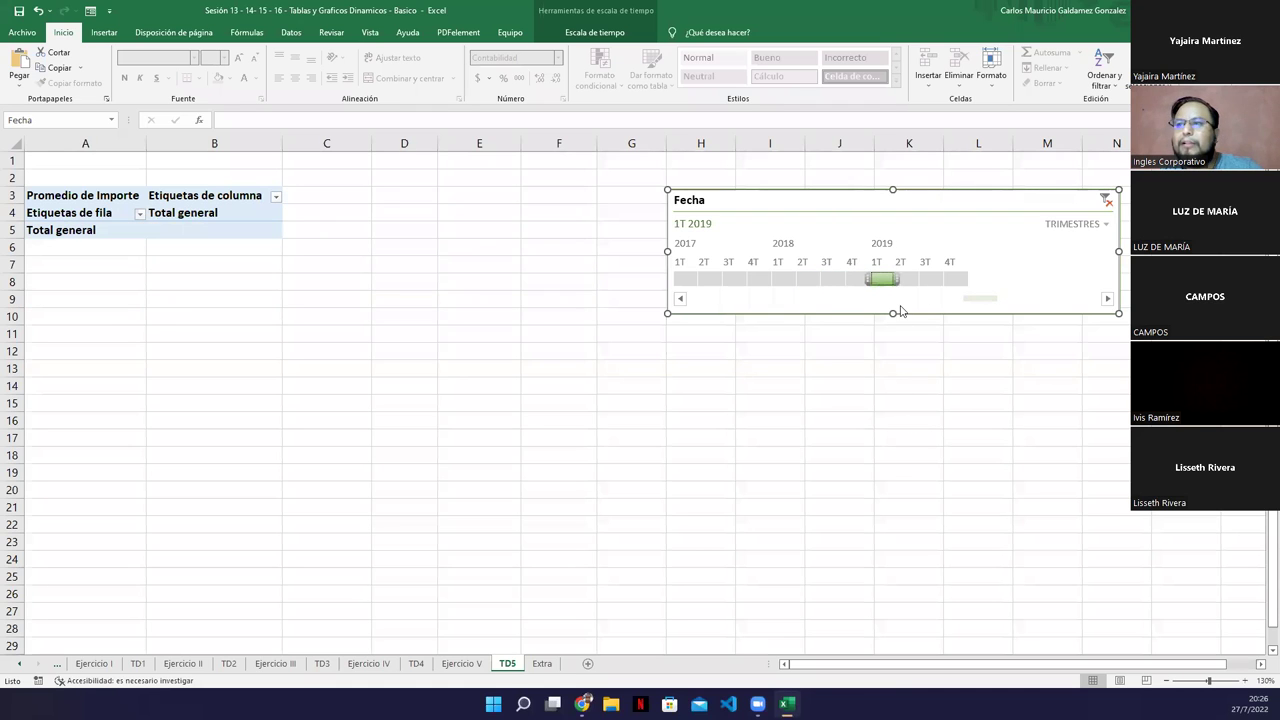
pyautogui.click(907, 279)
pyautogui.click(932, 281)
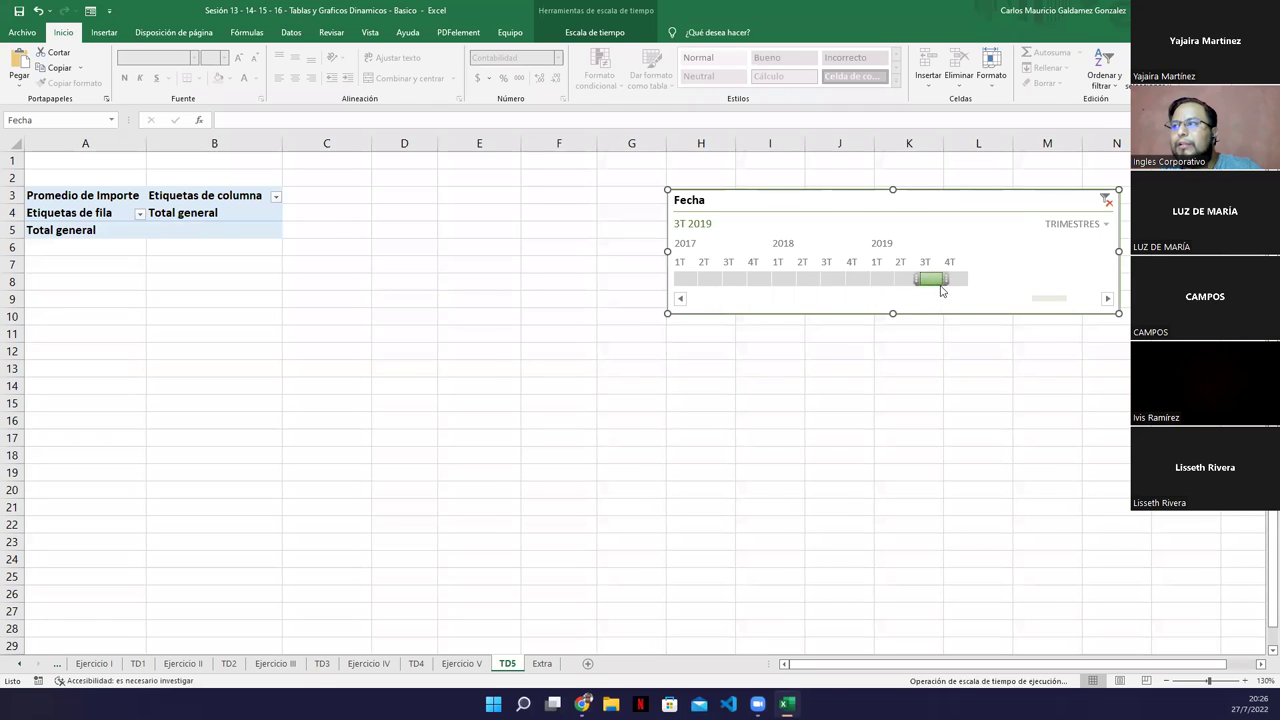
pyautogui.click(952, 281)
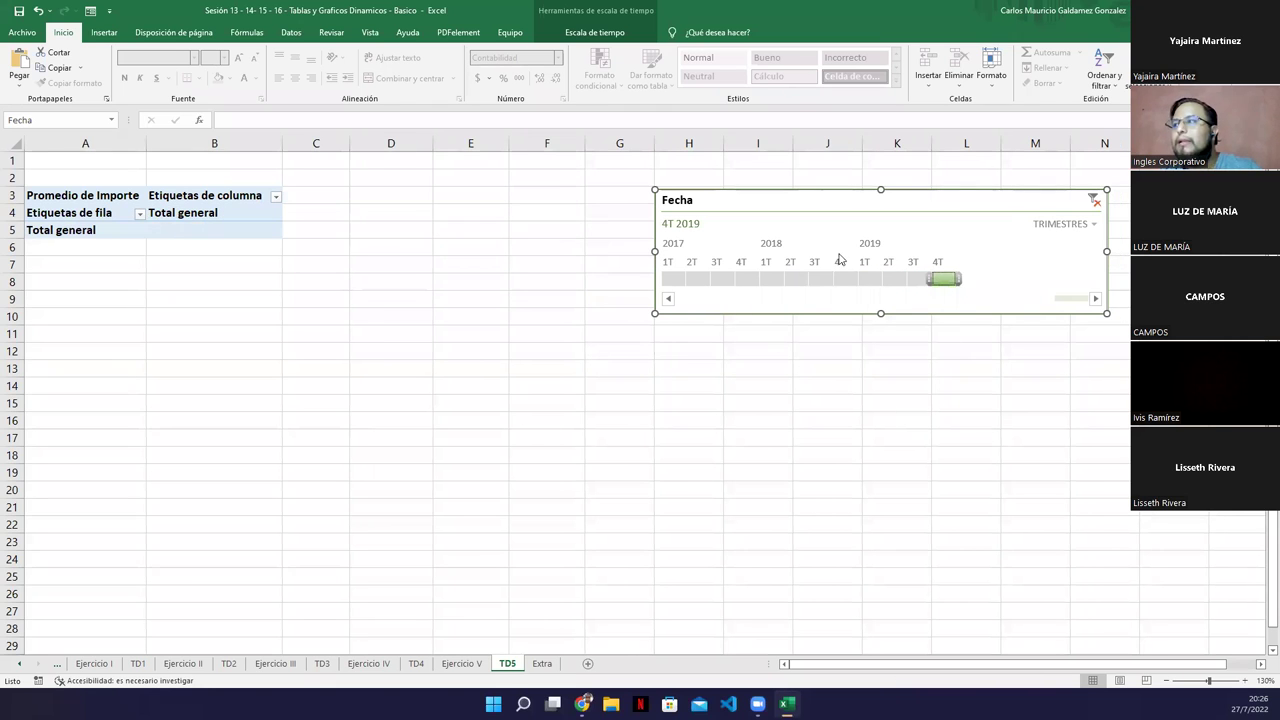
# - Set the timeline to months (MESES) and filter the pivot table month by month from January to July 2017
pyautogui.click(1055, 225)
pyautogui.click(1065, 276)
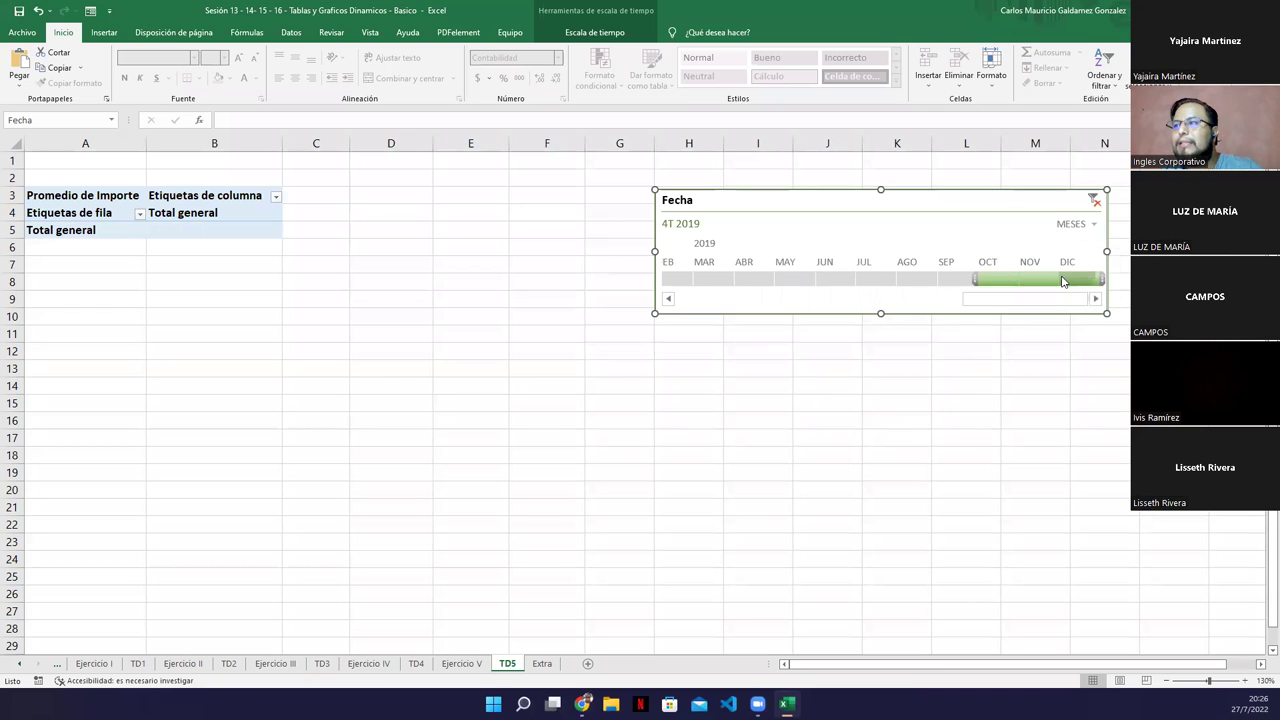
pyautogui.click(676, 279)
pyautogui.click(669, 299)
pyautogui.click(669, 299)
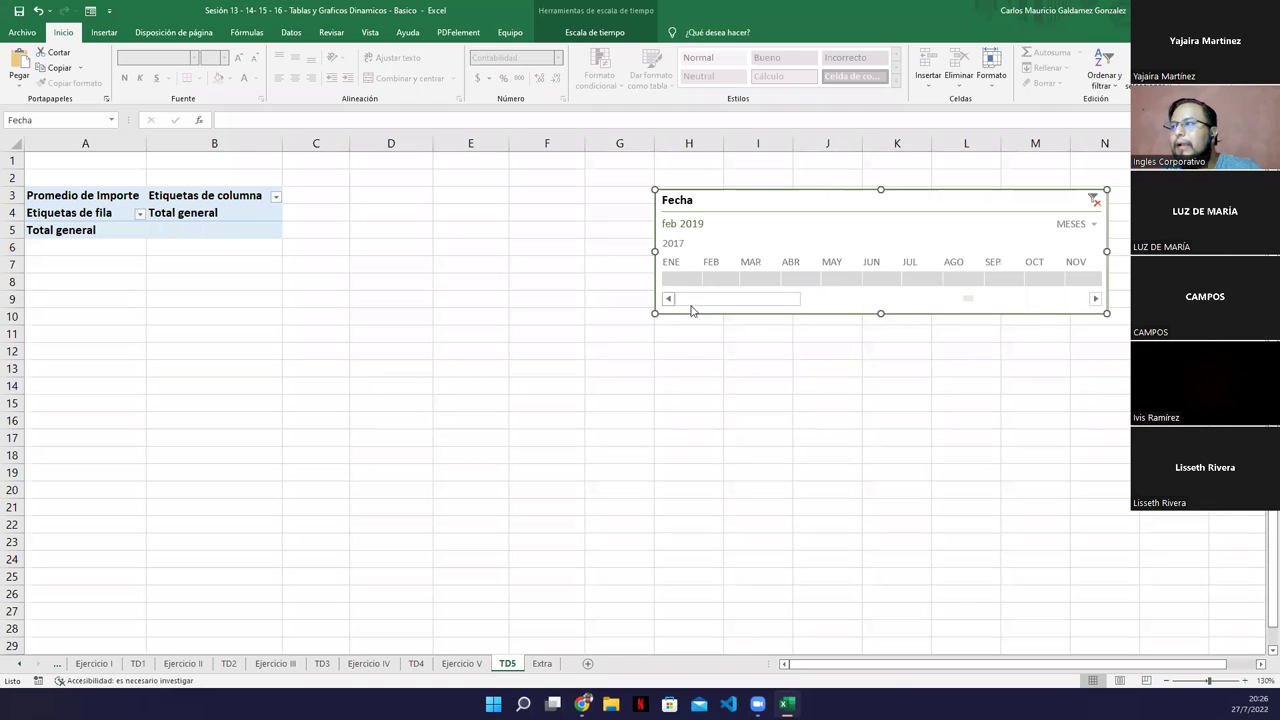
pyautogui.click(684, 279)
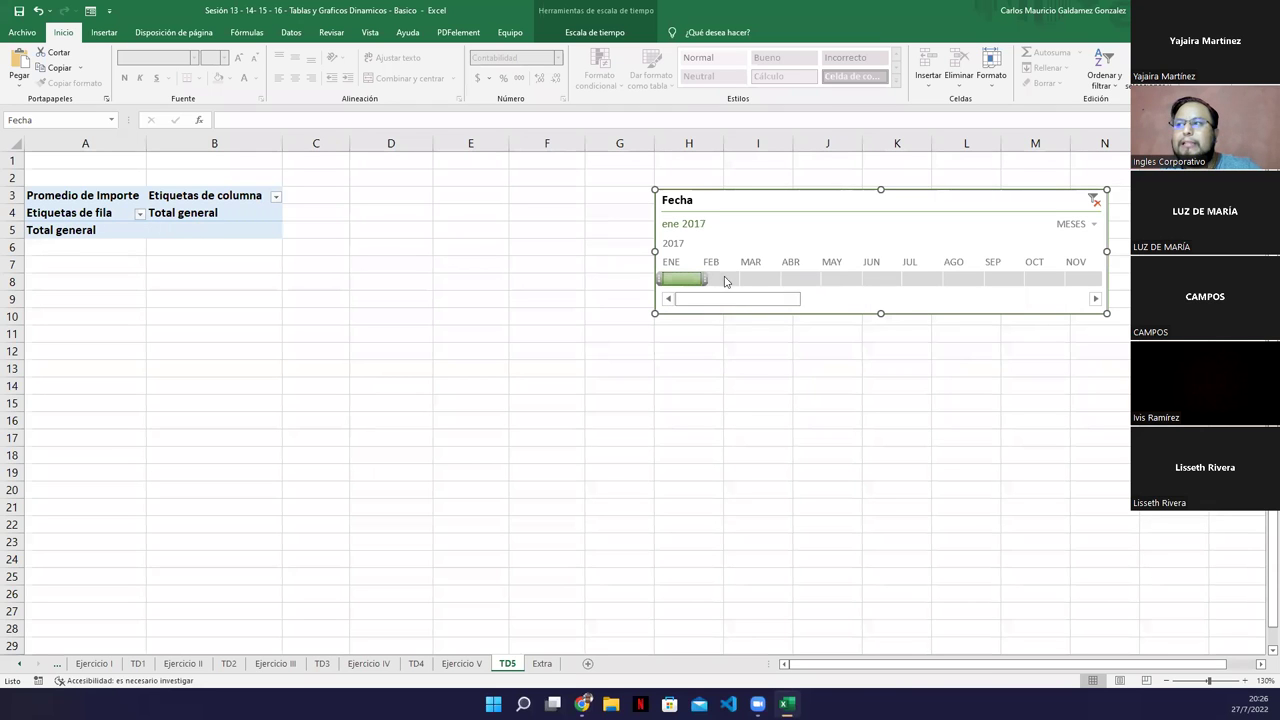
pyautogui.click(722, 279)
pyautogui.click(767, 280)
pyautogui.click(812, 279)
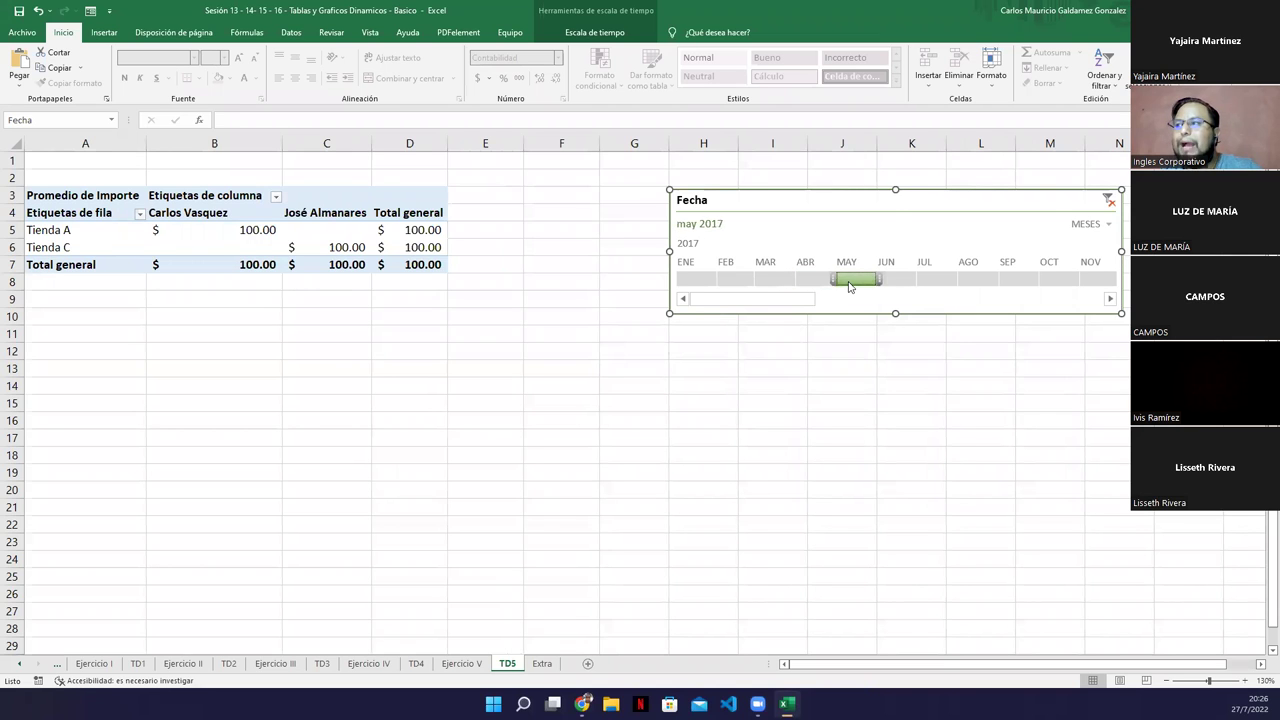
pyautogui.click(850, 280)
pyautogui.click(891, 281)
pyautogui.click(923, 284)
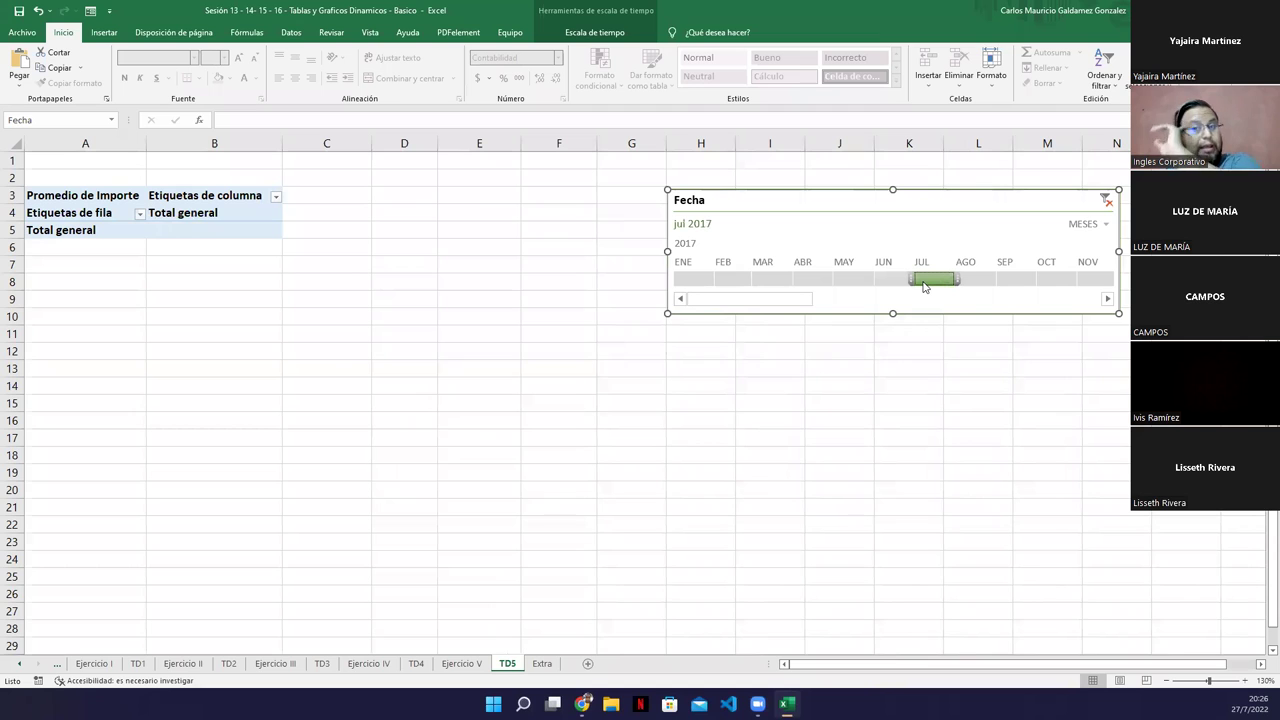
# - Filter the TD5 pivot table with the Fecha timeline month by month from August 2017 to May 2018
pyautogui.moveTo(923, 284); pyautogui.dragTo(1100, 280)
pyautogui.click(1107, 301)
pyautogui.click(1107, 301)
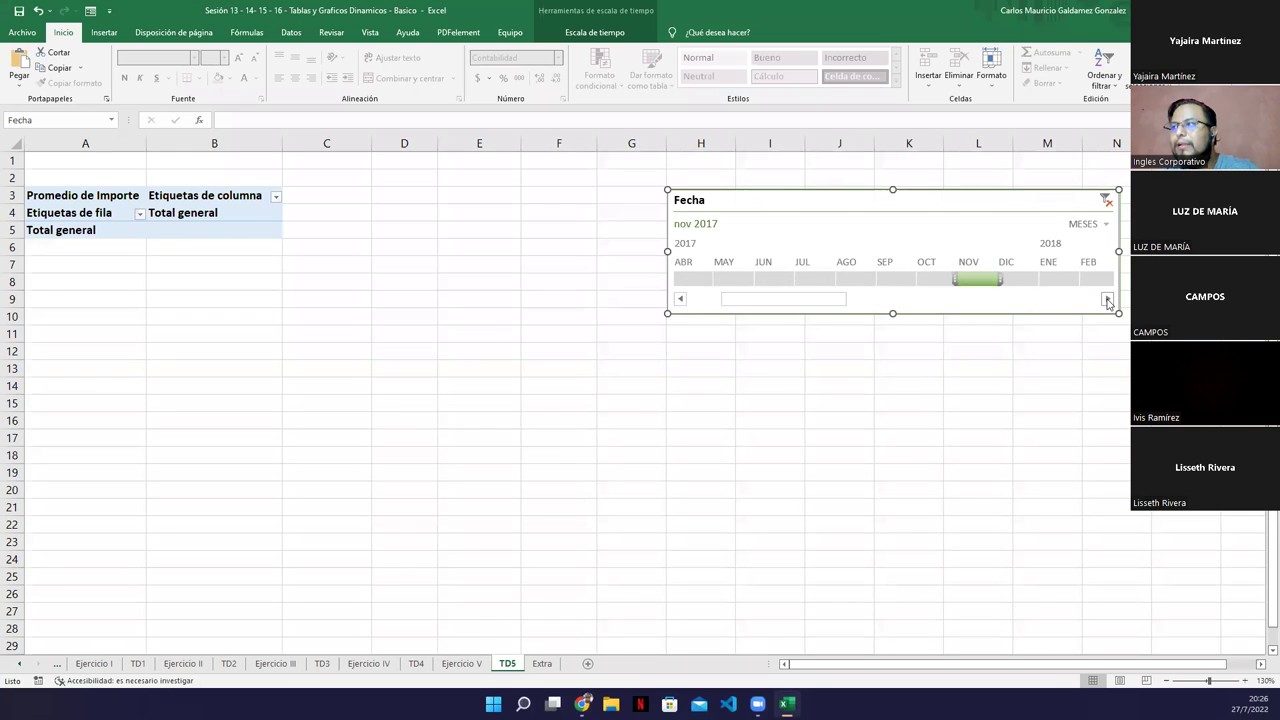
pyautogui.click(1107, 301)
pyautogui.moveTo(948, 278); pyautogui.dragTo(1072, 290)
pyautogui.click(1107, 298)
pyautogui.click(1107, 298)
pyautogui.click(1107, 298)
pyautogui.moveTo(872, 282); pyautogui.dragTo(966, 277)
pyautogui.scroll(-3, 889, 298)
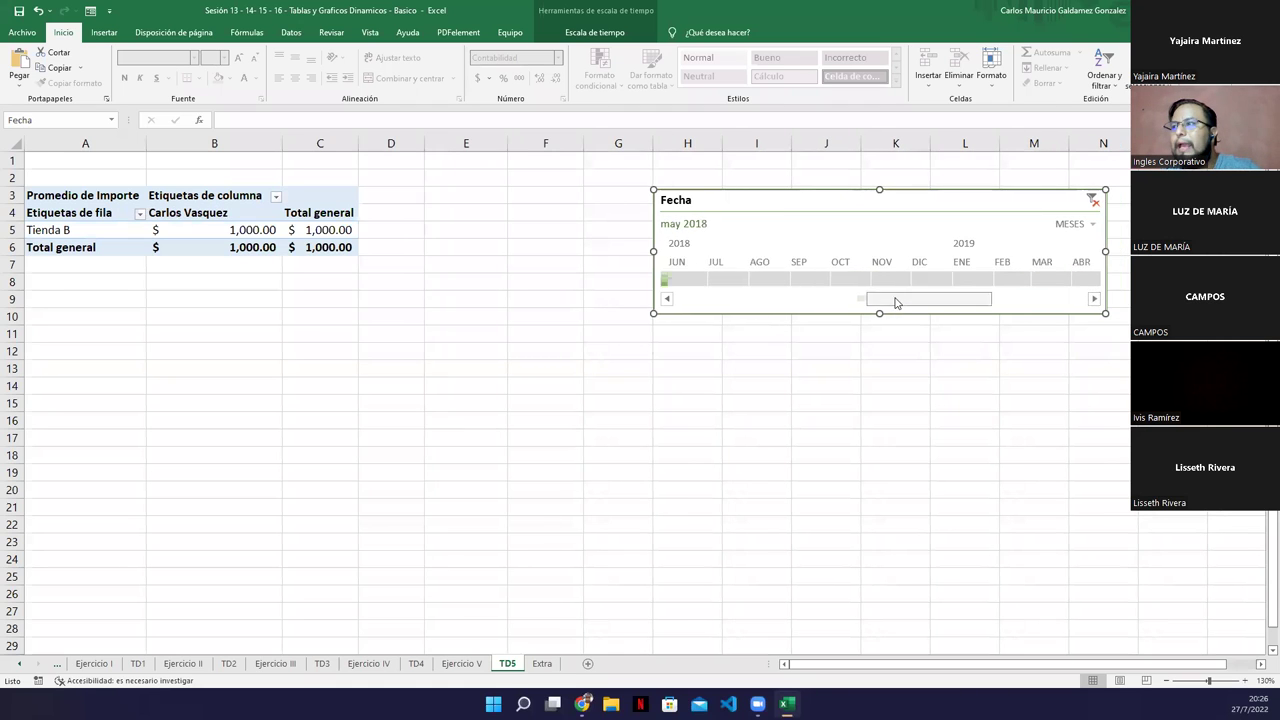
# - Filter the TD5 pivot table month by month on the Fecha timeline from June to December 2018
pyautogui.moveTo(889, 304); pyautogui.dragTo(868, 307)
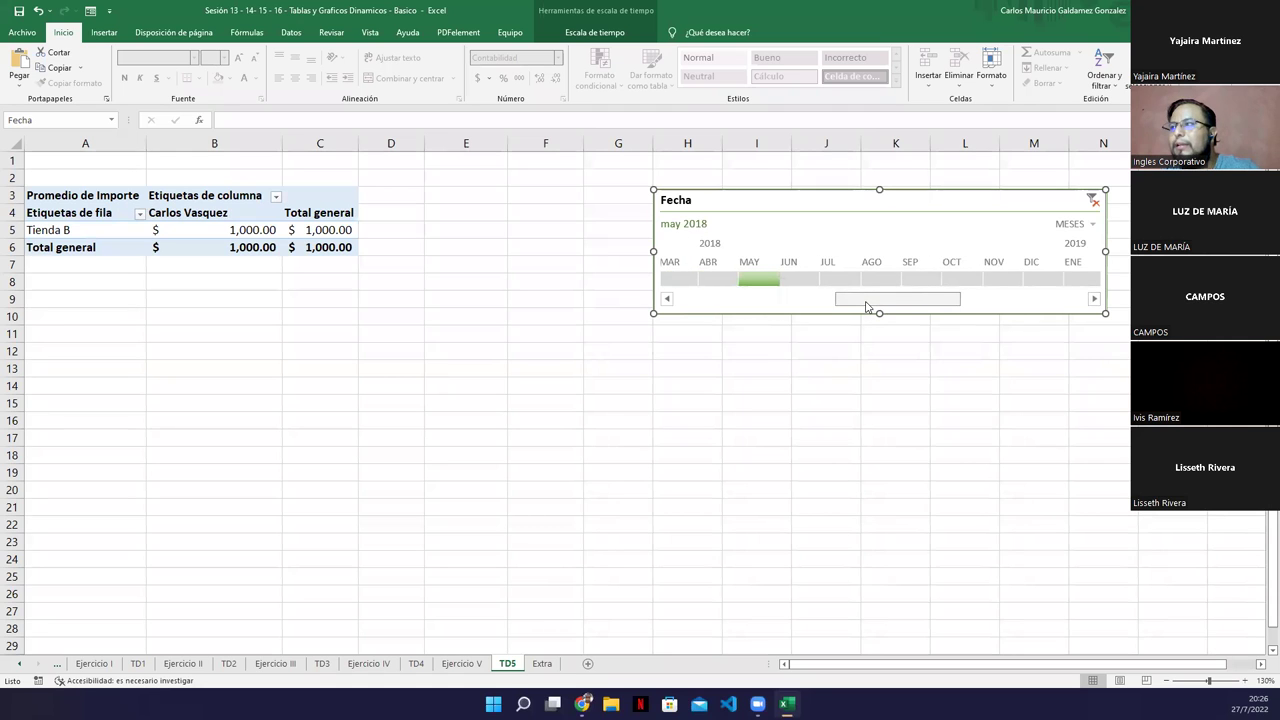
pyautogui.click(821, 279)
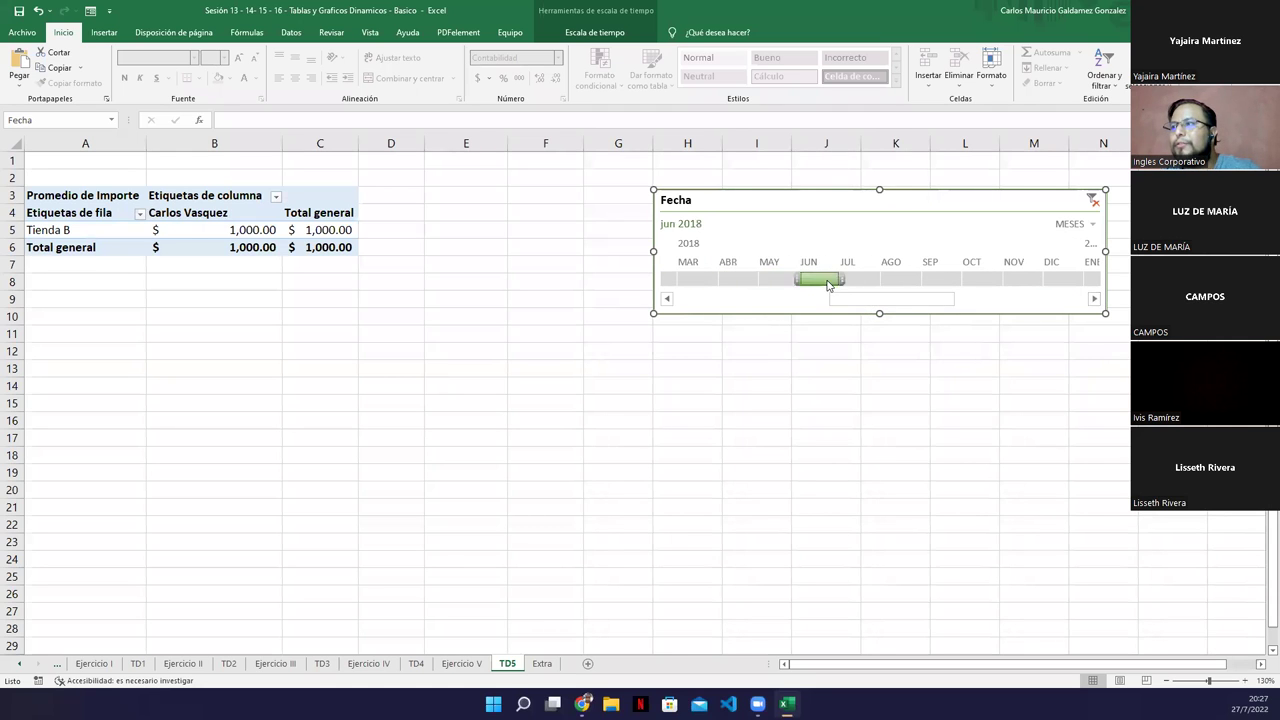
pyautogui.click(869, 280)
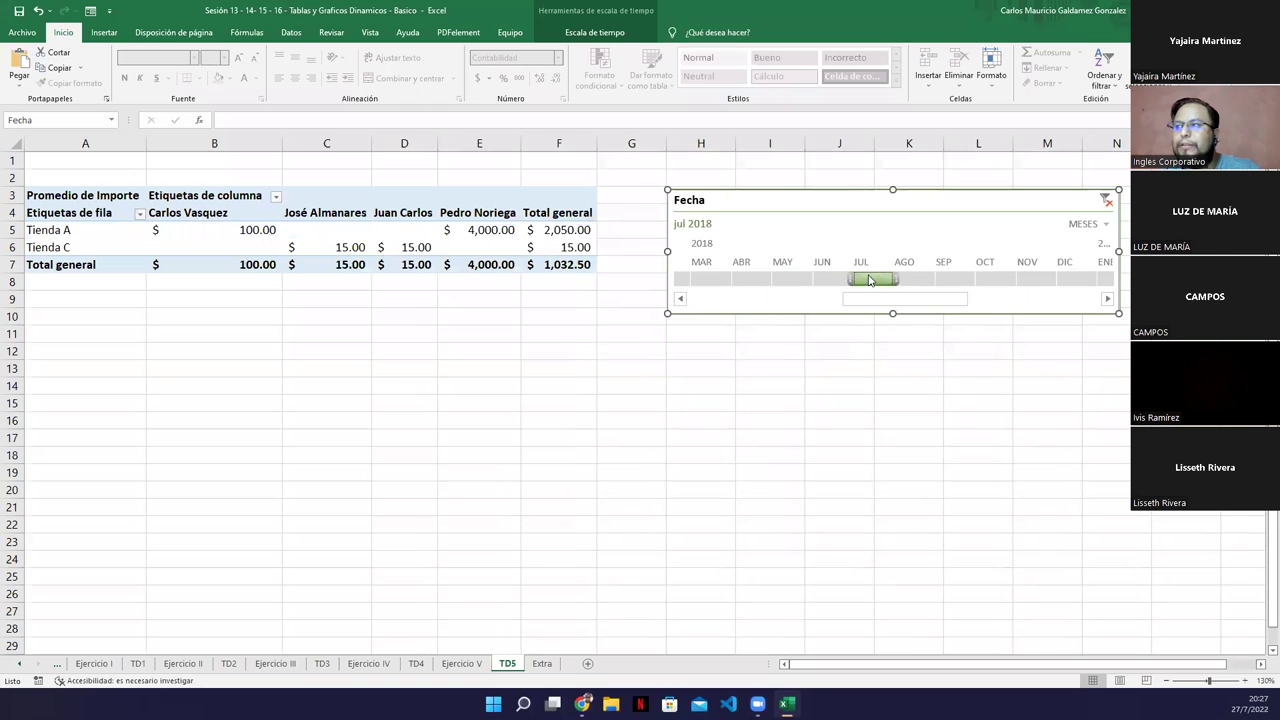
pyautogui.click(898, 280)
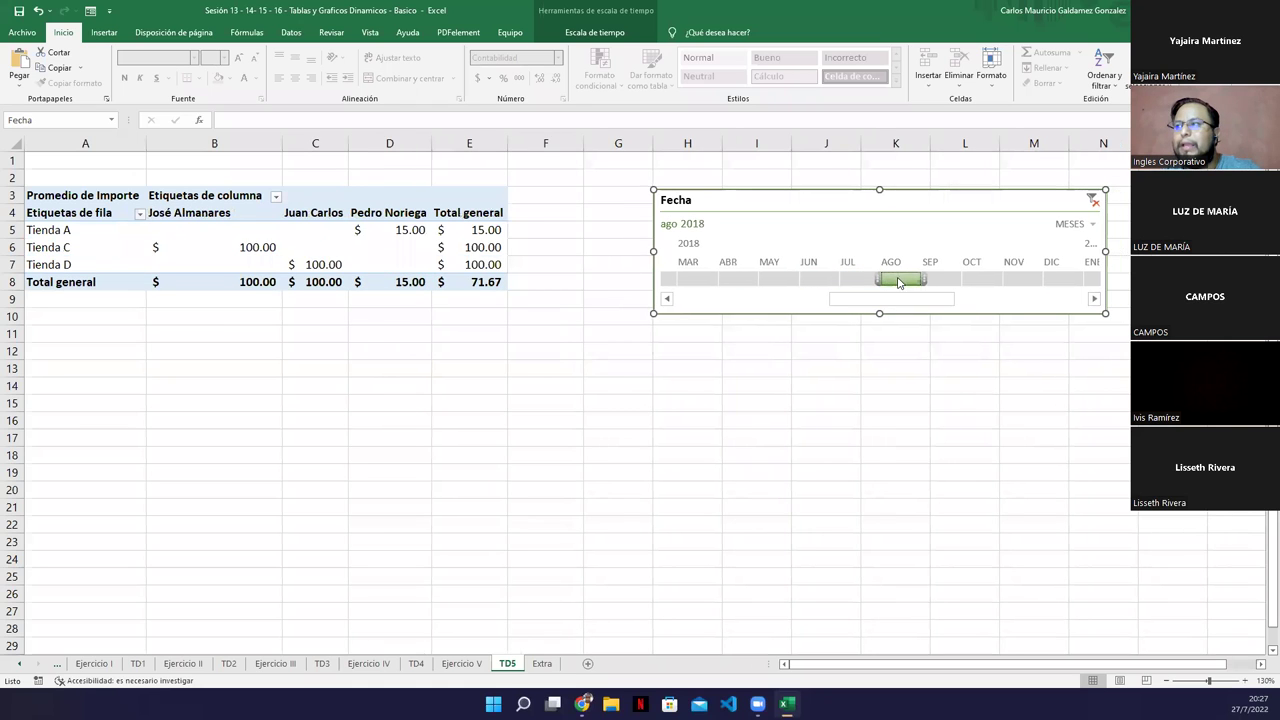
pyautogui.click(940, 281)
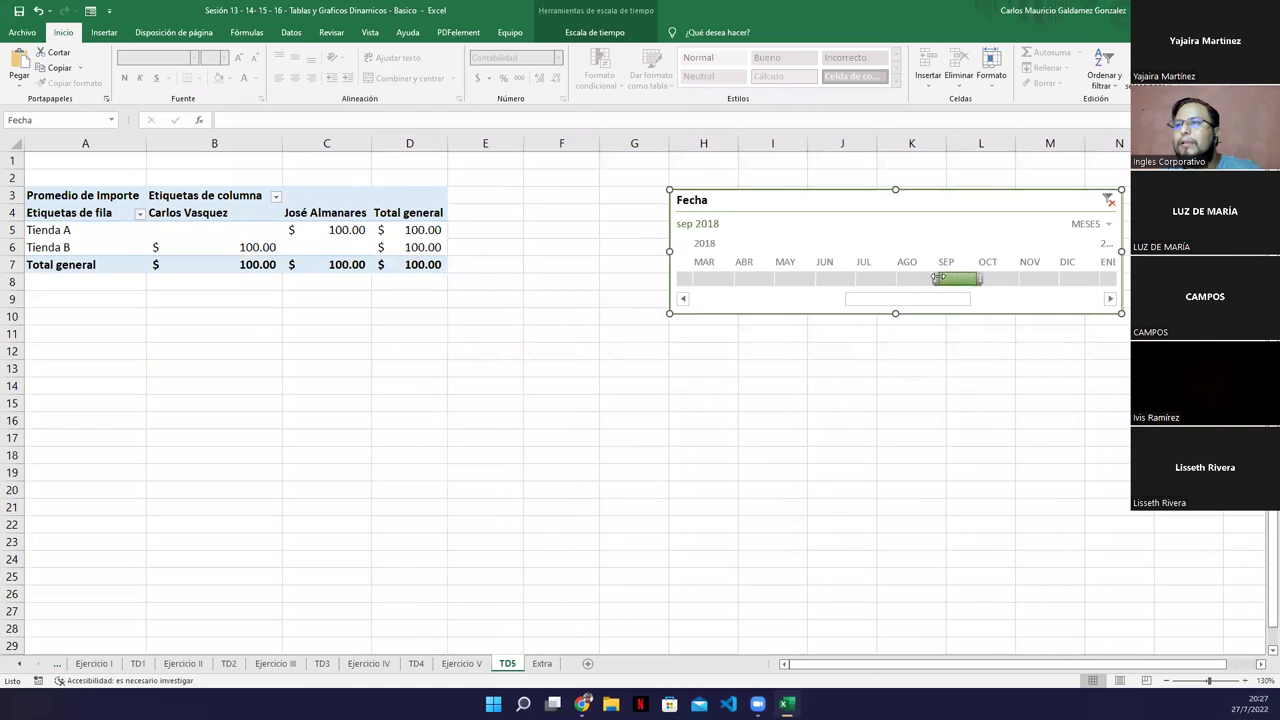
pyautogui.click(1009, 283)
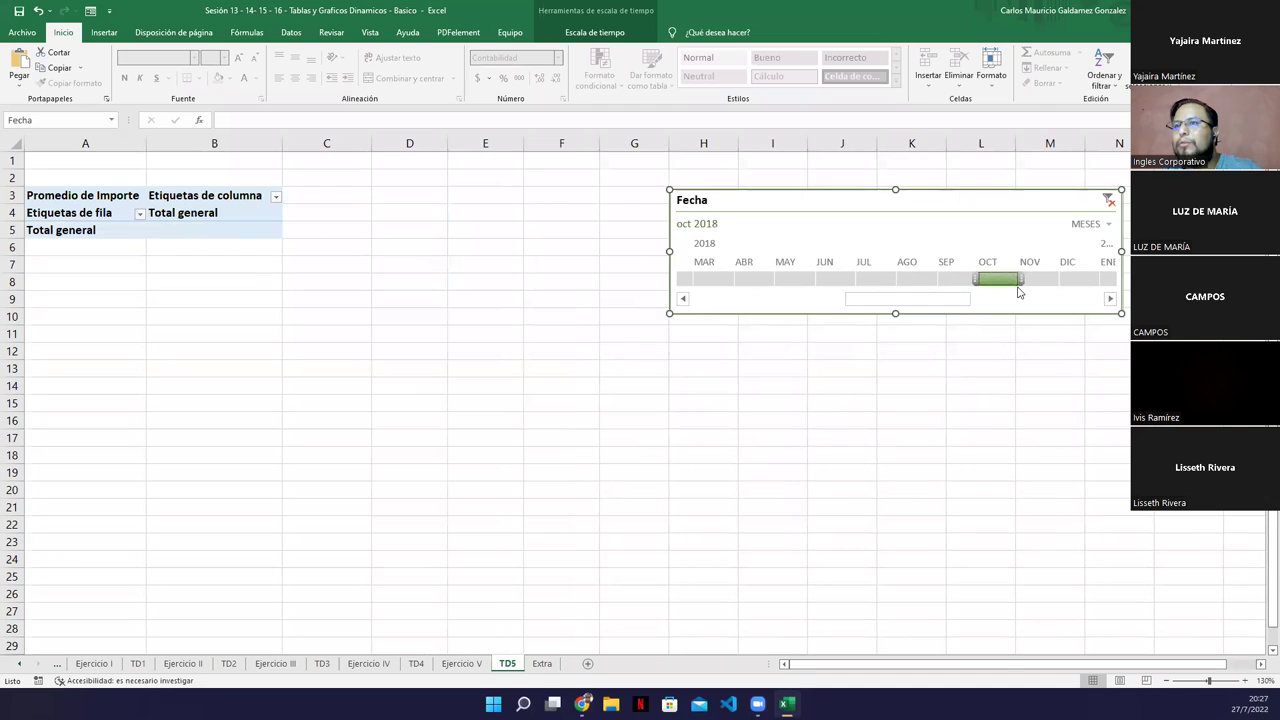
pyautogui.click(1045, 281)
pyautogui.click(1071, 283)
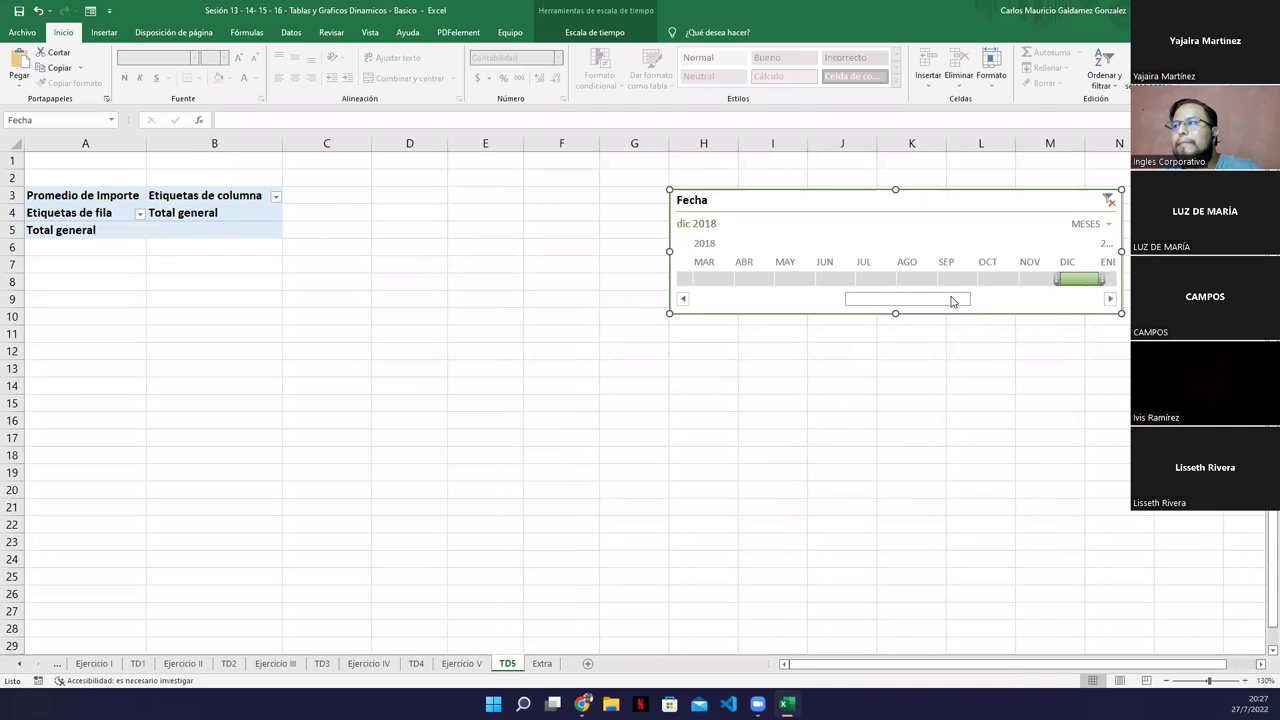
# - Filter the TD5 pivot table month by month on the Fecha timeline from January to September 2019
pyautogui.click(1006, 299)
pyautogui.click(973, 299)
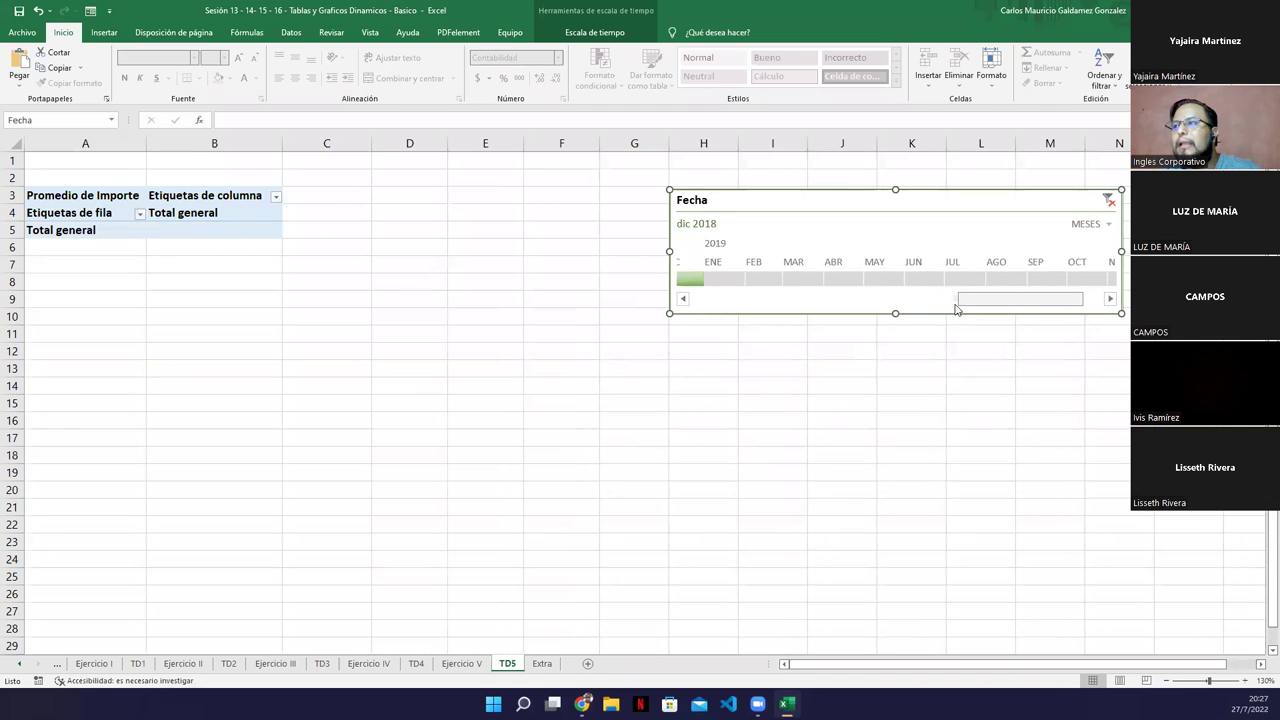
pyautogui.click(781, 285)
pyautogui.click(815, 283)
pyautogui.click(851, 284)
pyautogui.click(894, 283)
pyautogui.click(918, 283)
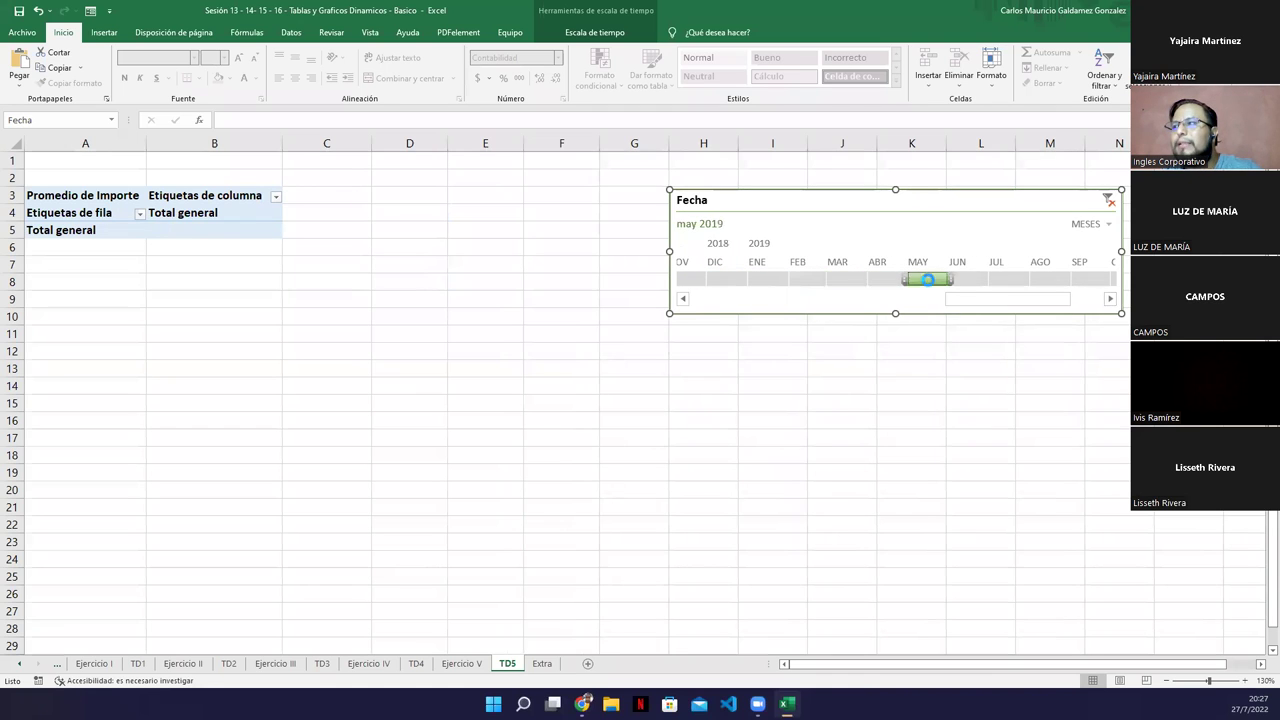
pyautogui.click(957, 283)
pyautogui.click(999, 283)
pyautogui.click(1042, 283)
pyautogui.click(1079, 283)
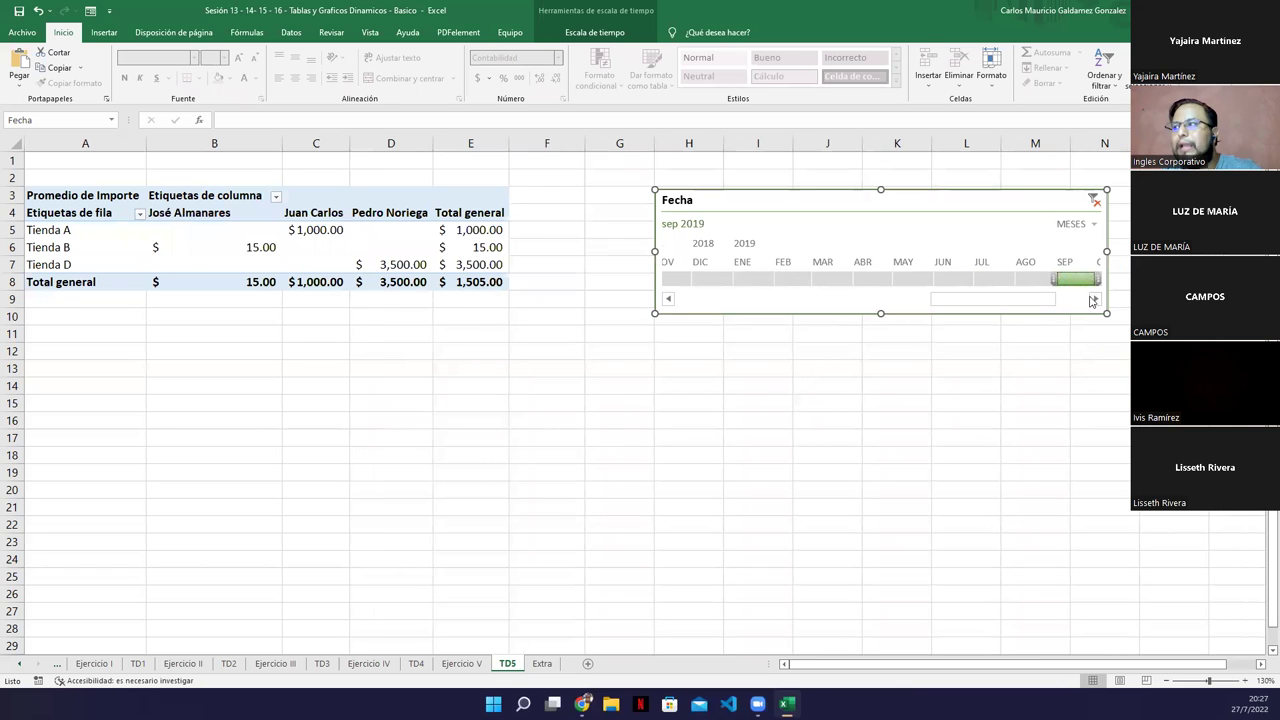
# - Filter the TD5 pivot table by October, November and December 2019 in turn on the Fecha timeline
pyautogui.click(1097, 302)
pyautogui.click(1097, 302)
pyautogui.click(1018, 284)
pyautogui.click(1040, 283)
pyautogui.click(1079, 283)
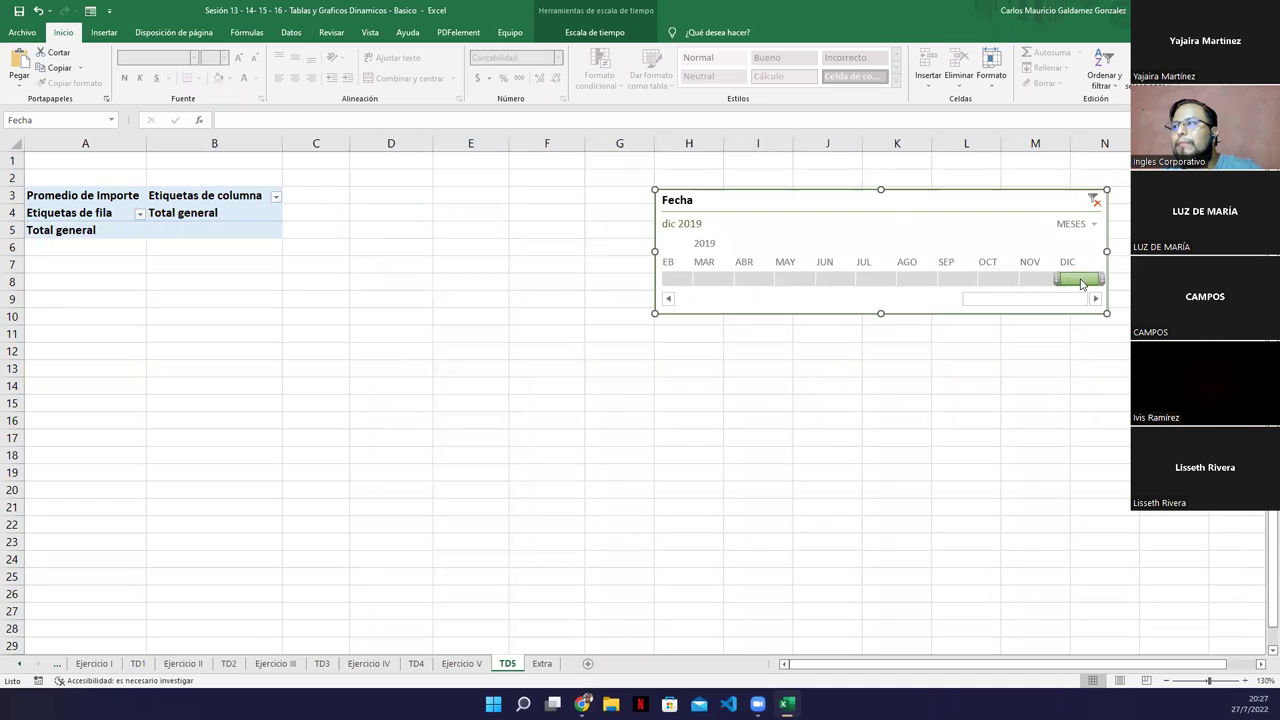
# - Set the Fecha timeline to days (DÍAS) and filter the pivot table by 24 November to 6 December 2019
pyautogui.click(1082, 232)
pyautogui.click(1082, 297)
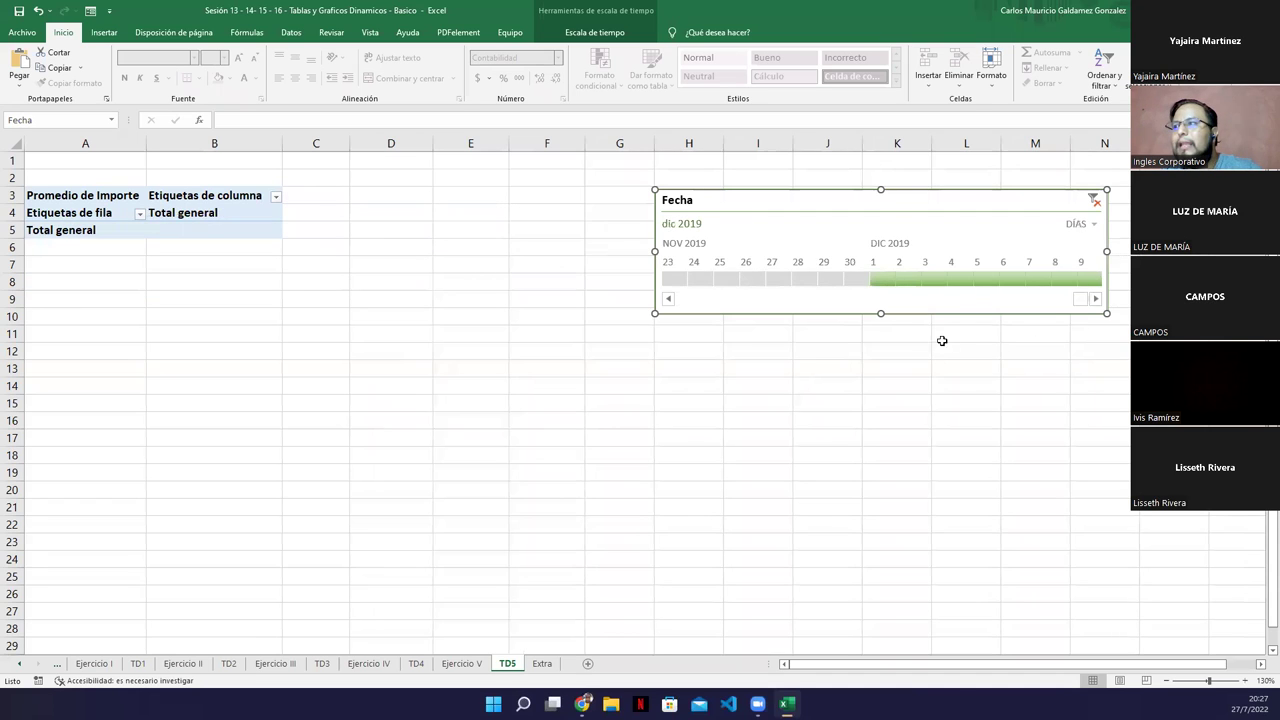
pyautogui.click(852, 280)
pyautogui.moveTo(698, 281); pyautogui.dragTo(1010, 283)
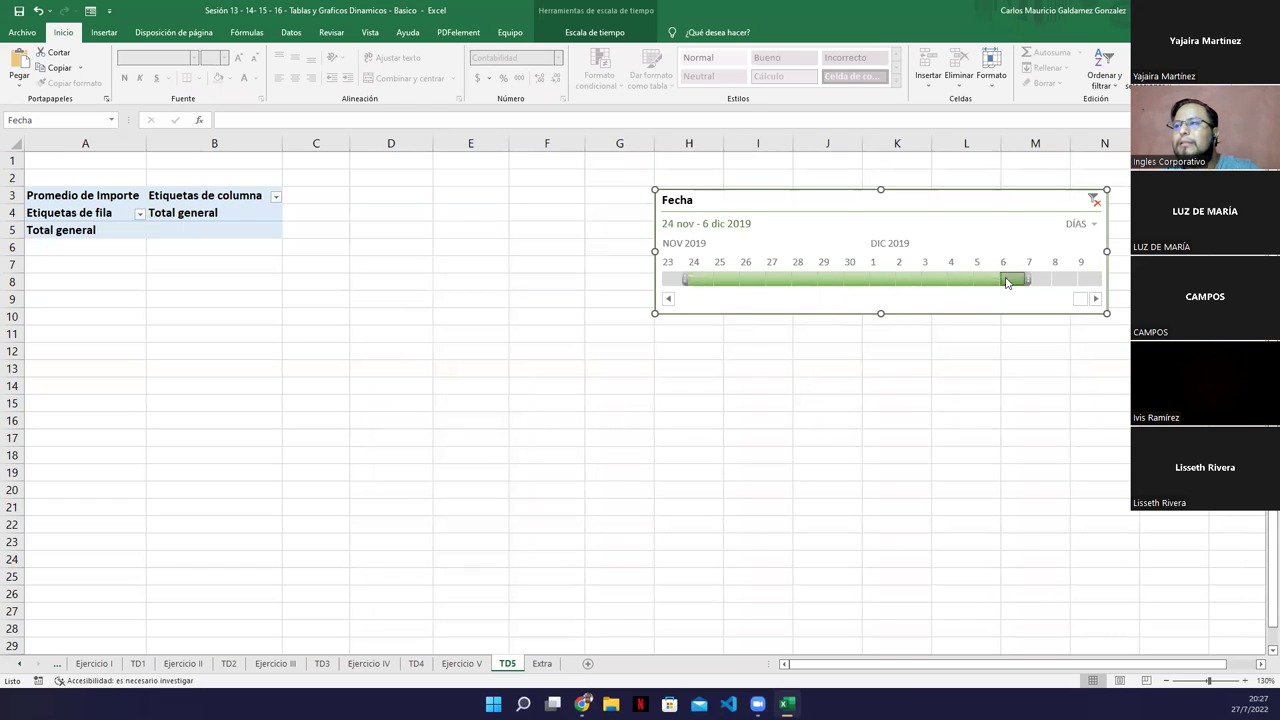
# - Filter the pivot table by the days 1 to 15 January 2017 on the Fecha timeline
pyautogui.click(668, 298)
pyautogui.click(685, 301)
pyautogui.moveTo(1070, 309); pyautogui.dragTo(1043, 277)
# - Extend the Fecha timeline selection through 31 December 2019 so it covers the full 2017 - 2019 range
pyautogui.moveTo(687, 305); pyautogui.dragTo(760, 300)
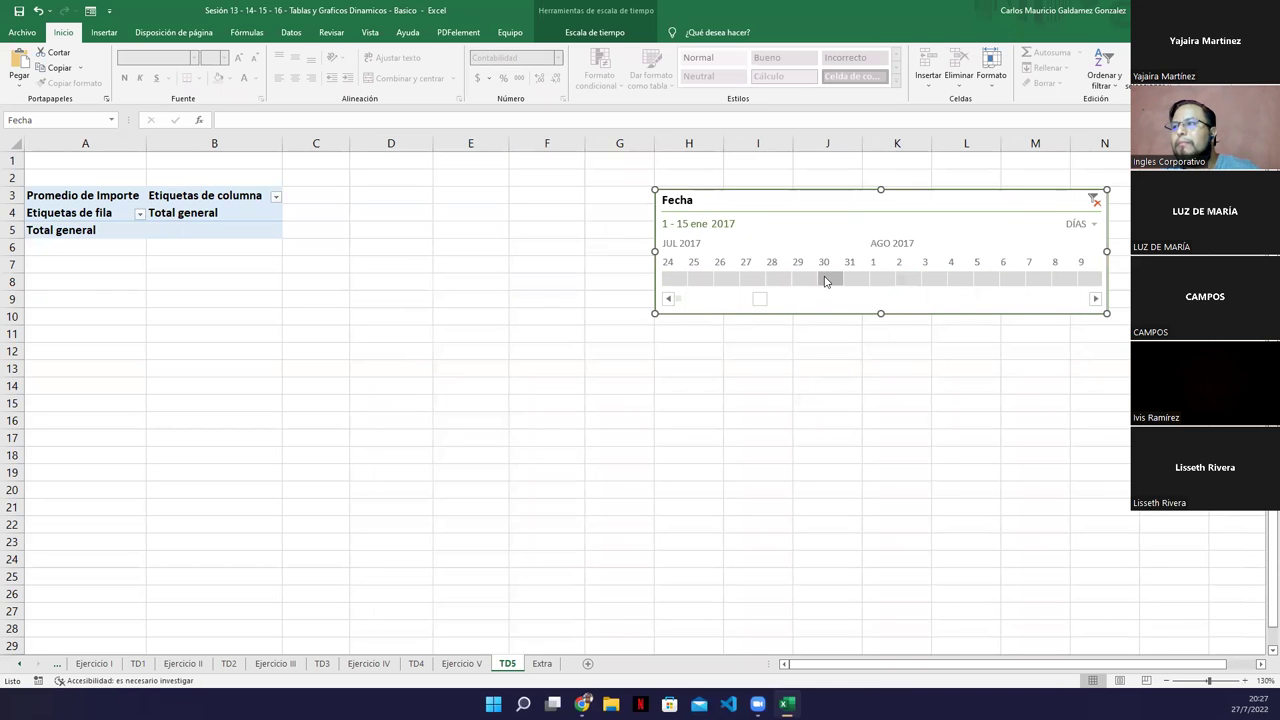
pyautogui.keyDown('shift'); pyautogui.click(825, 281); pyautogui.keyUp('shift')
pyautogui.moveTo(771, 299); pyautogui.dragTo(1092, 293)
pyautogui.keyDown('shift'); pyautogui.click(862, 279); pyautogui.keyUp('shift')
pyautogui.keyDown('shift'); pyautogui.click(897, 280); pyautogui.keyUp('shift')
pyautogui.keyDown('shift'); pyautogui.click(922, 280); pyautogui.keyUp('shift')
pyautogui.keyDown('shift'); pyautogui.click(954, 280); pyautogui.keyUp('shift')
pyautogui.keyDown('shift'); pyautogui.click(1012, 281); pyautogui.keyUp('shift')
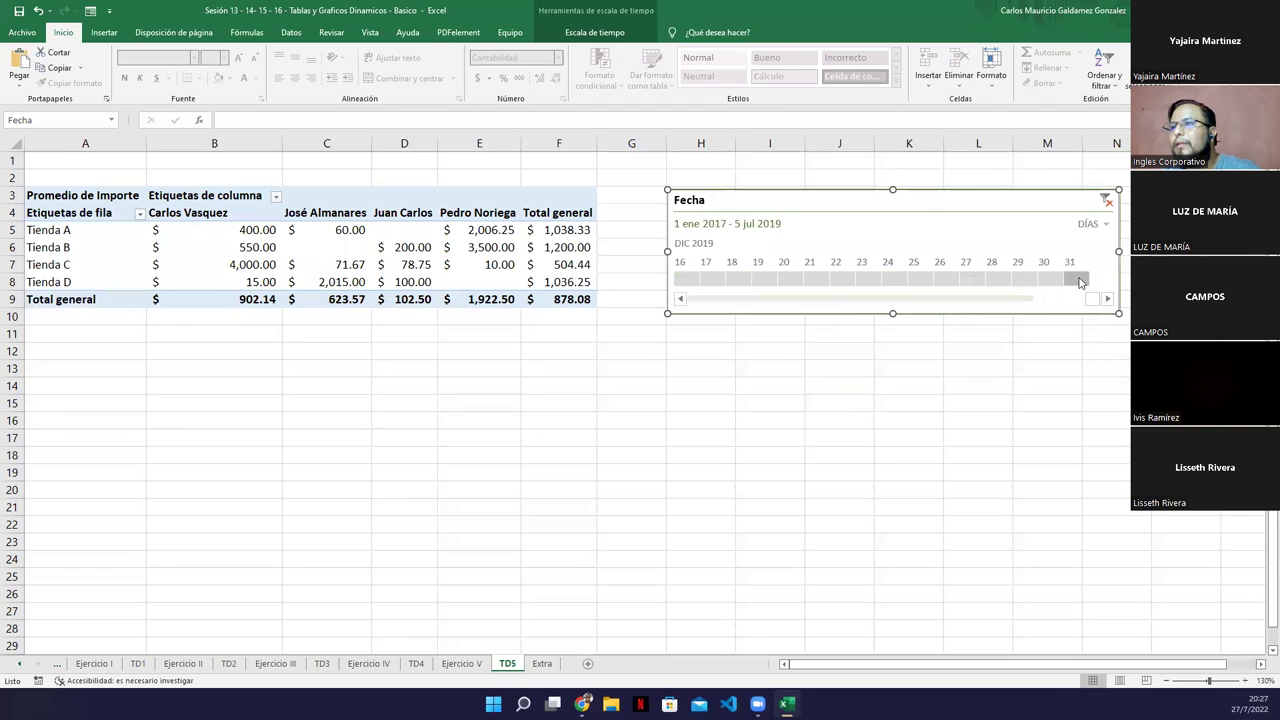
pyautogui.keyDown('shift'); pyautogui.click(1085, 279); pyautogui.keyUp('shift')
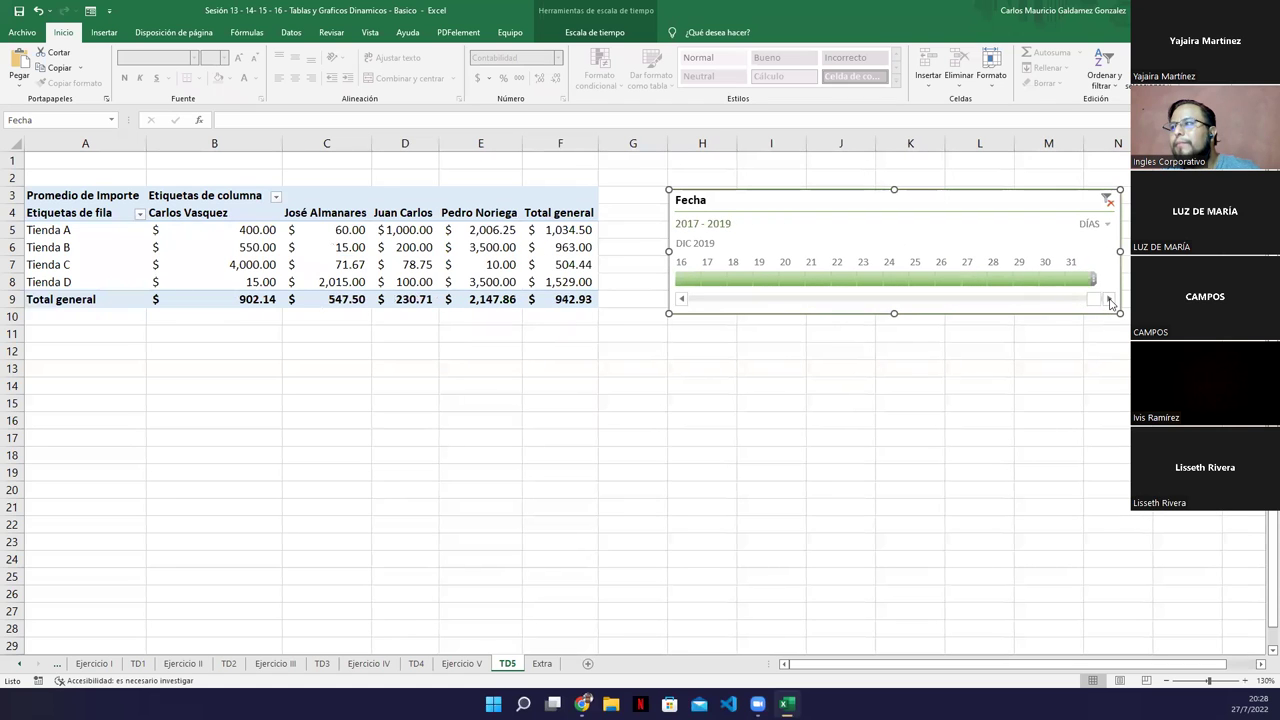
# - Set the Fecha timeline back to months (MESES) and show the months of 2017
pyautogui.click(1098, 225)
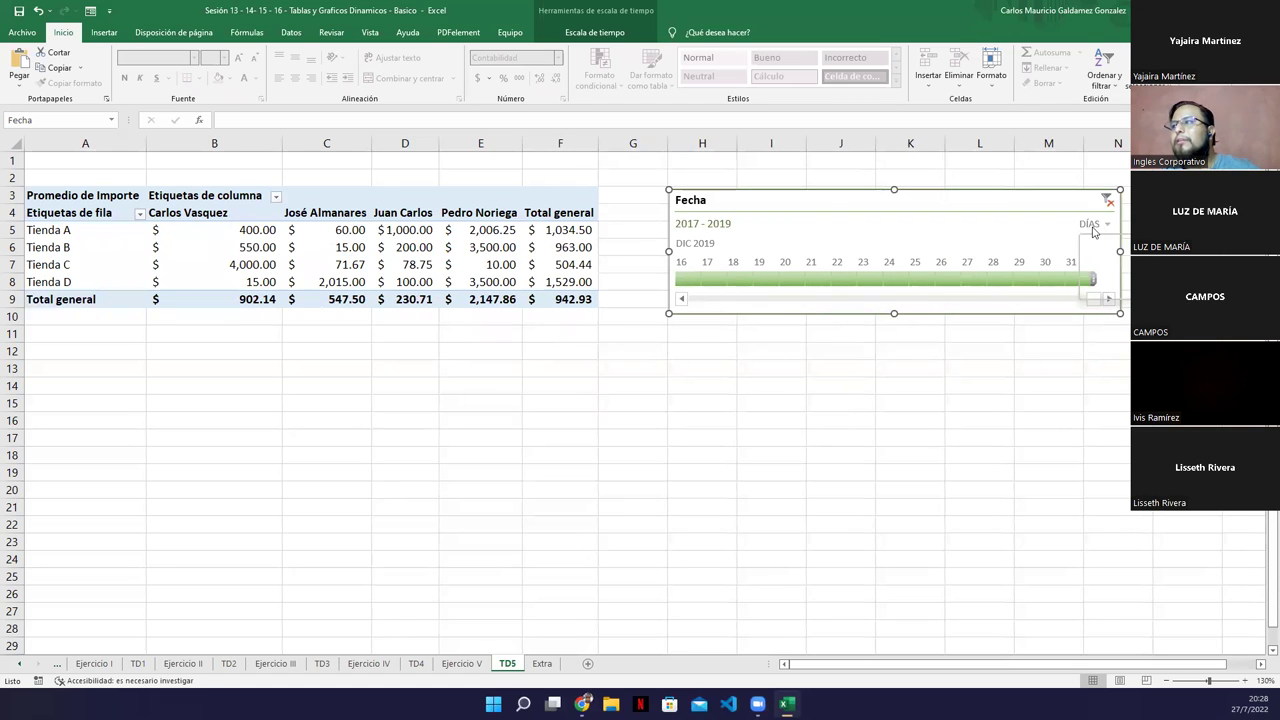
pyautogui.click(1110, 276)
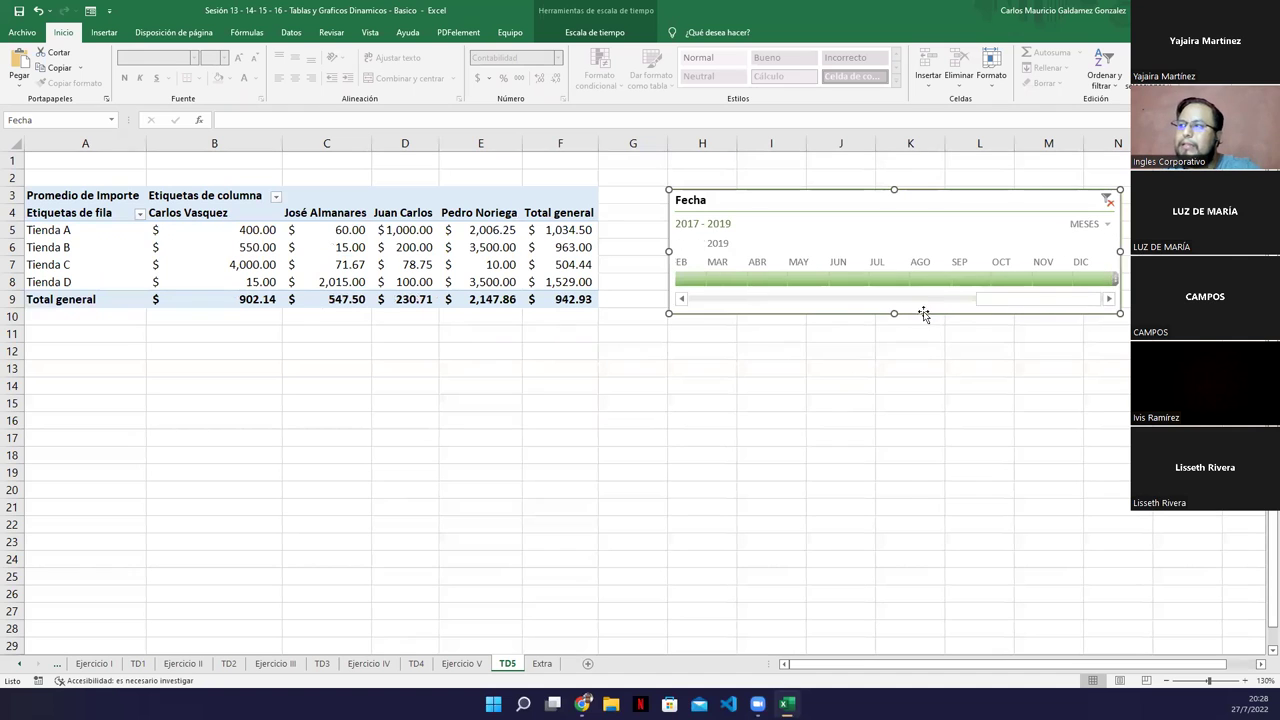
pyautogui.moveTo(1000, 303); pyautogui.dragTo(716, 307)
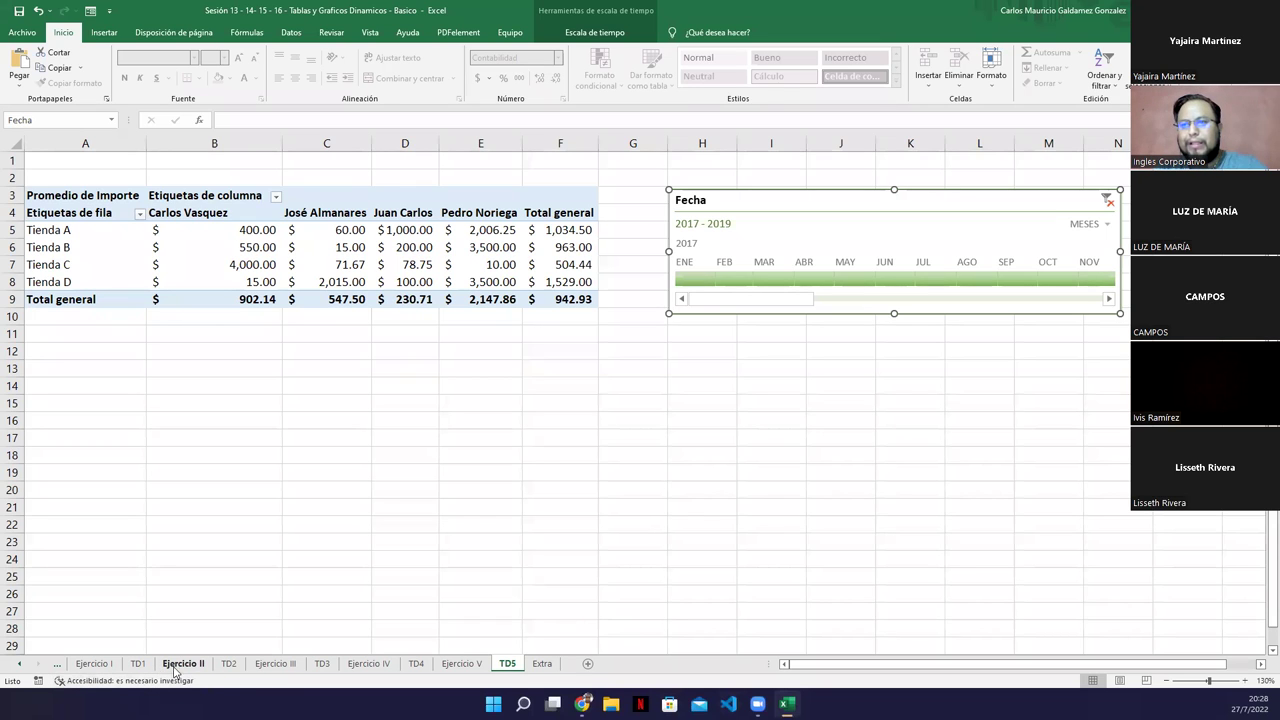
# - On sheet TD1, narrow the pivot field list pane and delete the two empty rows above the pivot table
pyautogui.click(94, 663)
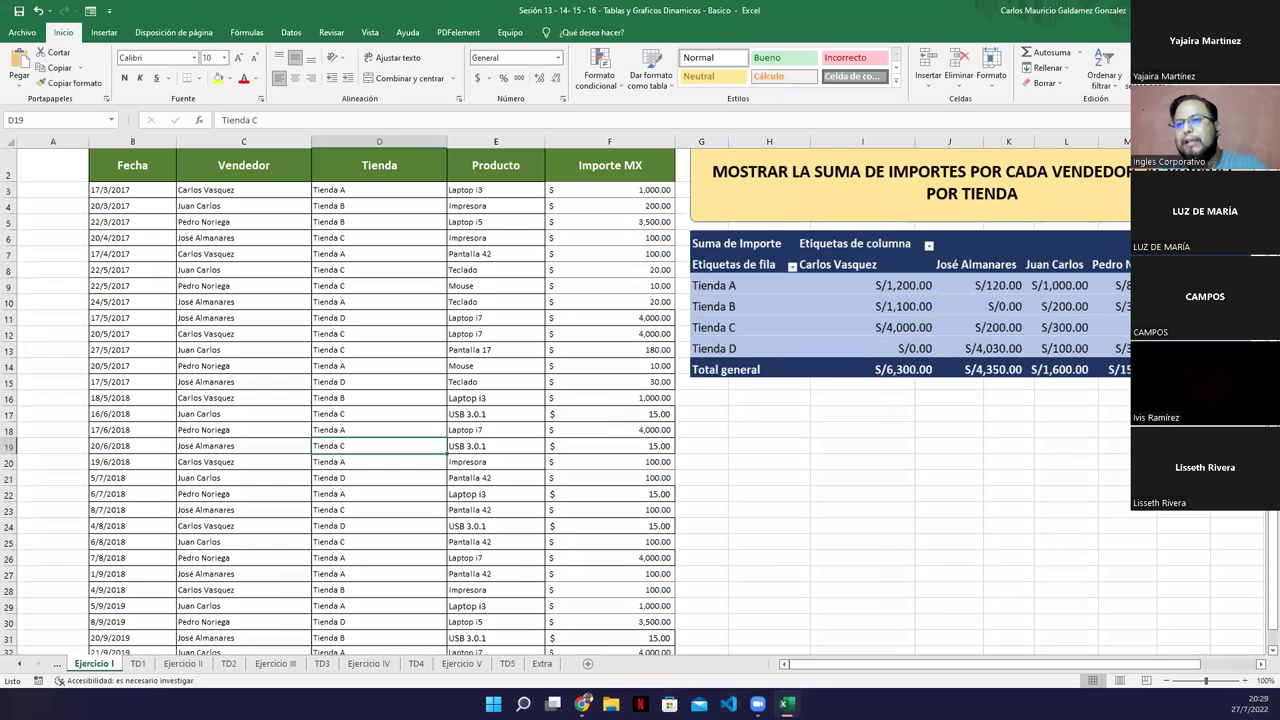
pyautogui.click(137, 663)
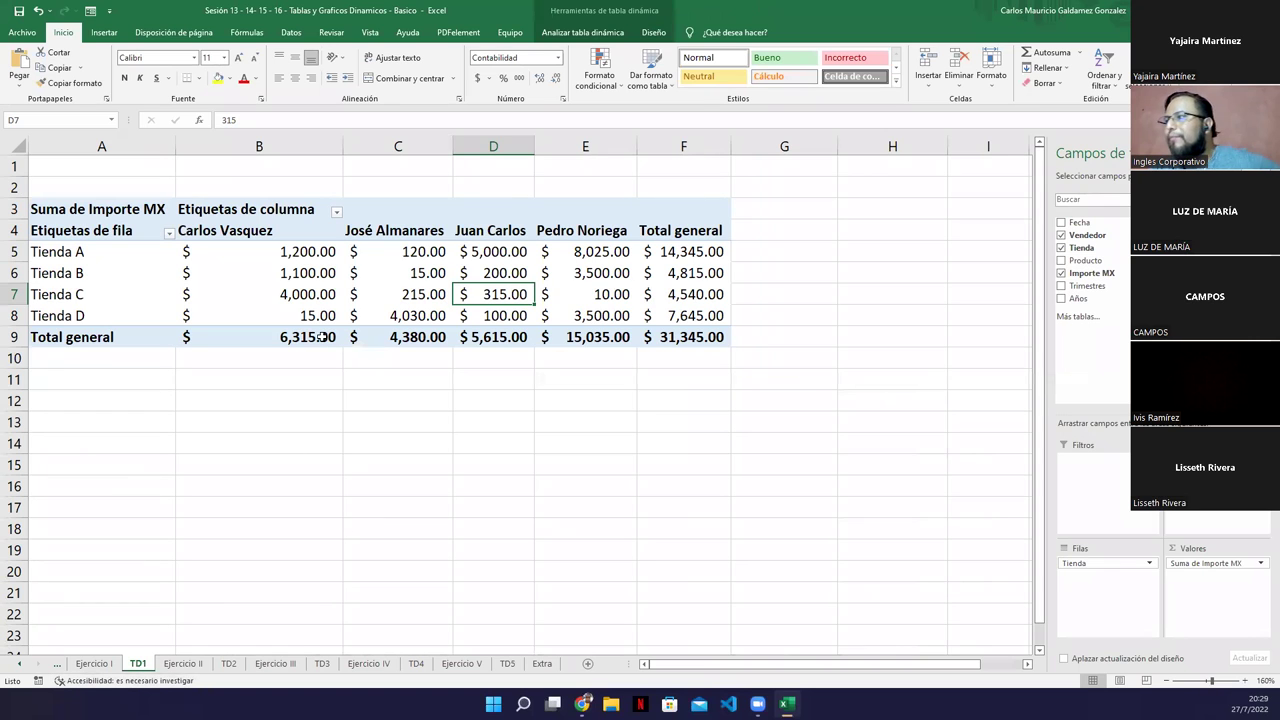
pyautogui.moveTo(321, 338)
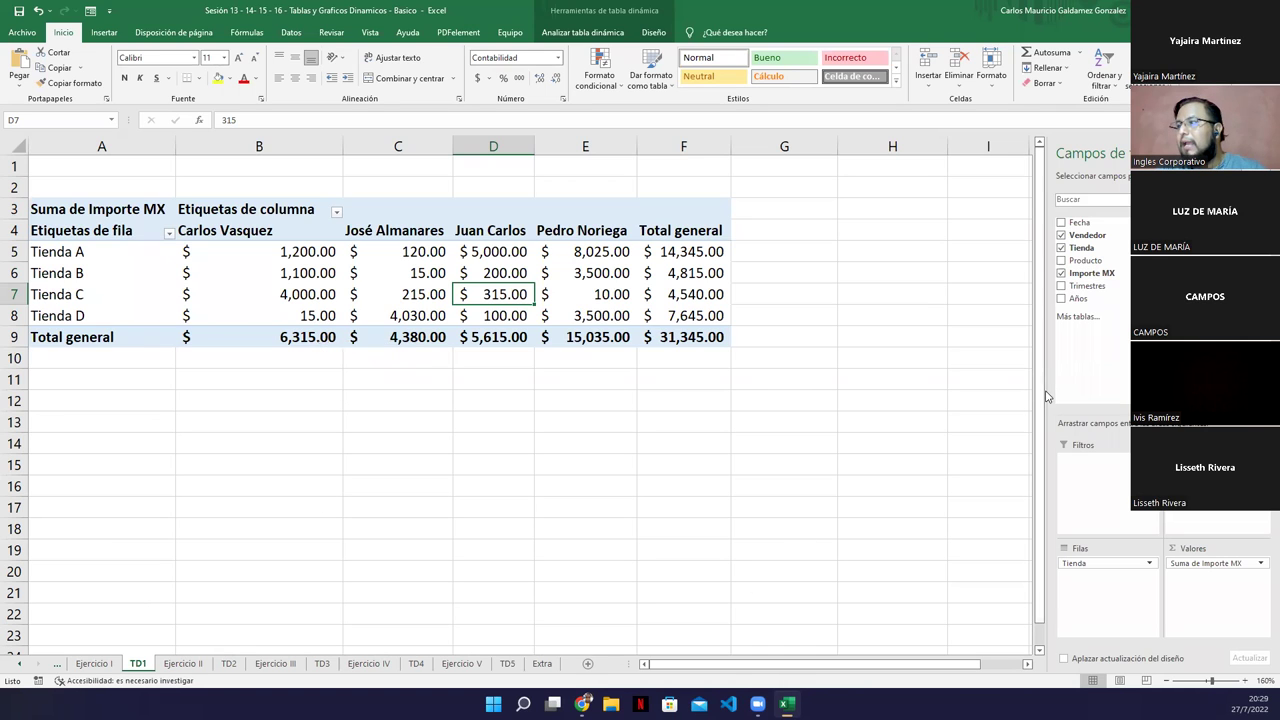
pyautogui.moveTo(1048, 392); pyautogui.dragTo(1100, 398)
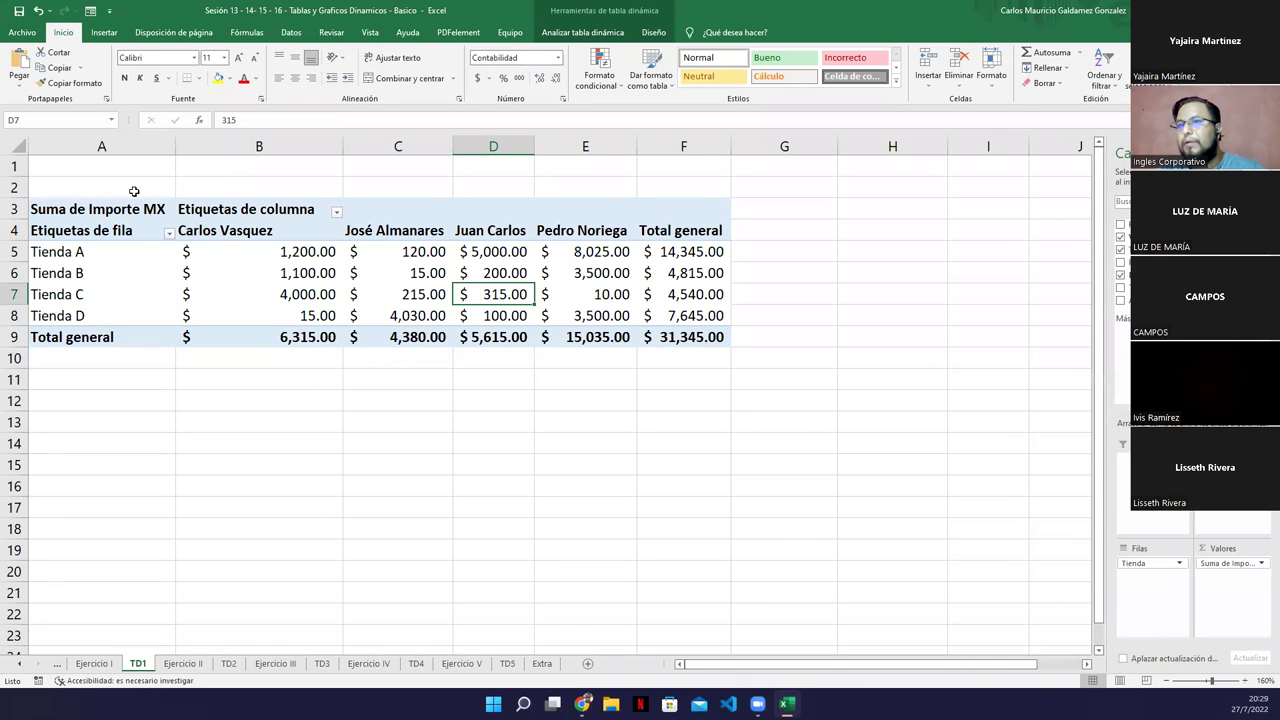
pyautogui.moveTo(16, 187); pyautogui.dragTo(16, 166)
pyautogui.rightClick(18, 166)
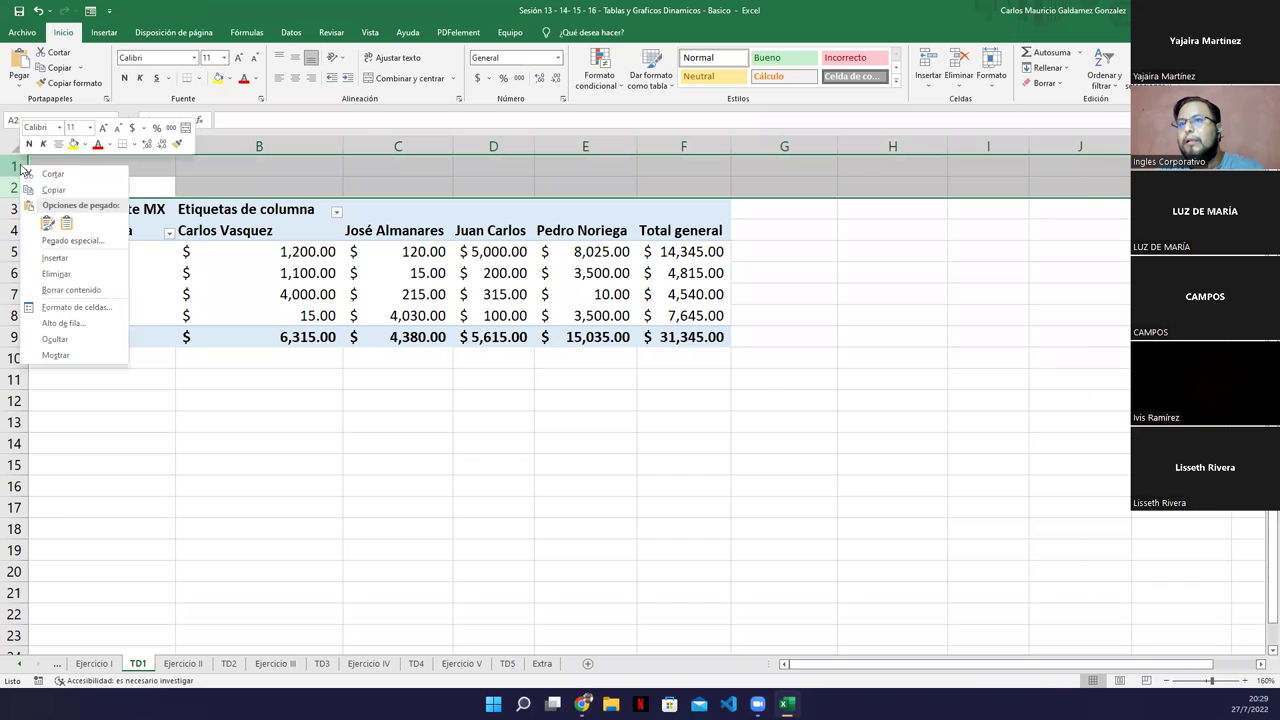
pyautogui.click(68, 281)
pyautogui.click(138, 258)
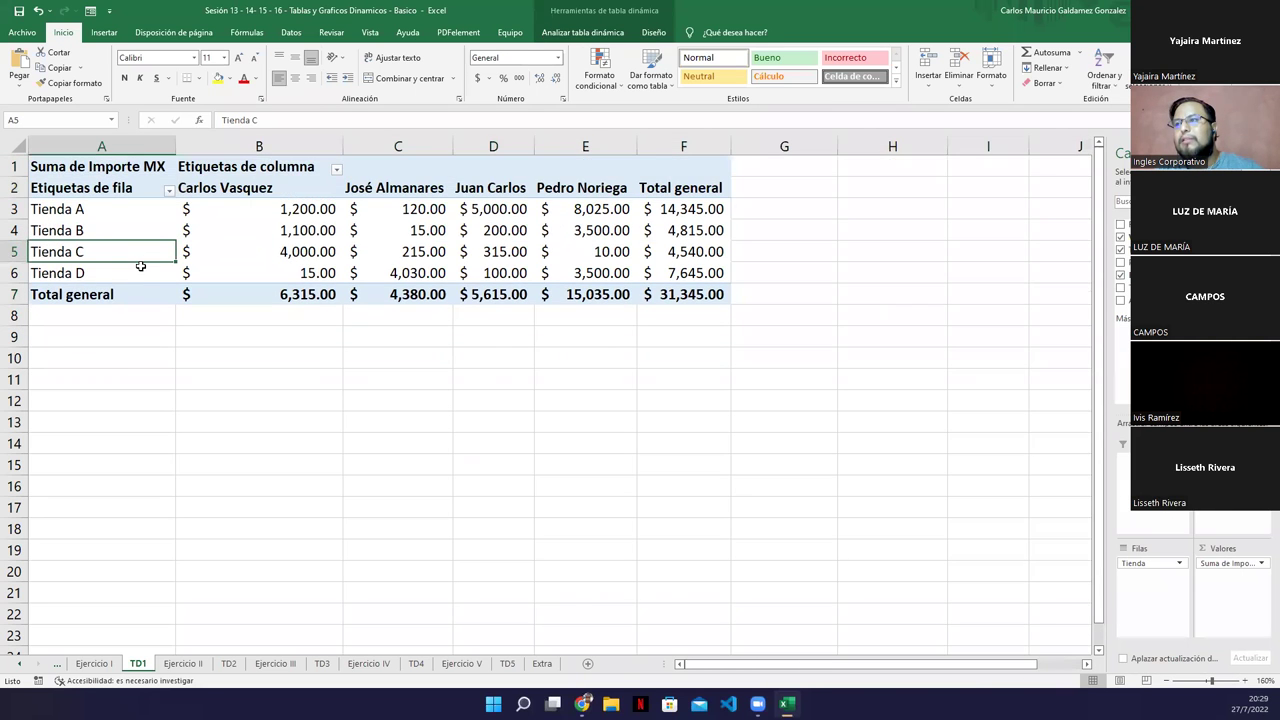
pyautogui.keyDown('ctrl'); pyautogui.scroll(-1, 140, 266); pyautogui.keyUp('ctrl')
pyautogui.click(108, 340)
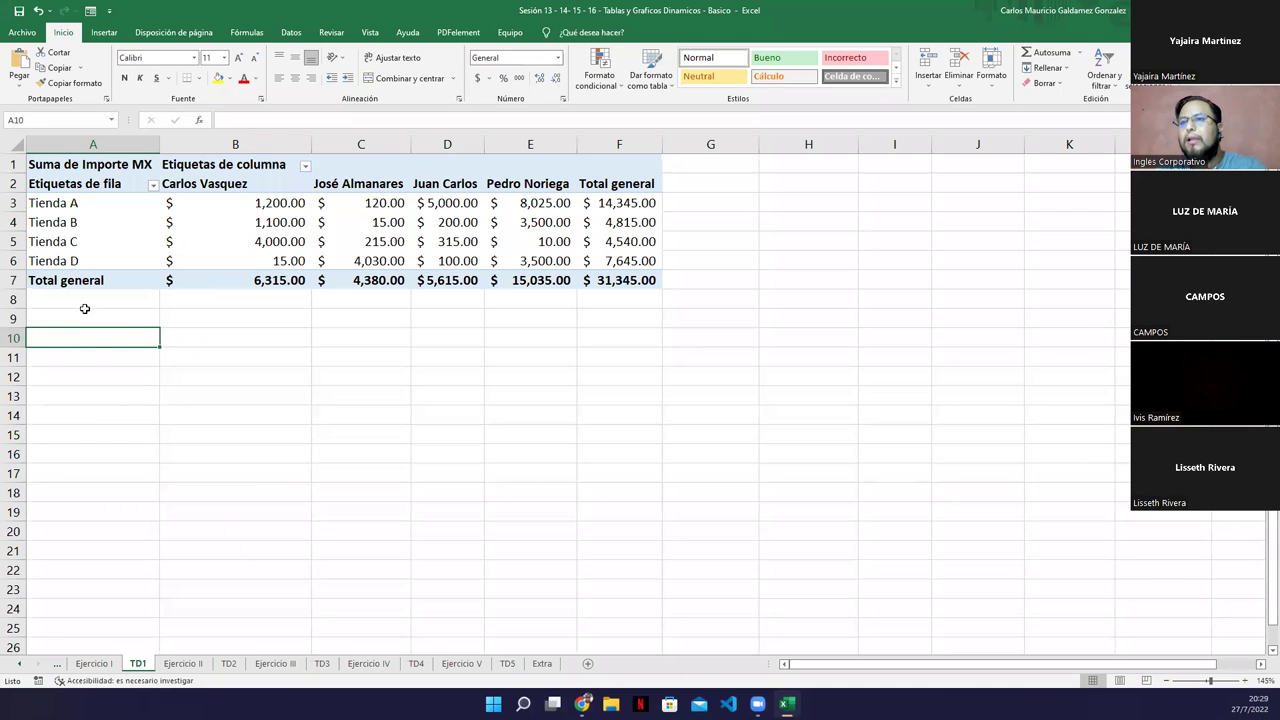
pyautogui.click(81, 318)
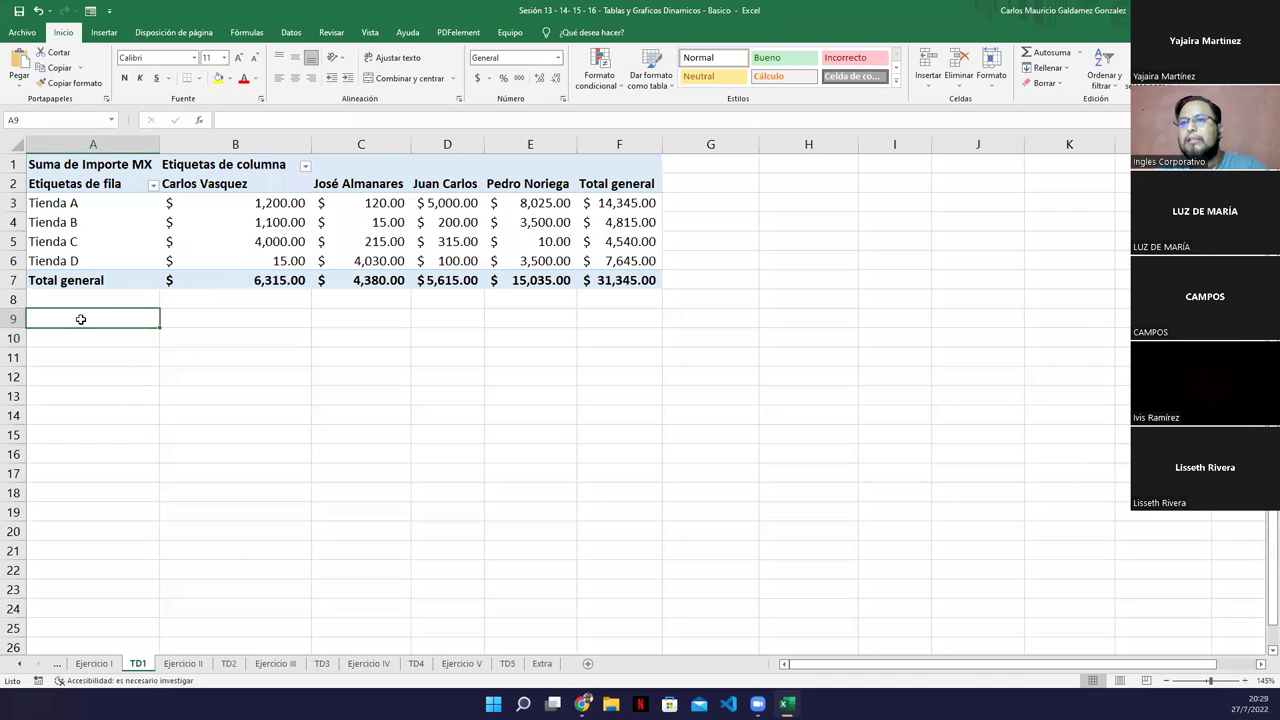
# - Select a value in the sales pivot table and look through the available command groups for the pivot chart command
pyautogui.click(242, 234)
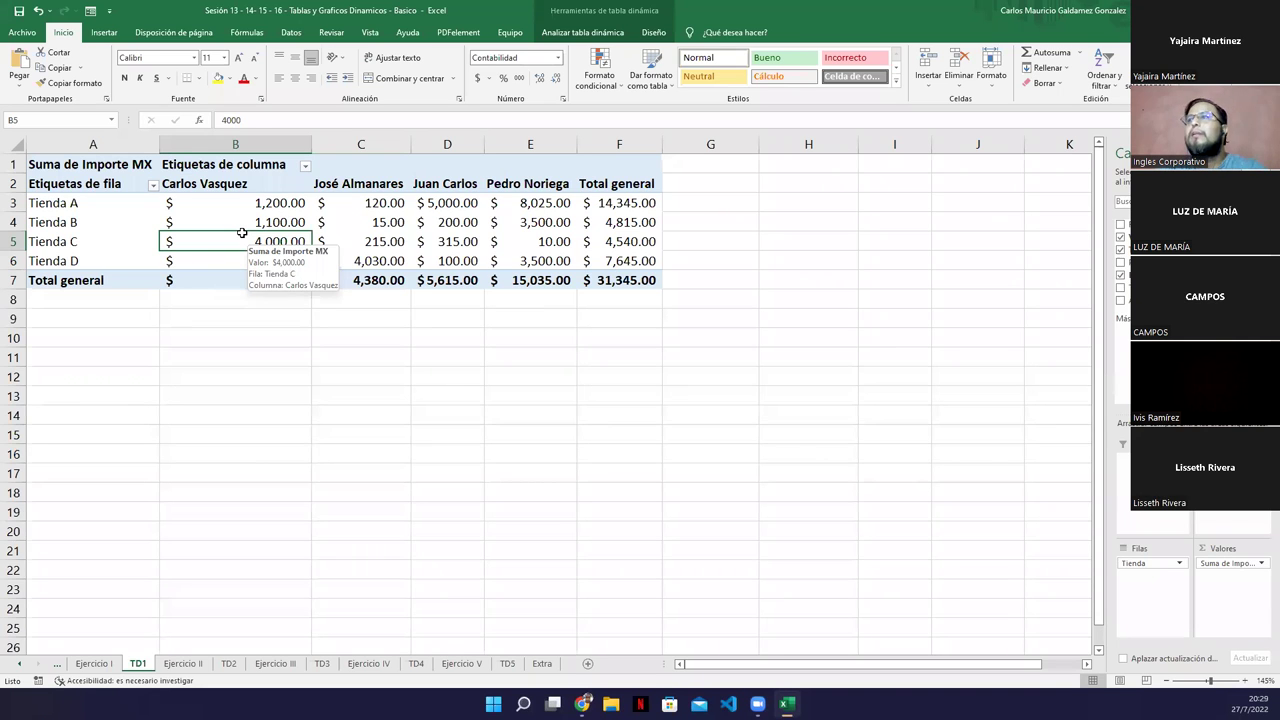
pyautogui.click(102, 33)
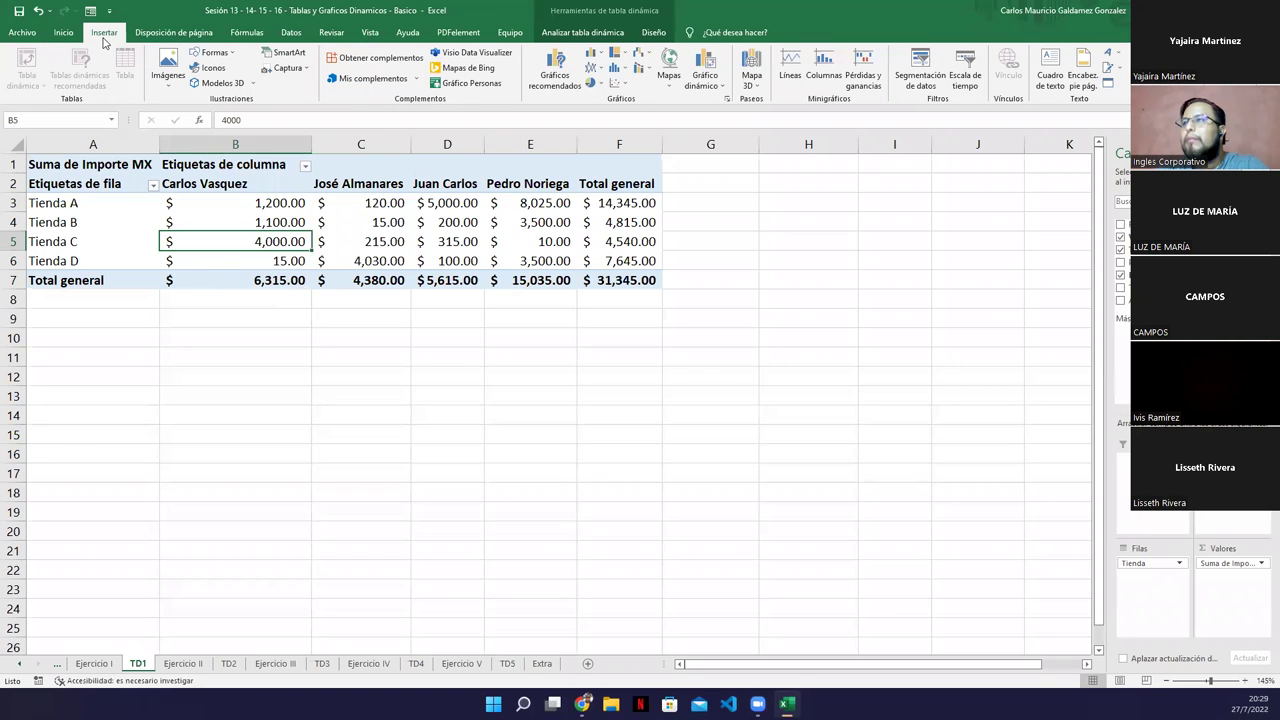
pyautogui.click(290, 34)
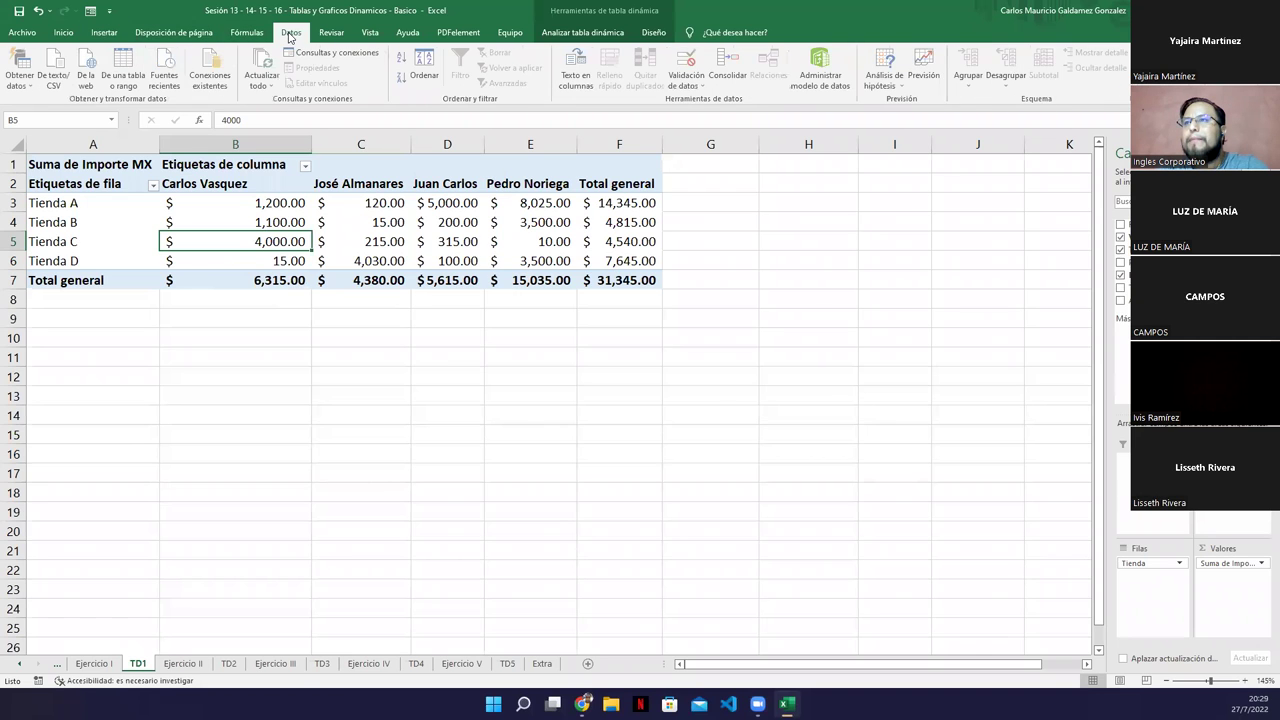
pyautogui.click(331, 33)
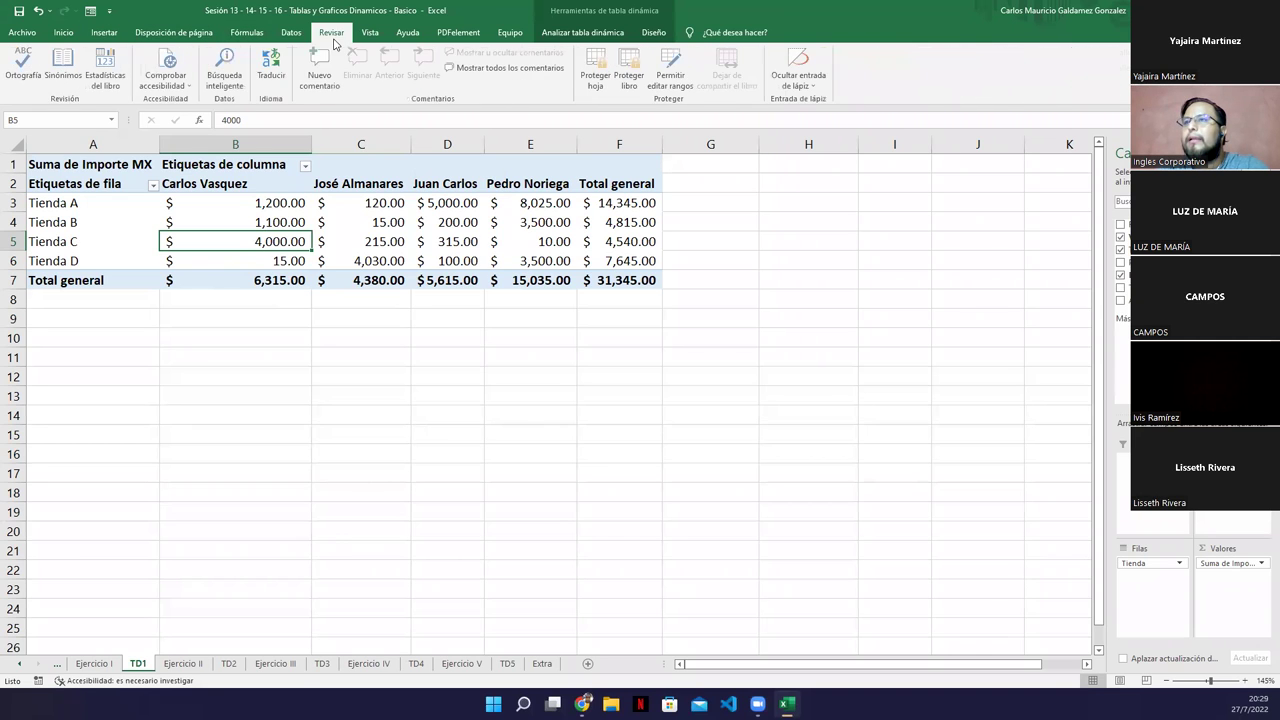
pyautogui.click(366, 36)
pyautogui.click(407, 33)
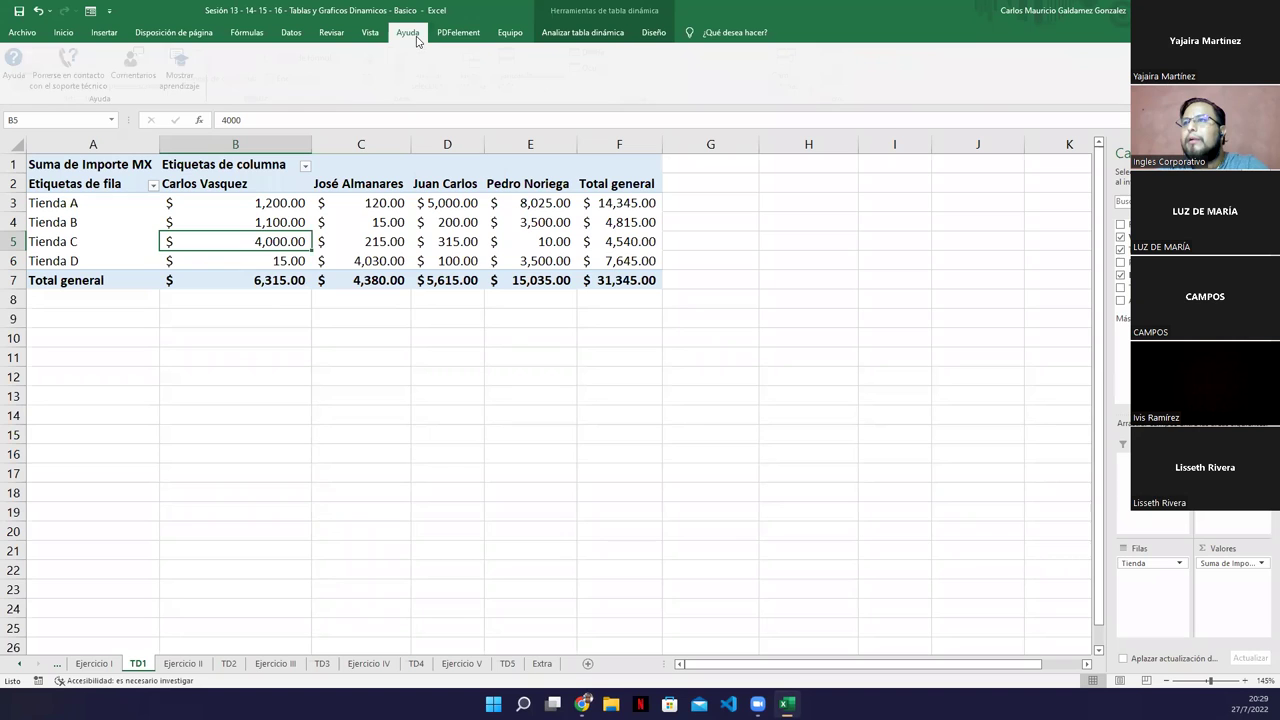
pyautogui.click(458, 33)
pyautogui.click(508, 36)
pyautogui.click(600, 36)
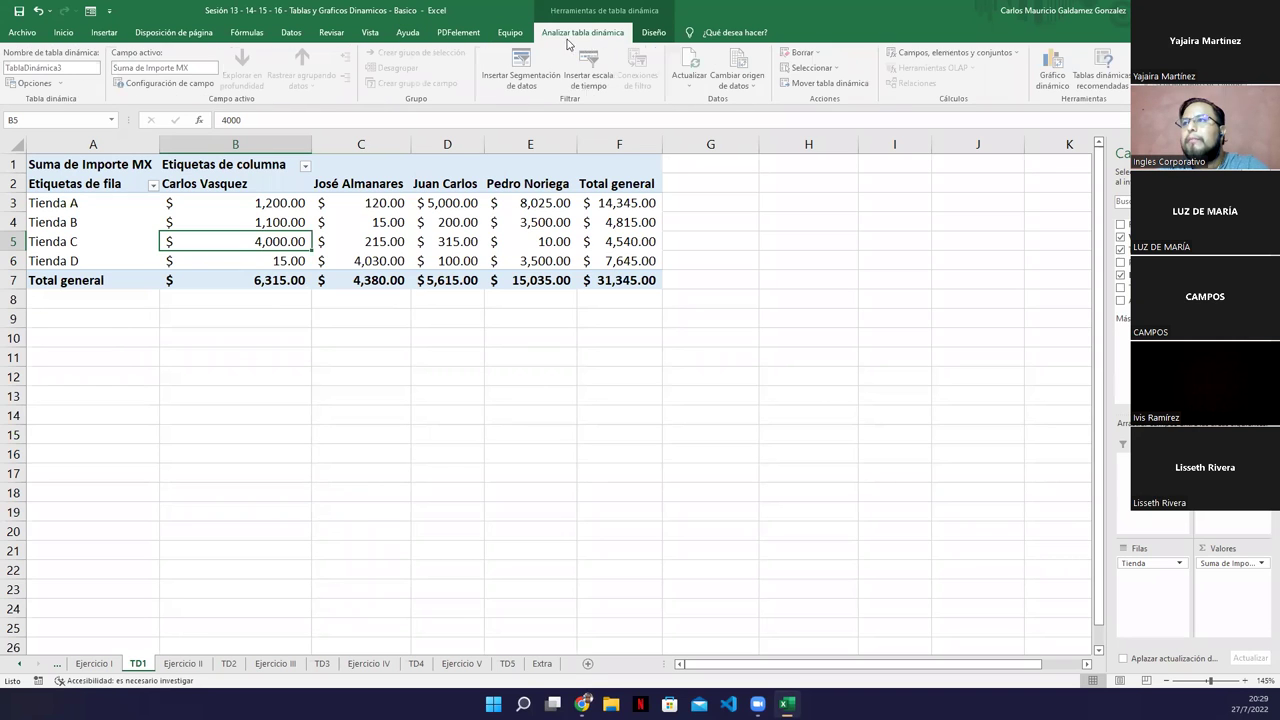
pyautogui.click(655, 33)
pyautogui.click(582, 32)
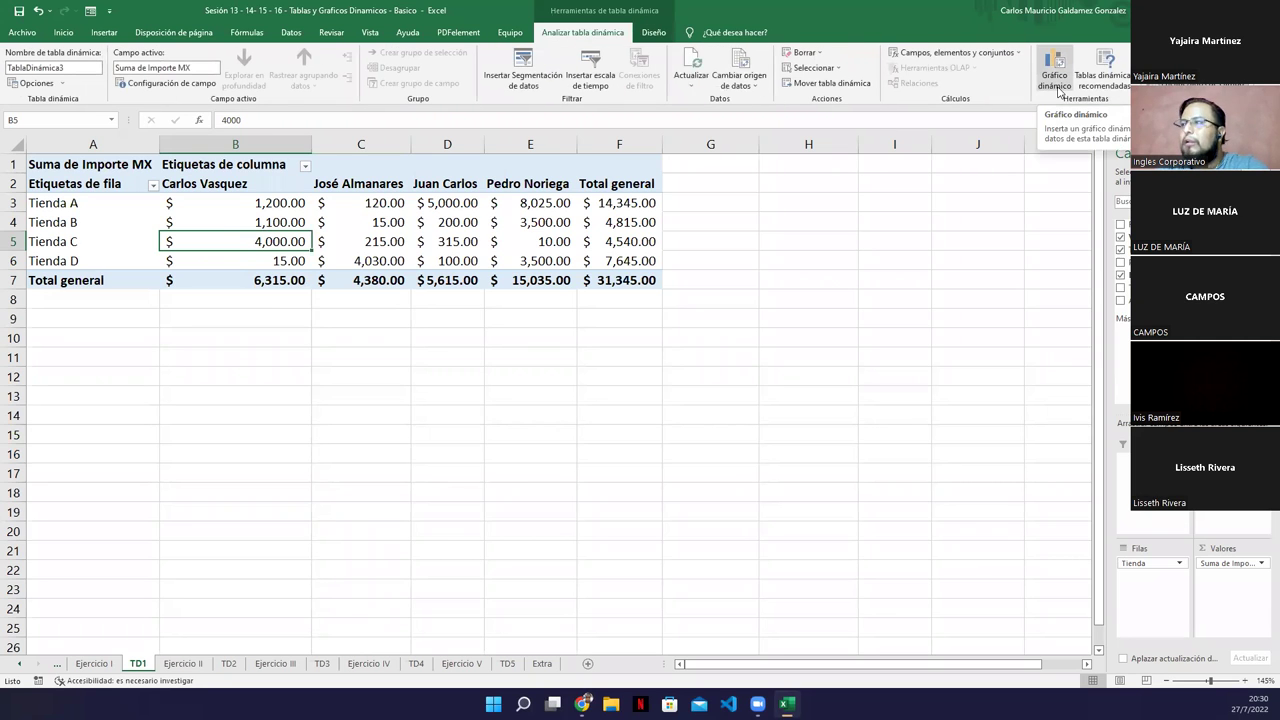
# - Start inserting a pivot chart from the pivot table and preview the Líneas, Circular, Barras, X Y (dispersión) and Áreas chart types
pyautogui.click(104, 32)
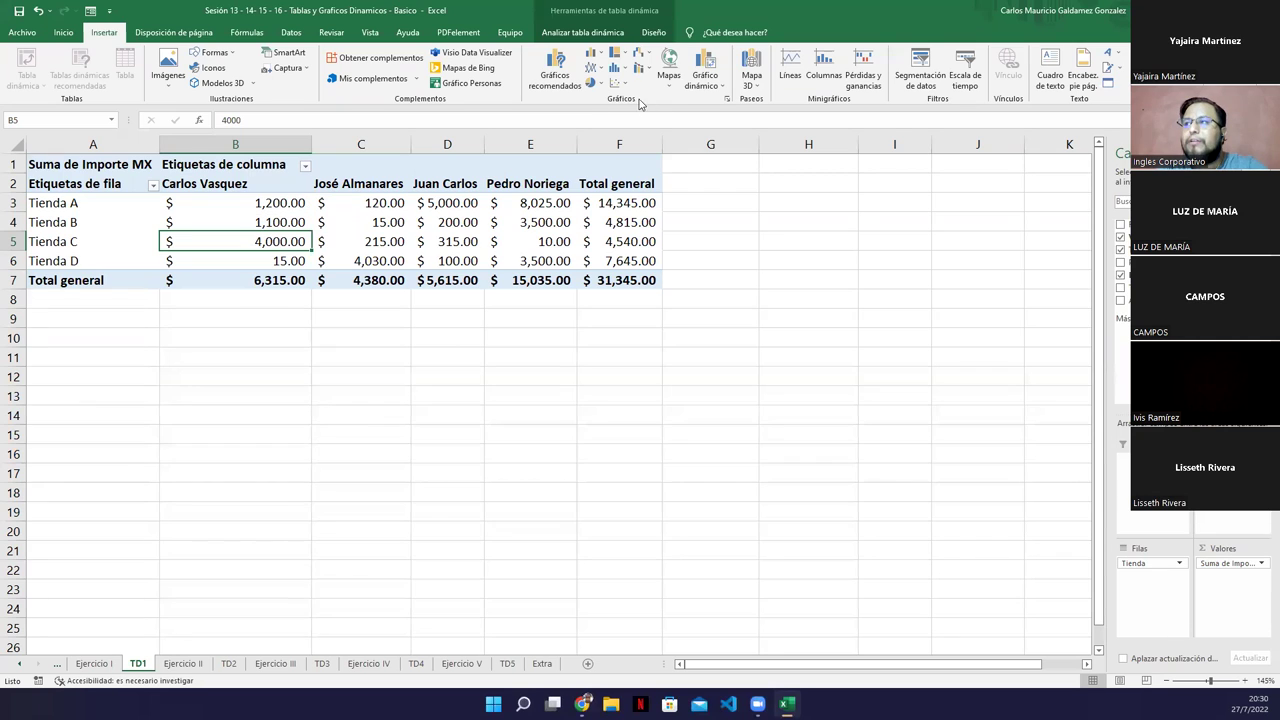
pyautogui.click(706, 62)
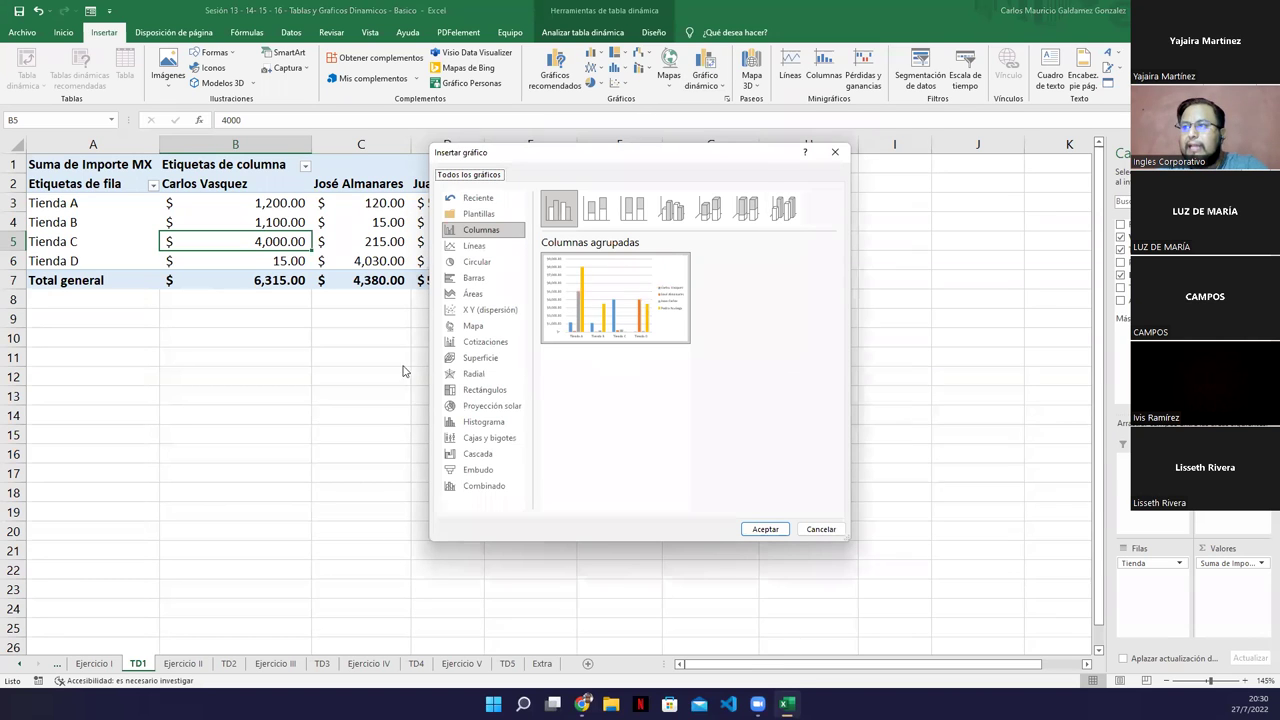
pyautogui.click(474, 245)
pyautogui.click(476, 261)
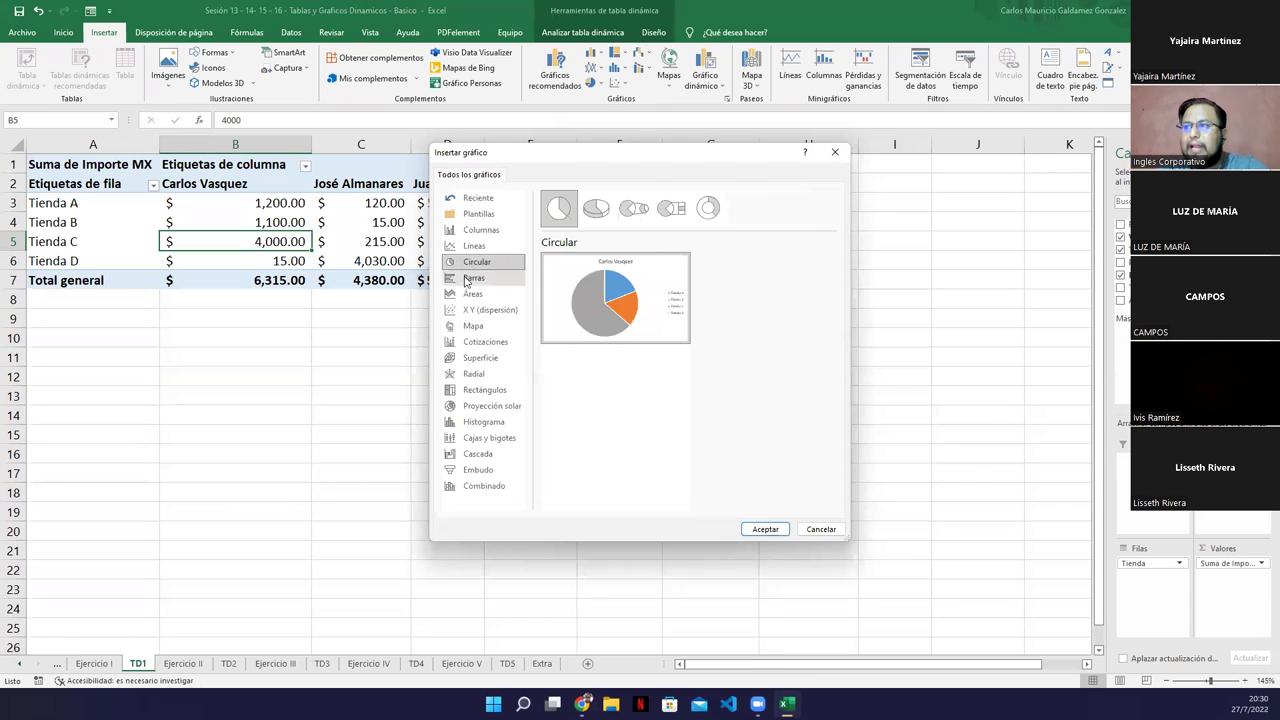
pyautogui.click(467, 280)
pyautogui.click(470, 294)
pyautogui.click(476, 310)
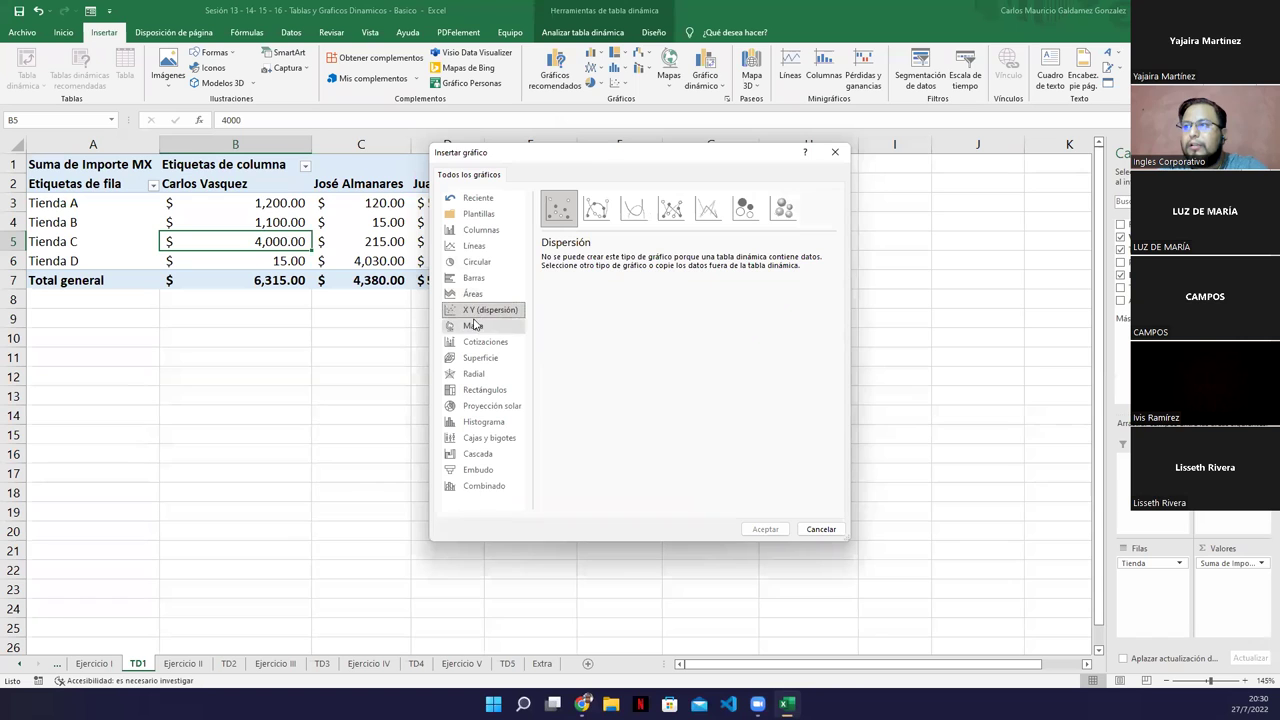
pyautogui.click(468, 297)
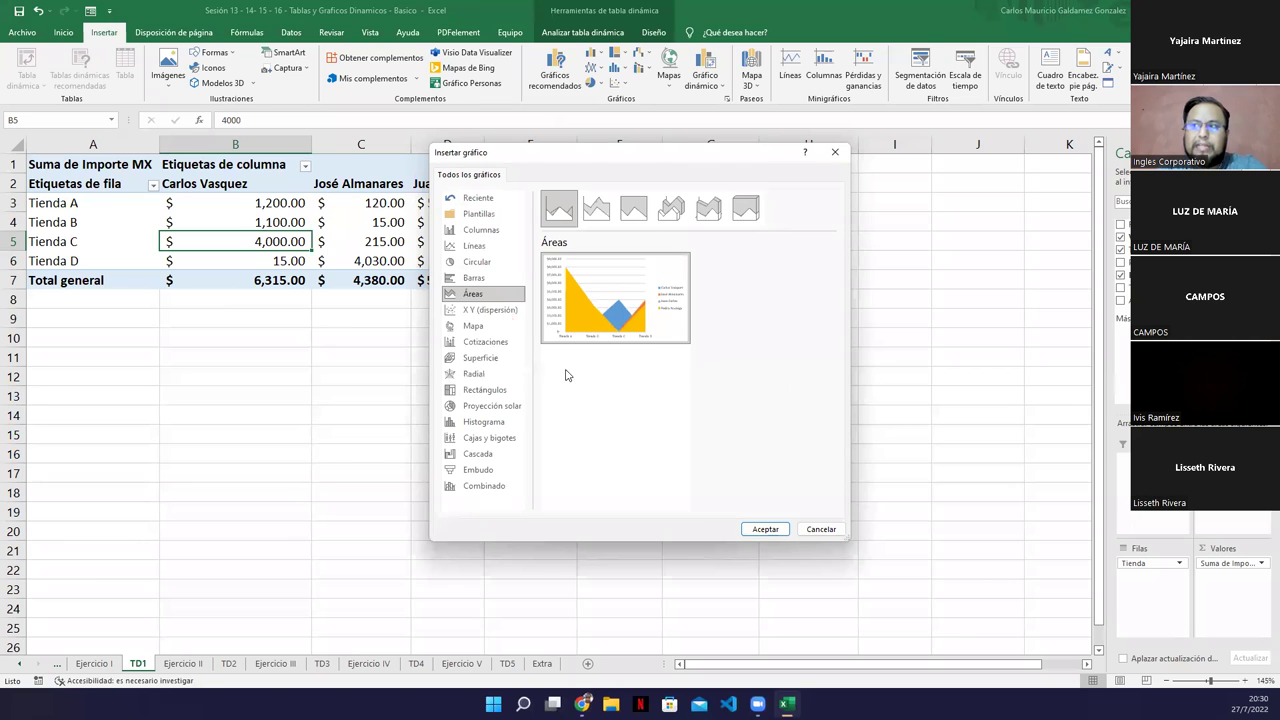
# - Examine the remaining chart types from X Y (dispersión) through Embudo to see which ones can be used with pivot table data
pyautogui.click(484, 314)
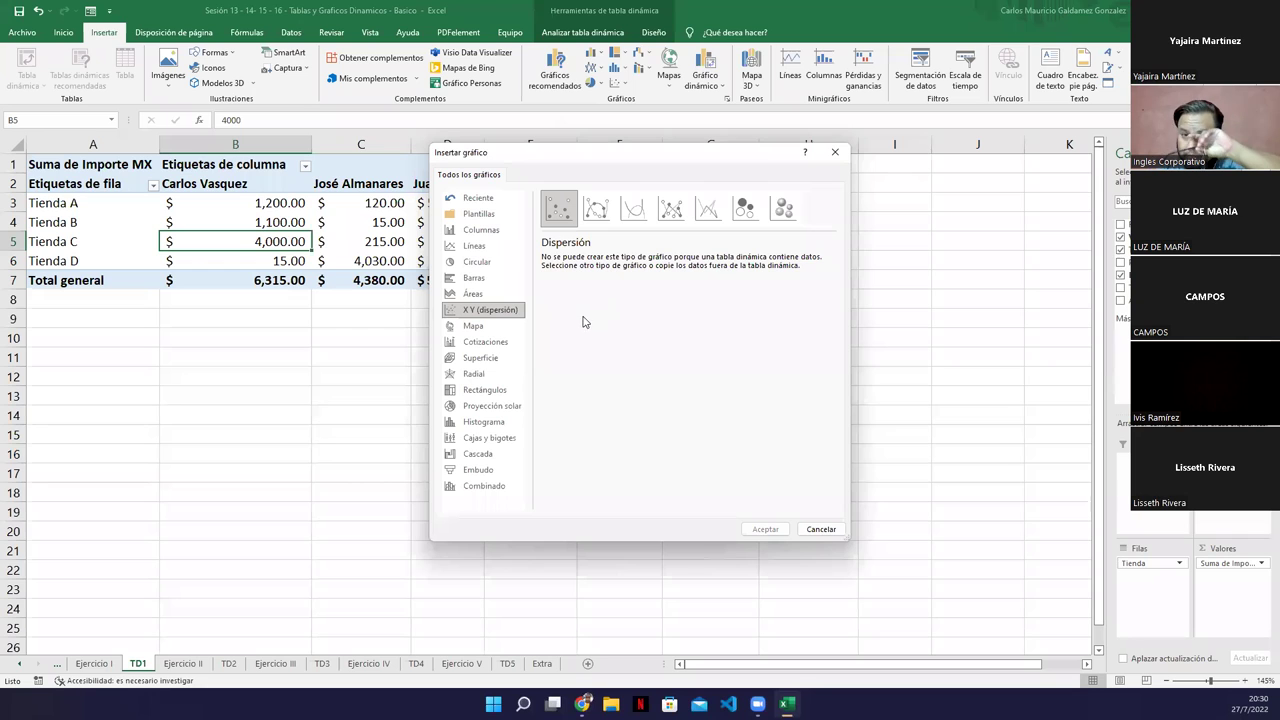
pyautogui.click(497, 327)
pyautogui.click(497, 344)
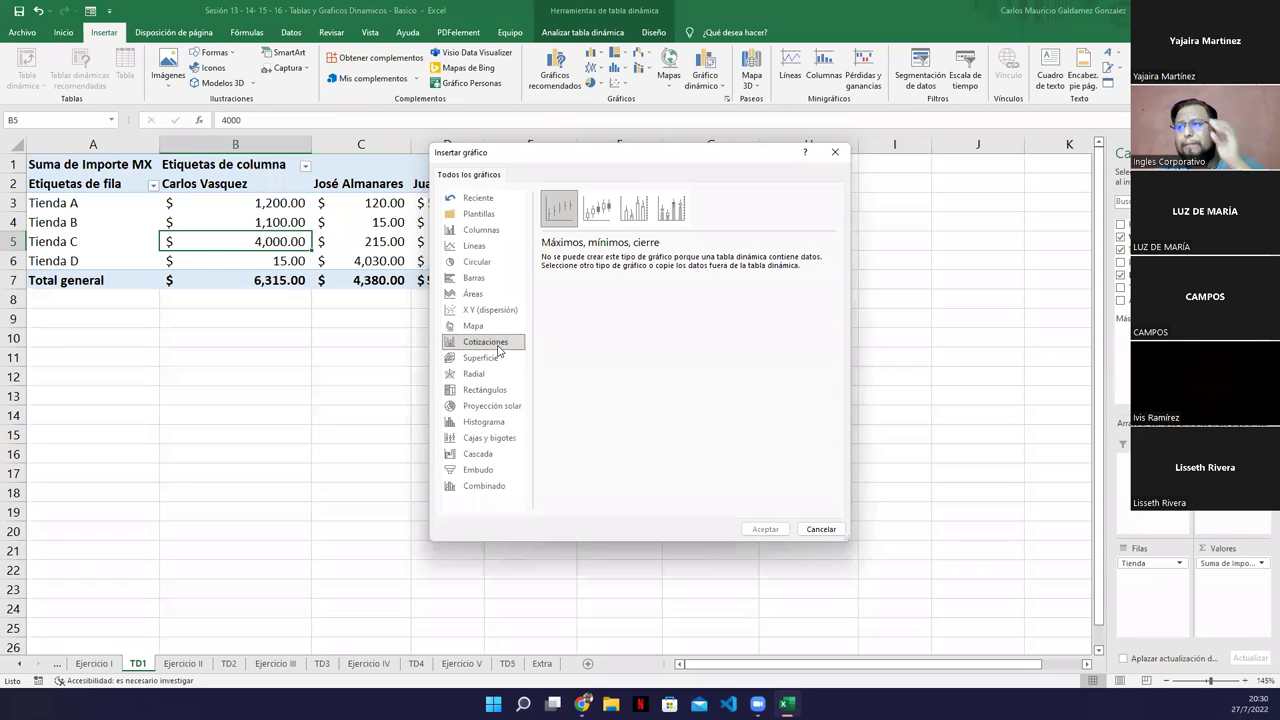
pyautogui.click(496, 360)
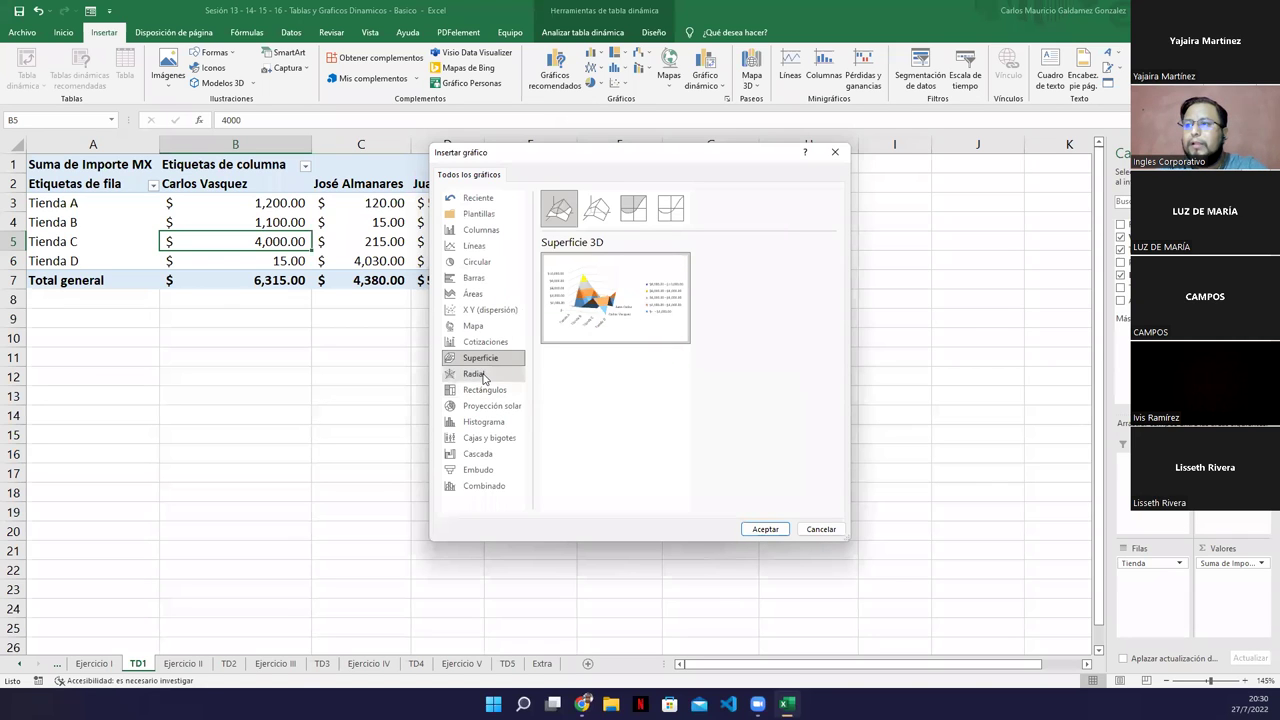
pyautogui.click(486, 374)
pyautogui.click(487, 392)
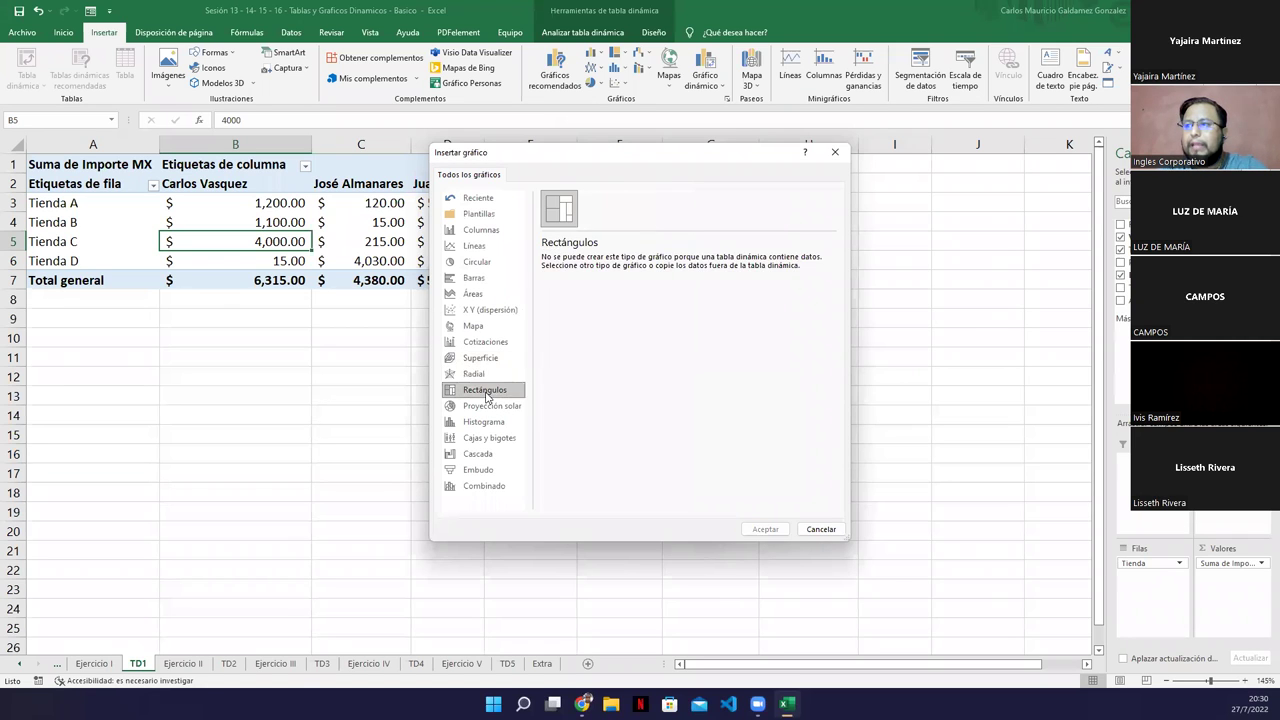
pyautogui.click(490, 406)
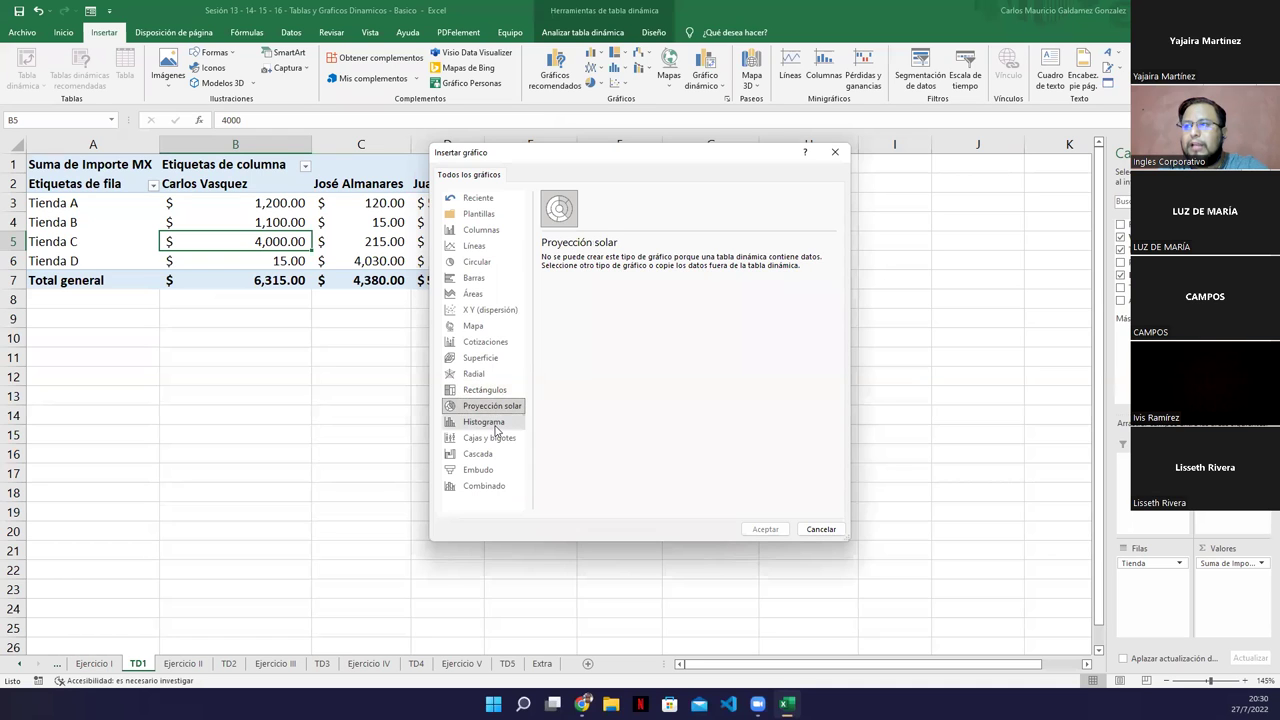
pyautogui.click(496, 424)
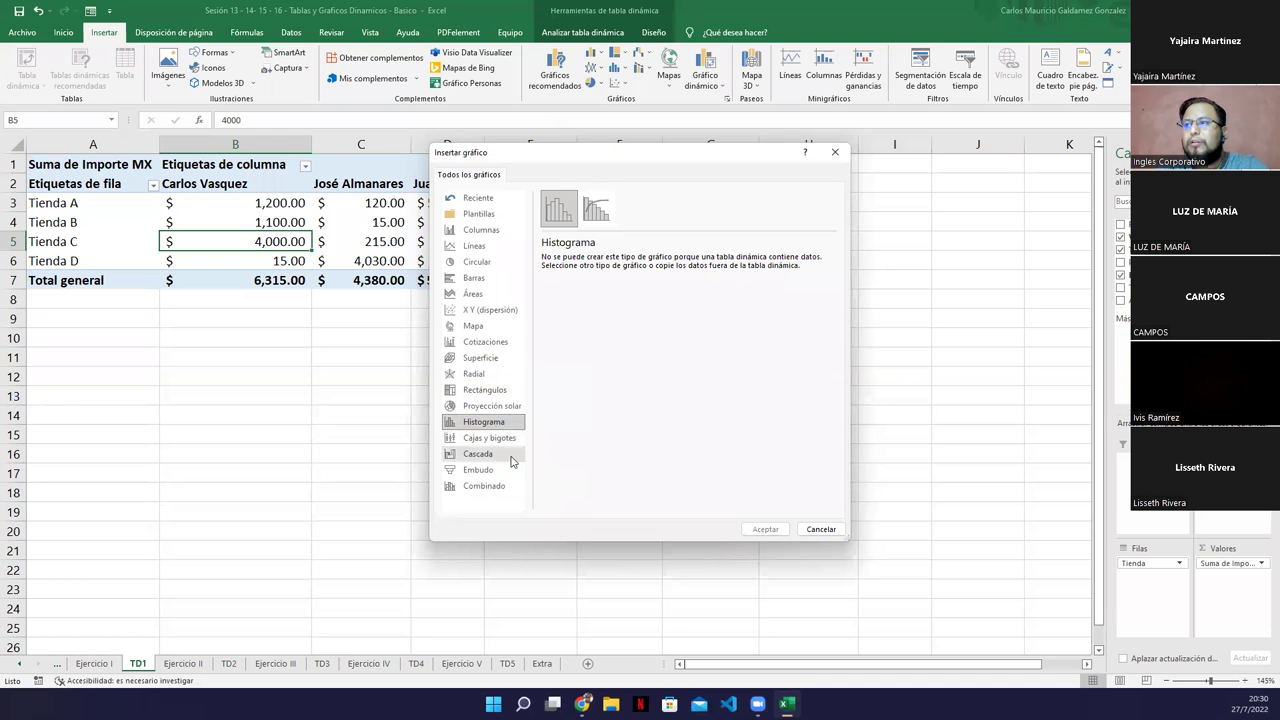
pyautogui.click(476, 441)
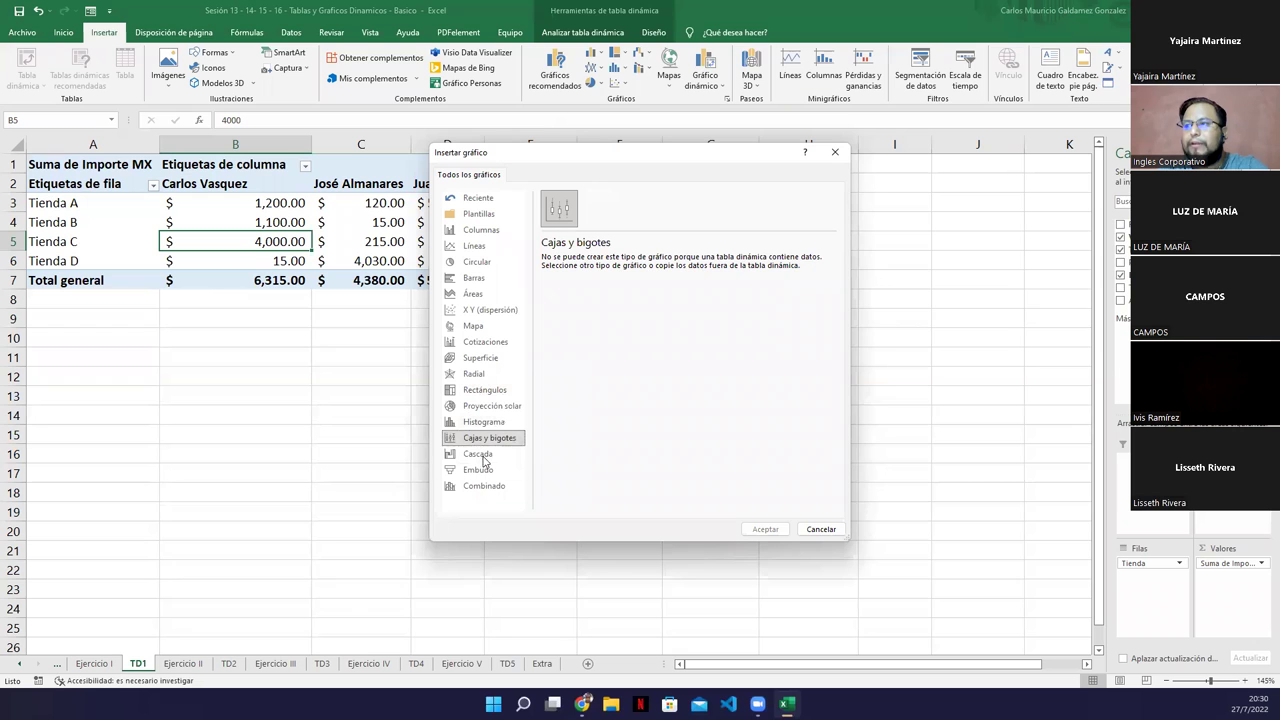
pyautogui.click(485, 457)
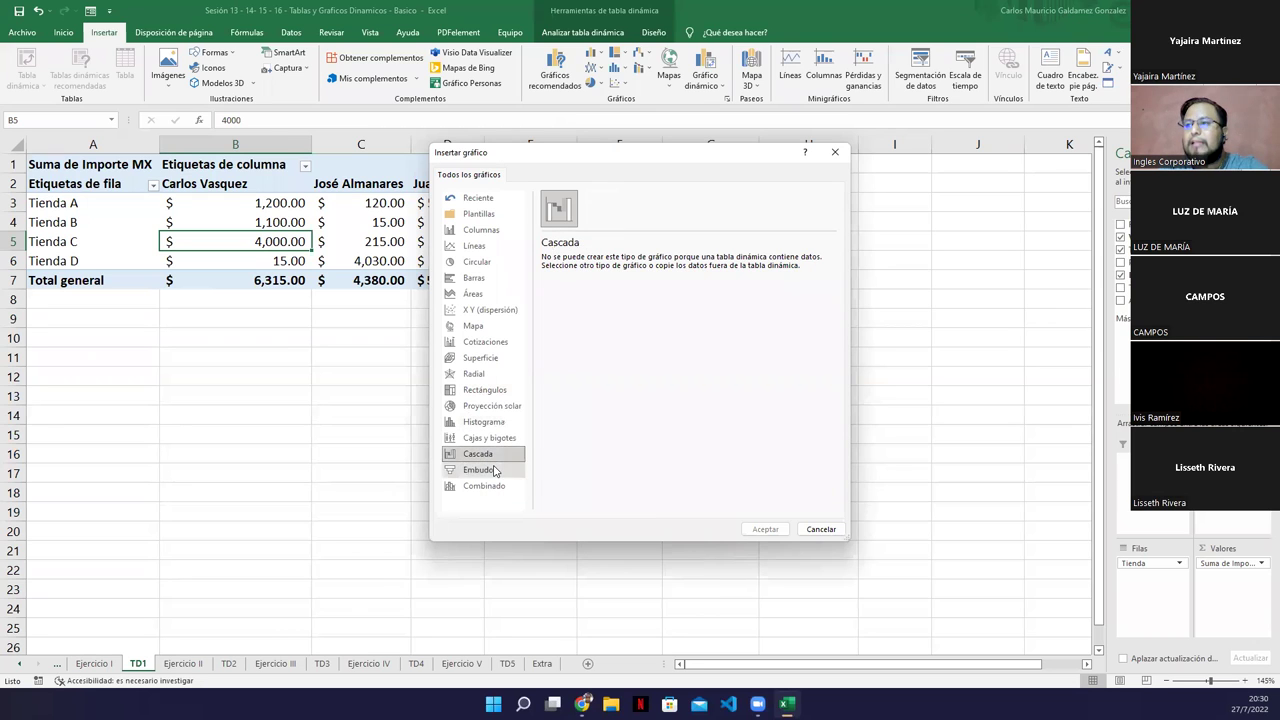
pyautogui.click(494, 470)
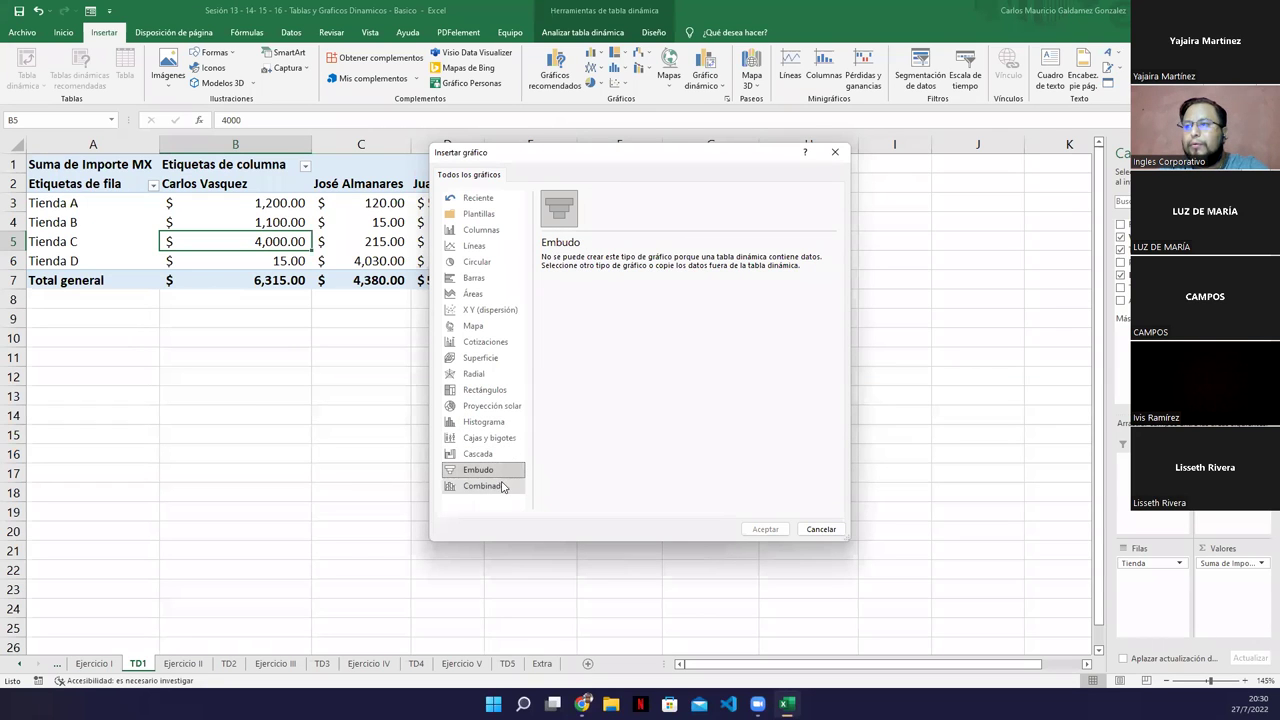
# - Choose the Combinado chart type and try plotting the two line series on the secondary axis
pyautogui.click(505, 486)
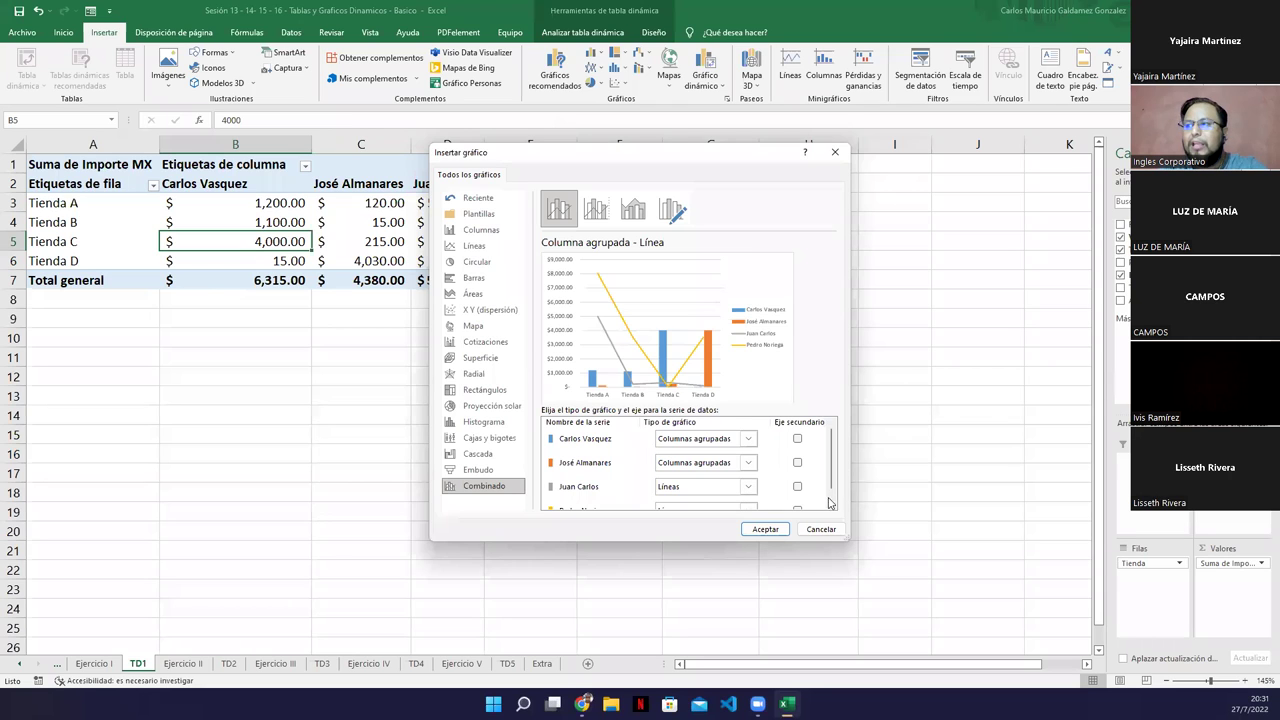
pyautogui.click(797, 488)
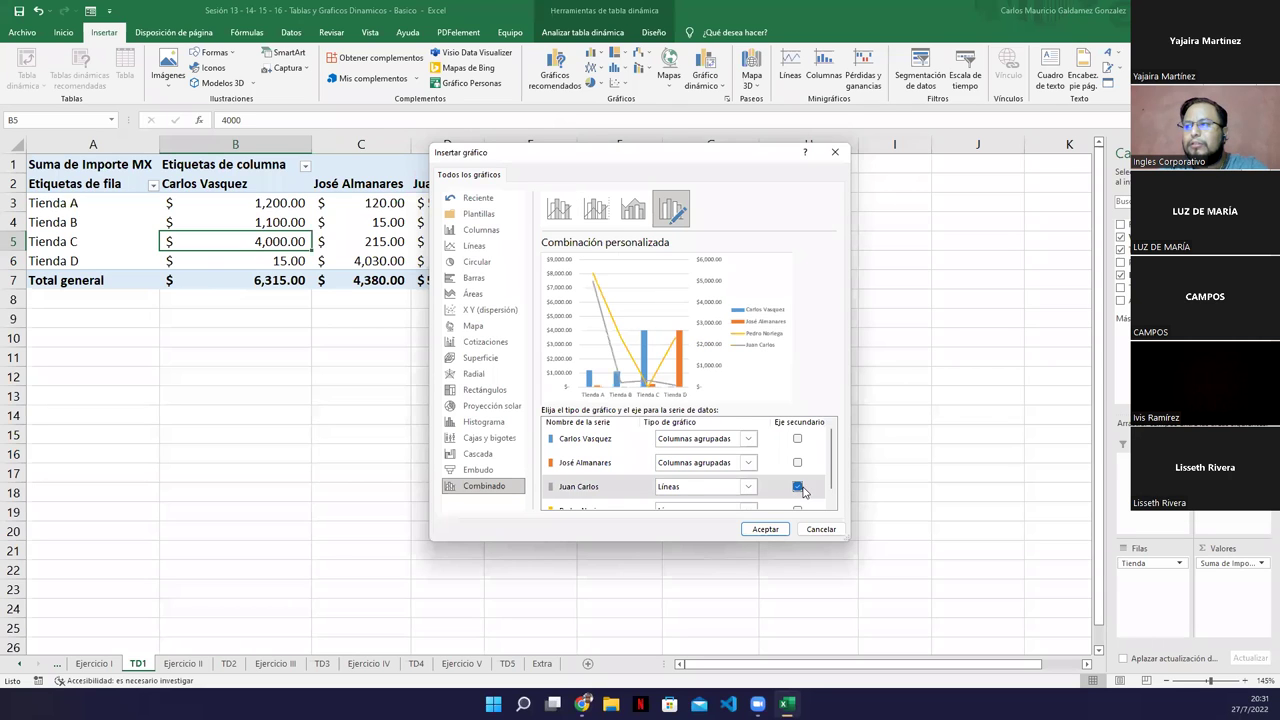
pyautogui.scroll(-1, 797, 492)
pyautogui.click(797, 497)
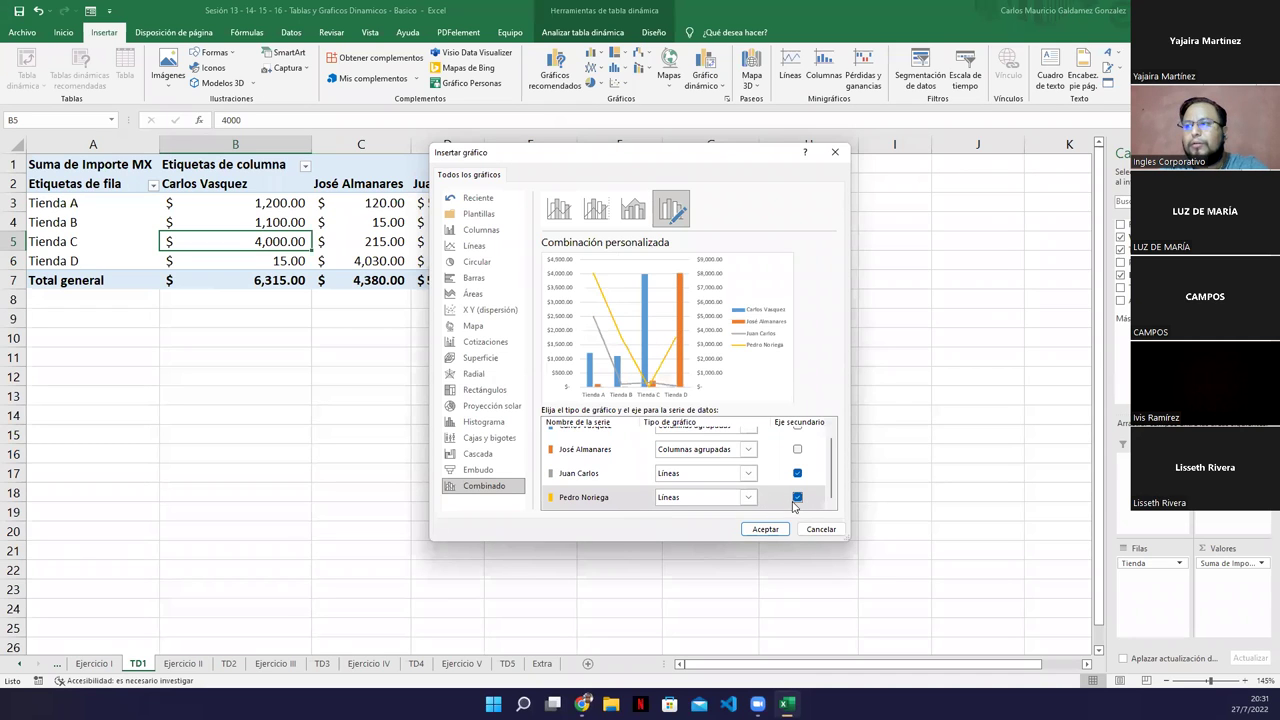
pyautogui.click(798, 497)
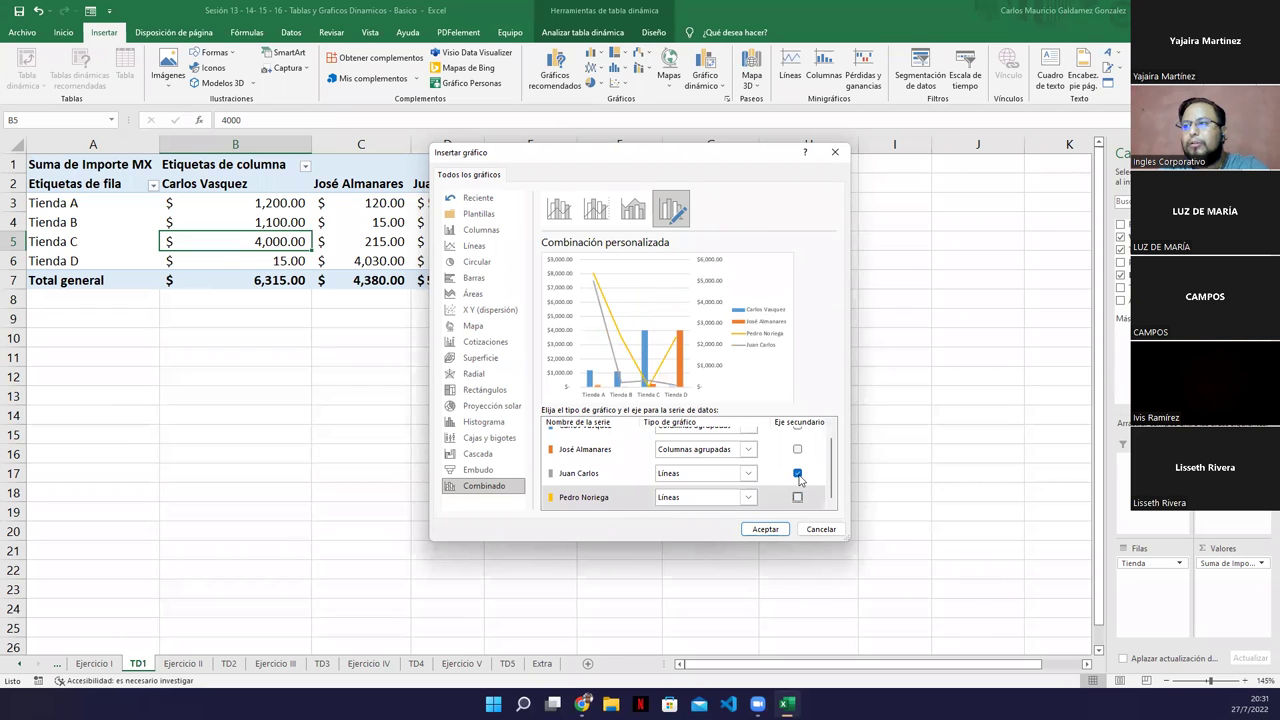
pyautogui.click(797, 474)
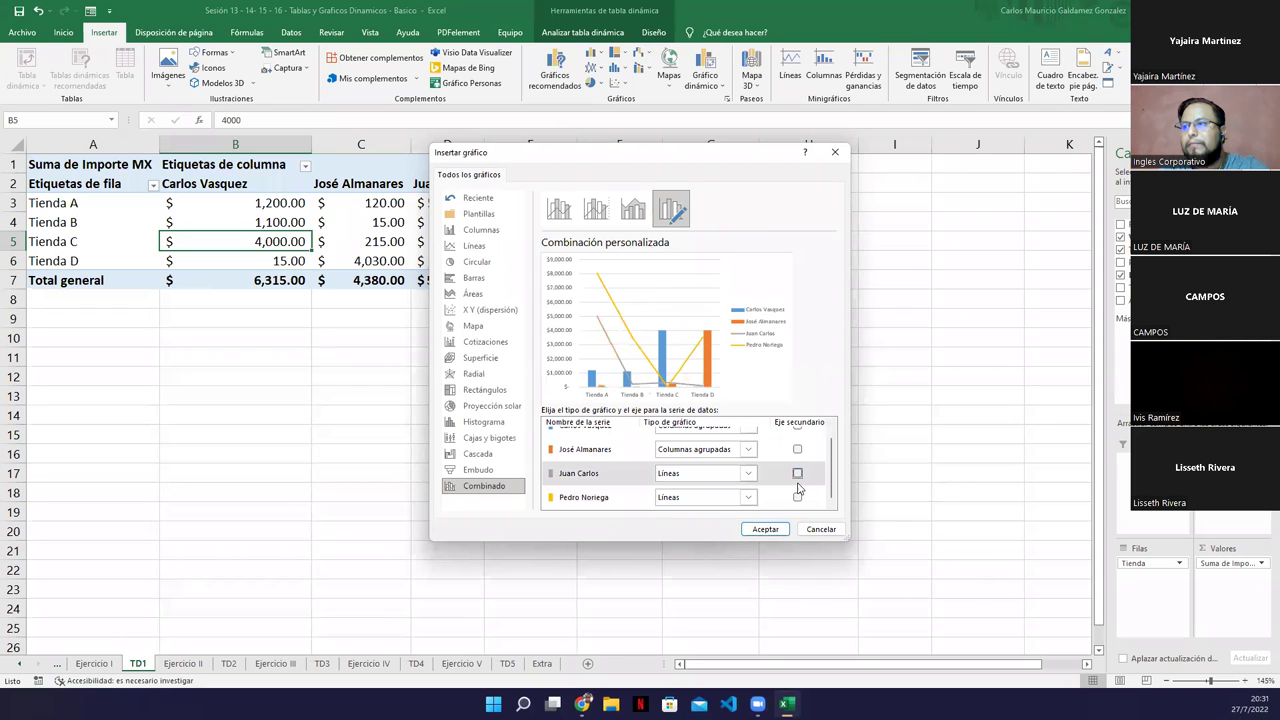
pyautogui.scroll(1, 831, 507)
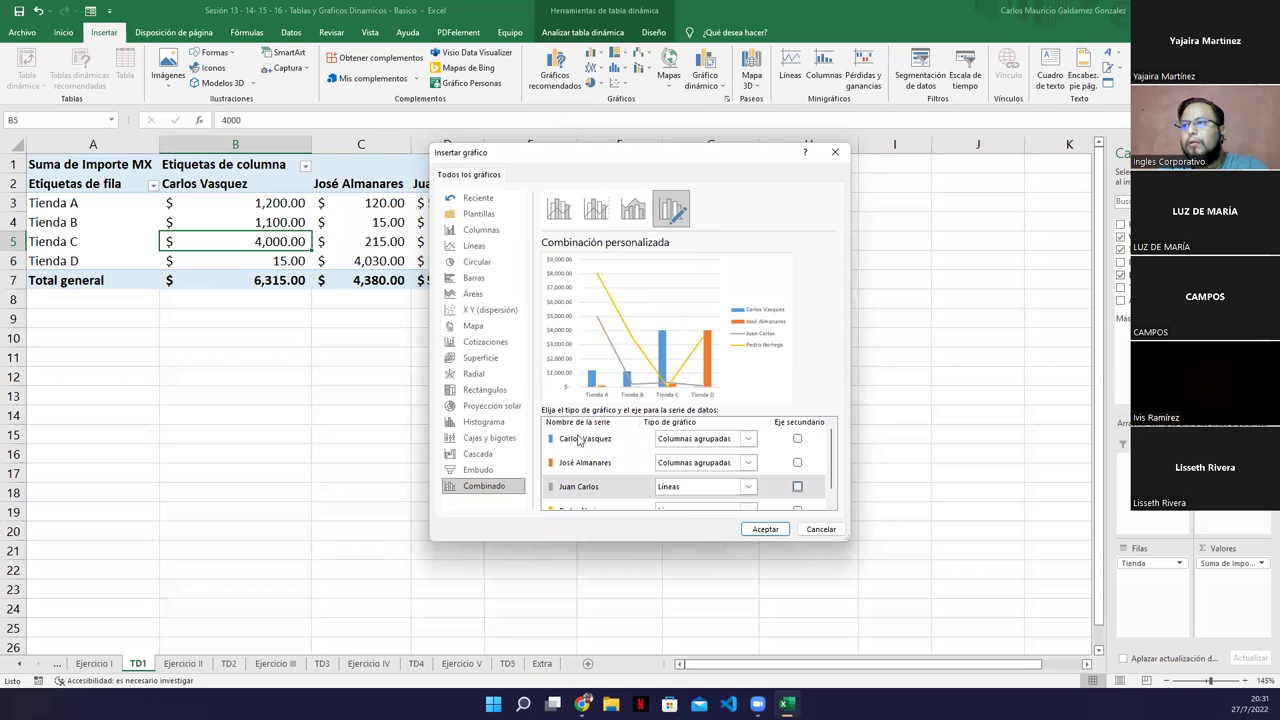
# - Compare the stacked area with clustered column, clustered column with secondary-axis line, and clustered column with line combo previews
pyautogui.click(633, 208)
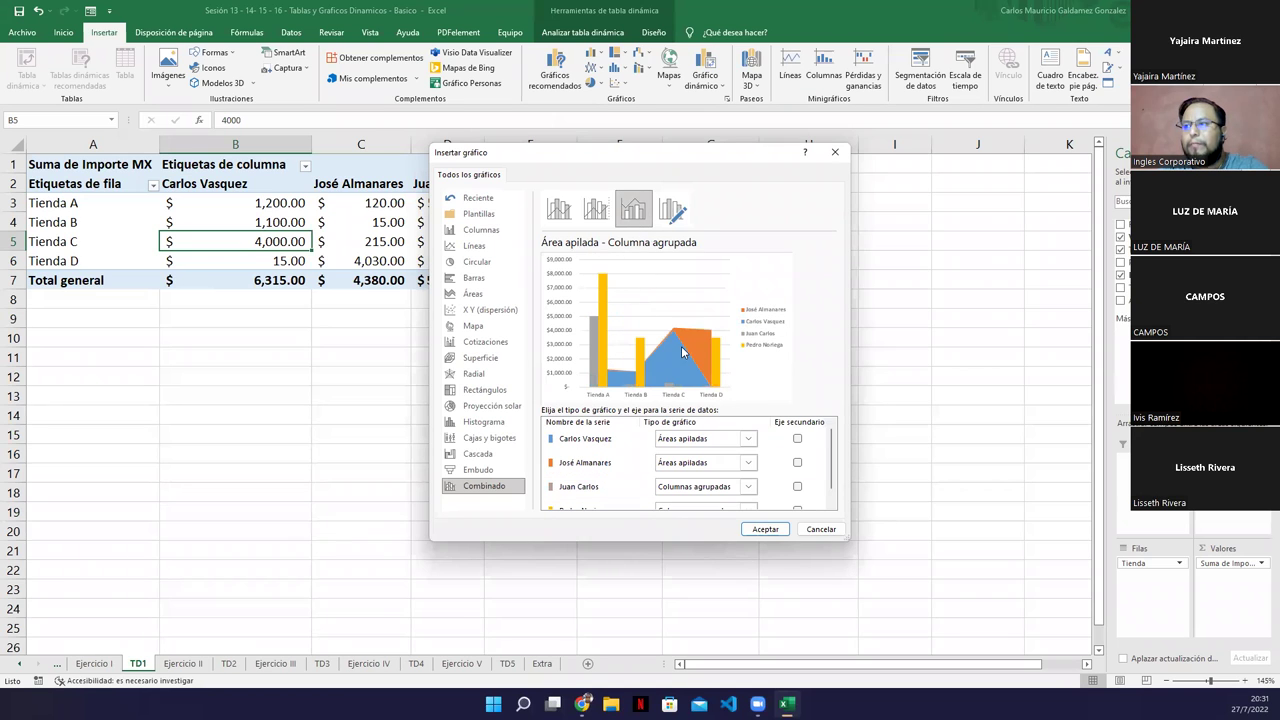
pyautogui.click(596, 208)
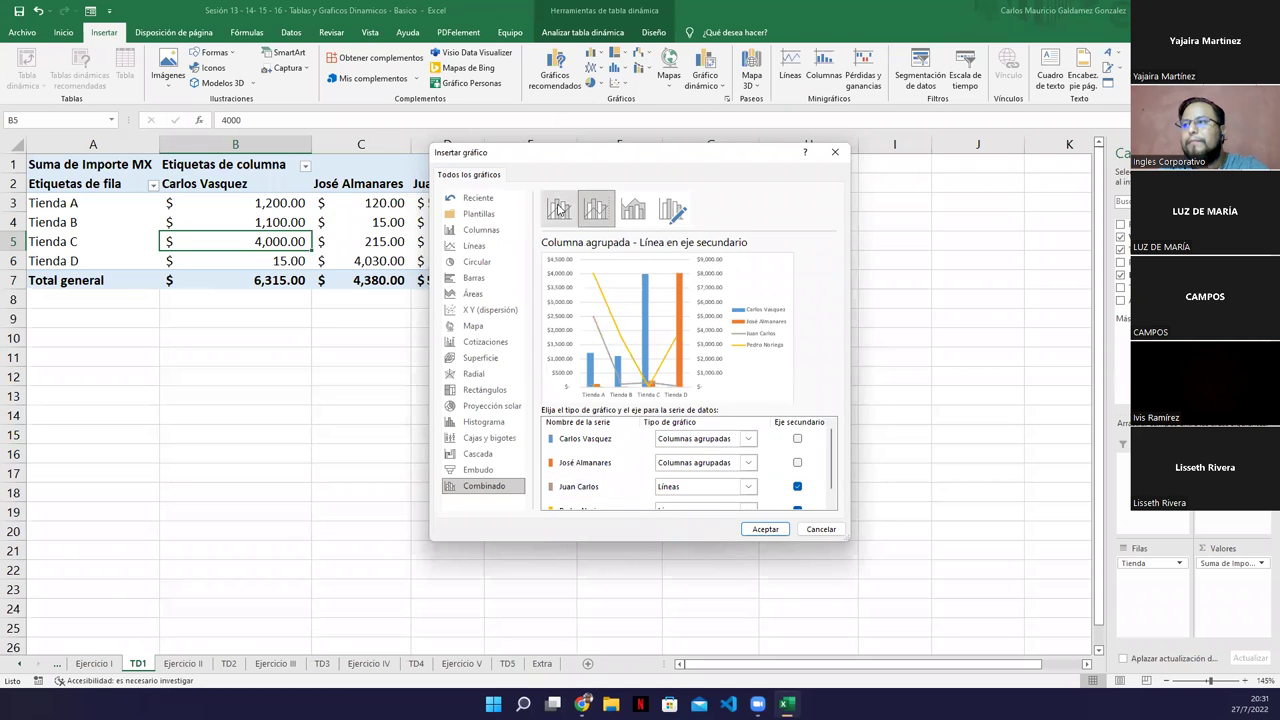
pyautogui.click(558, 208)
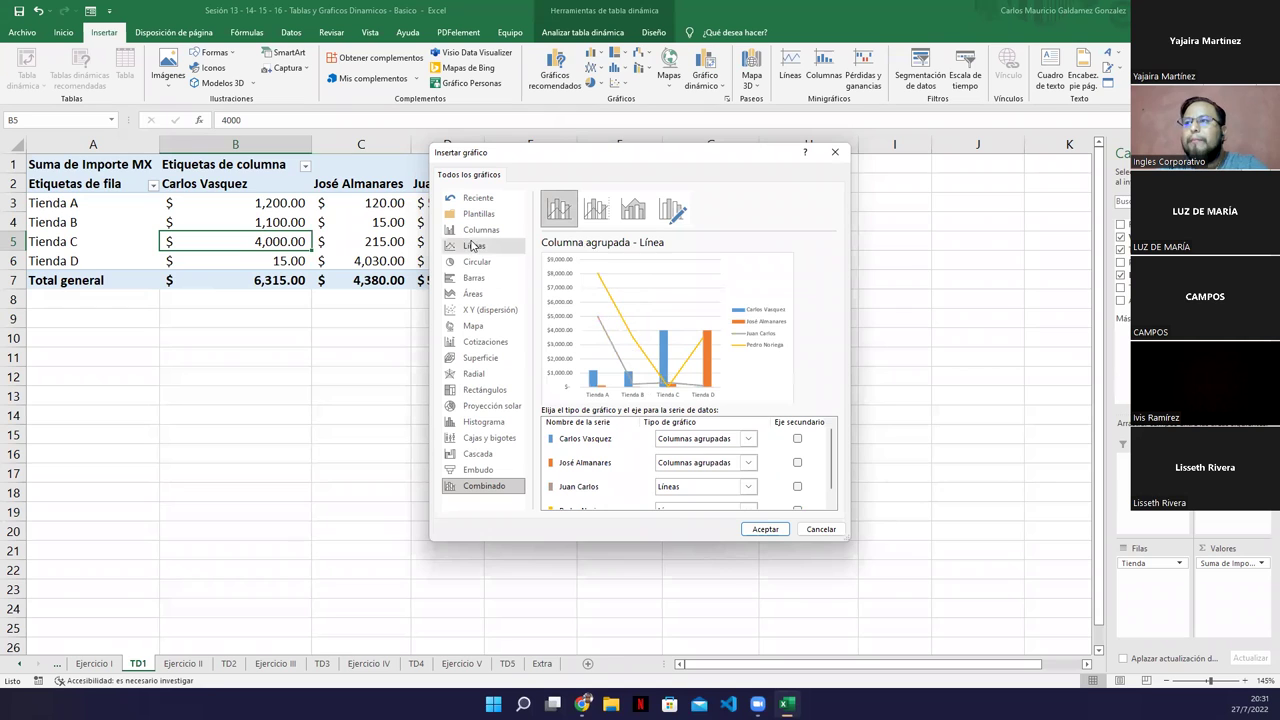
# - Compare the column chart subtypes: clustered, stacked, 100% stacked, 3D clustered, 3D 100% stacked and 3D columns
pyautogui.click(474, 231)
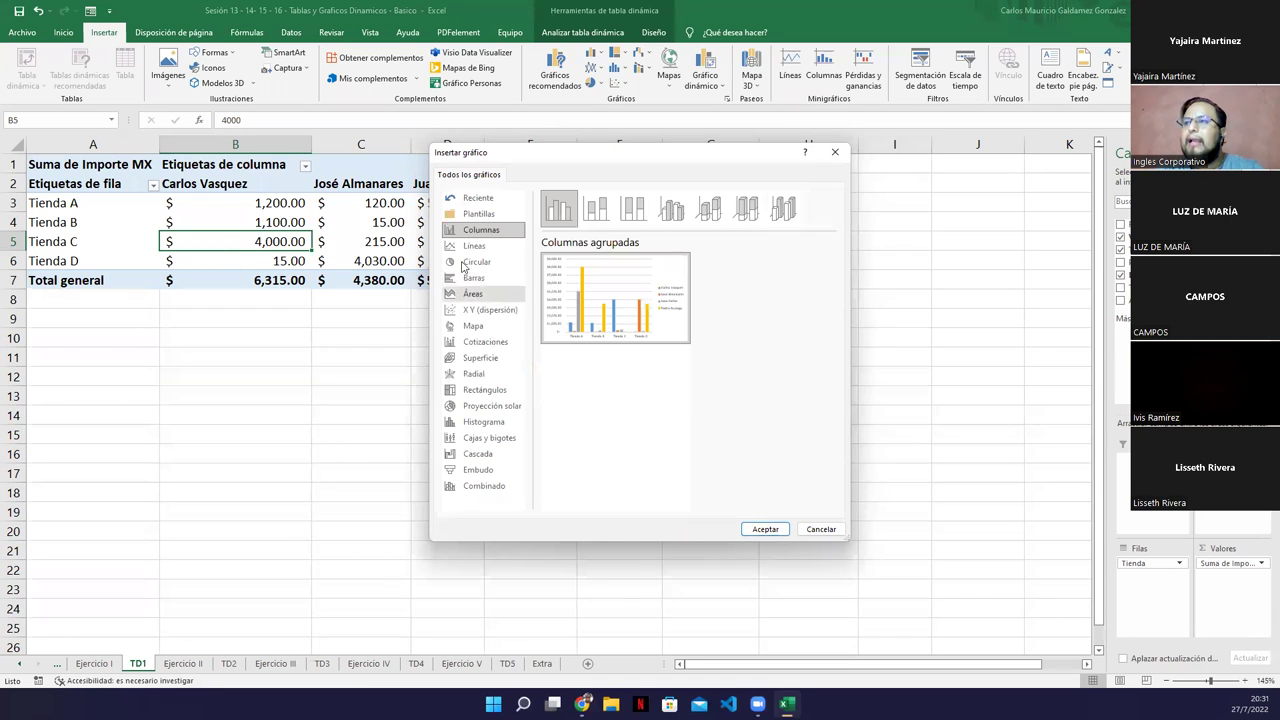
pyautogui.moveTo(600, 300)
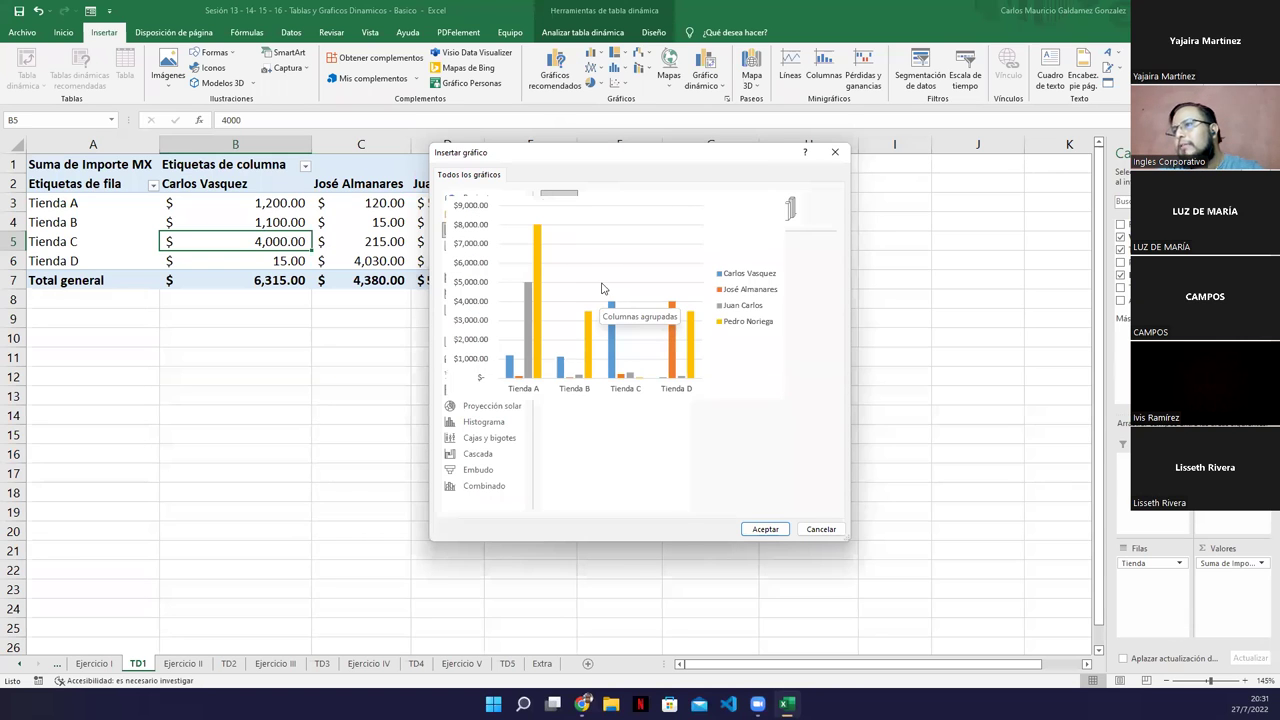
pyautogui.click(600, 211)
pyautogui.moveTo(604, 325)
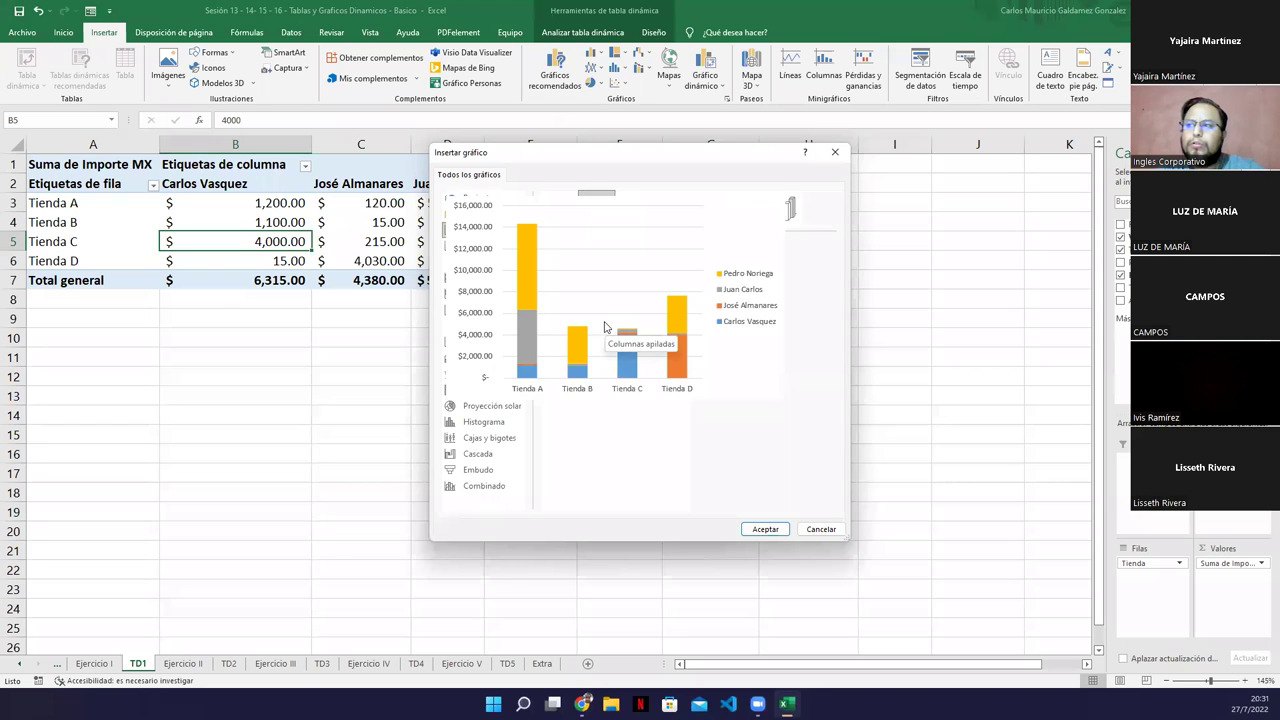
pyautogui.click(634, 210)
pyautogui.moveTo(601, 311)
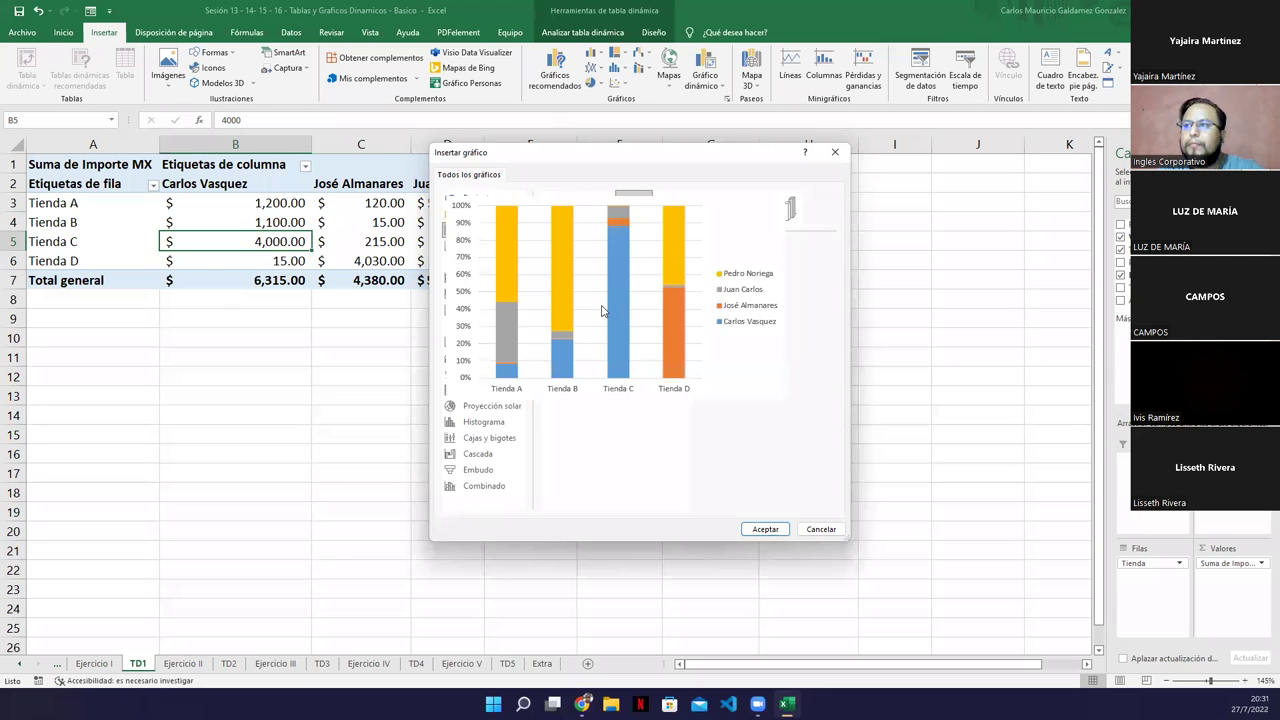
pyautogui.click(671, 210)
pyautogui.moveTo(572, 343)
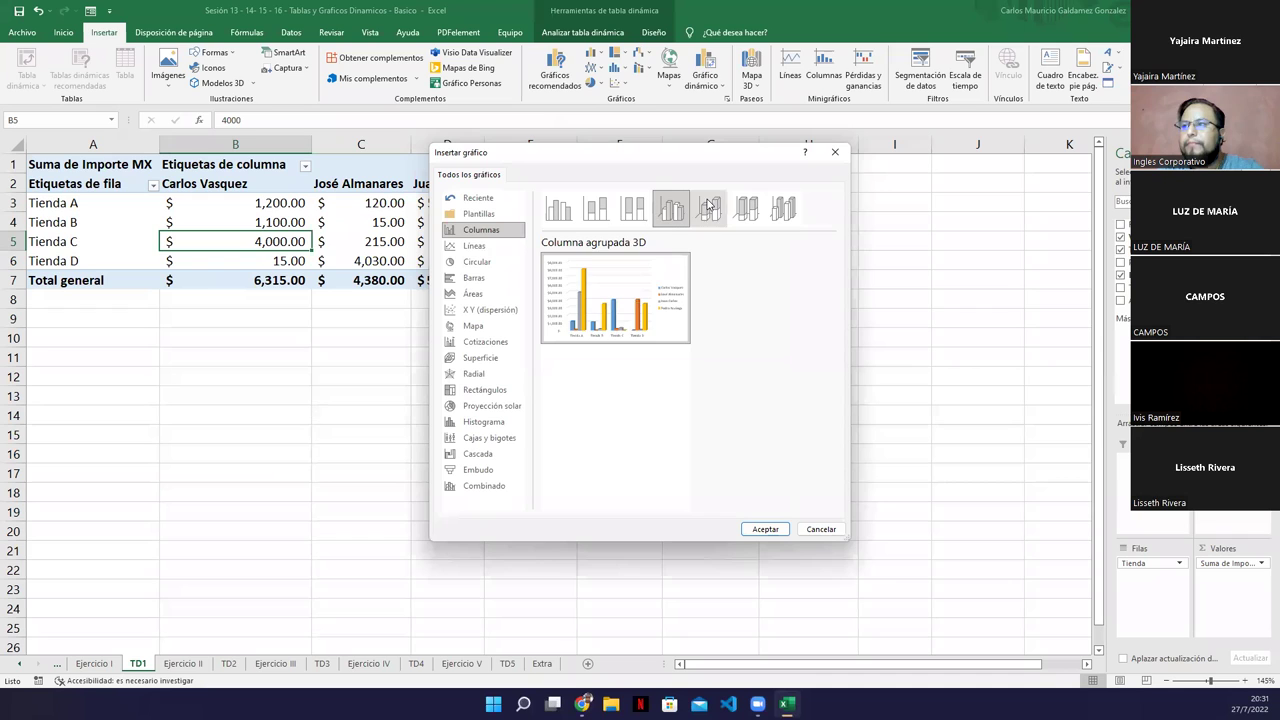
pyautogui.click(746, 212)
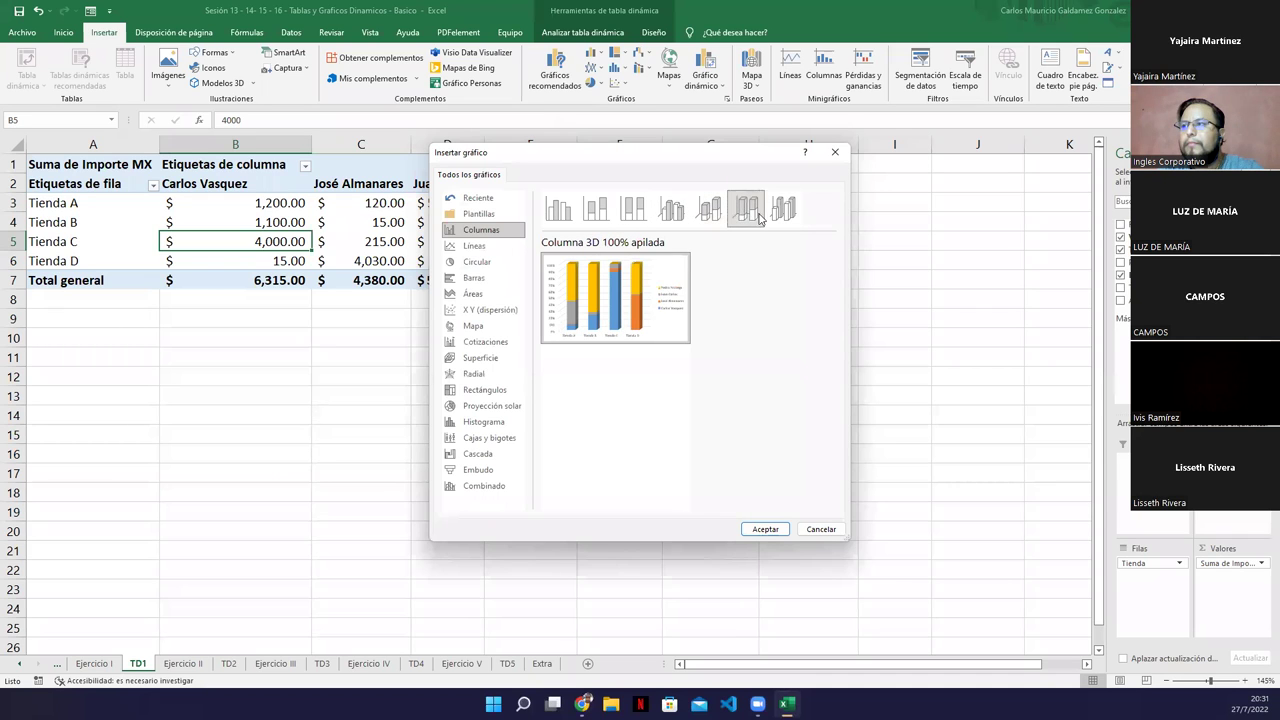
pyautogui.click(779, 212)
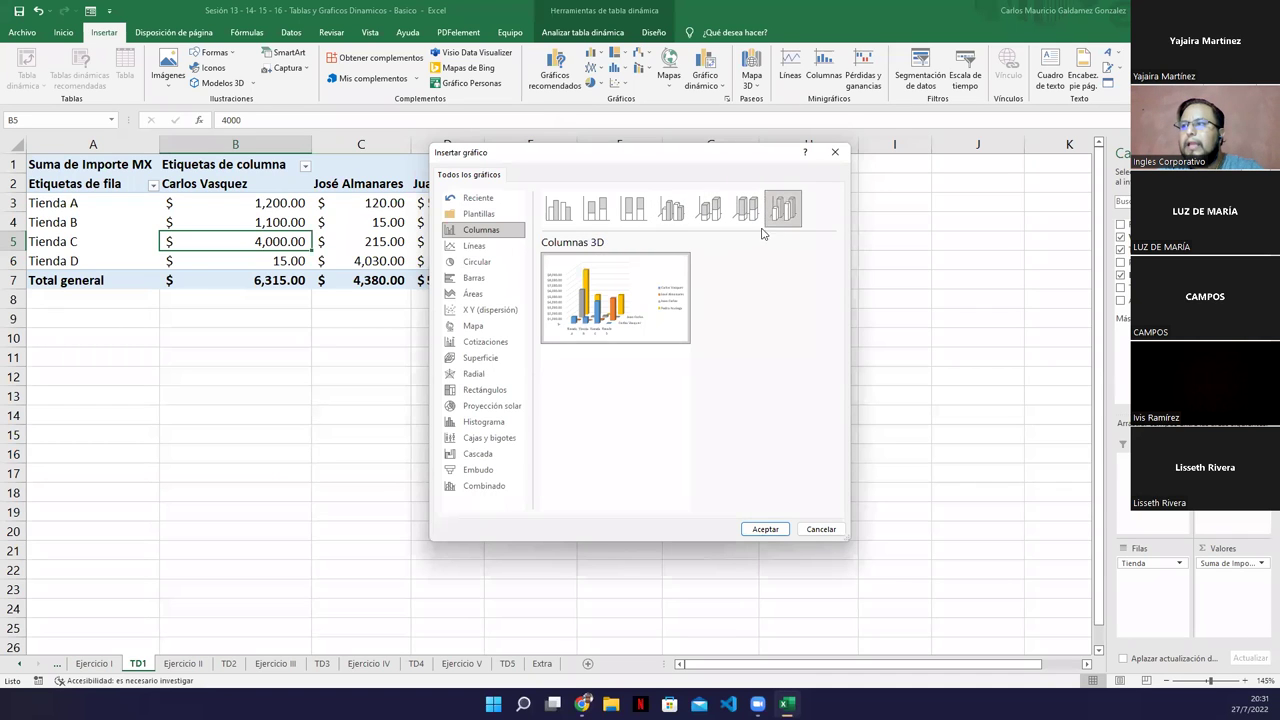
# - Insert the pivot chart as Columna agrupada 3D and place it just below the pivot table
pyautogui.click(671, 218)
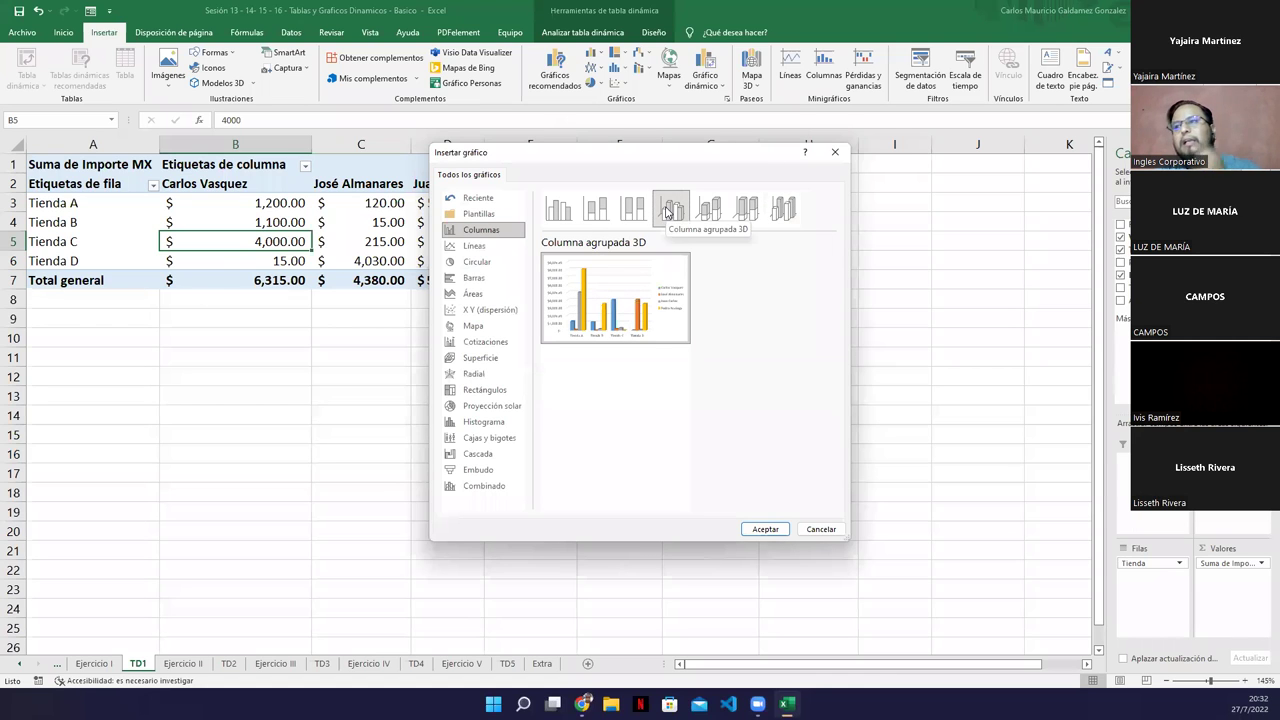
pyautogui.moveTo(575, 270)
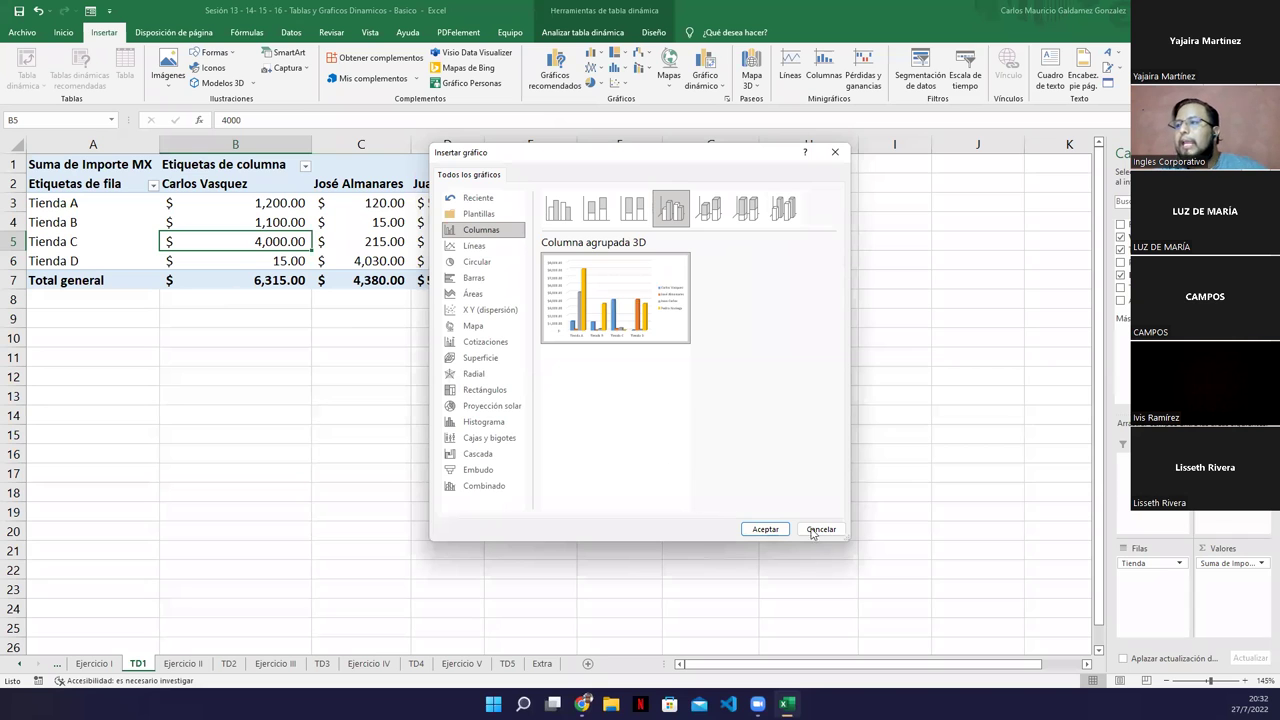
pyautogui.click(765, 529)
pyautogui.moveTo(585, 280); pyautogui.dragTo(573, 324)
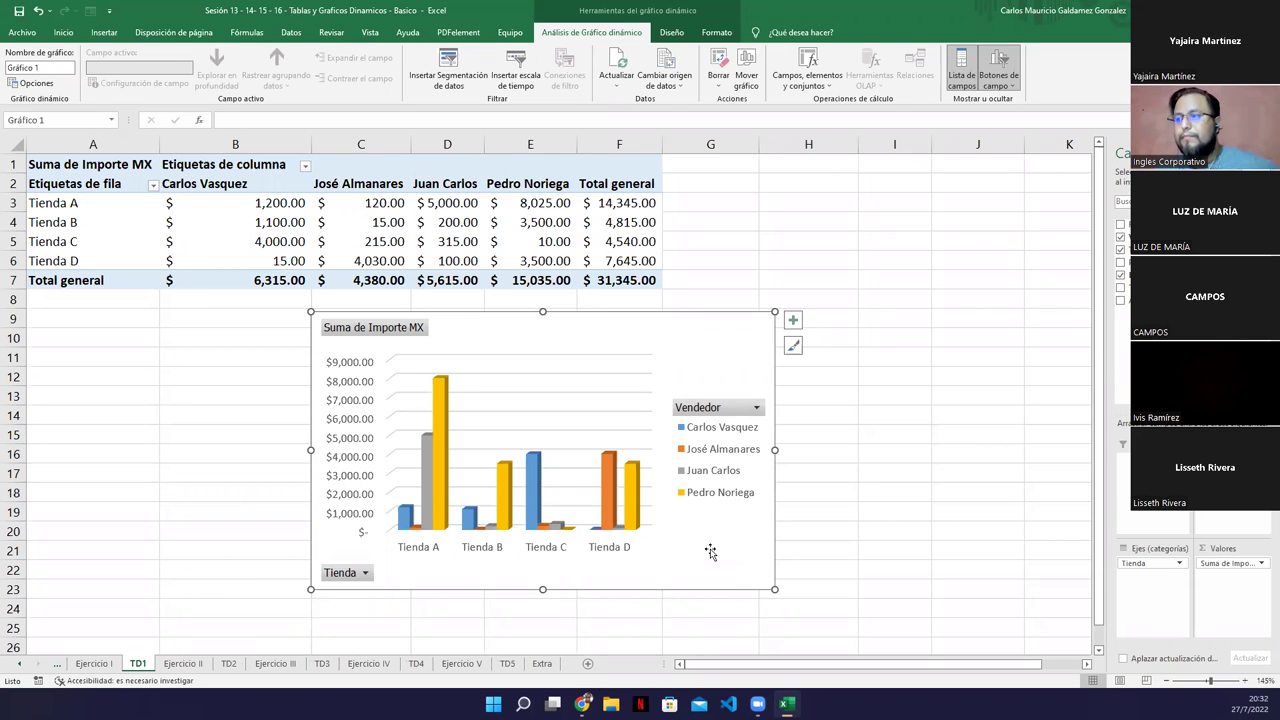
# - Check the presentation slide on moving a pivot chart, return to the Excel workbook and nudge the chart slightly beneath the pivot table
pyautogui.click(582, 703)
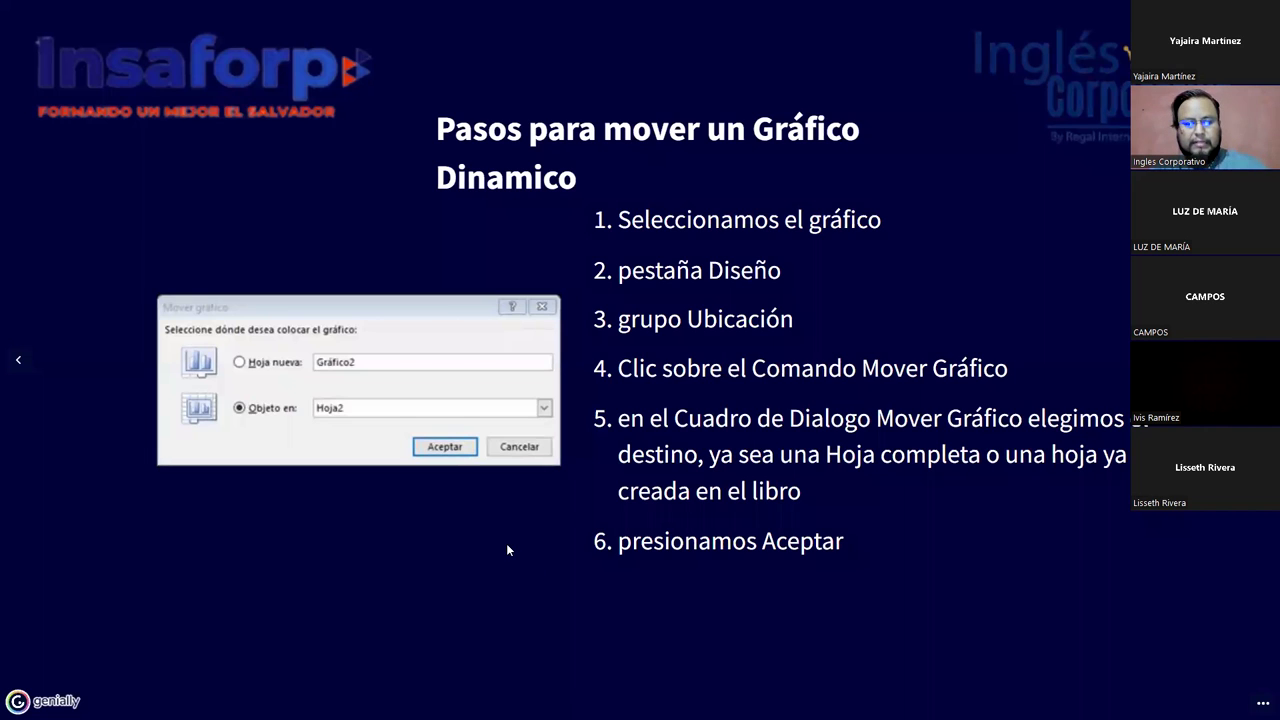
pyautogui.hotkey('alt', 'Tab')
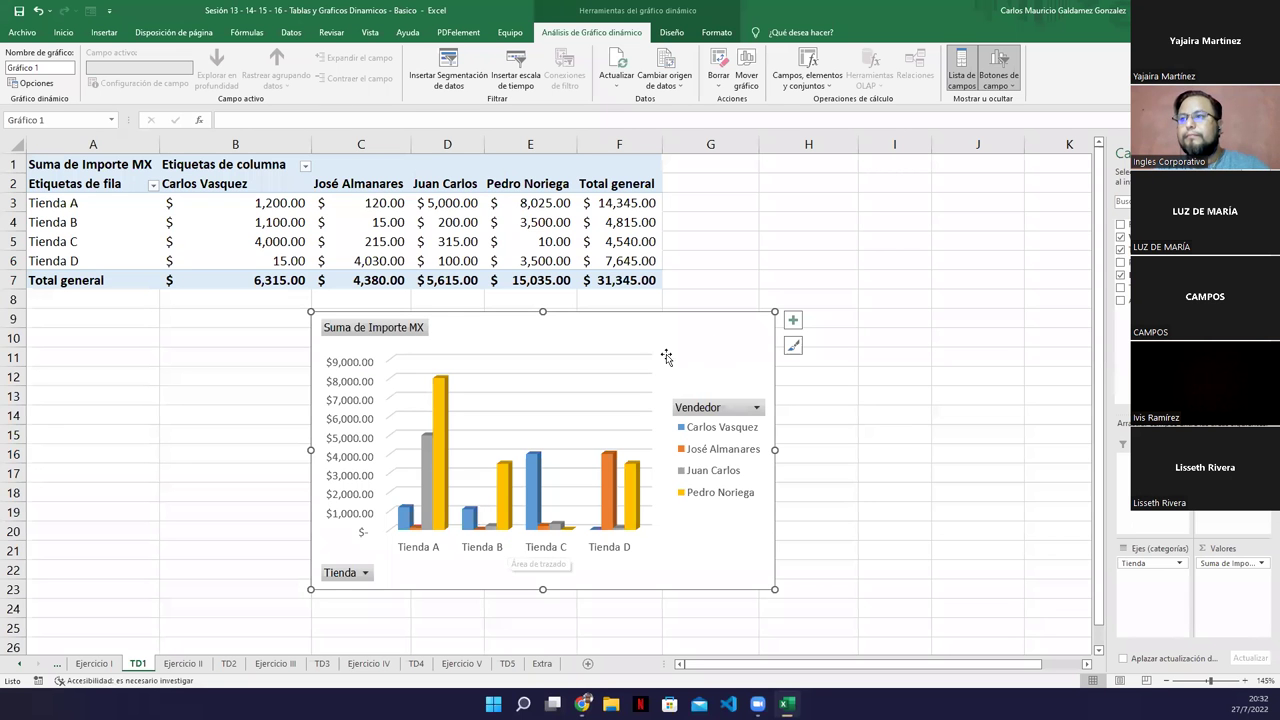
pyautogui.click(828, 375)
pyautogui.moveTo(651, 339); pyautogui.dragTo(651, 342)
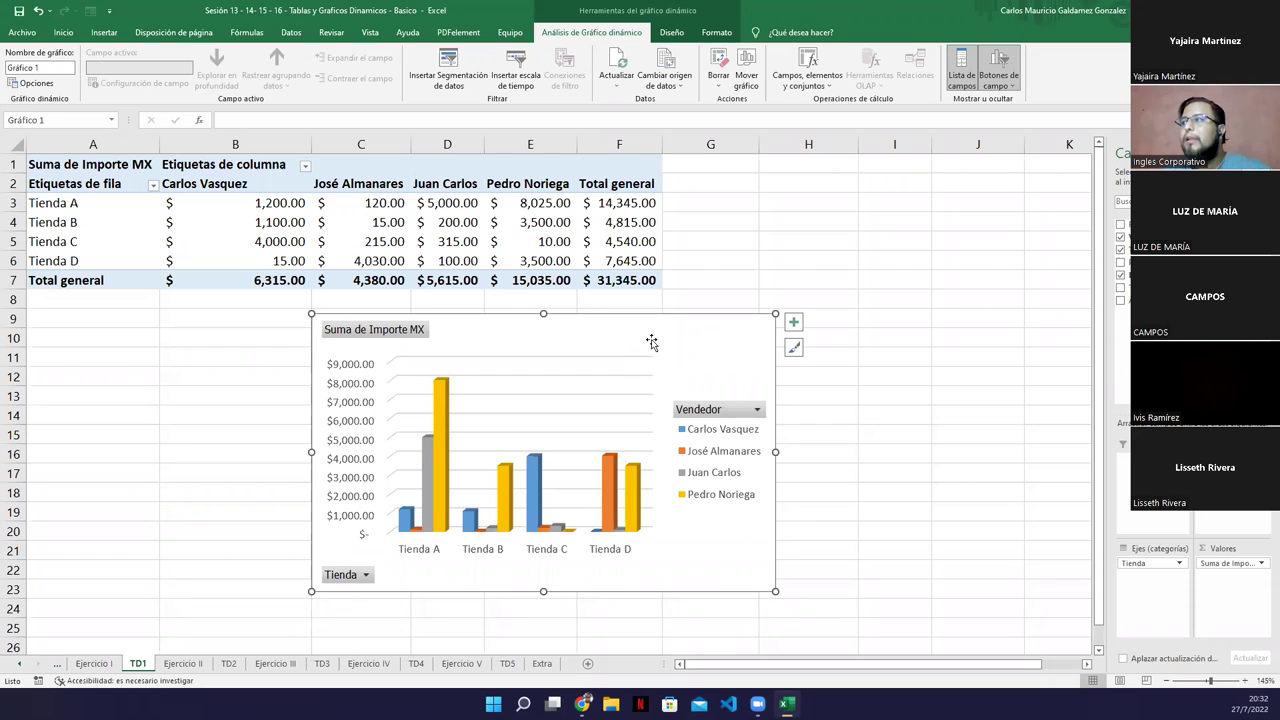
pyautogui.moveTo(651, 342); pyautogui.dragTo(649, 338)
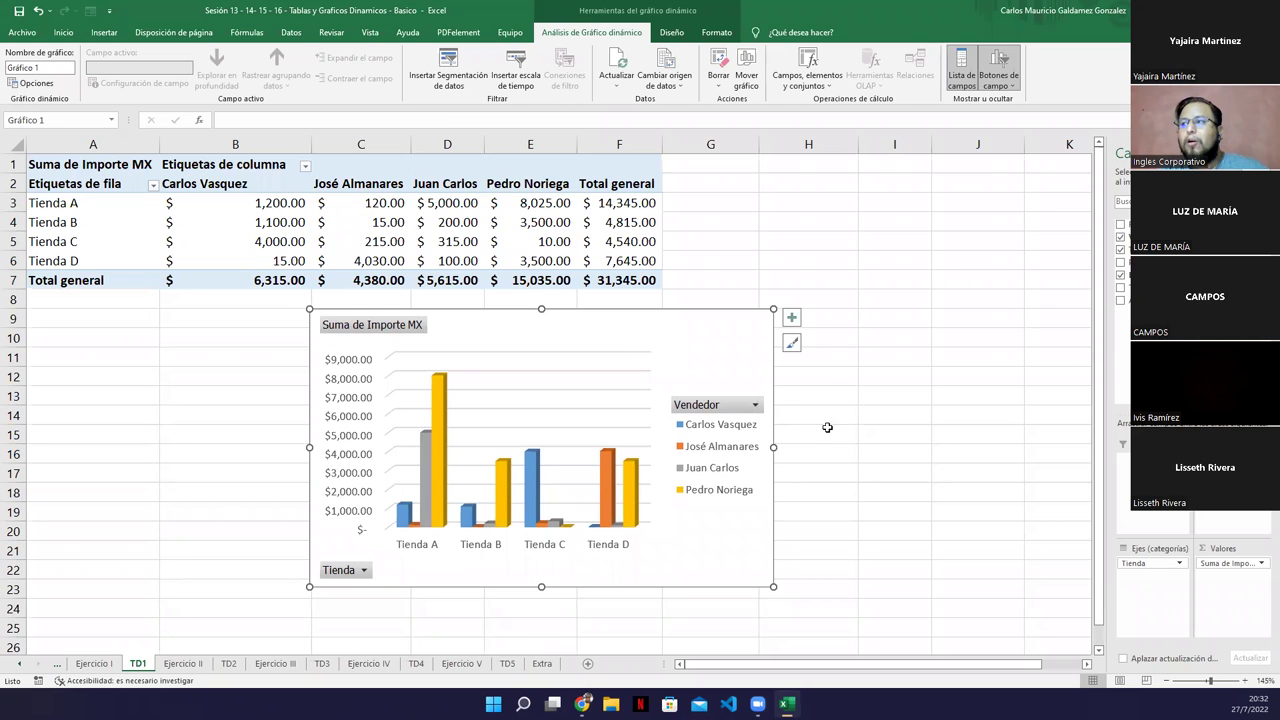
# - Deselect and reselect the pivot chart, and look over its Diseño and Formato tools
pyautogui.click(754, 257)
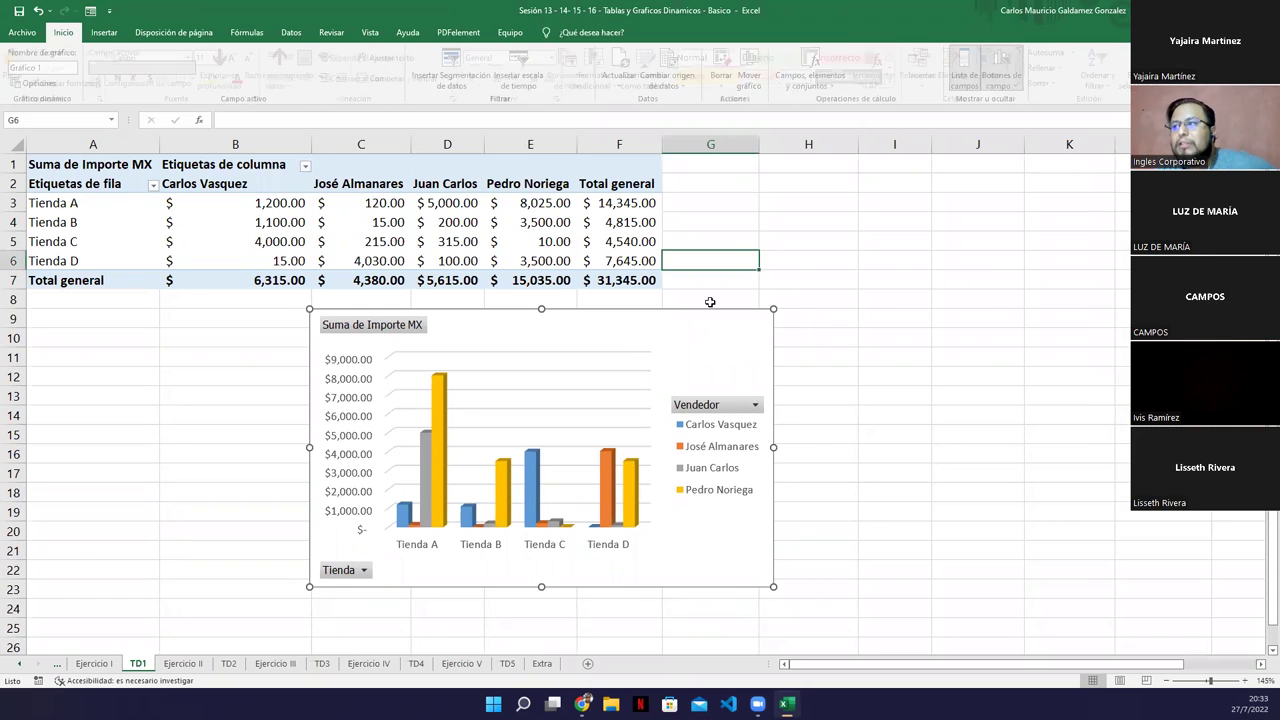
pyautogui.click(693, 330)
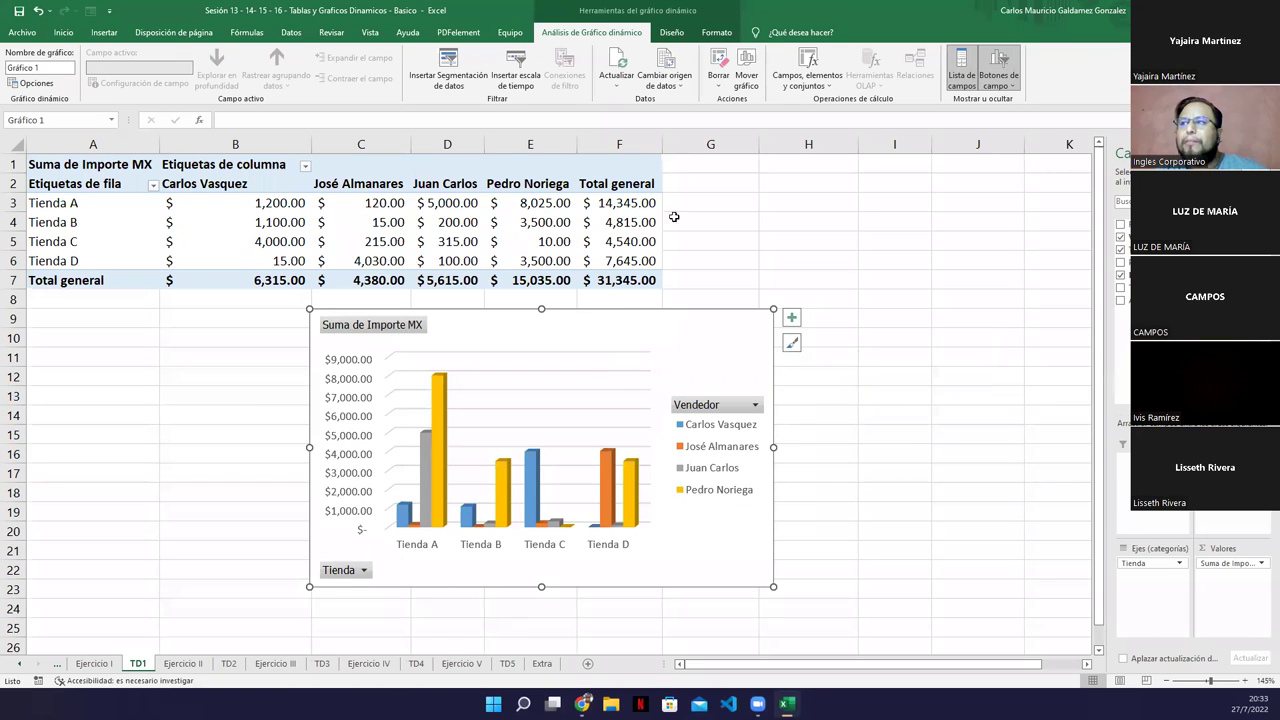
pyautogui.click(677, 34)
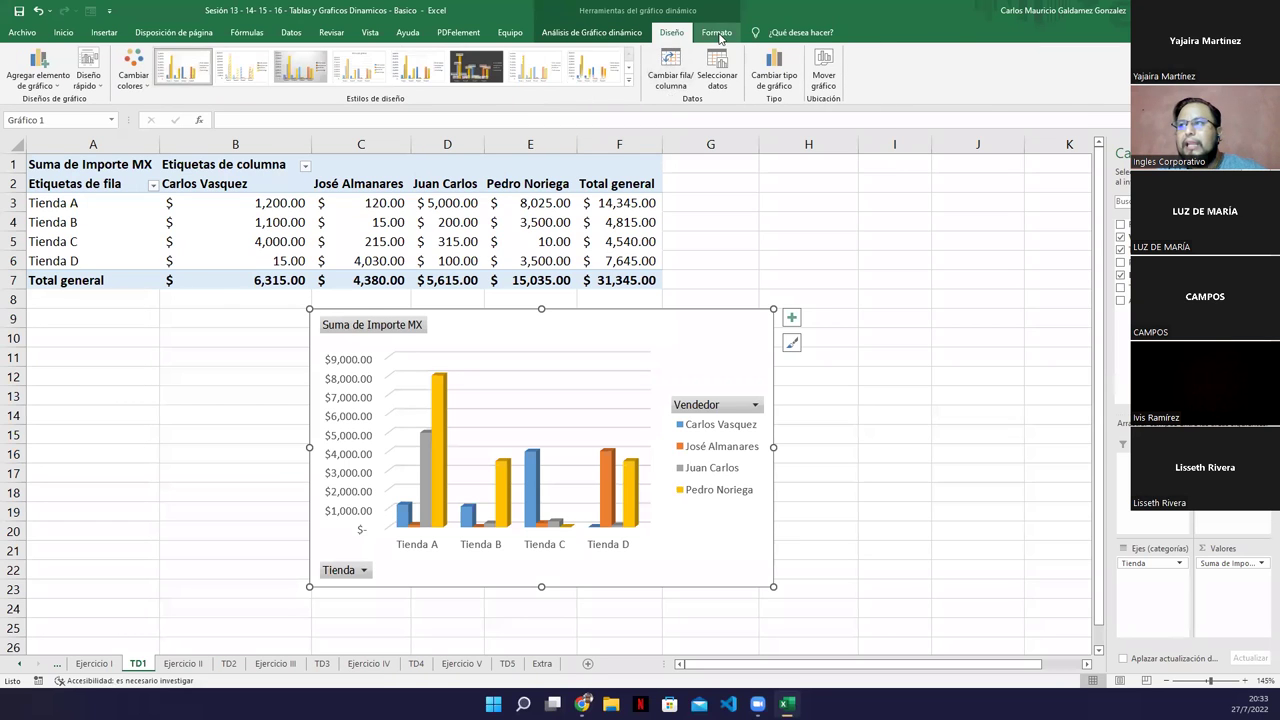
pyautogui.click(718, 34)
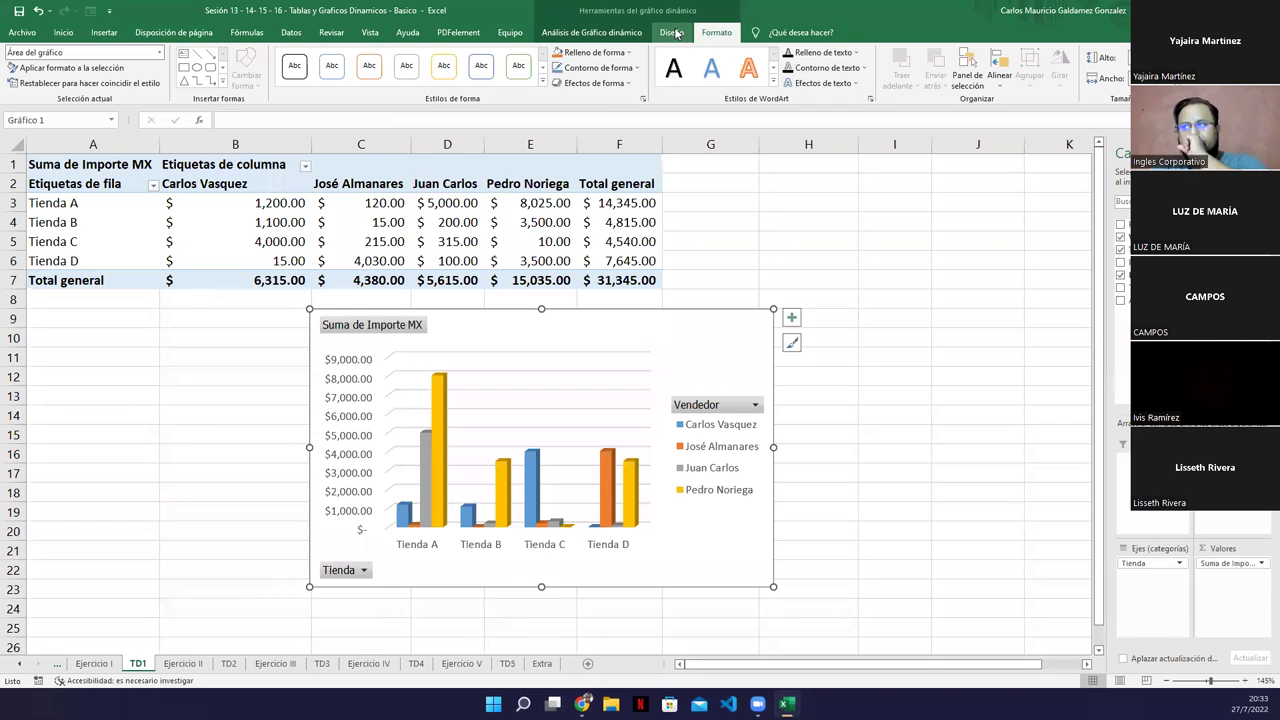
pyautogui.click(671, 34)
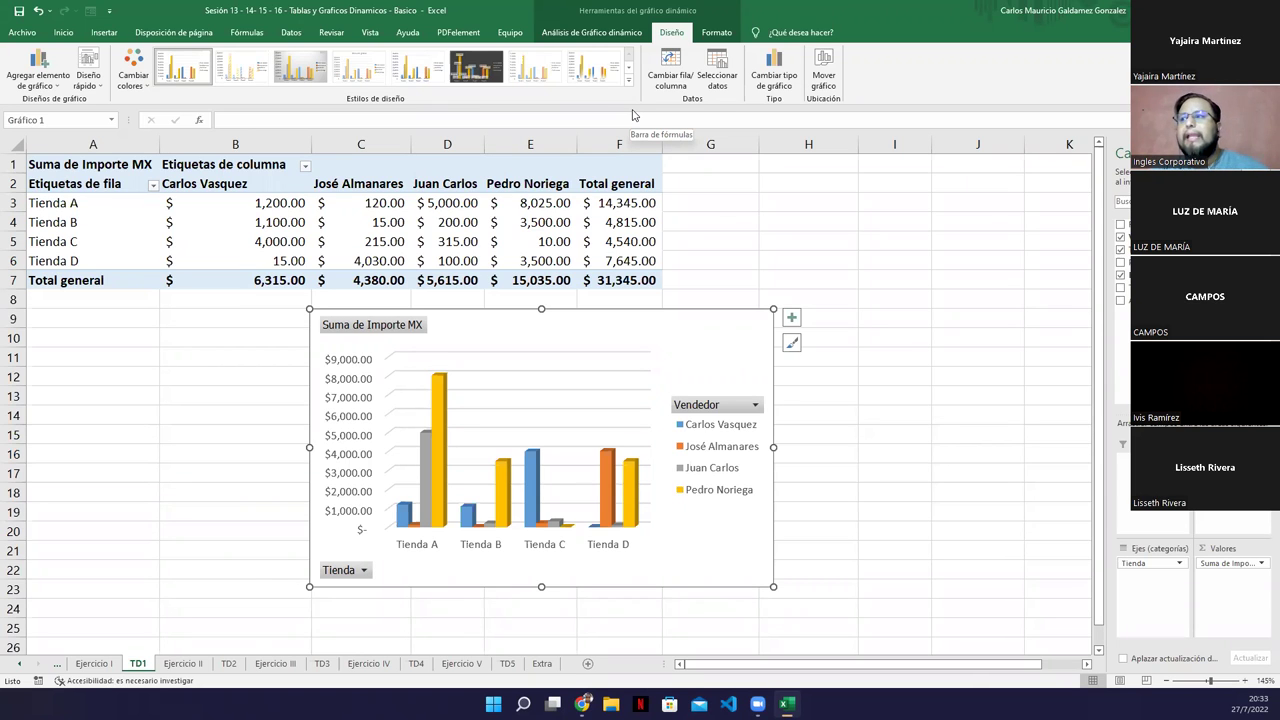
# - Preview several chart color palettes and apply the third Multicolor palette, with orange, yellow, green and brown
pyautogui.click(146, 90)
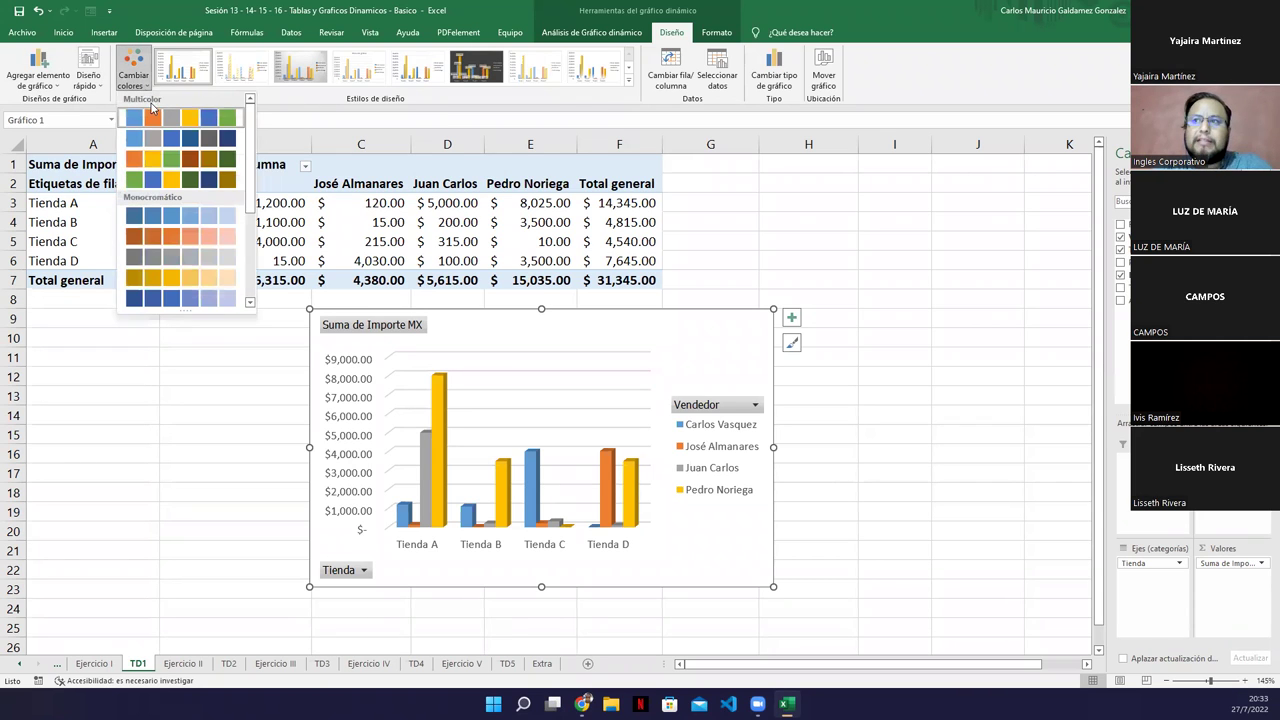
pyautogui.moveTo(256, 175); pyautogui.dragTo(257, 262)
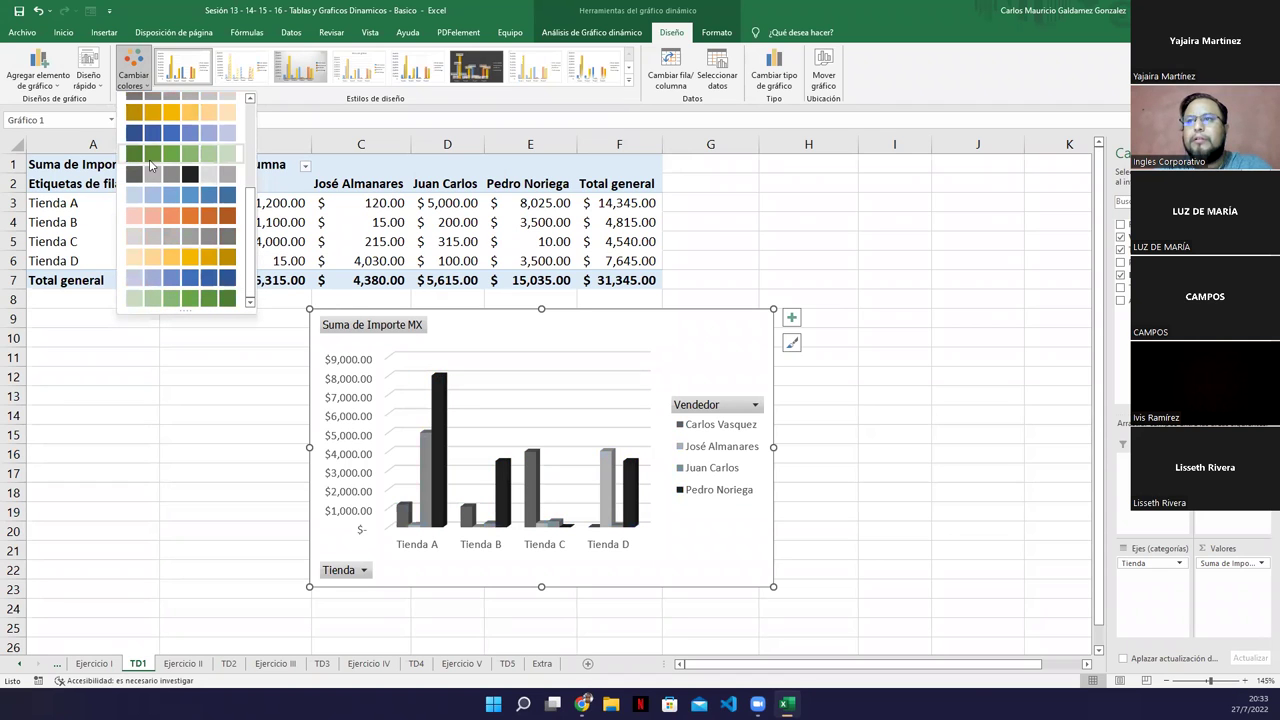
pyautogui.scroll(1, 150, 160)
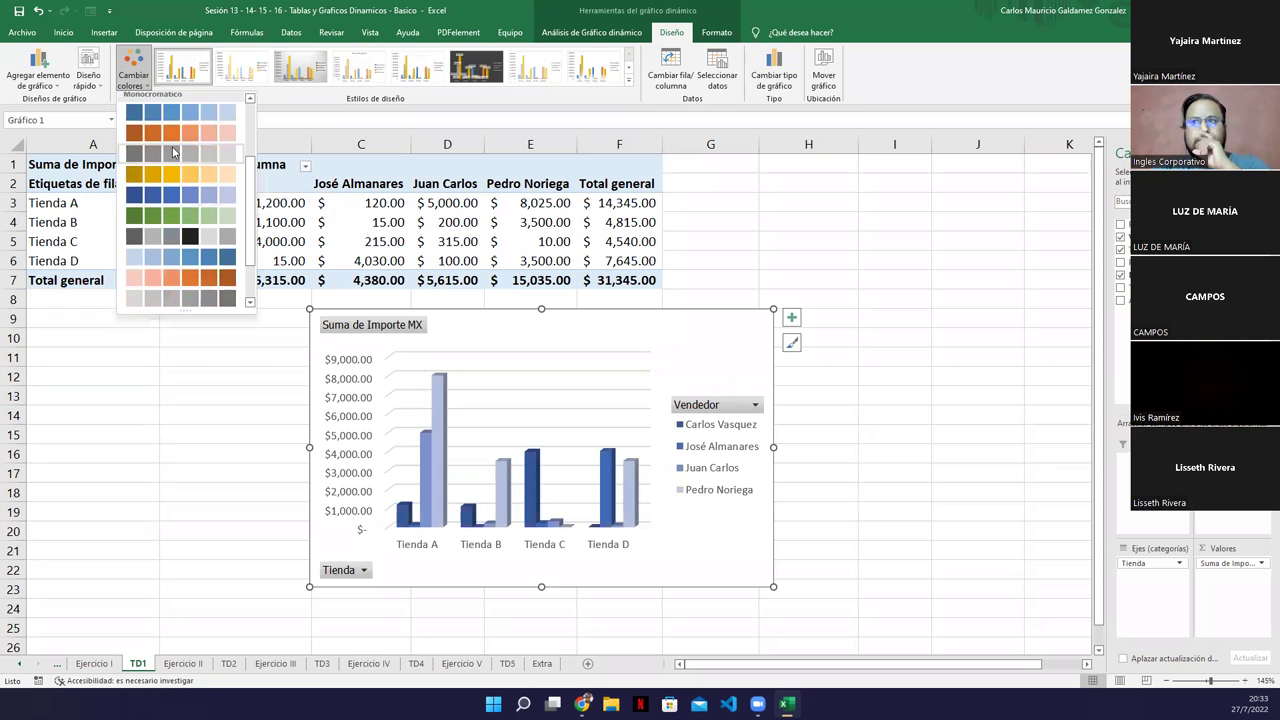
pyautogui.scroll(1, 172, 152)
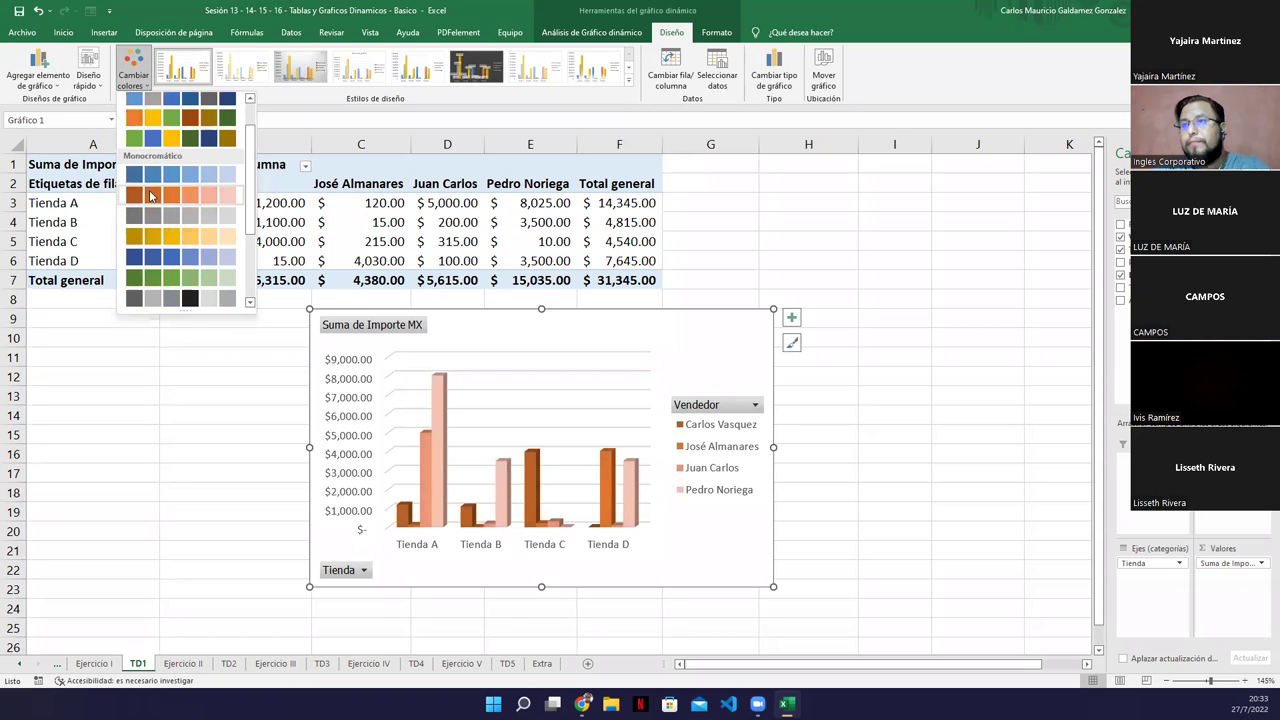
pyautogui.scroll(1, 140, 150)
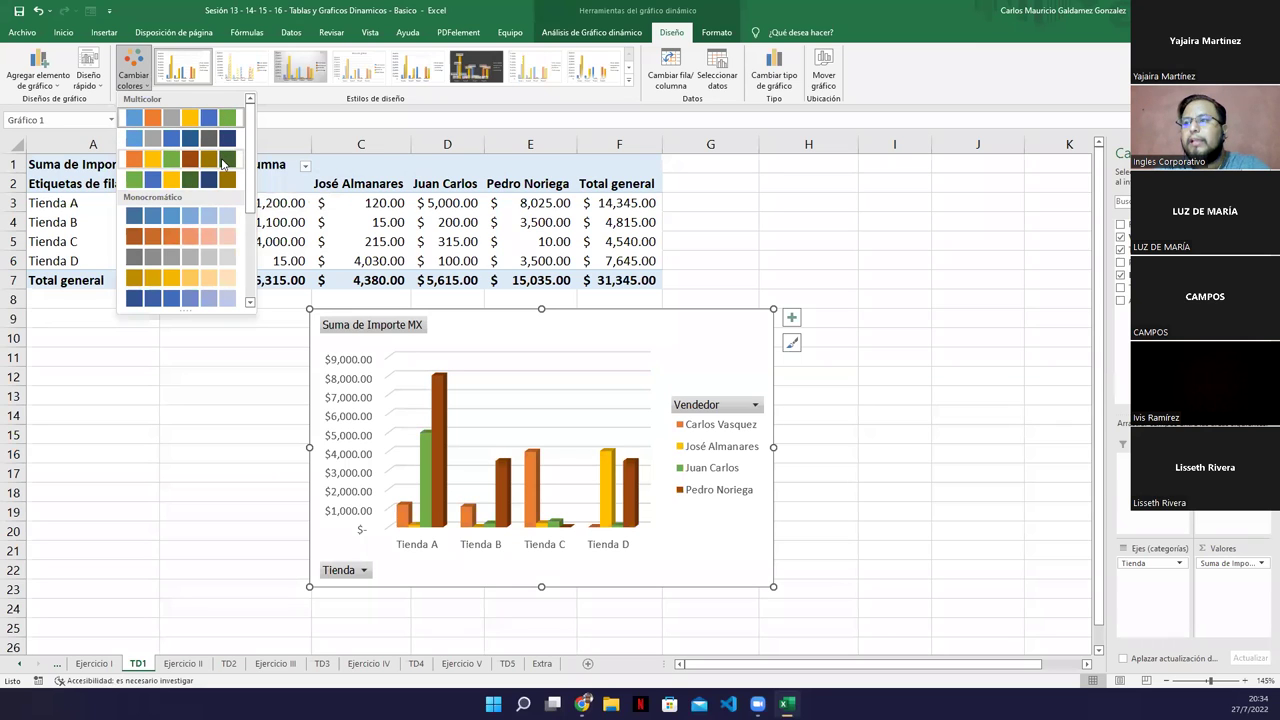
pyautogui.click(221, 160)
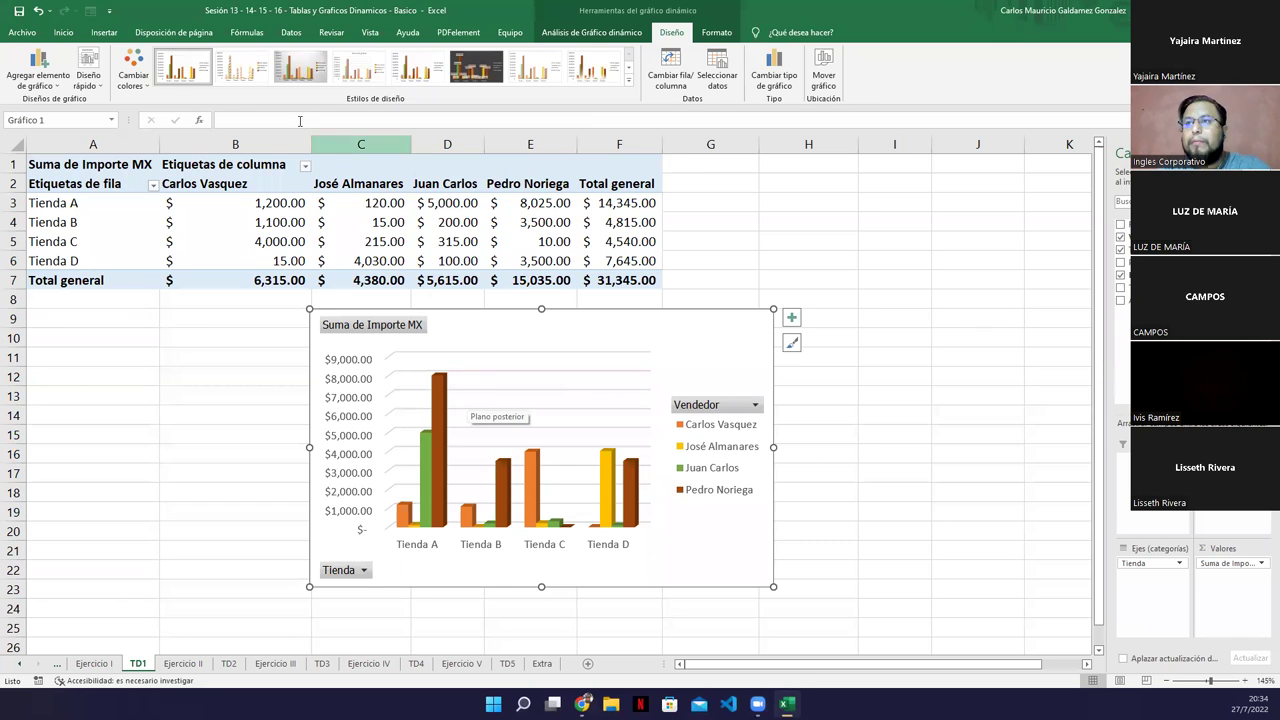
# - Apply the dark chart style Estilo 9 to the pivot chart and nudge it slightly sideways
pyautogui.click(629, 80)
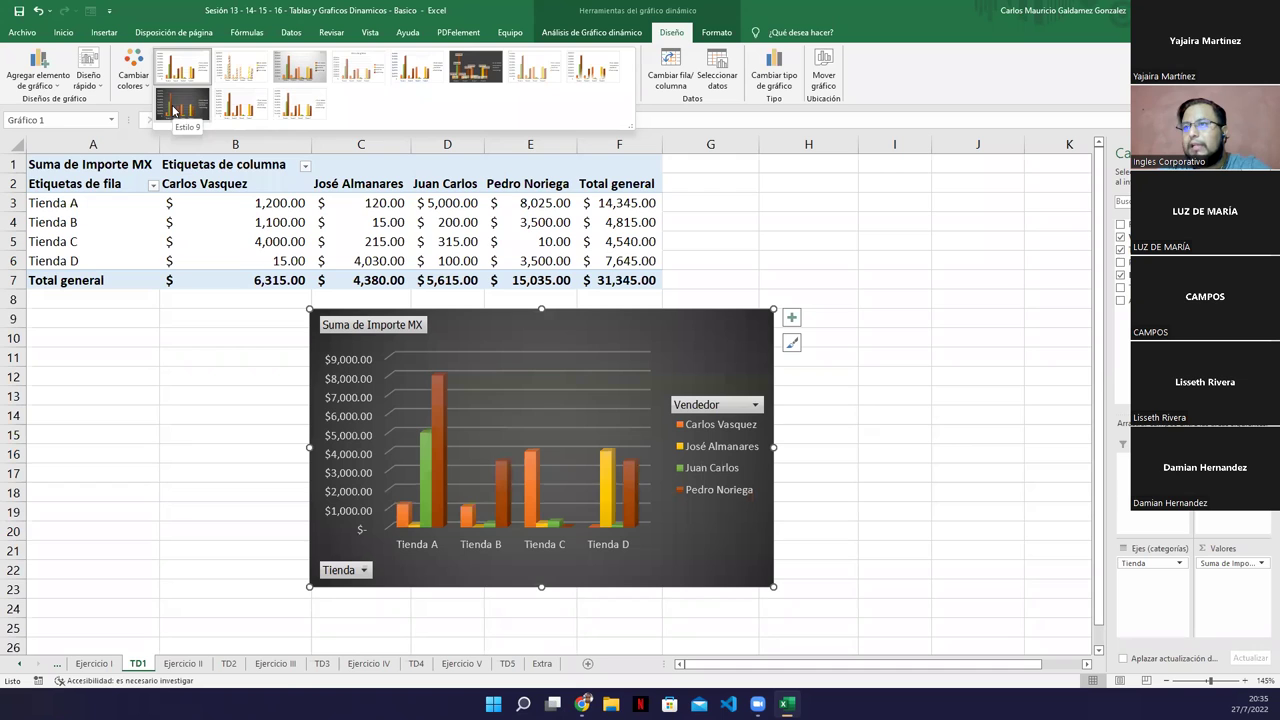
pyautogui.click(174, 110)
pyautogui.moveTo(628, 330); pyautogui.dragTo(628, 327)
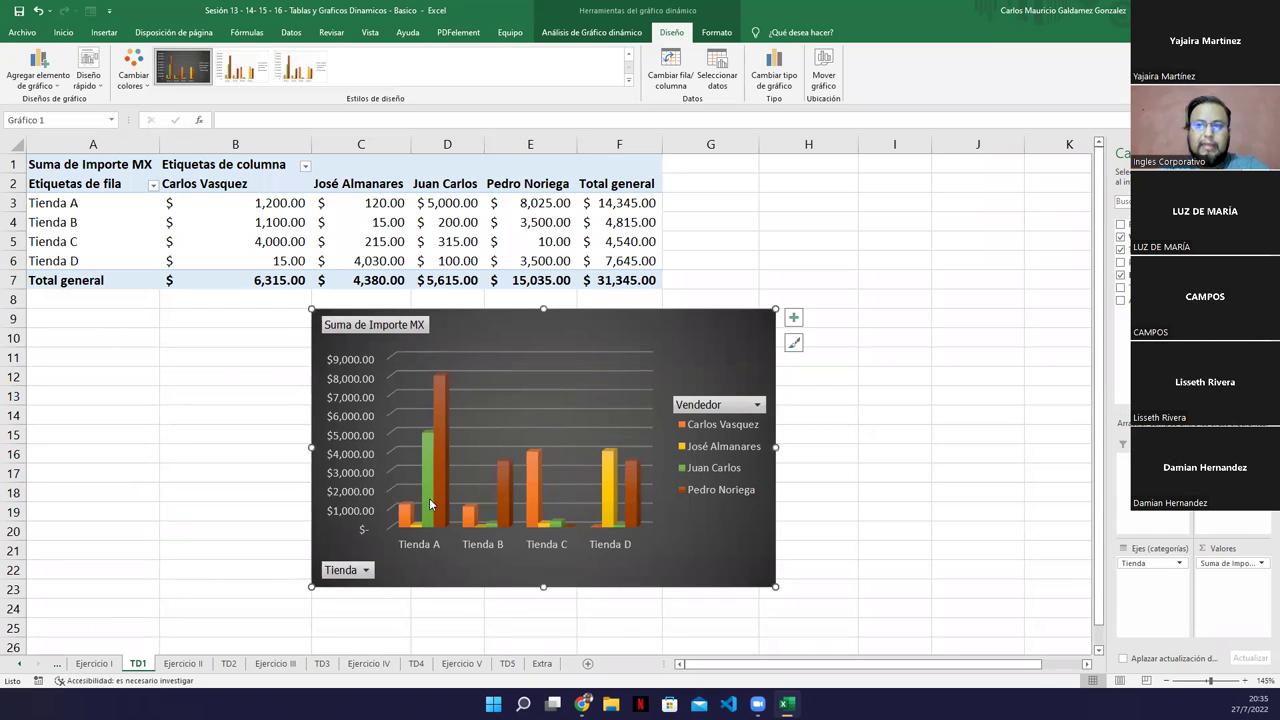
# - Look over the chart elements that can be added to the pivot chart, previewing the axis and chart title options
pyautogui.moveTo(431, 505)
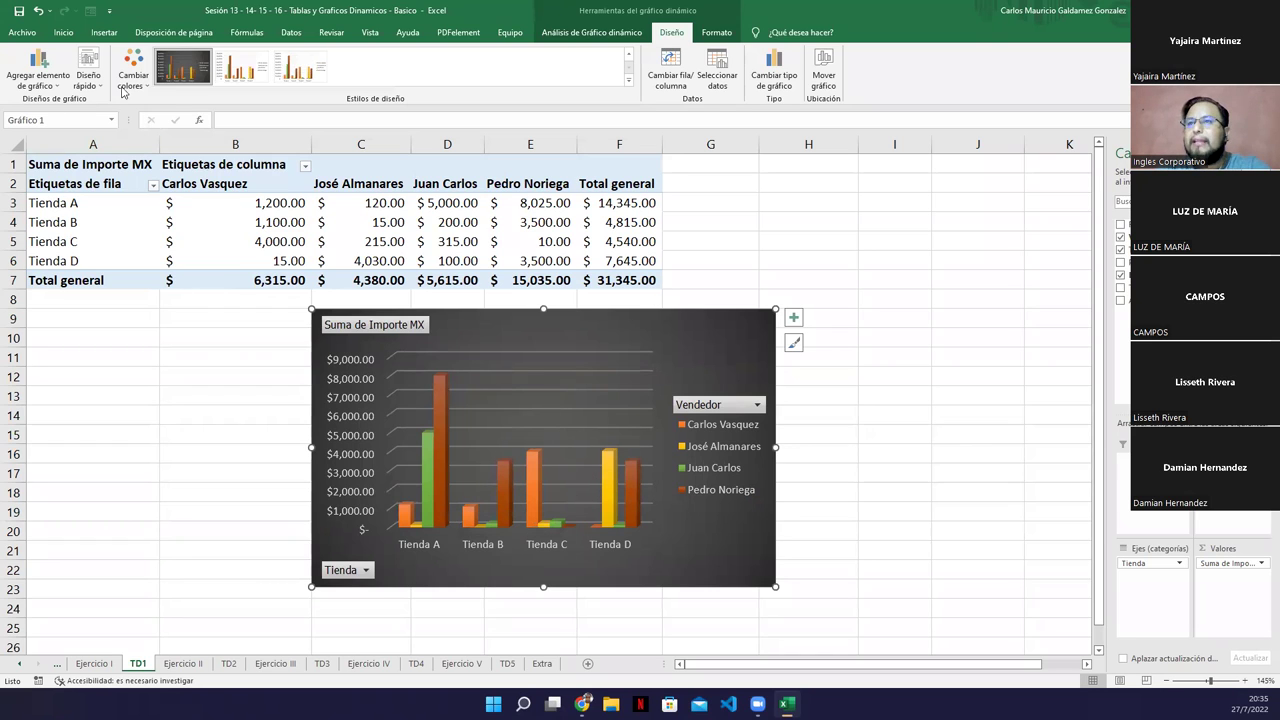
pyautogui.click(55, 84)
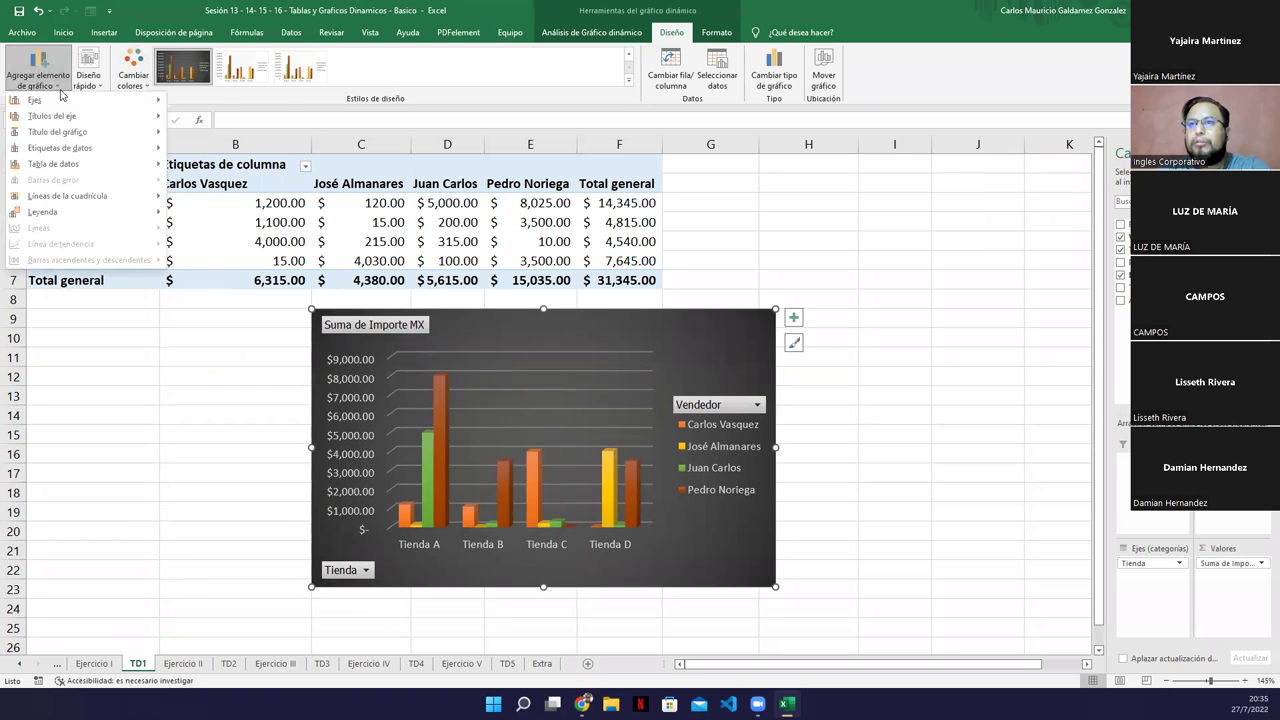
pyautogui.moveTo(71, 103)
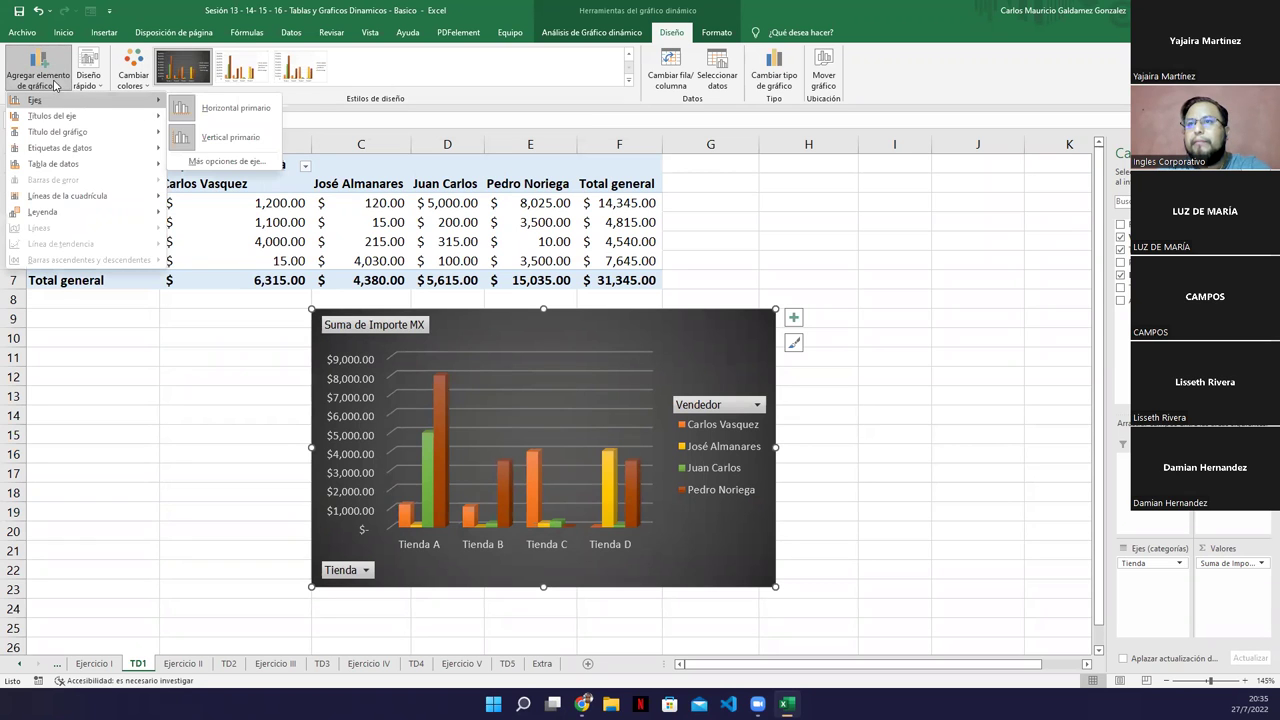
pyautogui.click(55, 84)
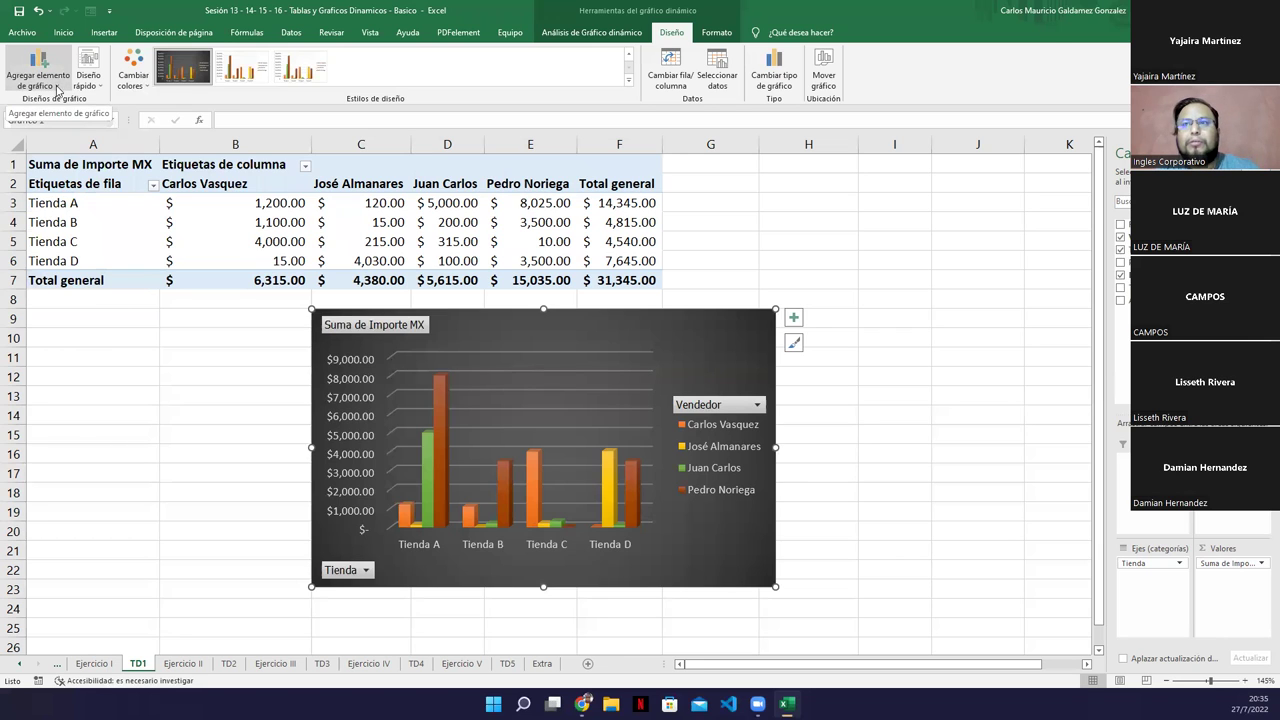
pyautogui.click(57, 86)
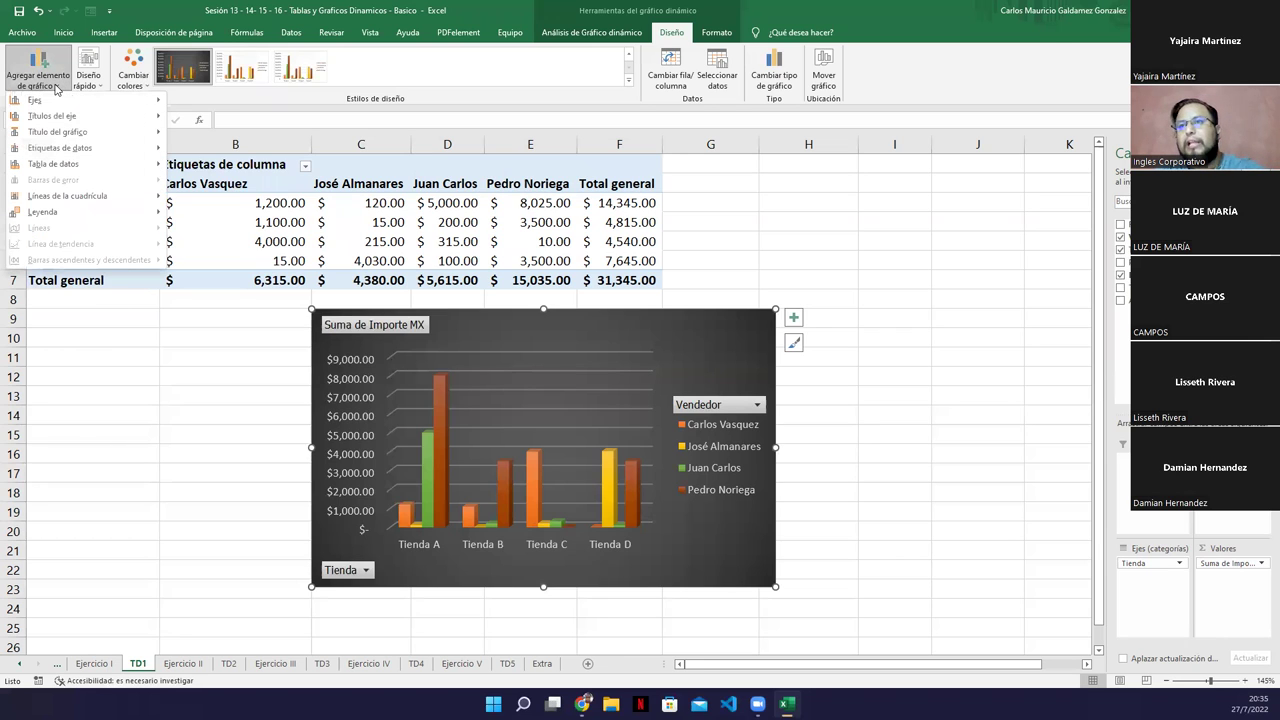
pyautogui.moveTo(78, 103)
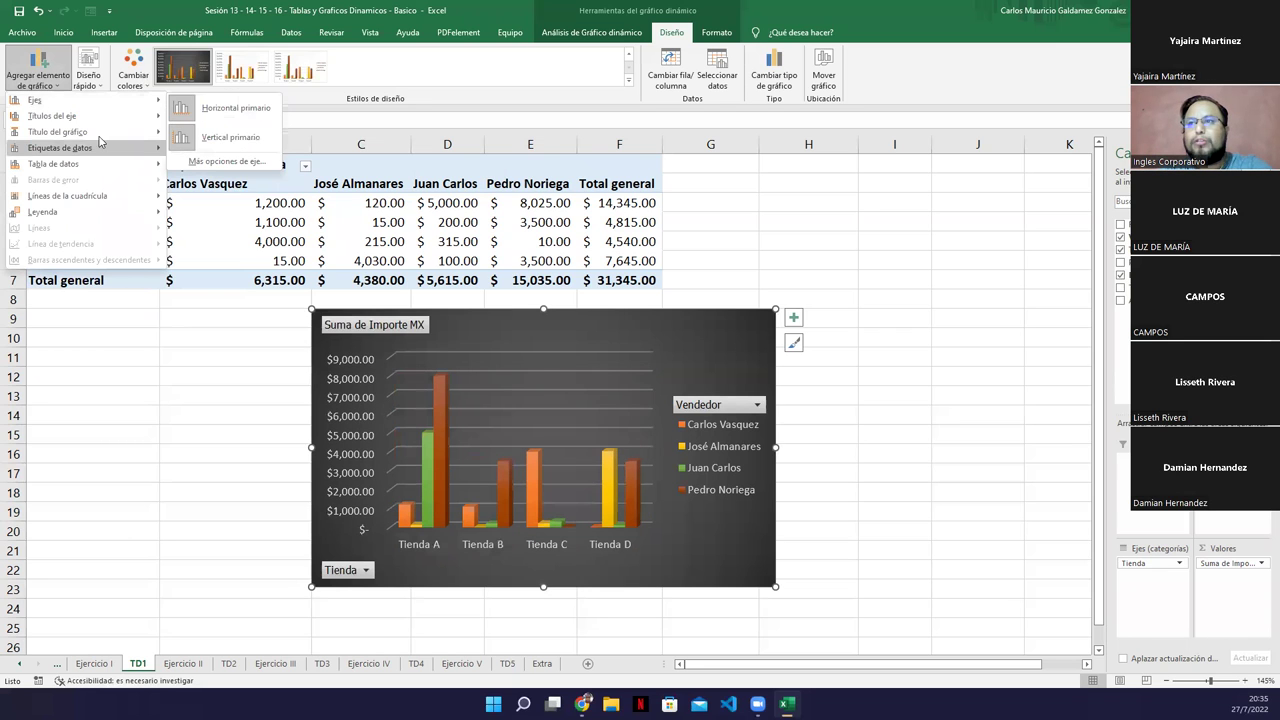
pyautogui.moveTo(100, 131)
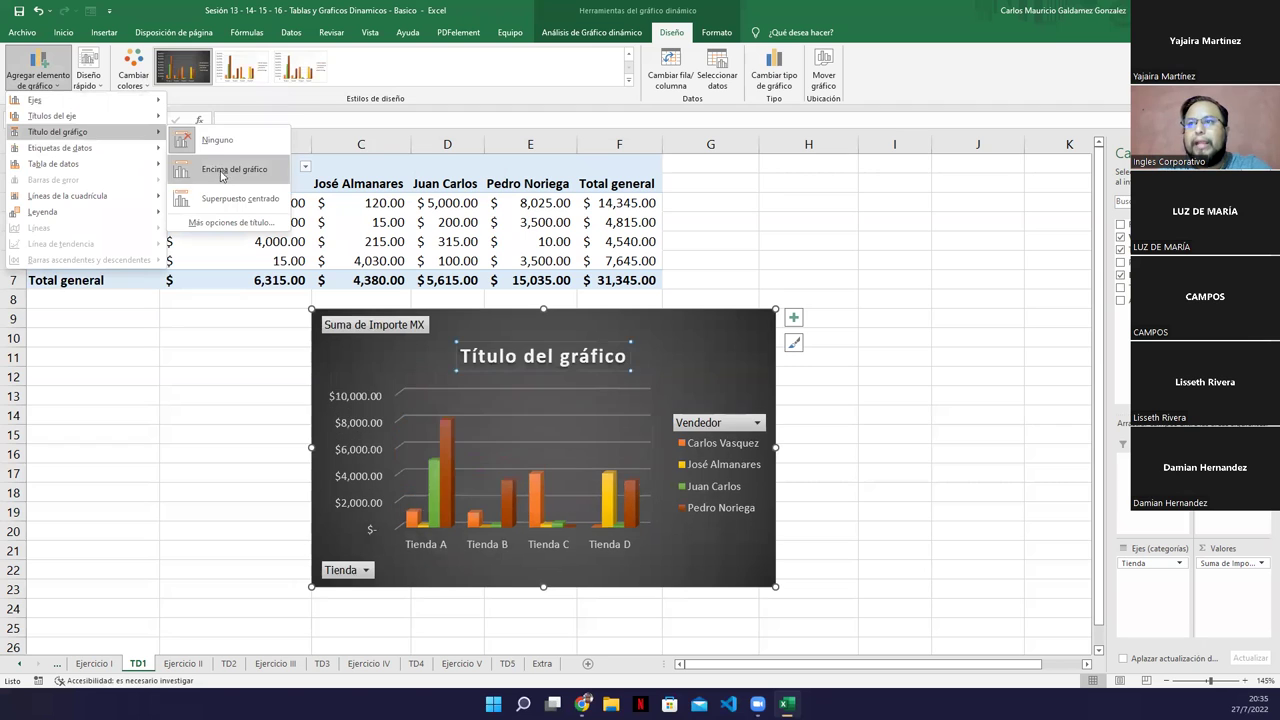
pyautogui.moveTo(147, 107)
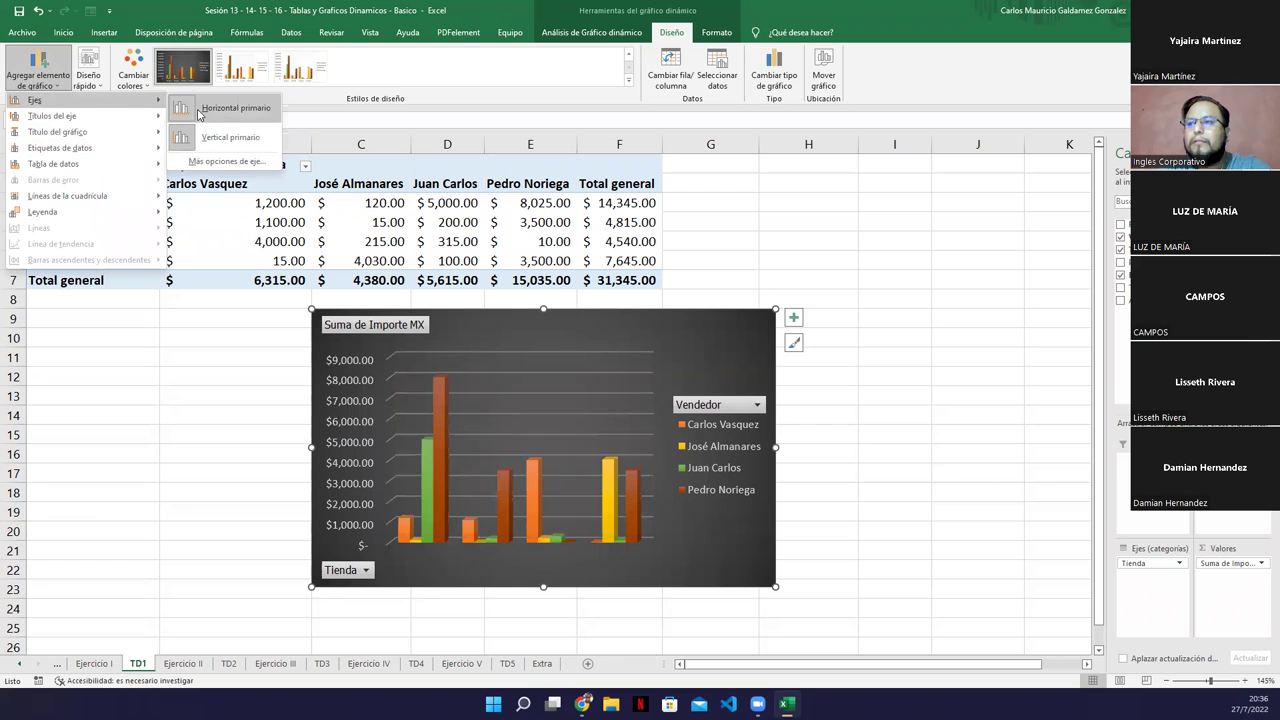
# - Hide the pivot chart's primary horizontal axis and show it again
pyautogui.click(198, 113)
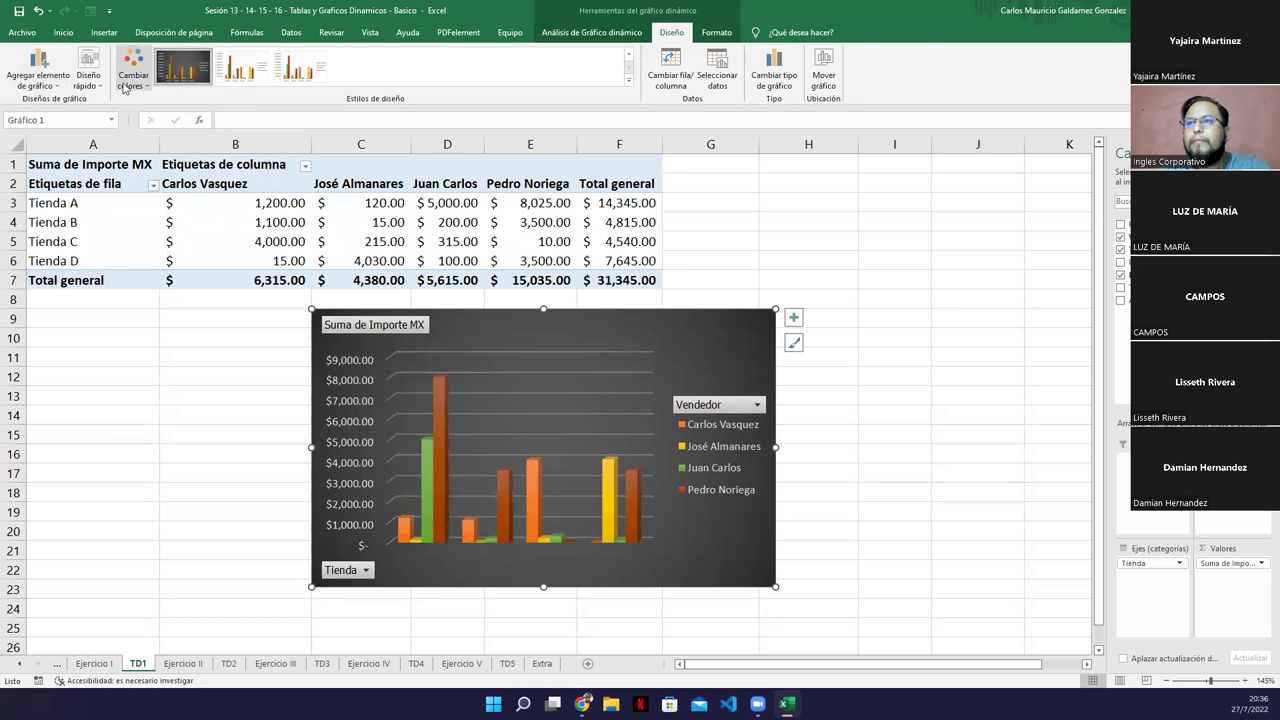
pyautogui.click(38, 84)
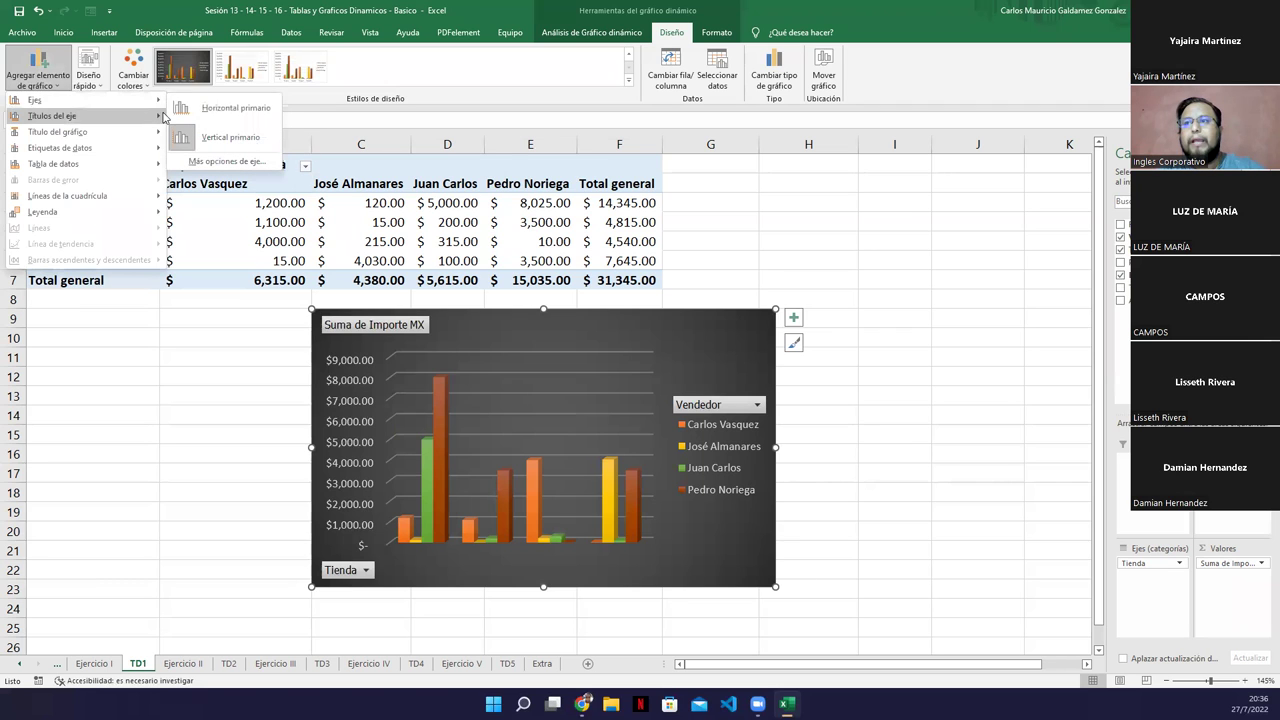
pyautogui.click(184, 112)
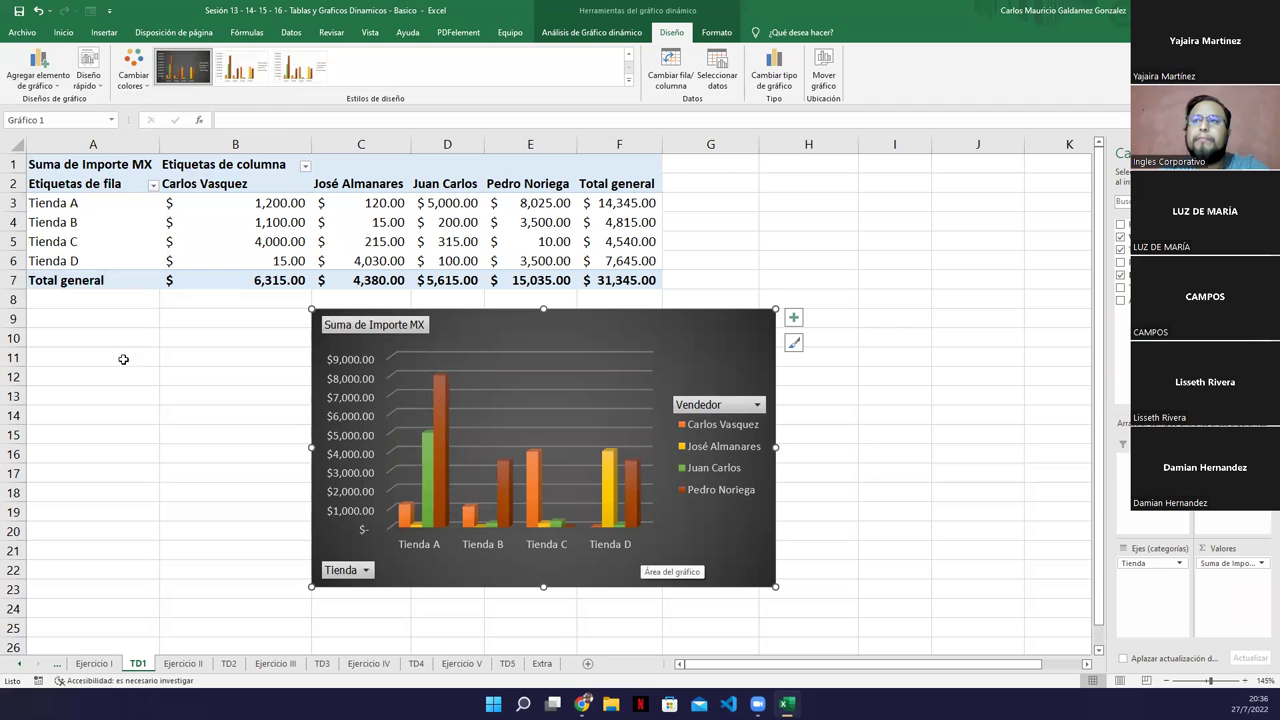
# - Add a primary horizontal axis title to the pivot chart with the text TIENDAS
pyautogui.click(46, 80)
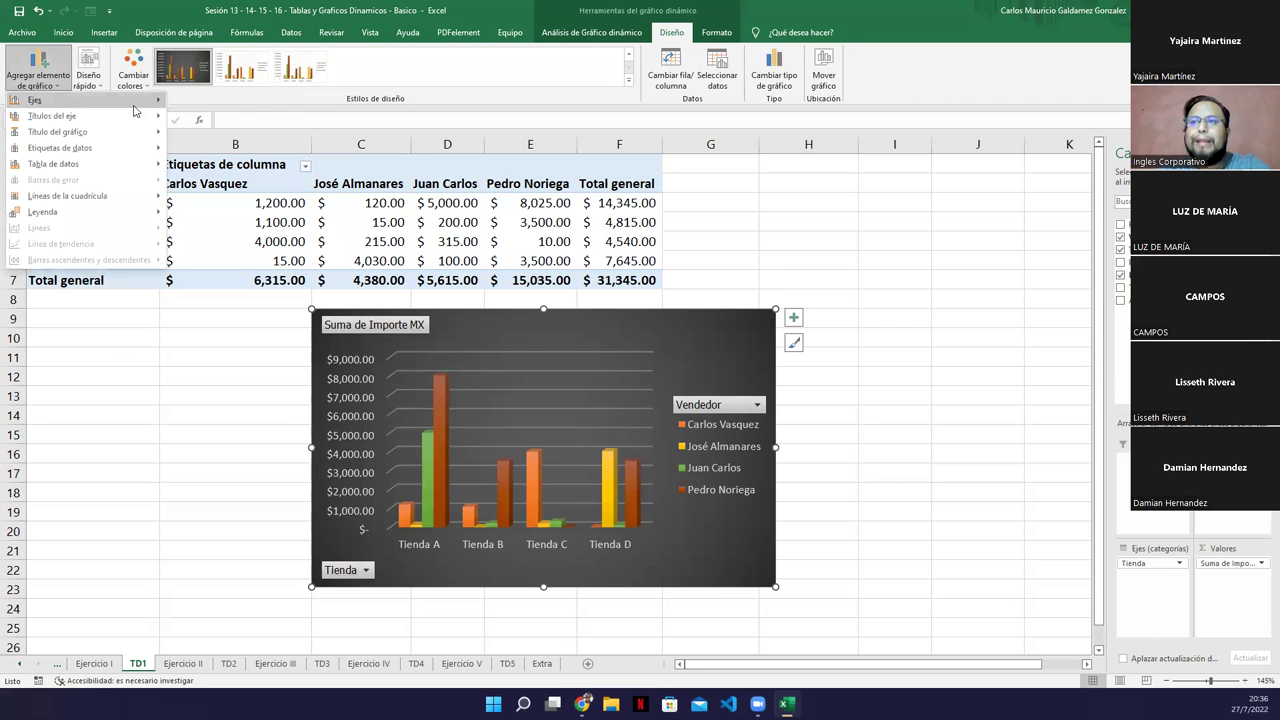
pyautogui.moveTo(137, 102)
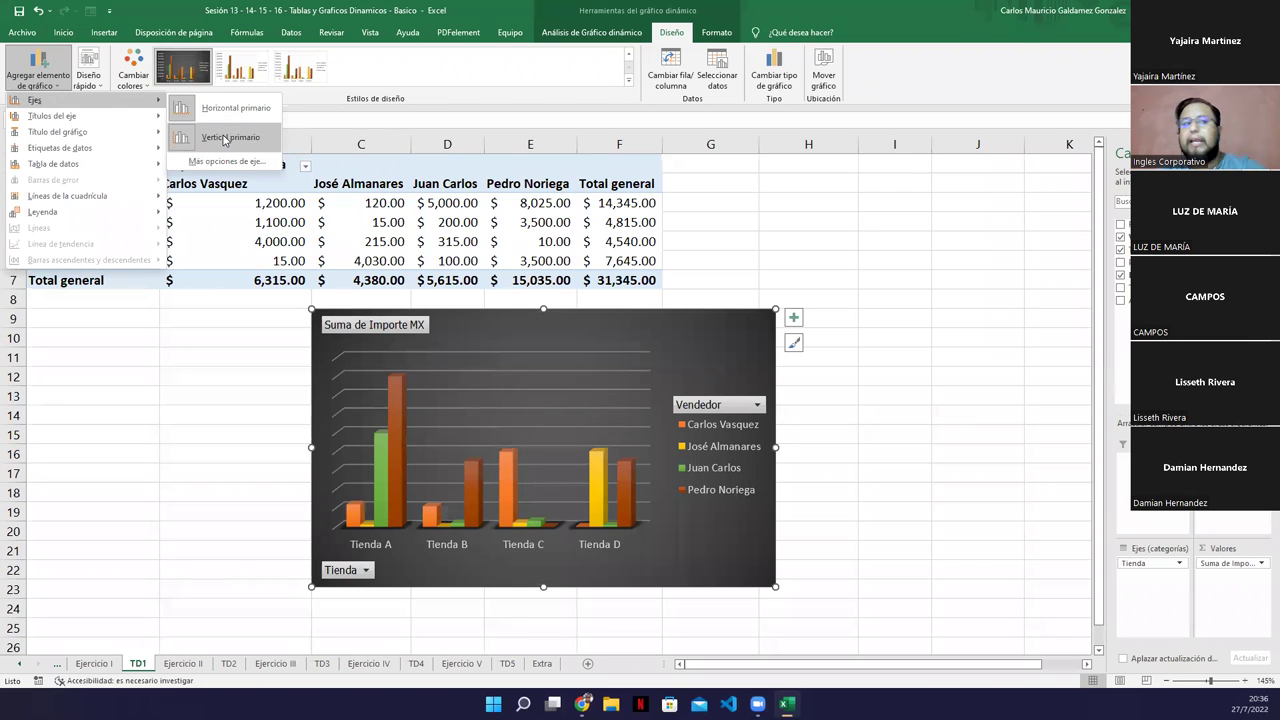
pyautogui.moveTo(112, 120)
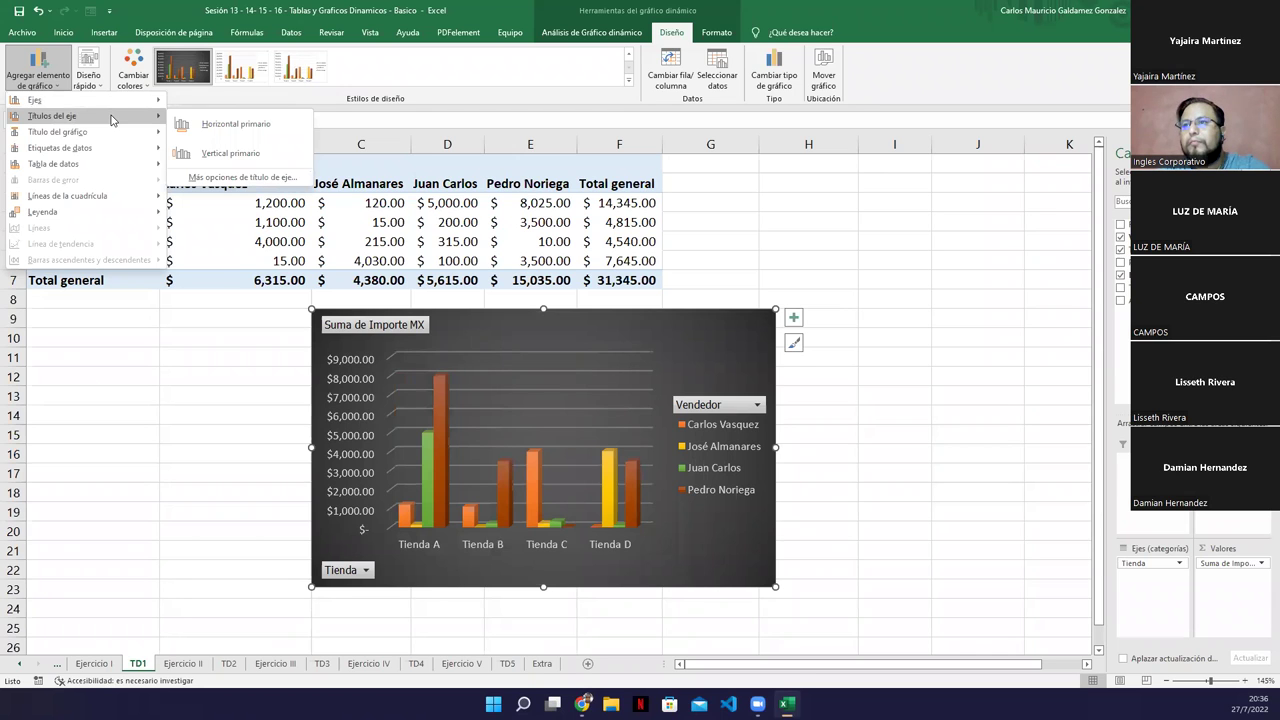
pyautogui.click(234, 127)
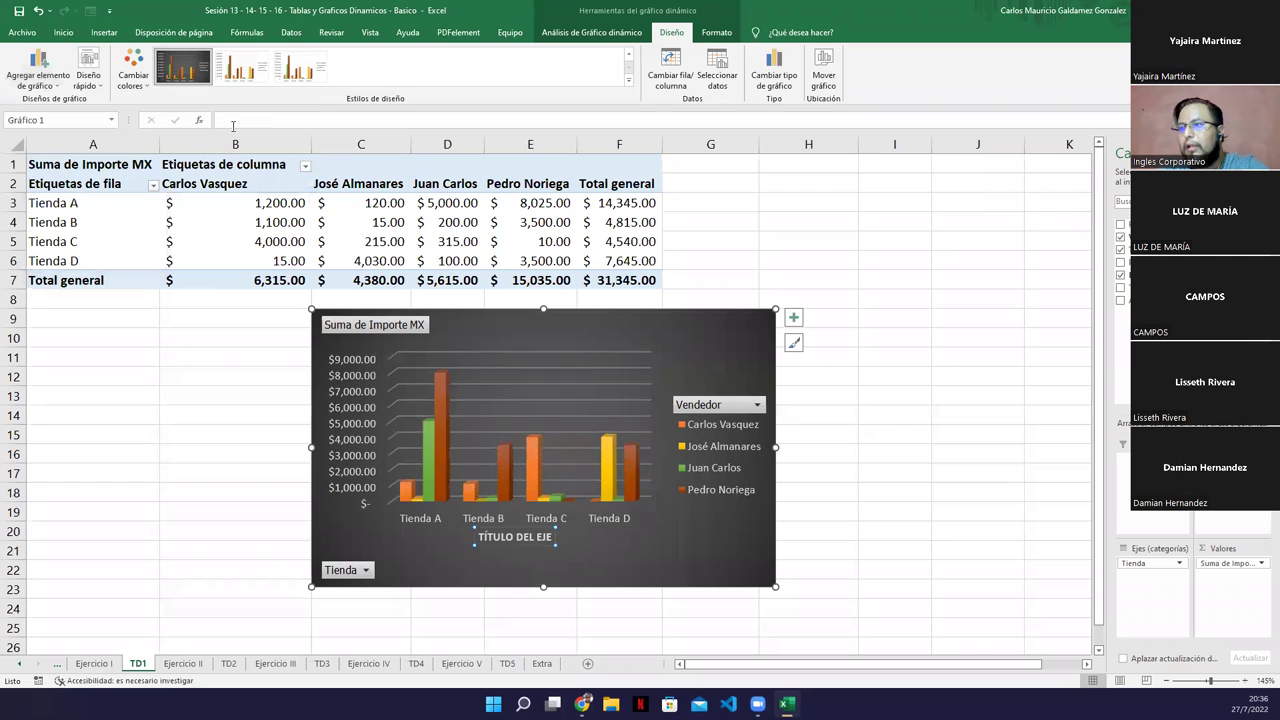
pyautogui.doubleClick(503, 539)
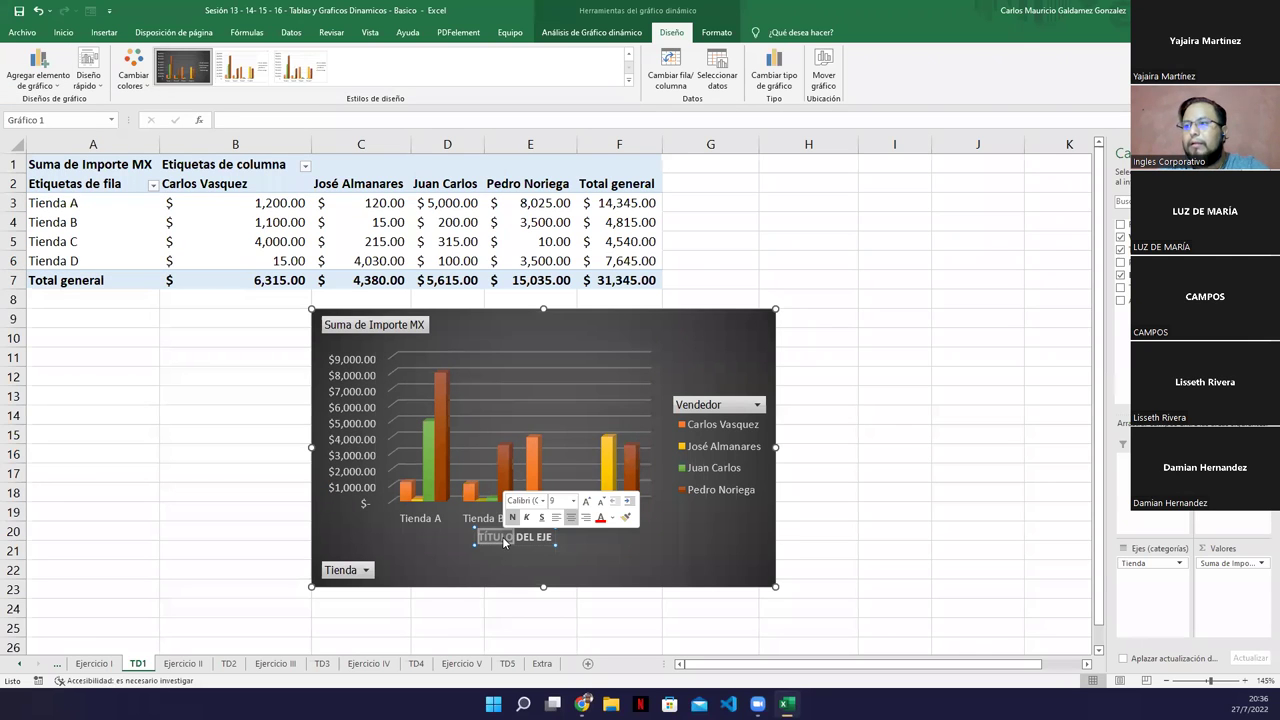
pyautogui.tripleClick(504, 541)
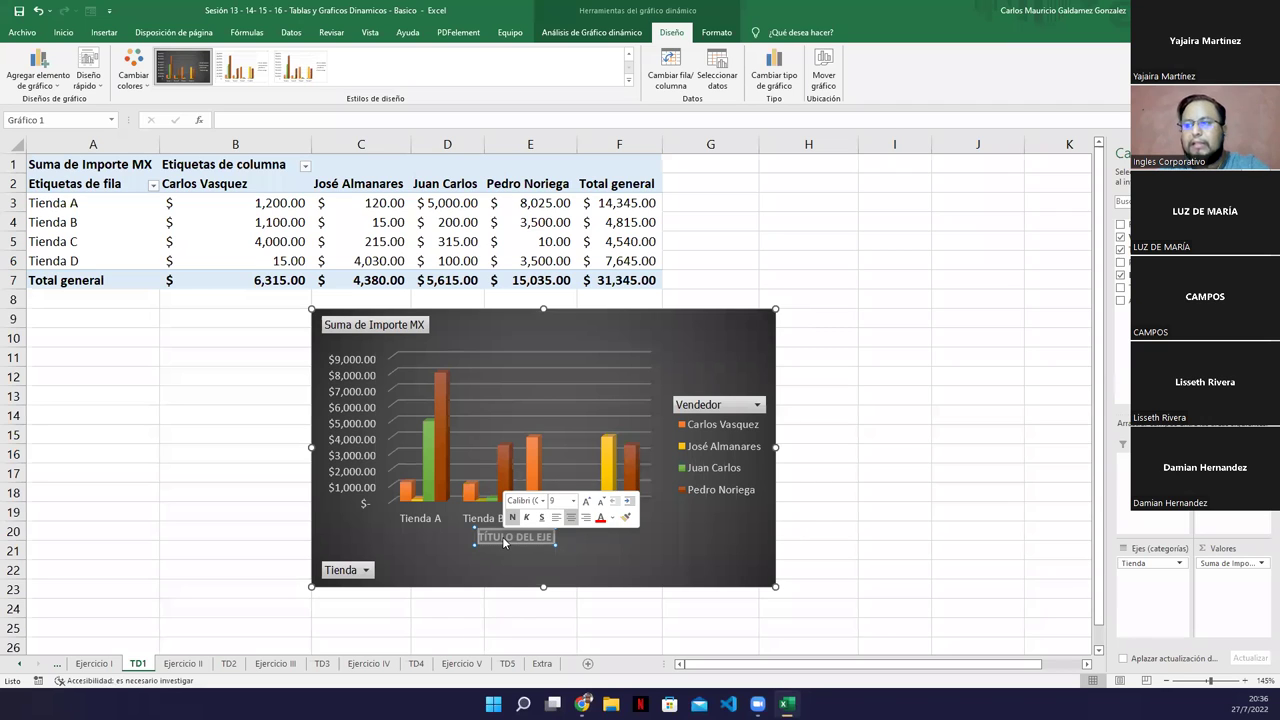
pyautogui.write('TIE')
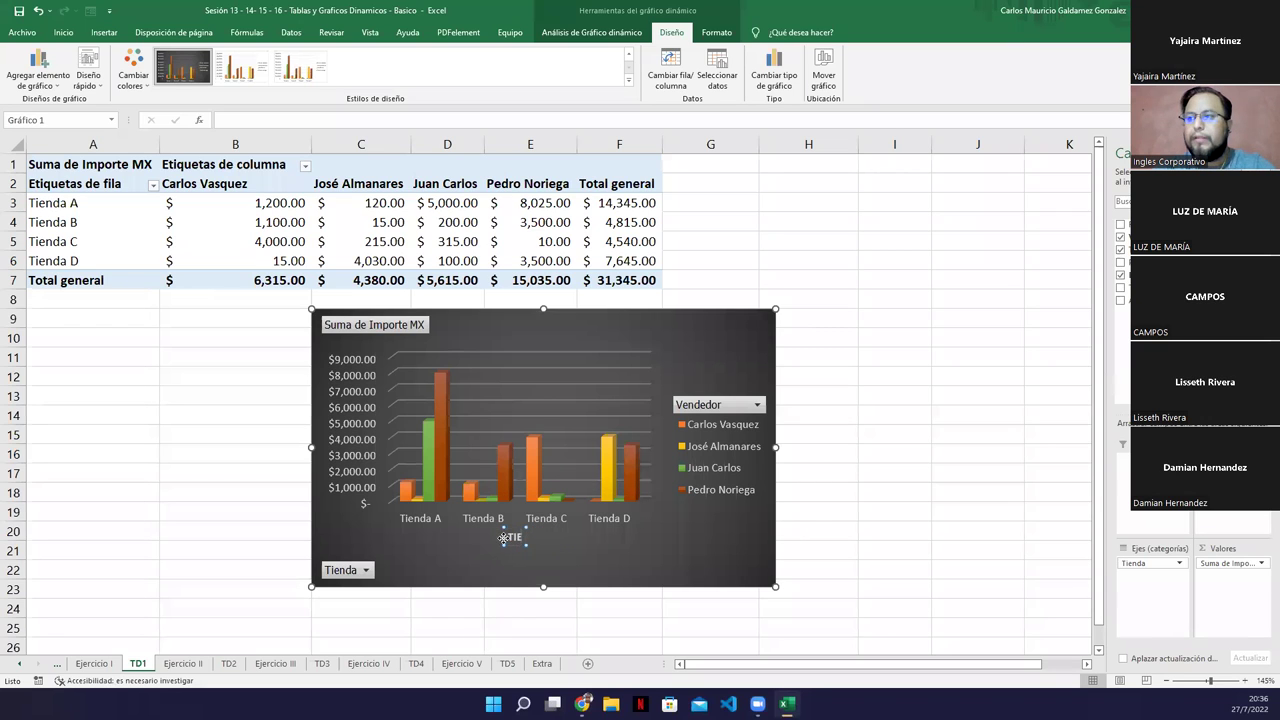
pyautogui.write('NDAS')
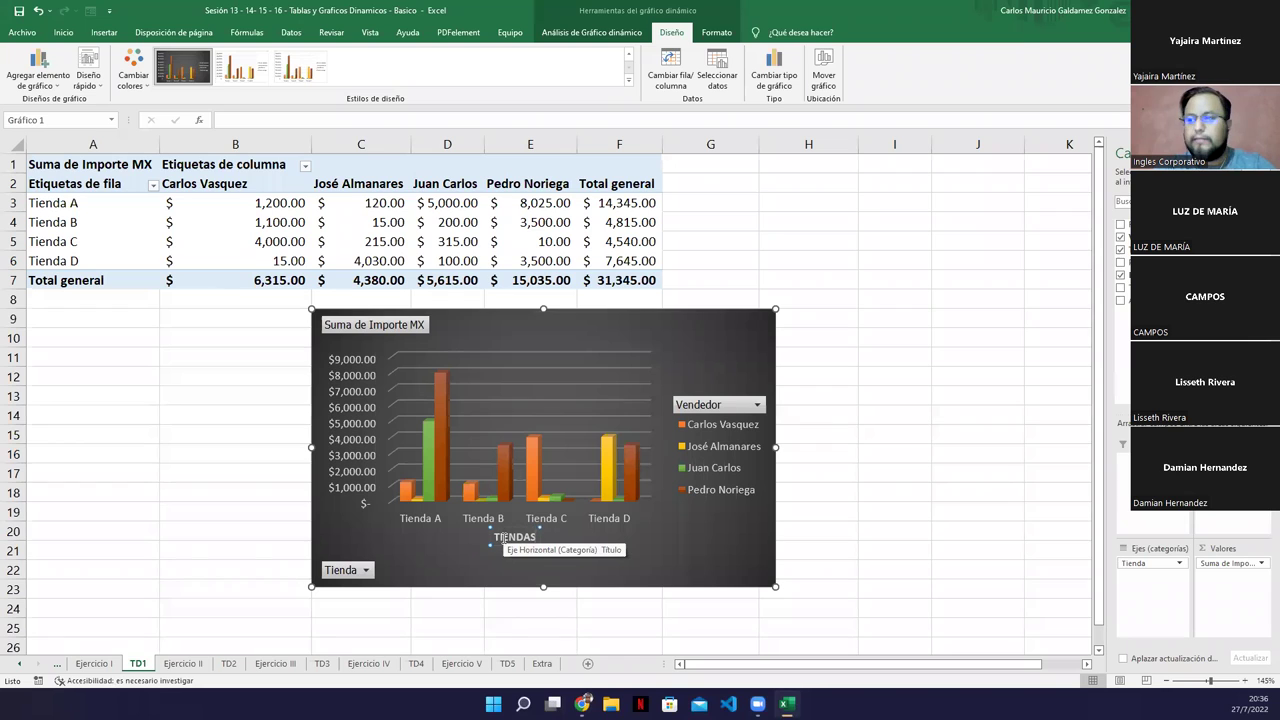
# - Replace the horizontal axis title text with DIFERENTES TIENDAS
pyautogui.press('BackSpace')
pyautogui.press('BackSpace')
pyautogui.press('BackSpace')
pyautogui.press('BackSpace')
pyautogui.press('BackSpace')
pyautogui.press('BackSpace')
pyautogui.press('BackSpace')
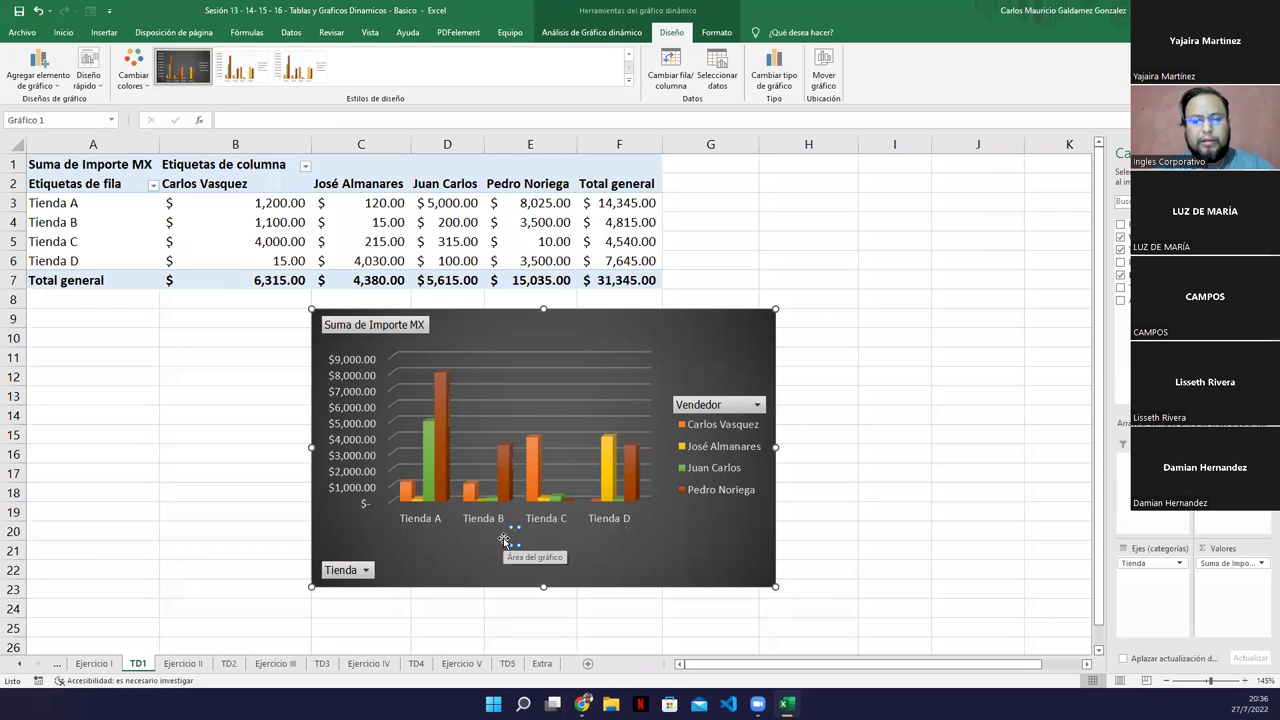
pyautogui.write('DIFERENC')
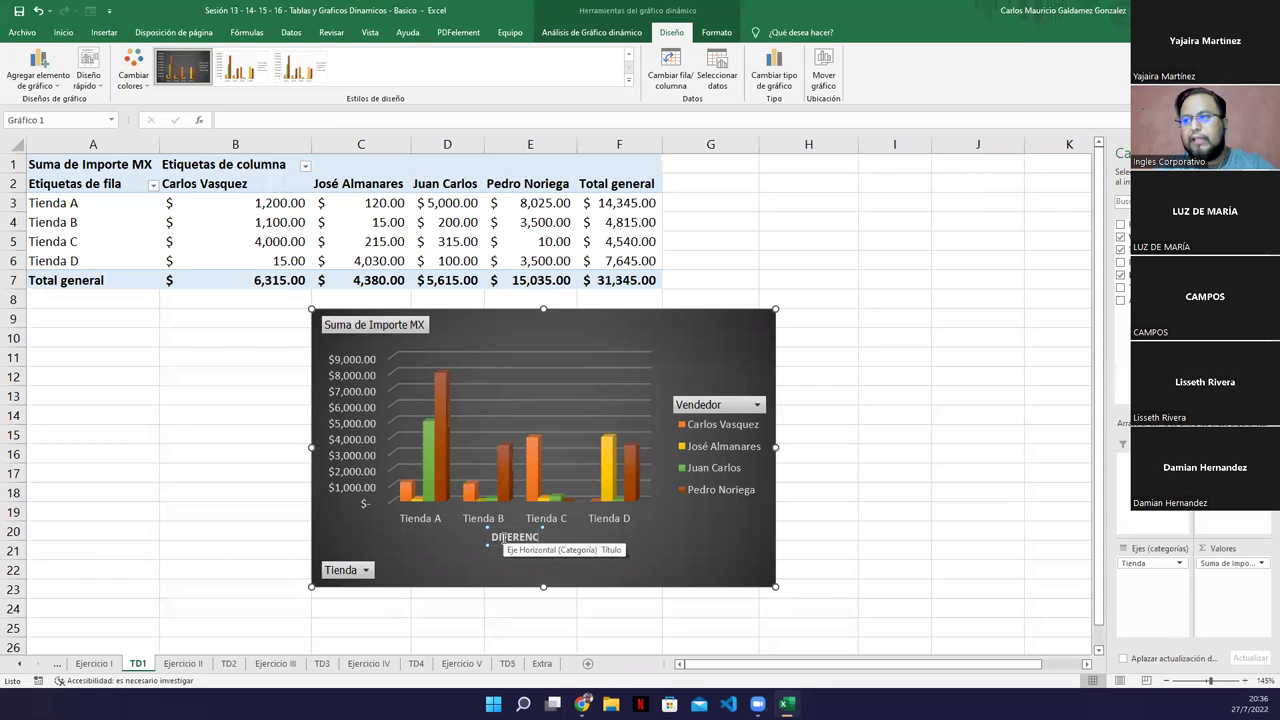
pyautogui.press('BackSpace')
pyautogui.write('TES DI')
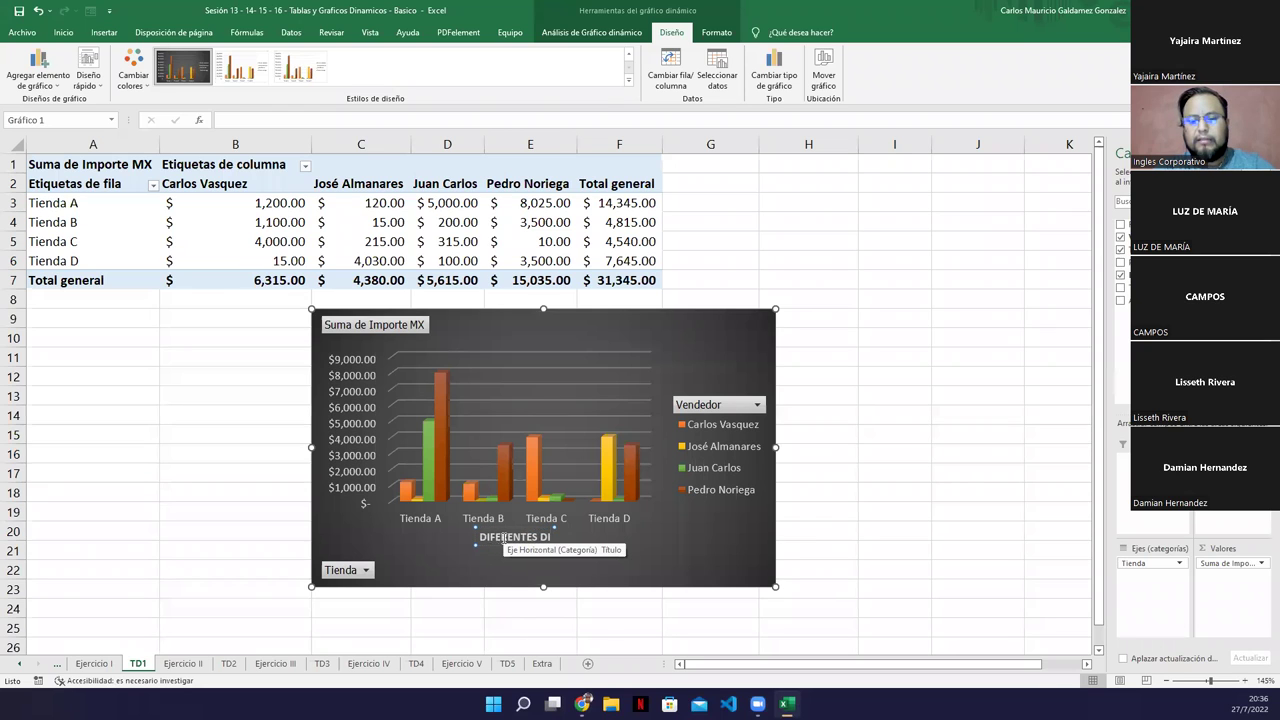
pyautogui.write('ENTAS')
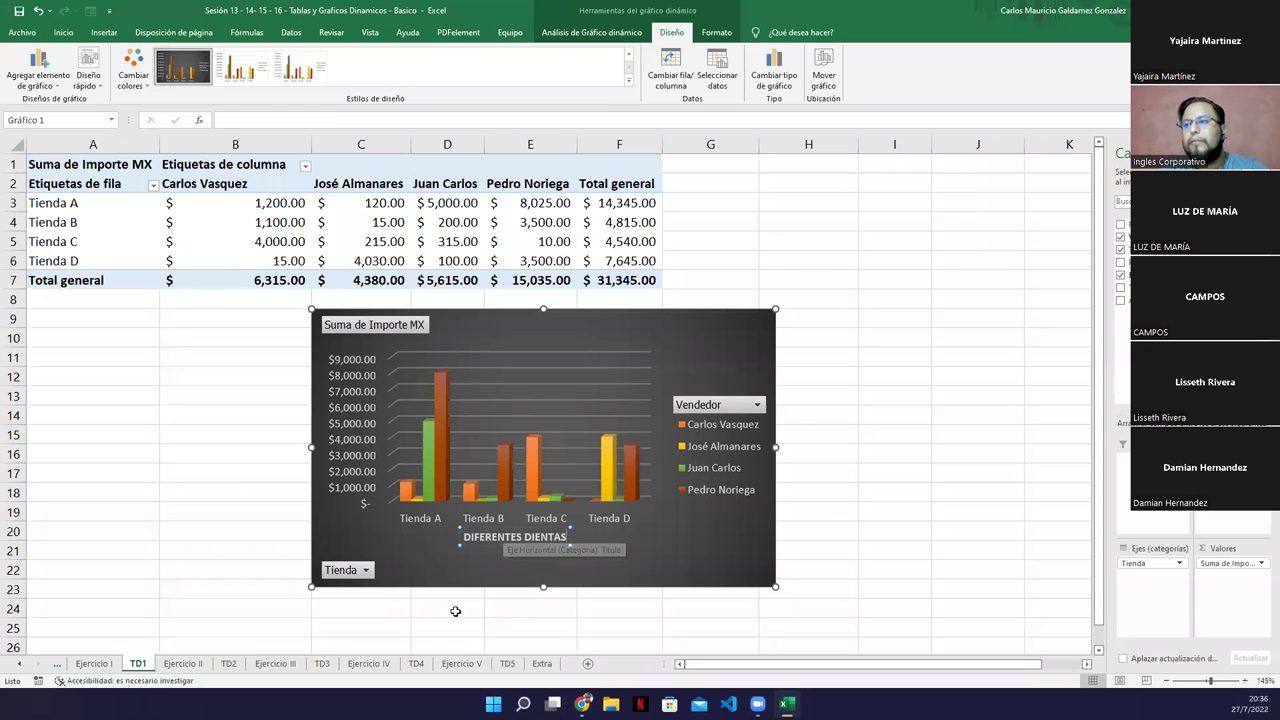
pyautogui.click(478, 548)
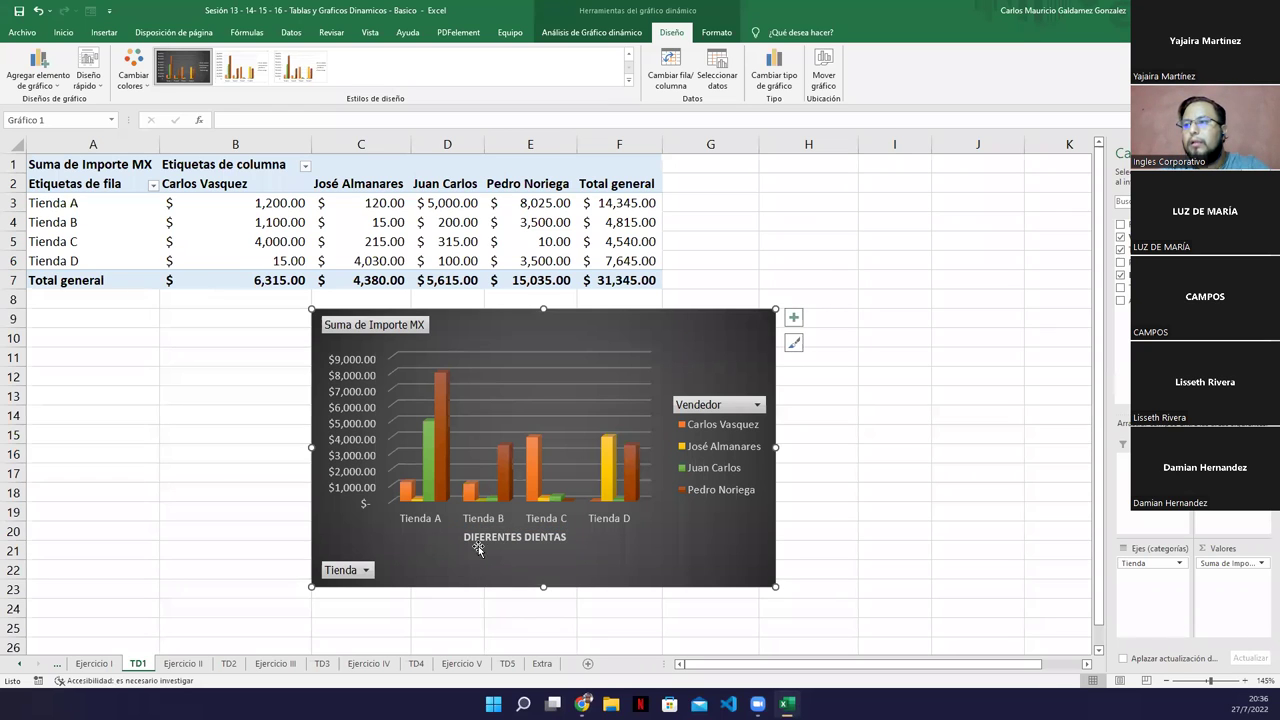
pyautogui.doubleClick(530, 538)
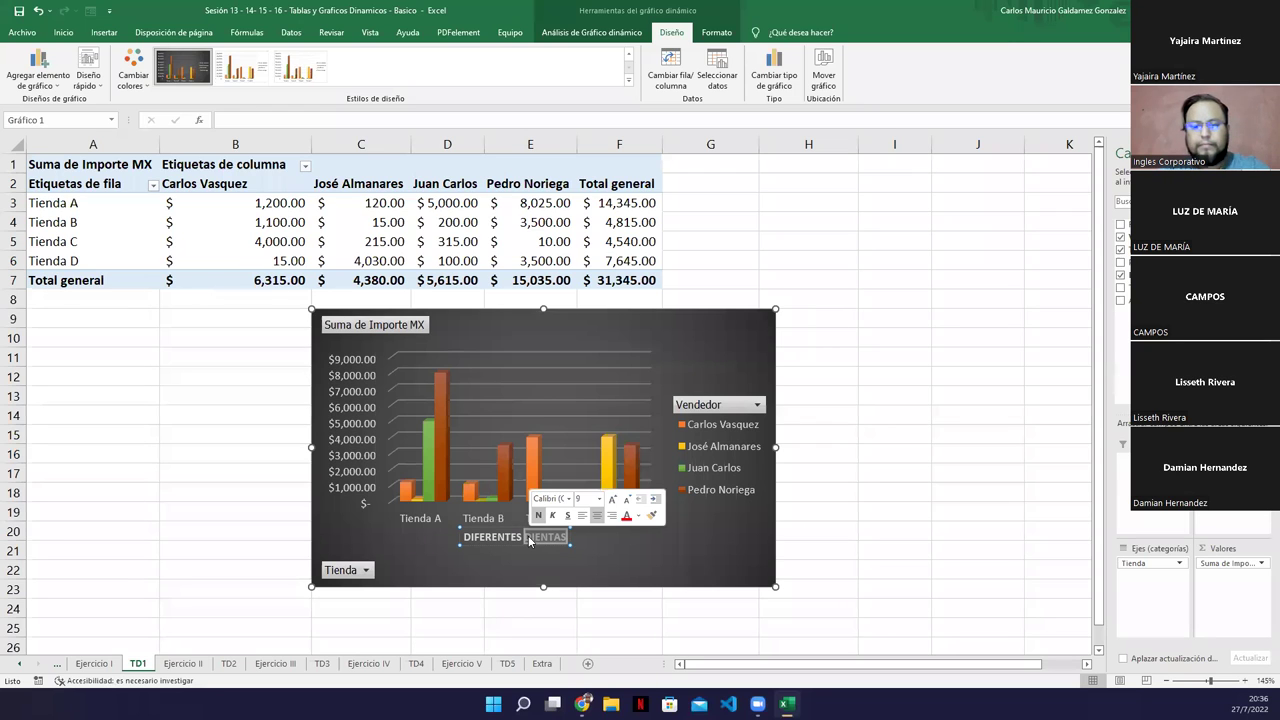
pyautogui.write('TIENDAS')
pyautogui.click(386, 541)
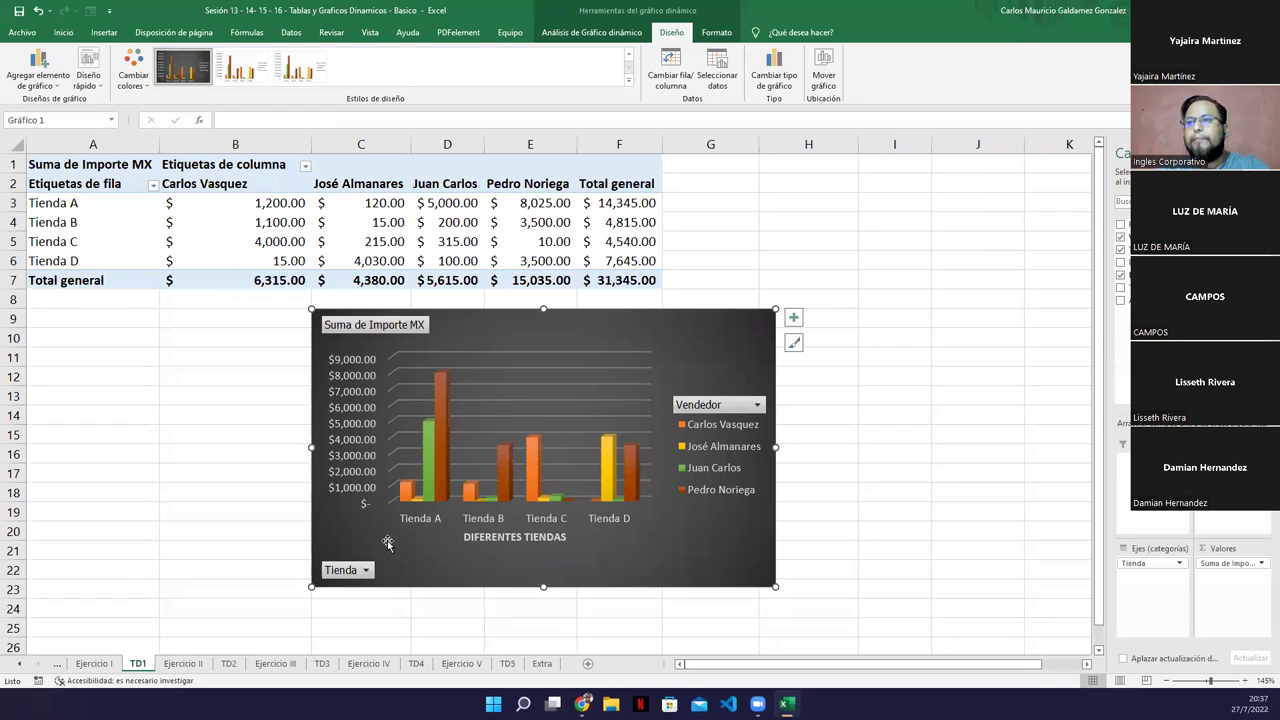
# - Add a primary vertical axis title to the pivot chart with the text MONTO DE VENTAS
pyautogui.click(40, 72)
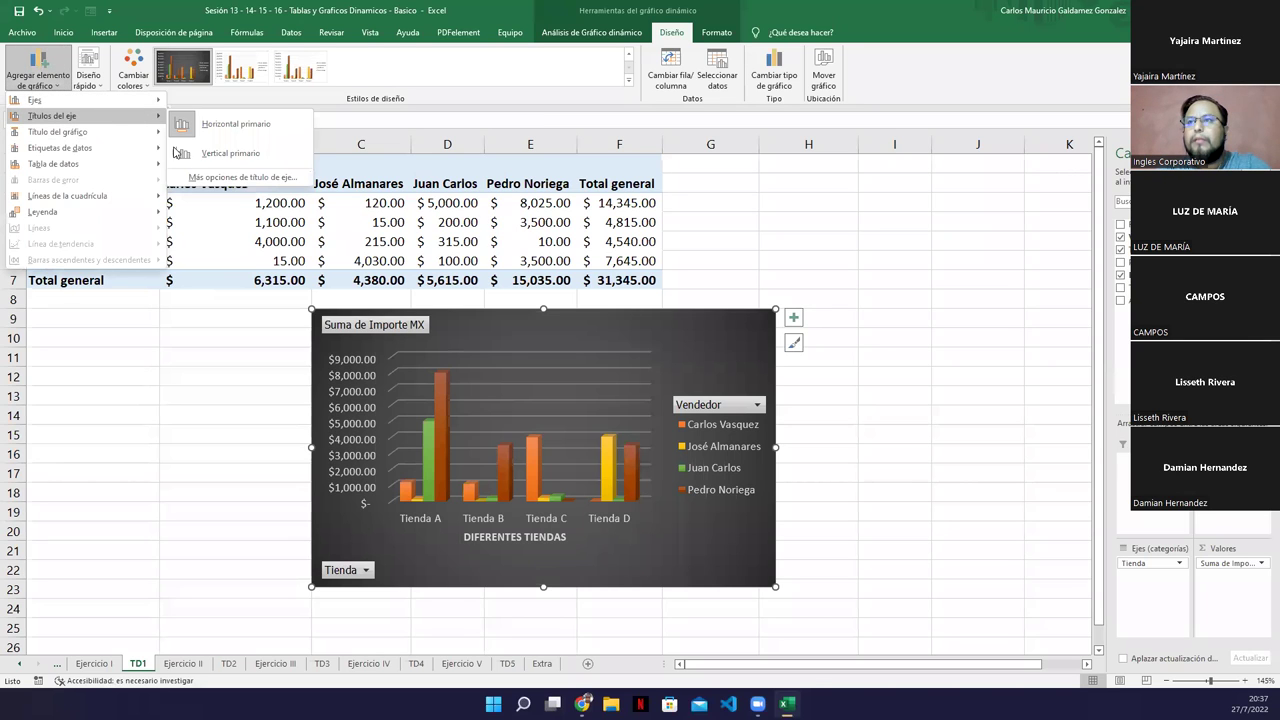
pyautogui.click(186, 156)
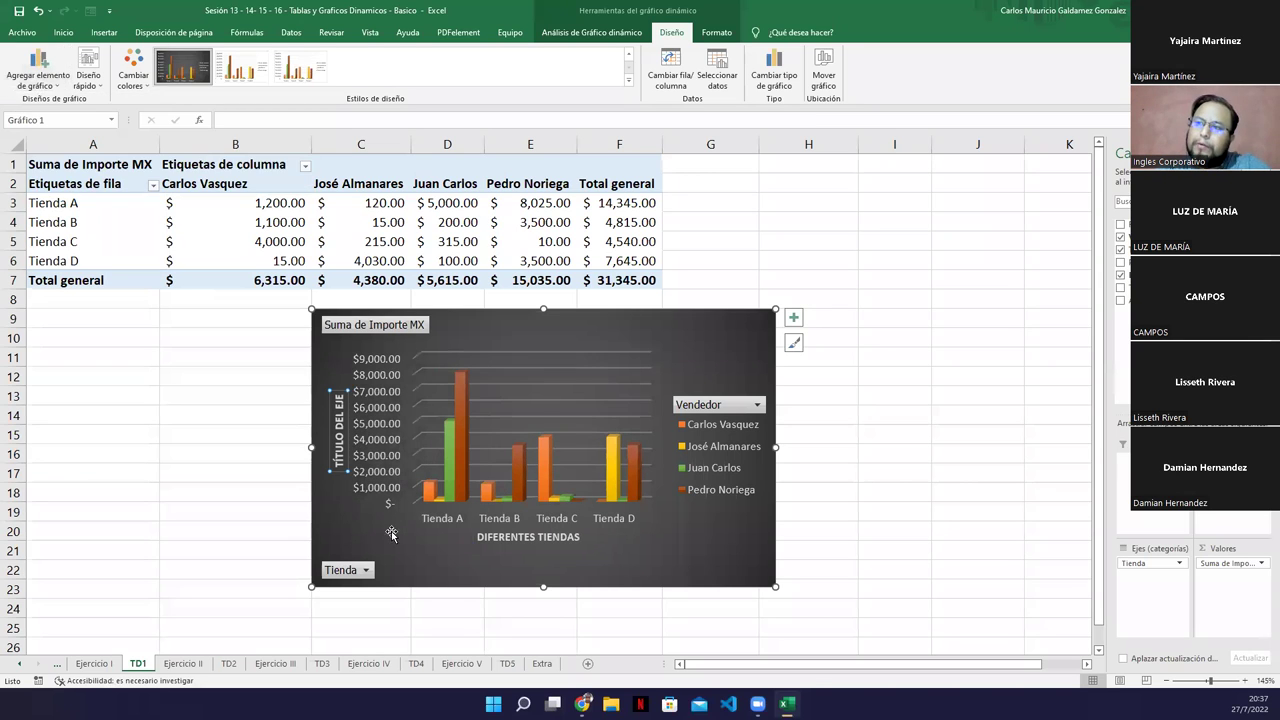
pyautogui.tripleClick(339, 452)
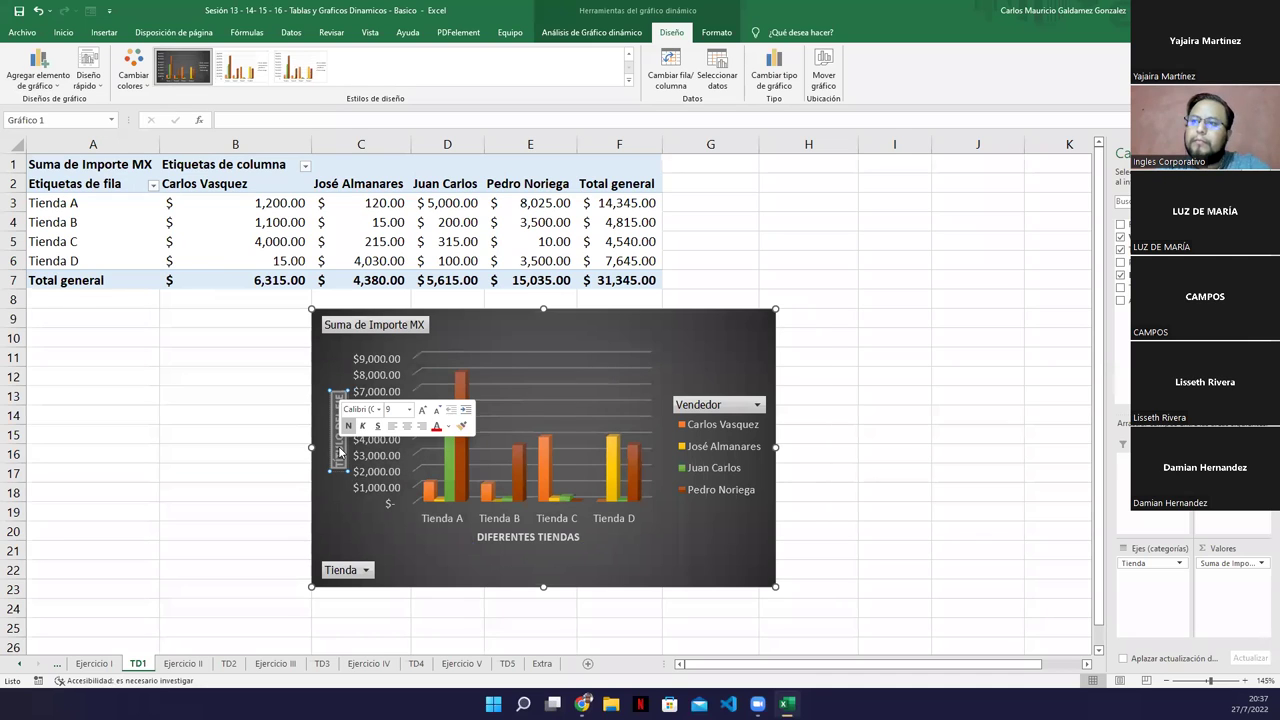
pyautogui.write('MONTO DE VENT')
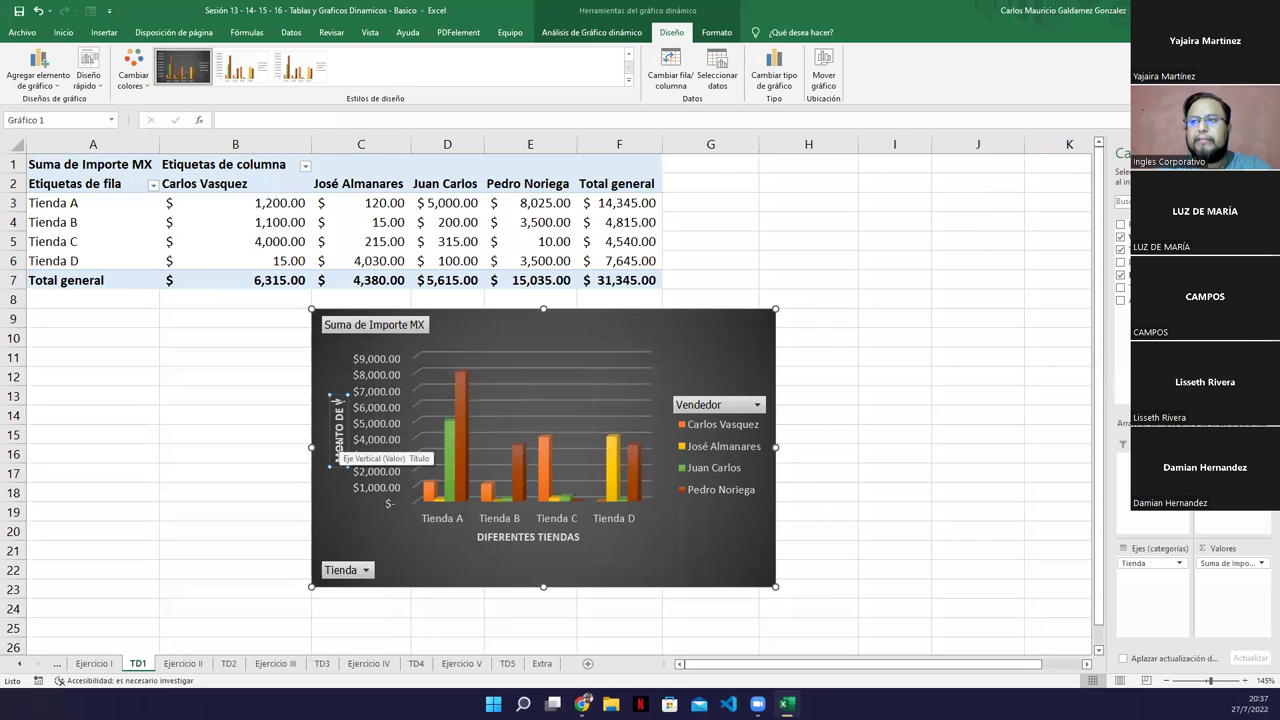
pyautogui.write('AS')
pyautogui.click(362, 537)
# - Add a chart title above the plot with the text "Vendedor por tienda" and select its word "por"
pyautogui.click(60, 82)
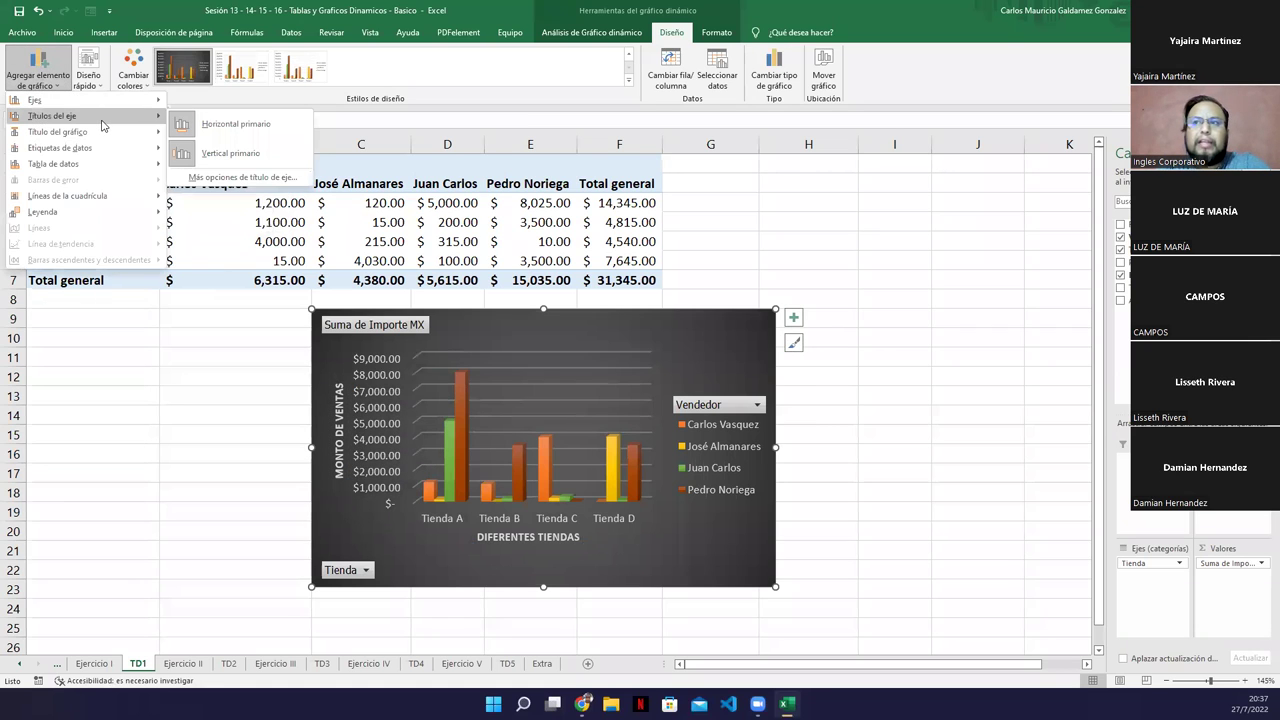
pyautogui.moveTo(118, 137)
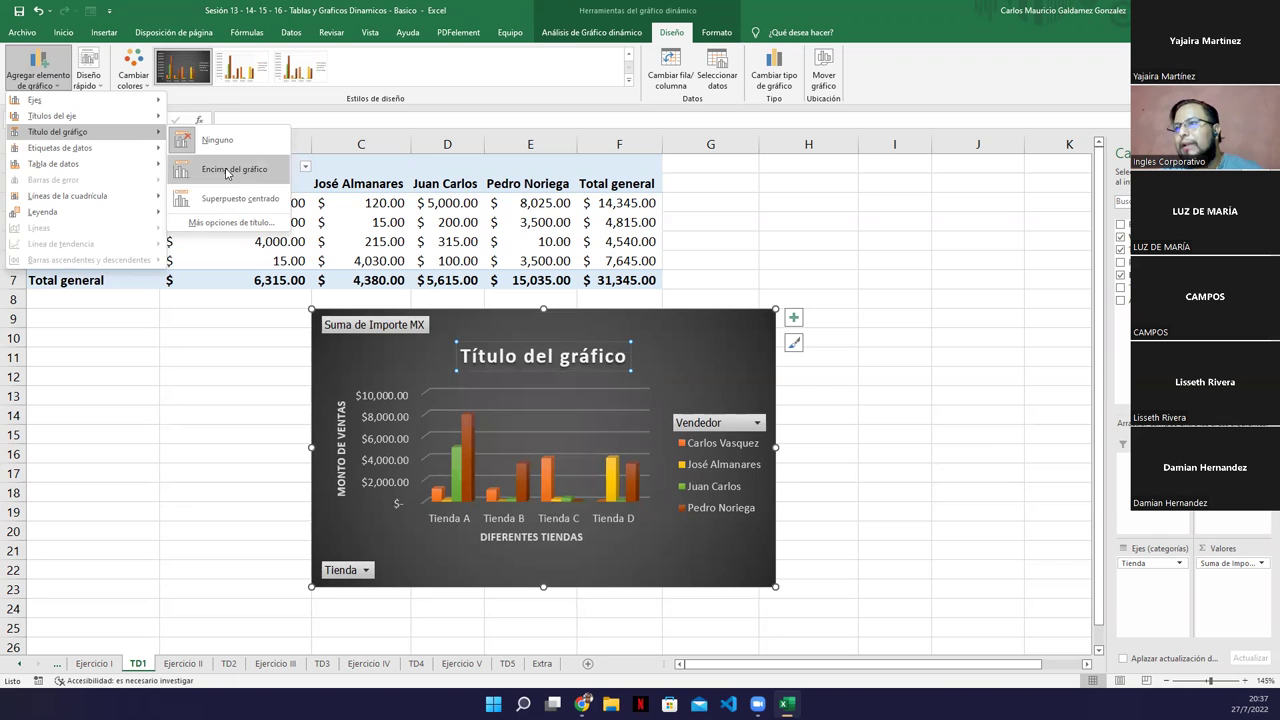
pyautogui.click(228, 172)
pyautogui.click(534, 362)
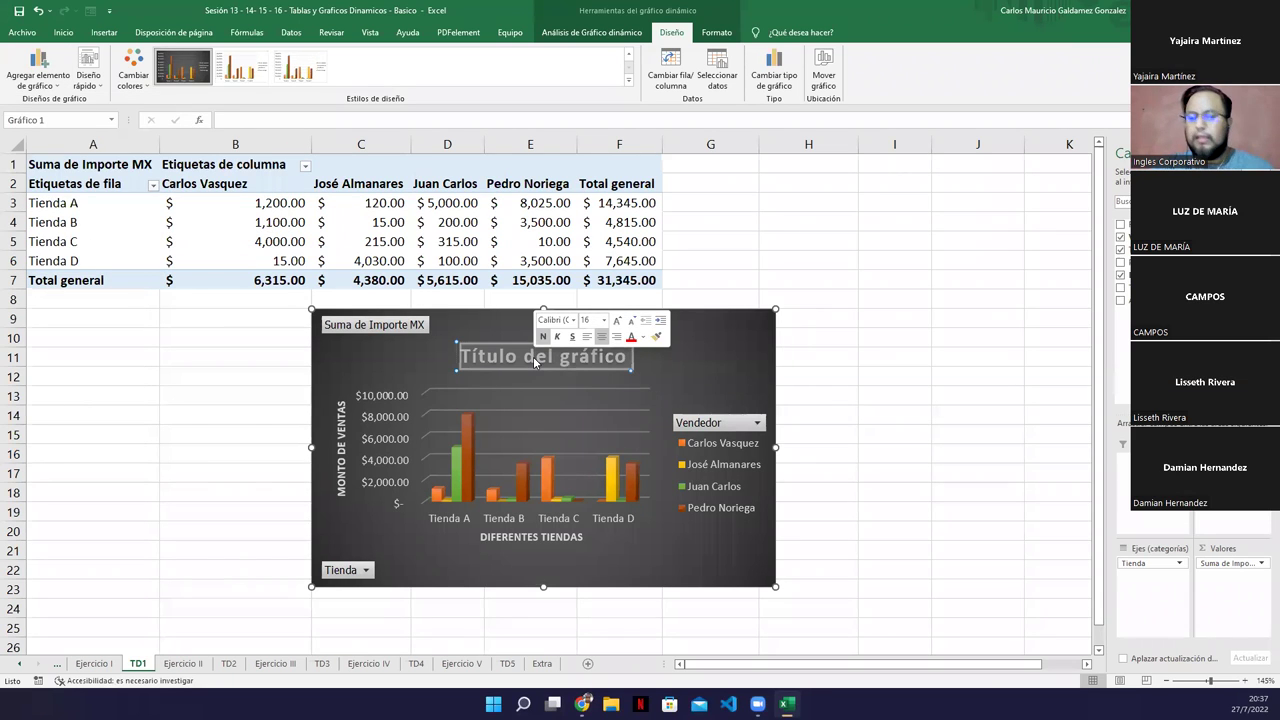
pyautogui.write('Ve')
pyautogui.press('BackSpace')
pyautogui.write('endedor por tienda')
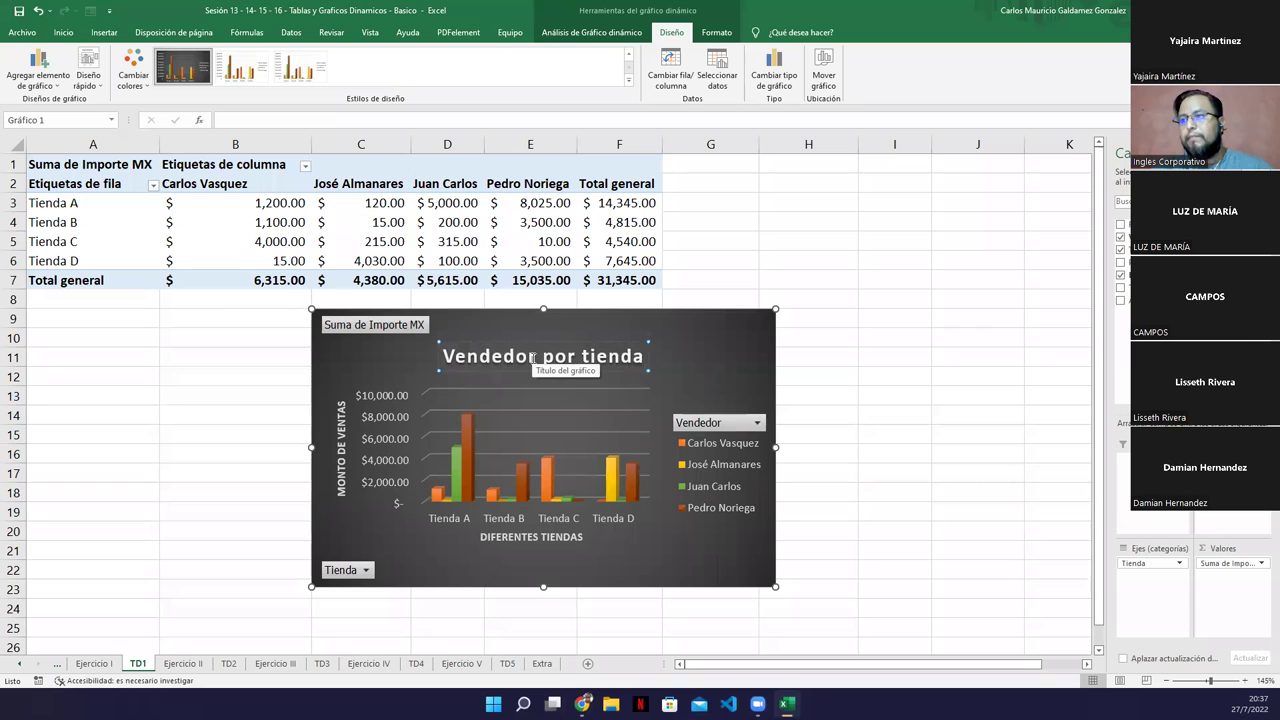
pyautogui.doubleClick(550, 355)
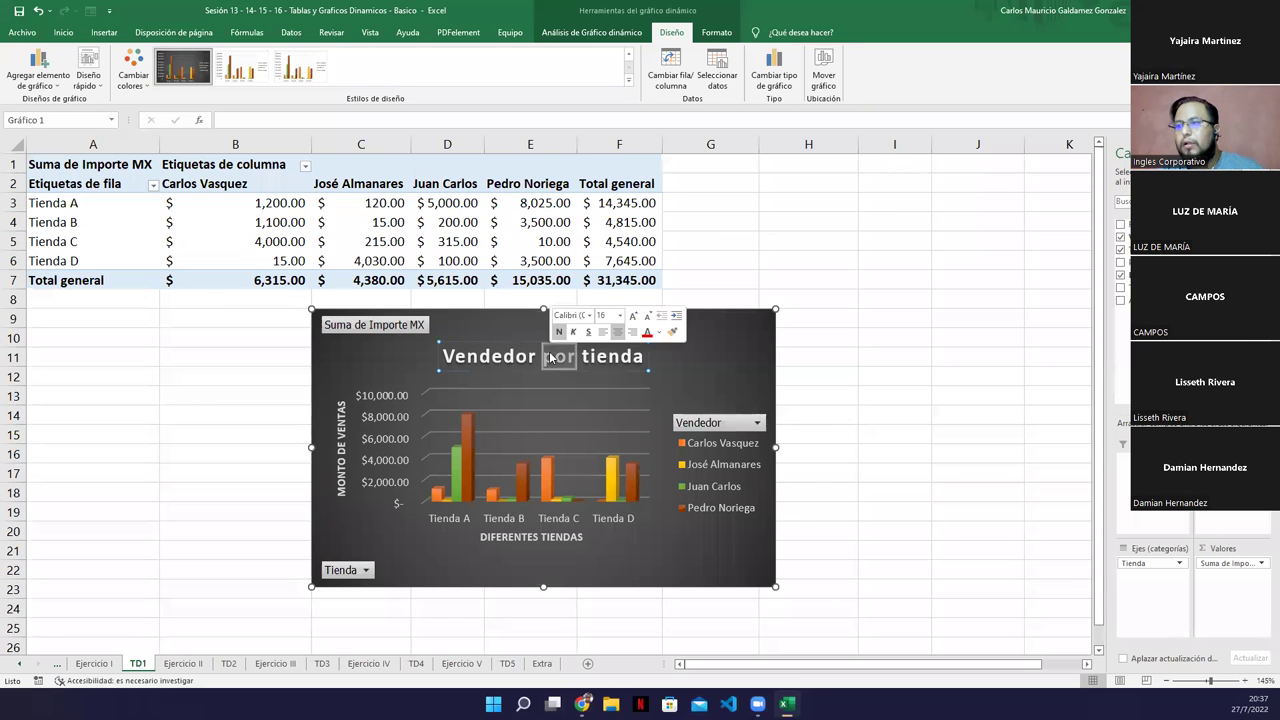
# - Replace the word "por" in the chart title with "vs" so it reads "Vendedor vs tienda"
pyautogui.write('x')
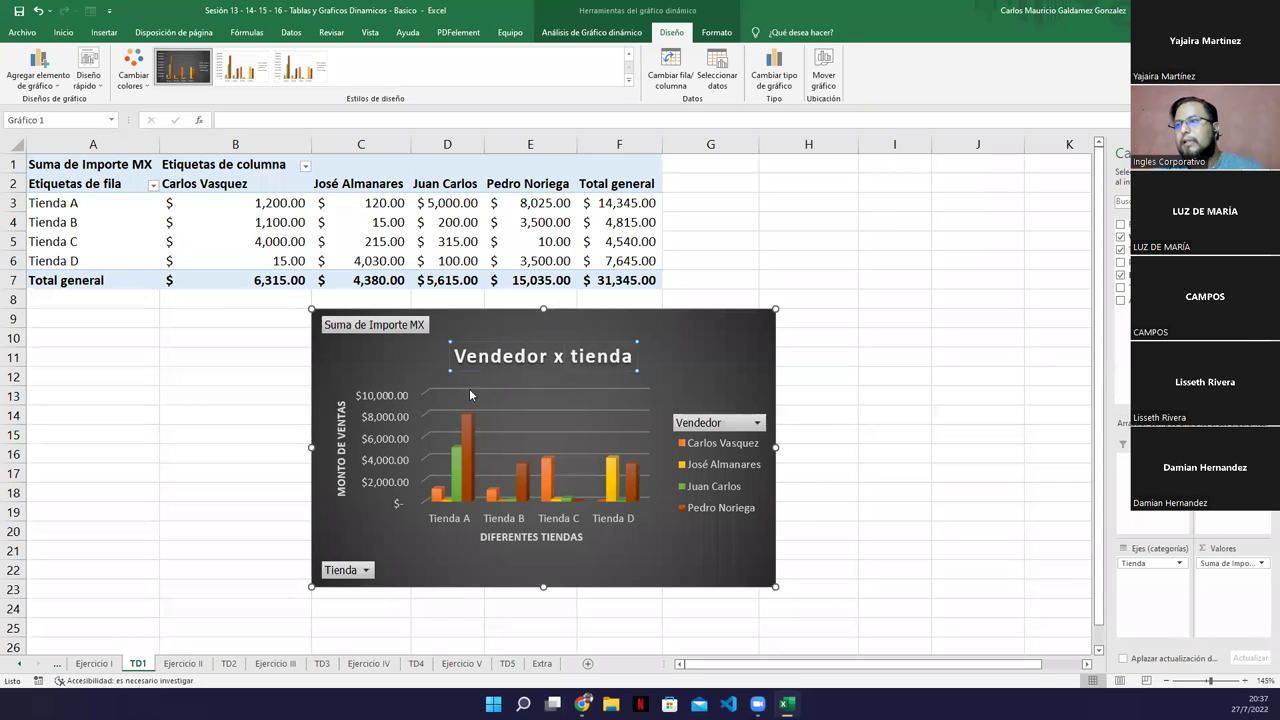
pyautogui.press('BackSpace')
pyautogui.write('vs')
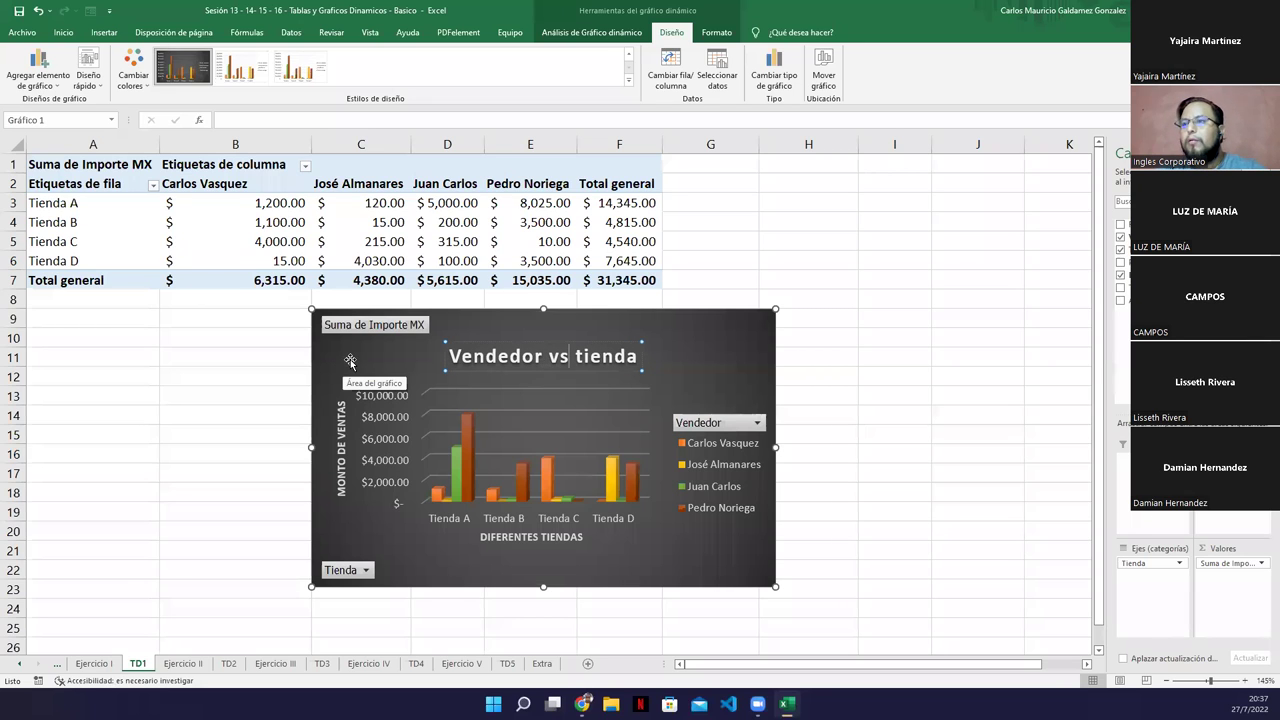
# - Remove the title from the pivot chart and undo the removal
pyautogui.click(38, 72)
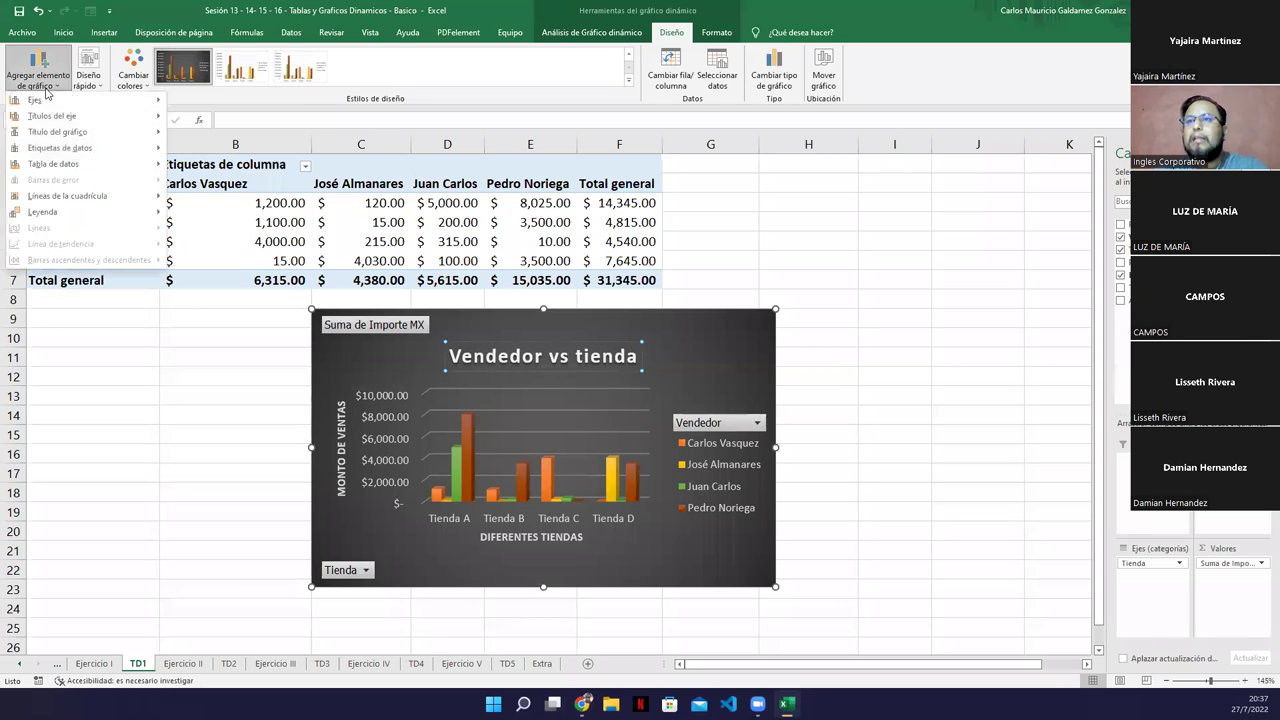
pyautogui.moveTo(125, 134)
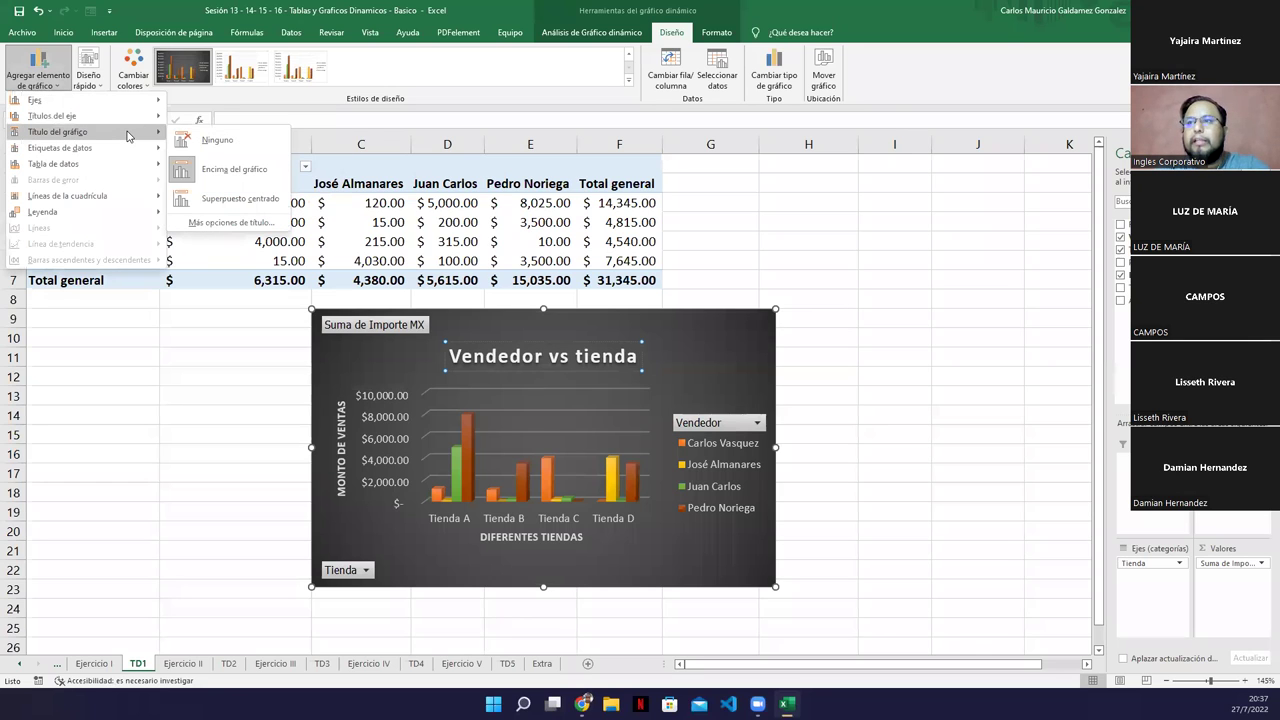
pyautogui.click(194, 143)
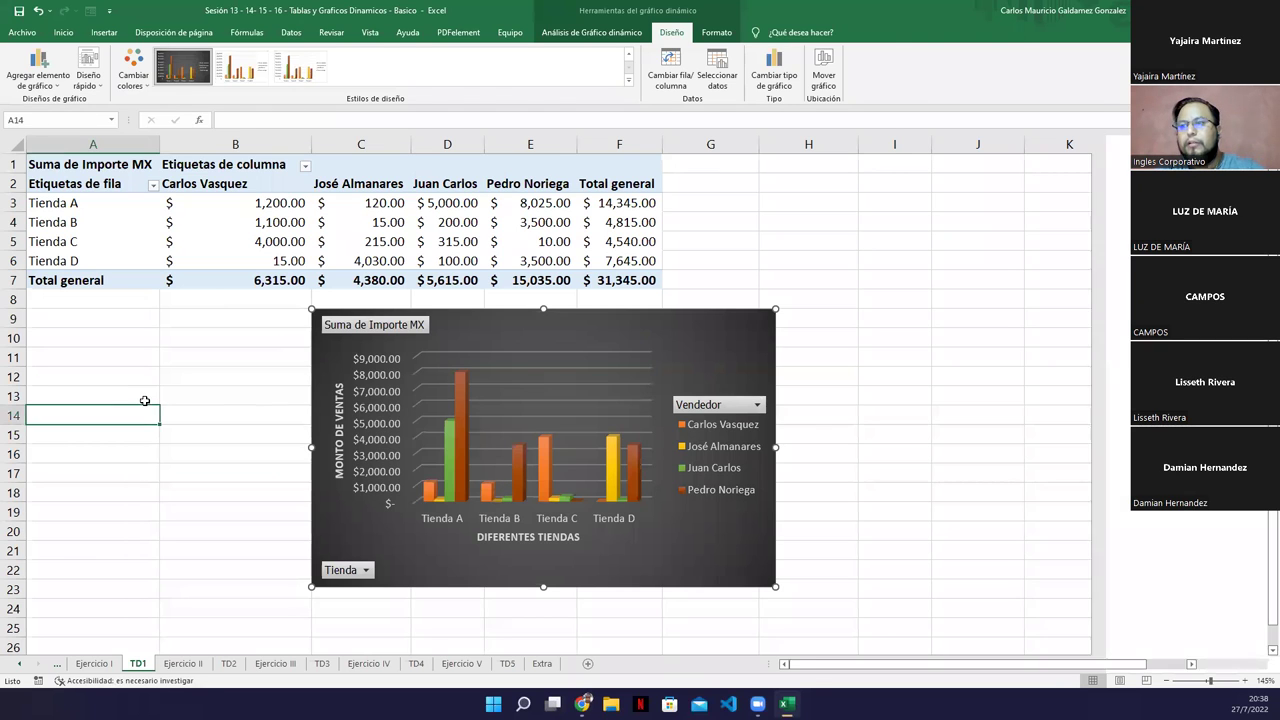
pyautogui.hotkey('ctrl', 'z')
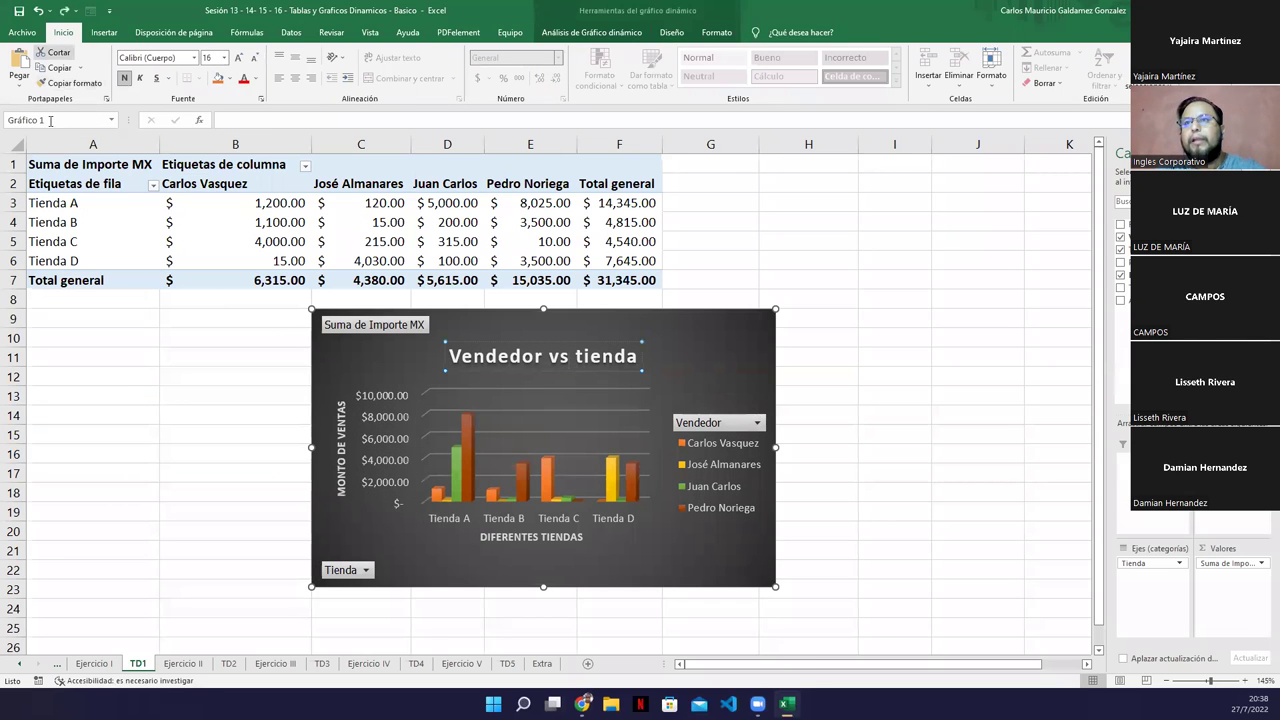
# - Examine the chart element options for data labels, data table, gridlines and legend on the pivot chart
pyautogui.click(337, 349)
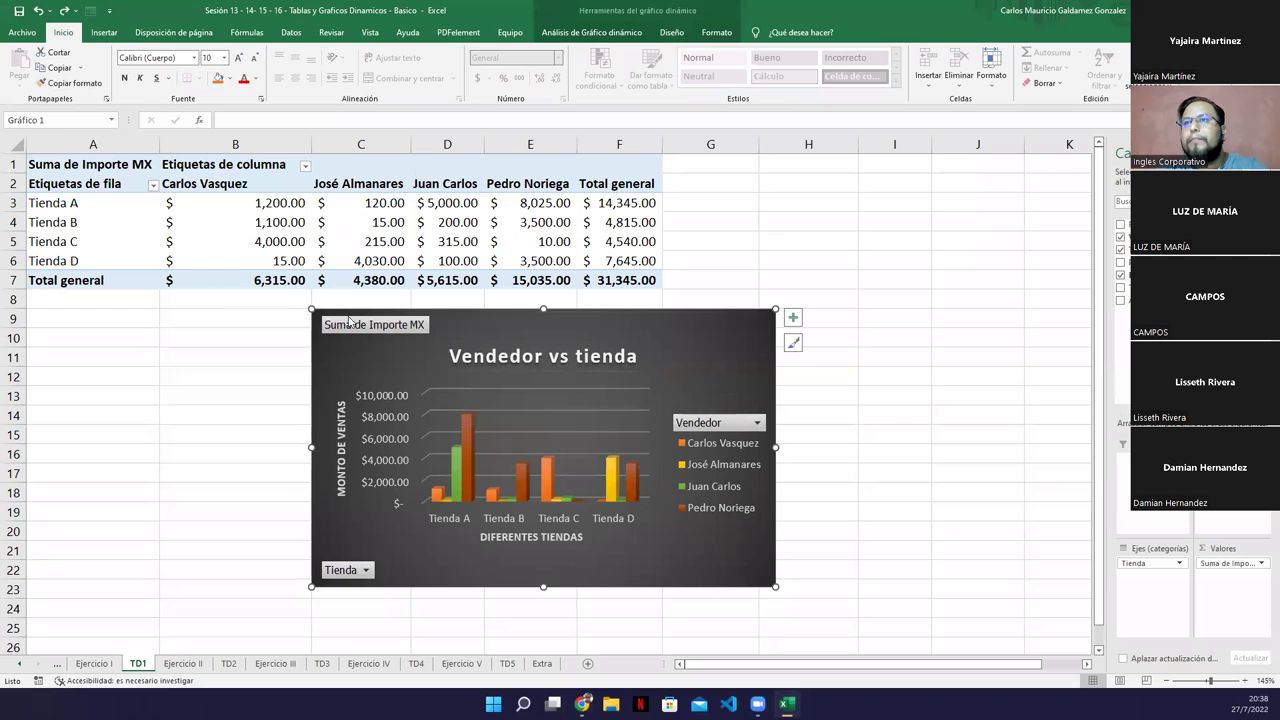
pyautogui.click(671, 32)
pyautogui.click(20, 86)
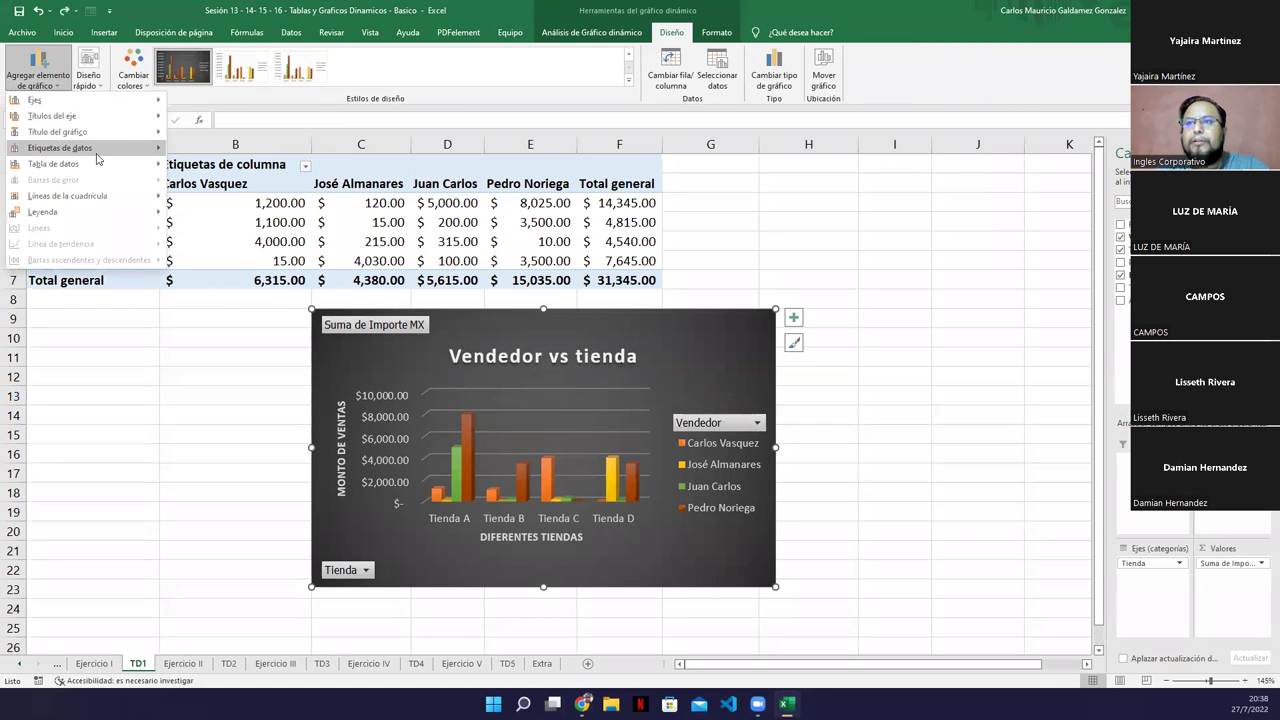
pyautogui.moveTo(118, 153)
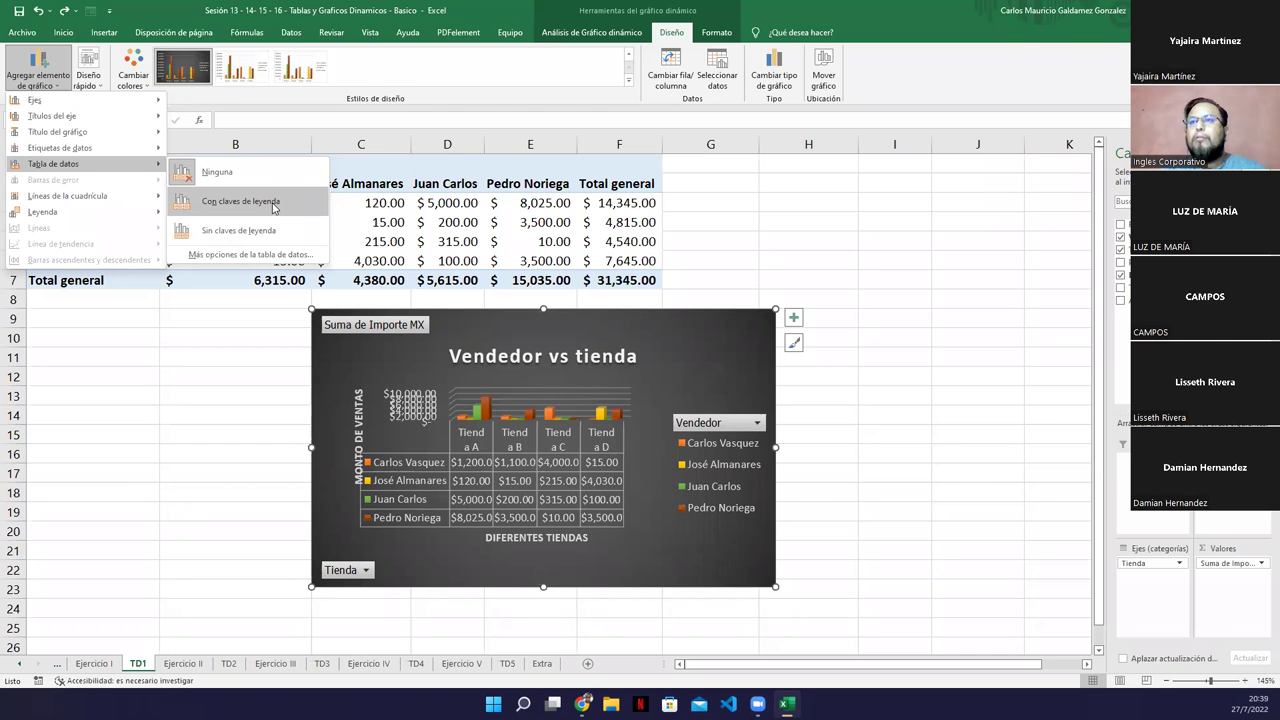
pyautogui.moveTo(55, 195)
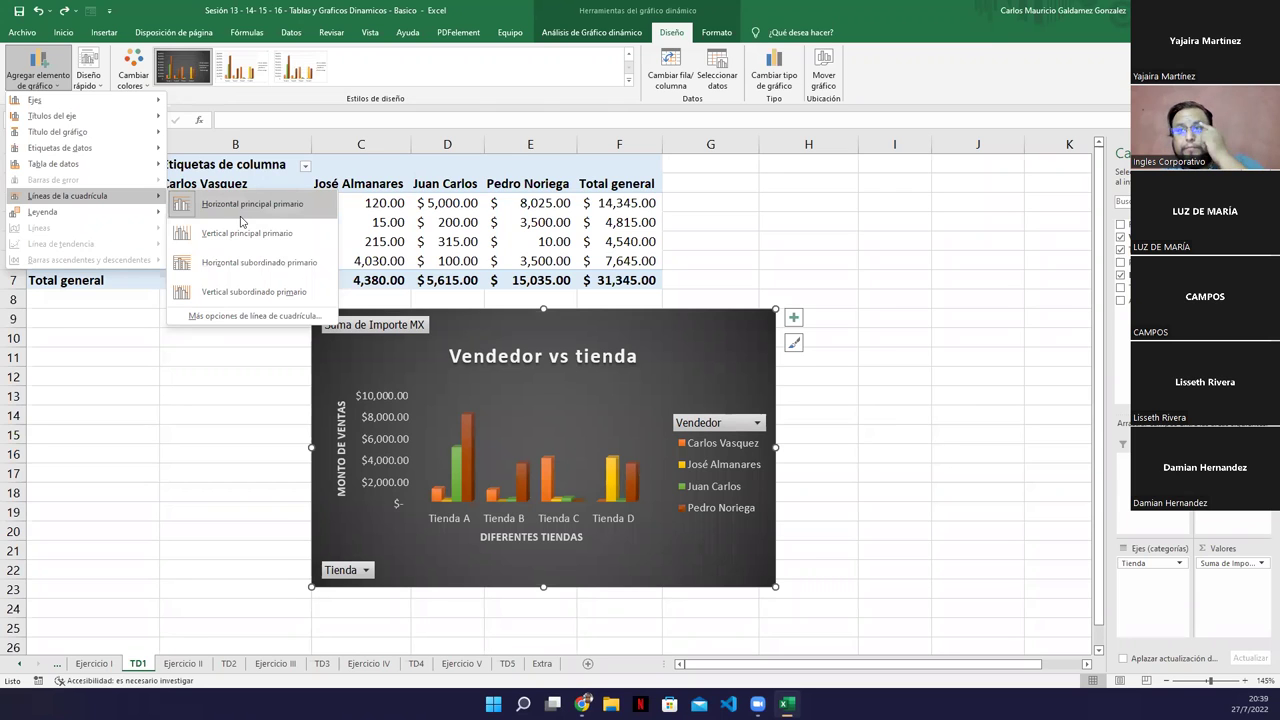
pyautogui.moveTo(148, 216)
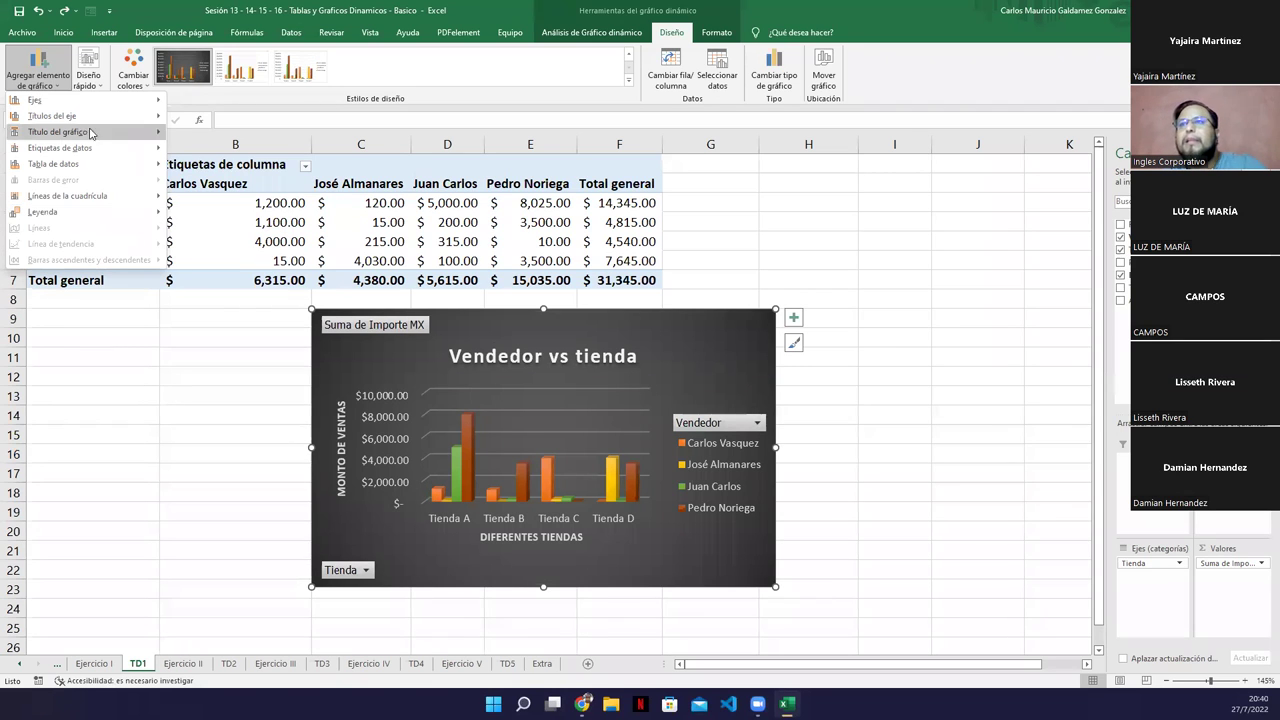
pyautogui.click(624, 333)
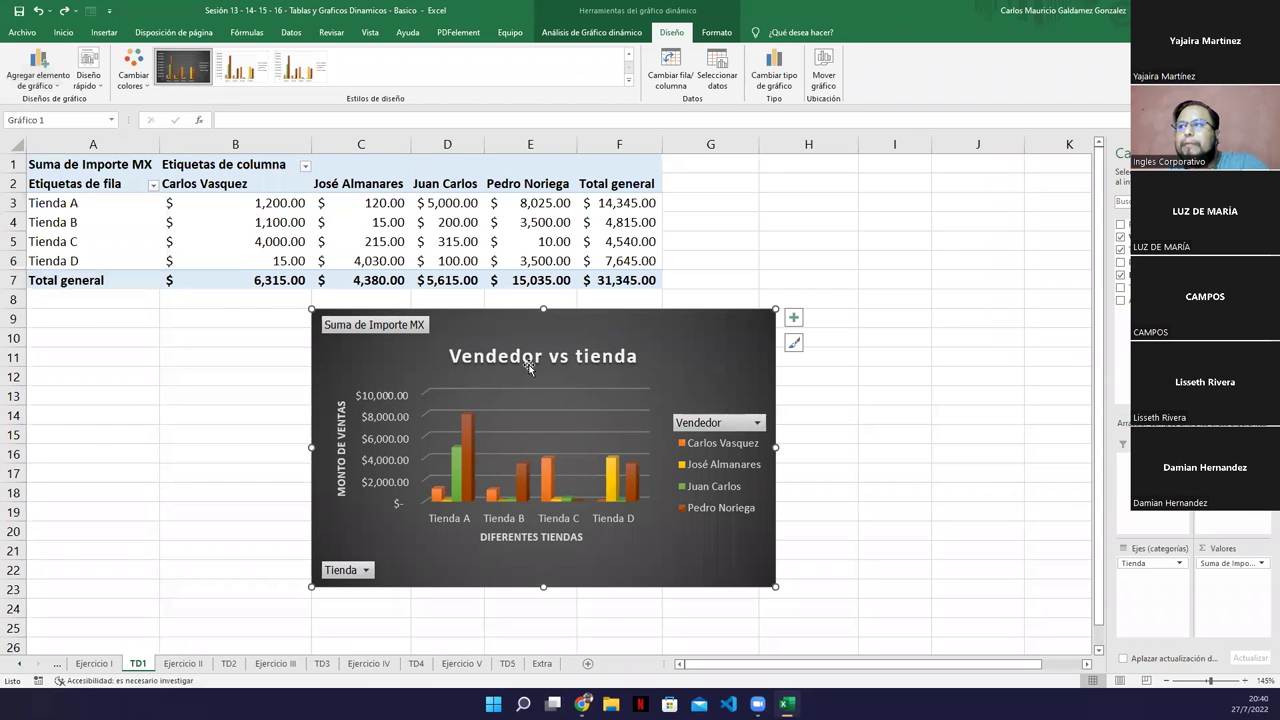
# - Move the pivot chart to start at column B, and swap the Tienda and Vendedor fields between axis and legend
pyautogui.click(954, 399)
pyautogui.click(517, 327)
pyautogui.moveTo(517, 327); pyautogui.dragTo(405, 328)
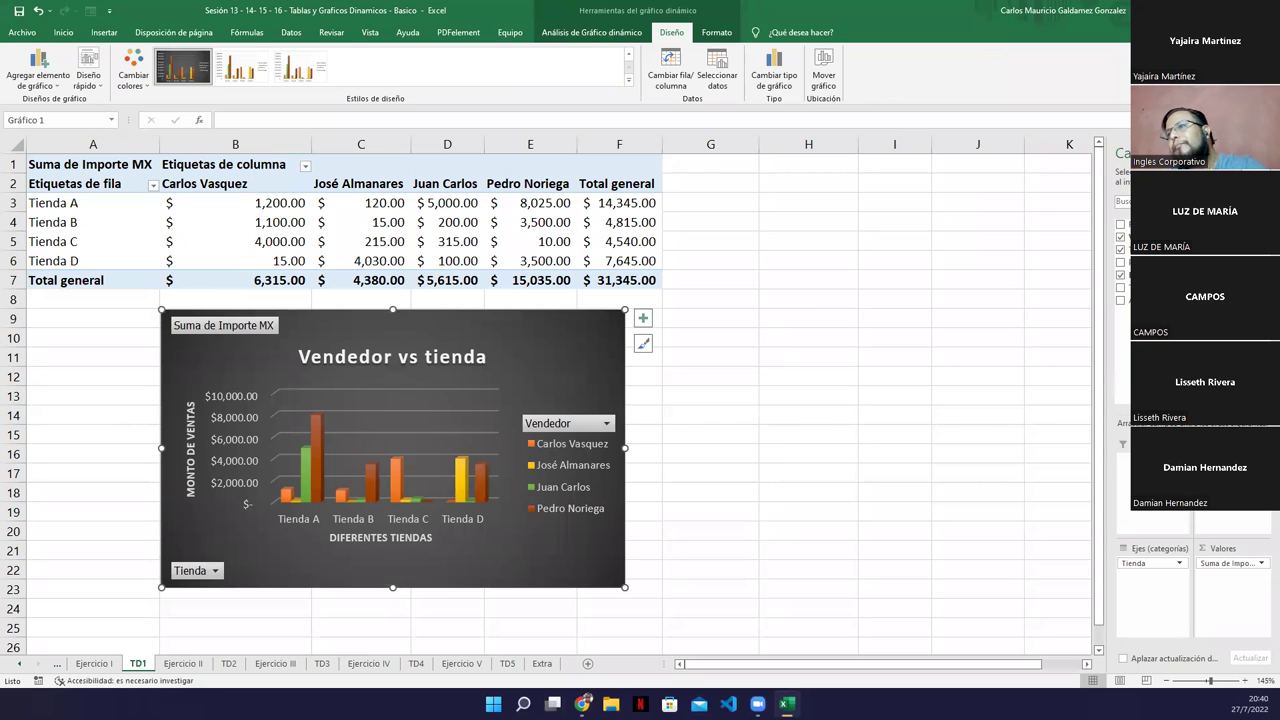
pyautogui.moveTo(1133, 566); pyautogui.dragTo(1140, 566)
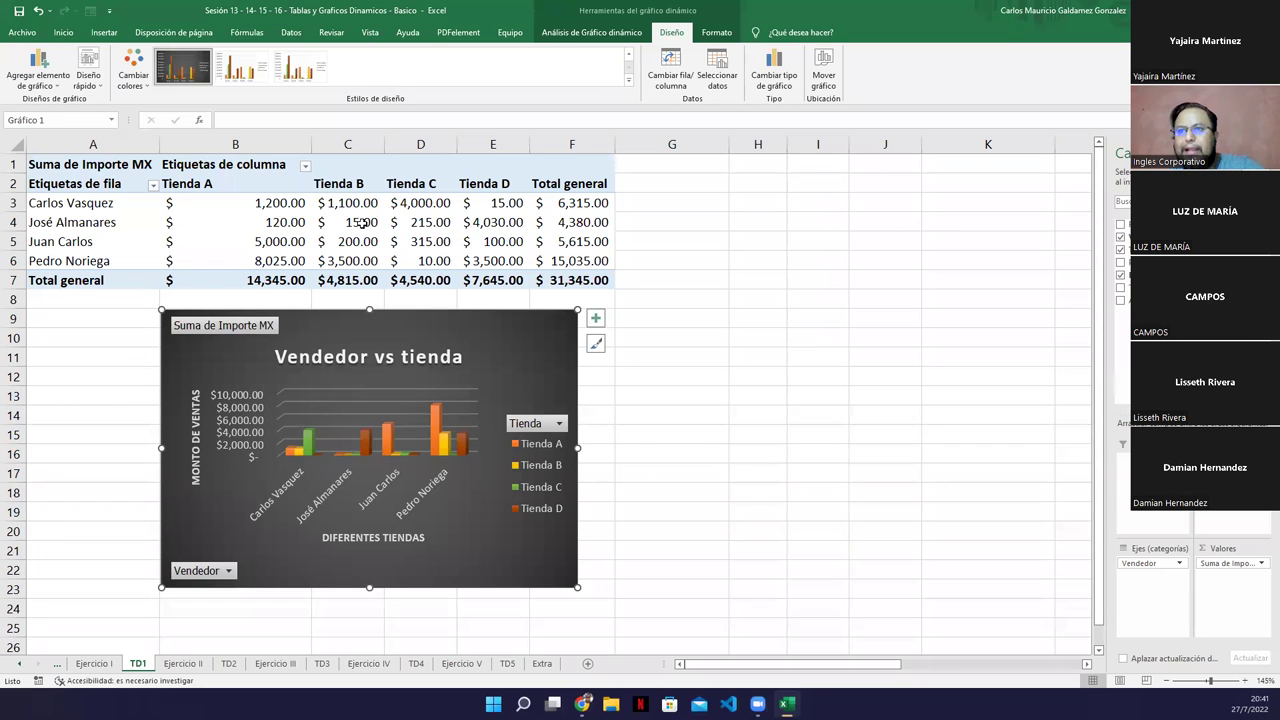
# - Filter the chart's Tienda field to show only Tienda A and Tienda B
pyautogui.click(557, 424)
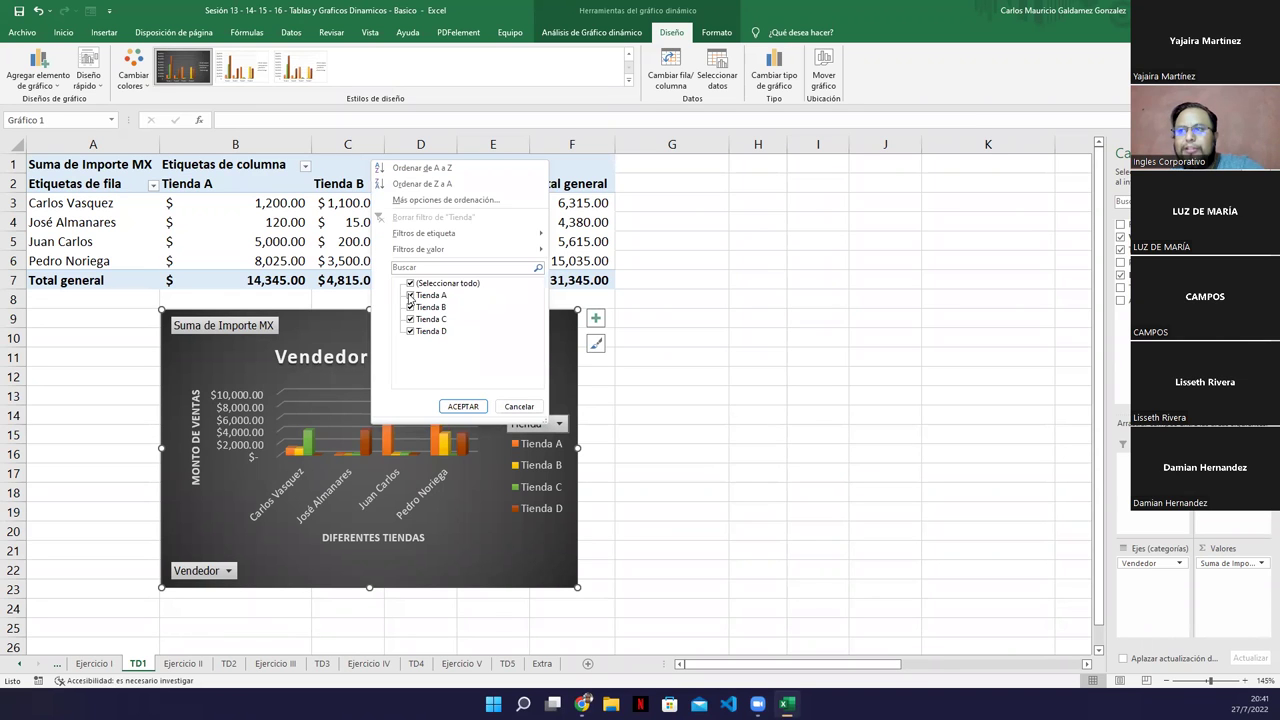
pyautogui.click(410, 283)
pyautogui.click(410, 295)
pyautogui.click(410, 307)
pyautogui.click(463, 406)
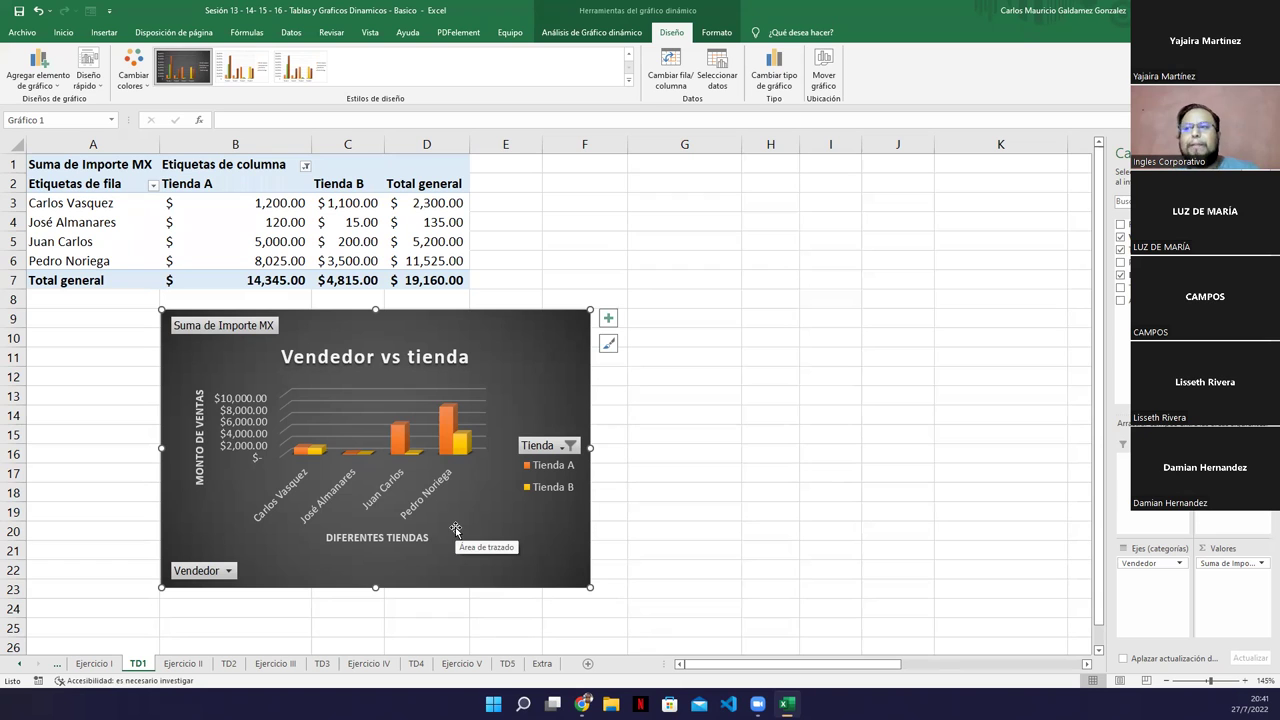
# - Reset the chart's Tienda filter to include all stores
pyautogui.click(560, 447)
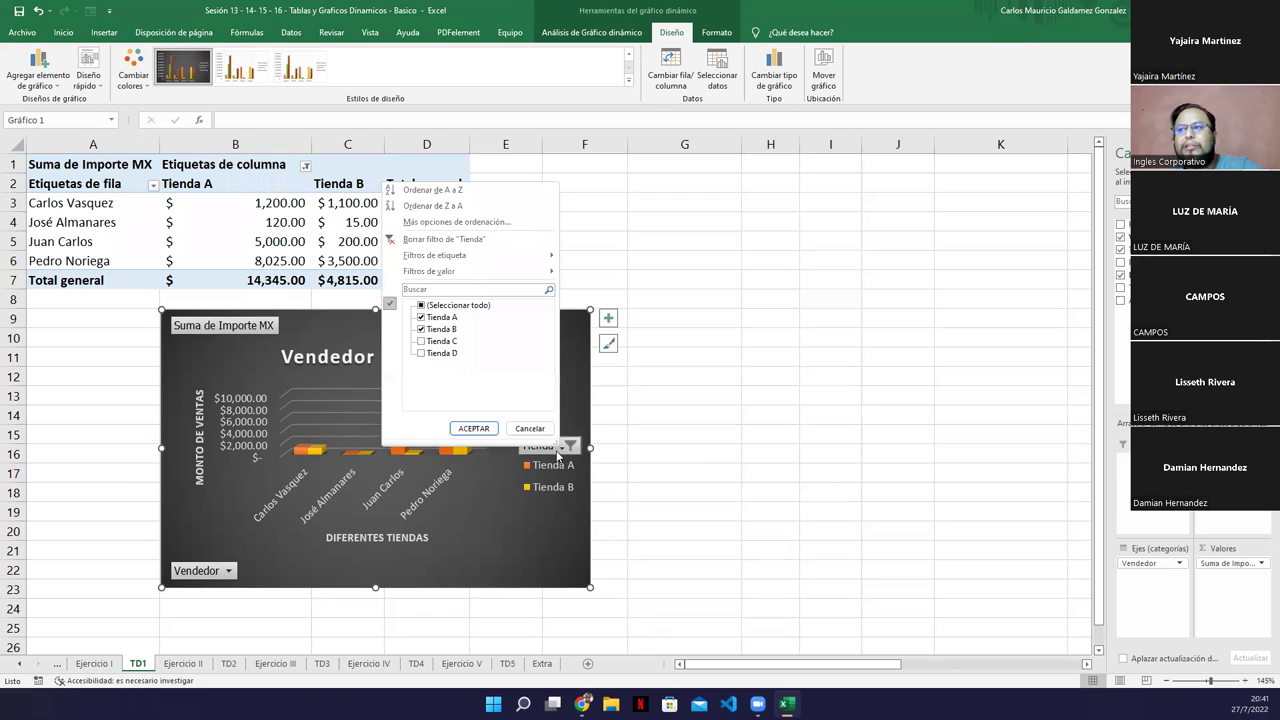
pyautogui.click(421, 305)
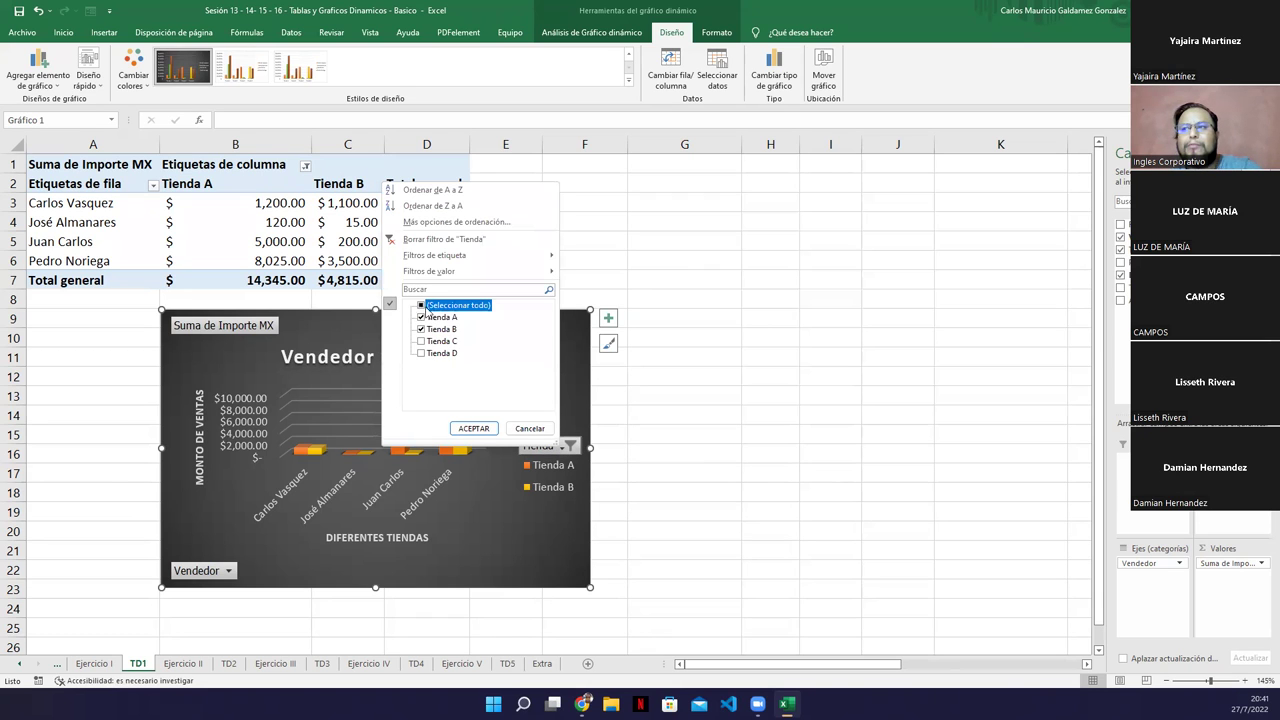
pyautogui.click(474, 429)
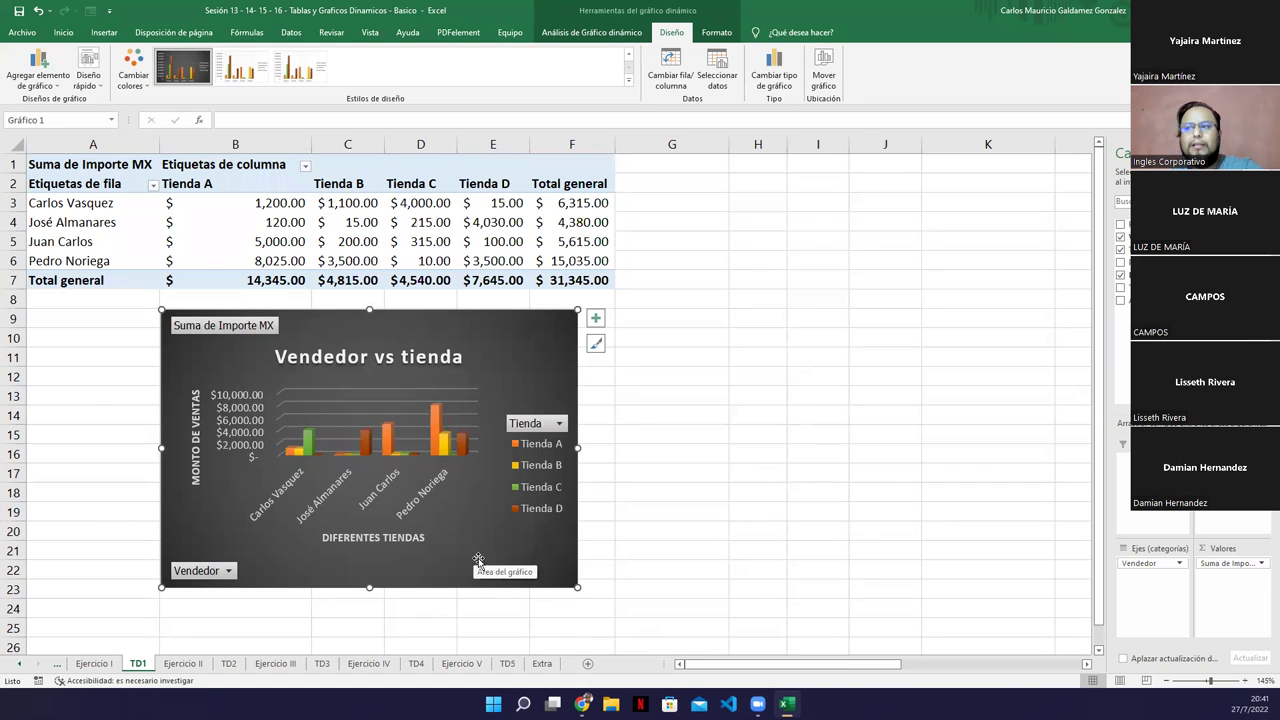
# - Enlarge the pivot chart to span columns B to G, and move it up to start at row 8
pyautogui.moveTo(577, 588); pyautogui.dragTo(756, 646)
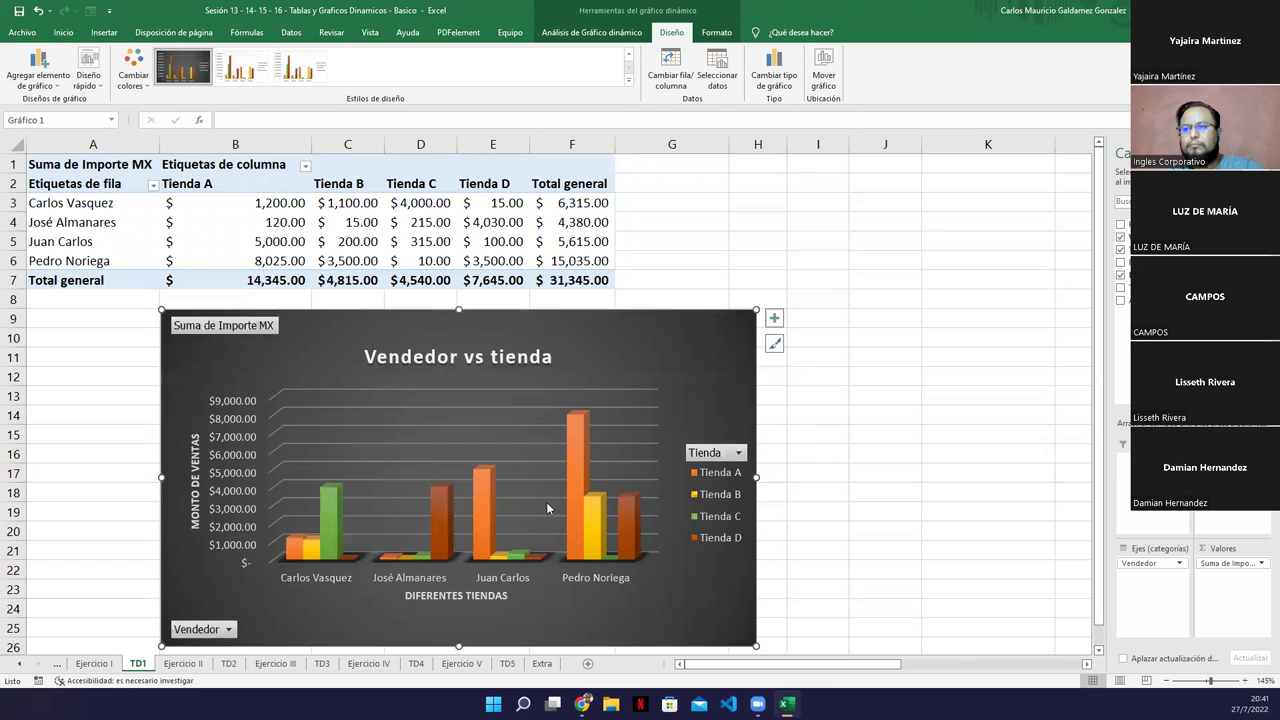
pyautogui.moveTo(604, 346); pyautogui.dragTo(604, 333)
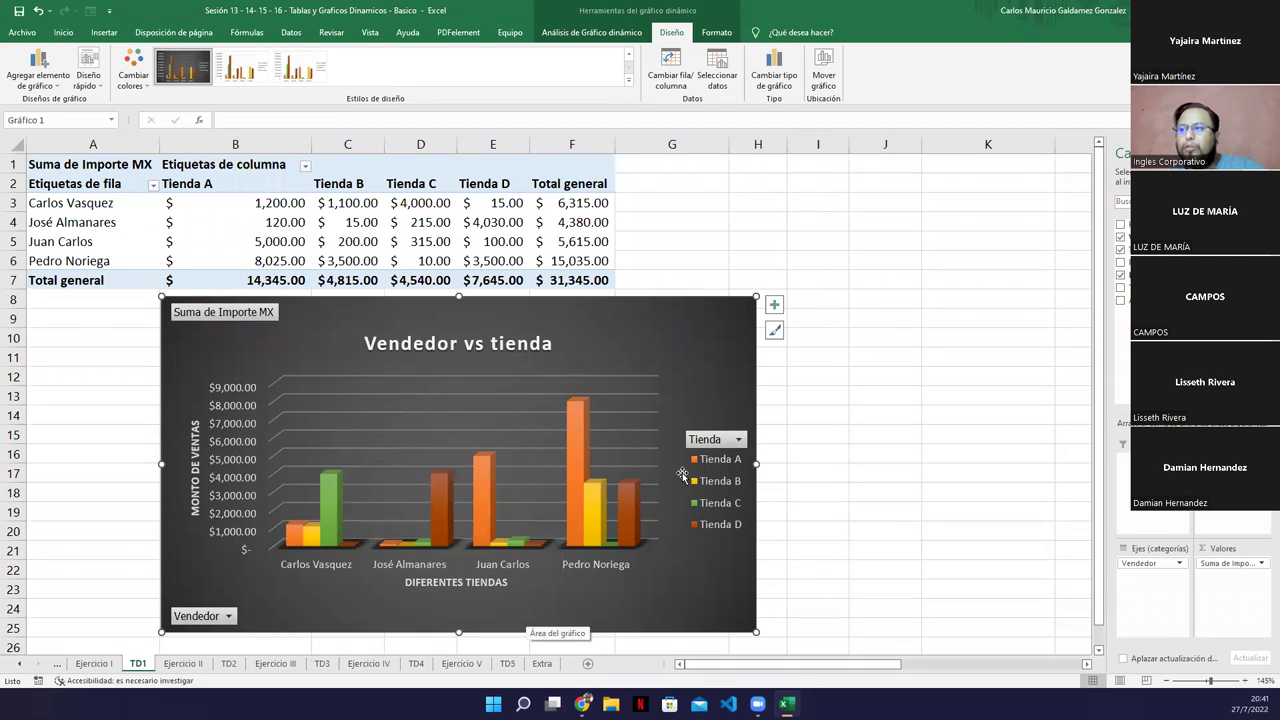
pyautogui.click(718, 443)
pyautogui.click(735, 405)
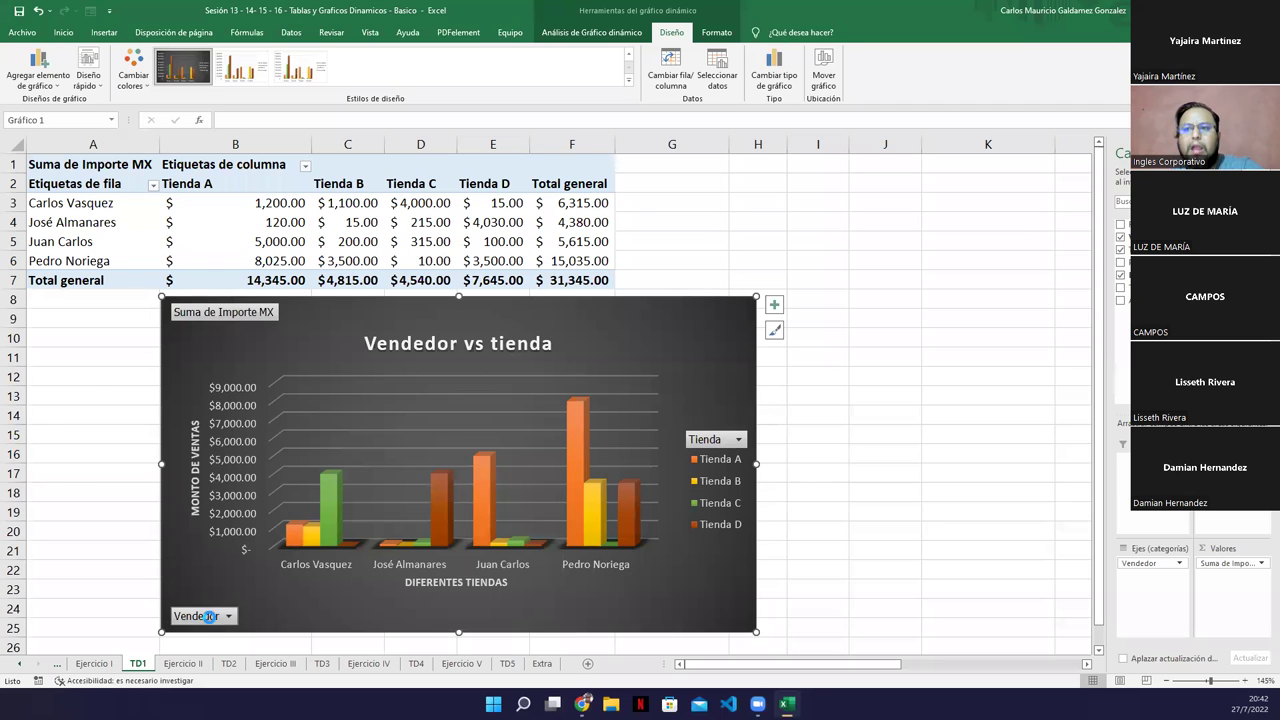
# - Filter the chart's Vendedor field to show only the second and fourth sellers in the list
pyautogui.click(211, 618)
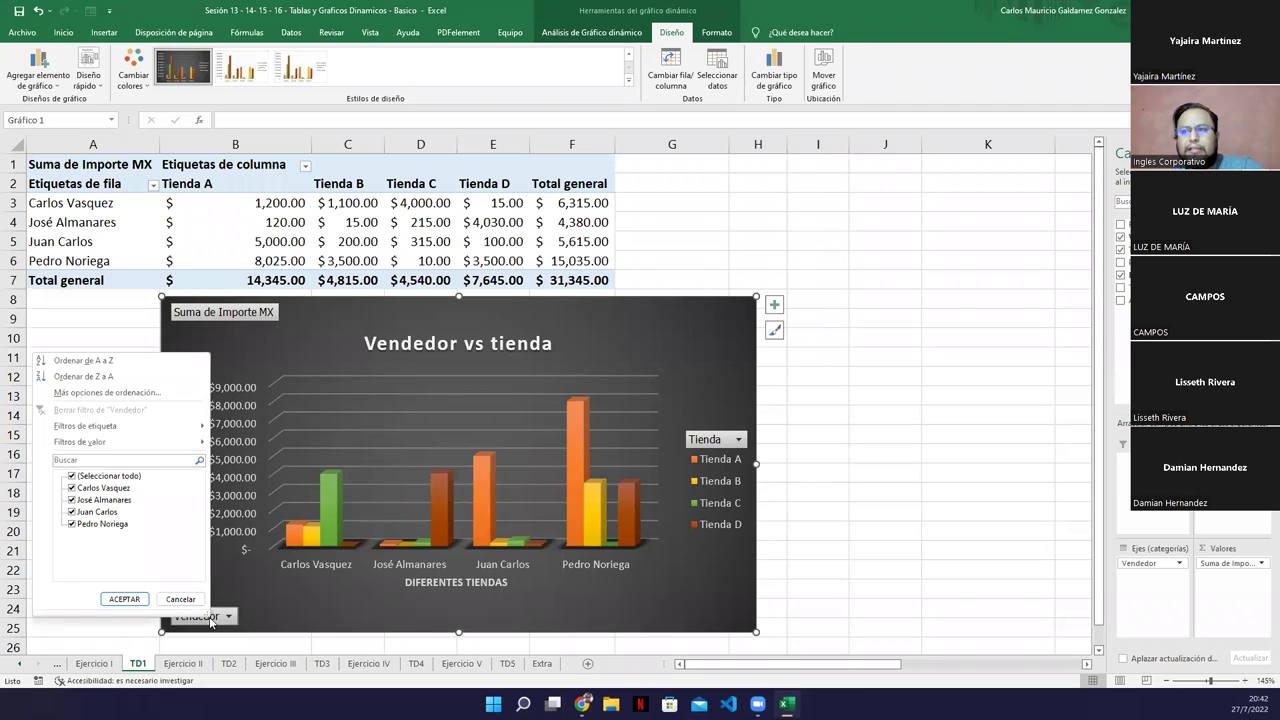
pyautogui.click(72, 477)
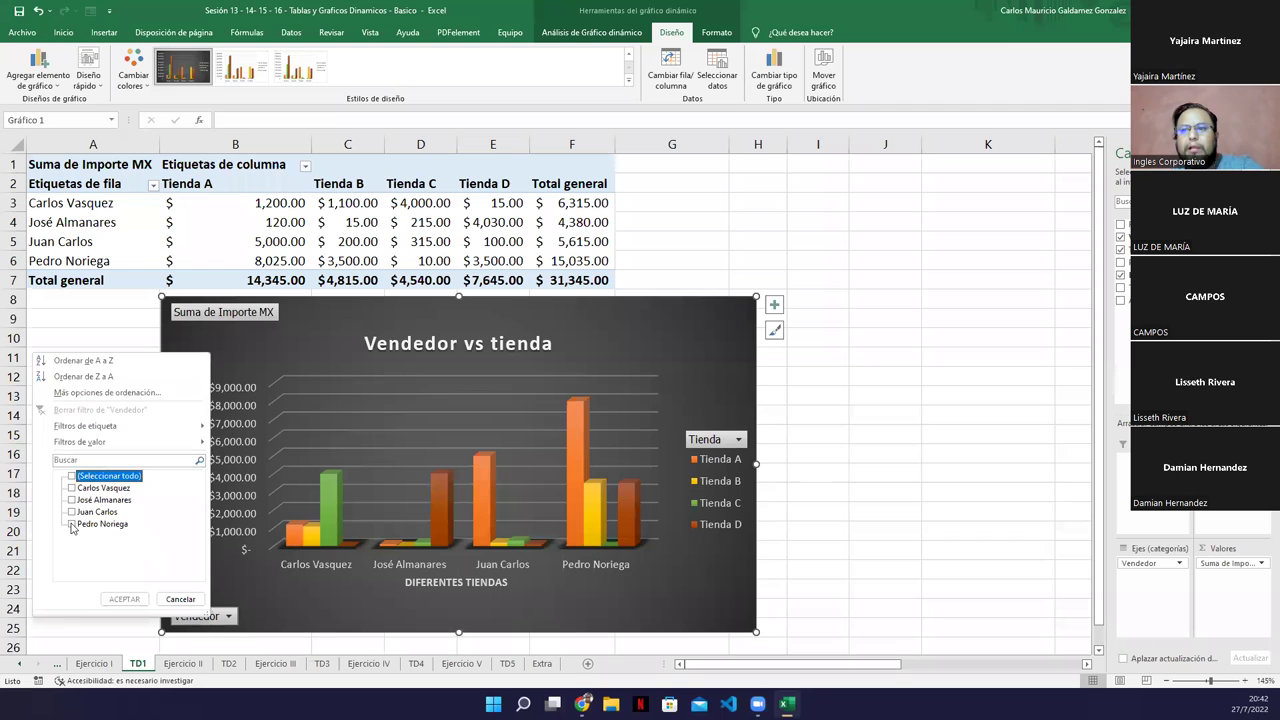
pyautogui.click(72, 525)
pyautogui.click(72, 501)
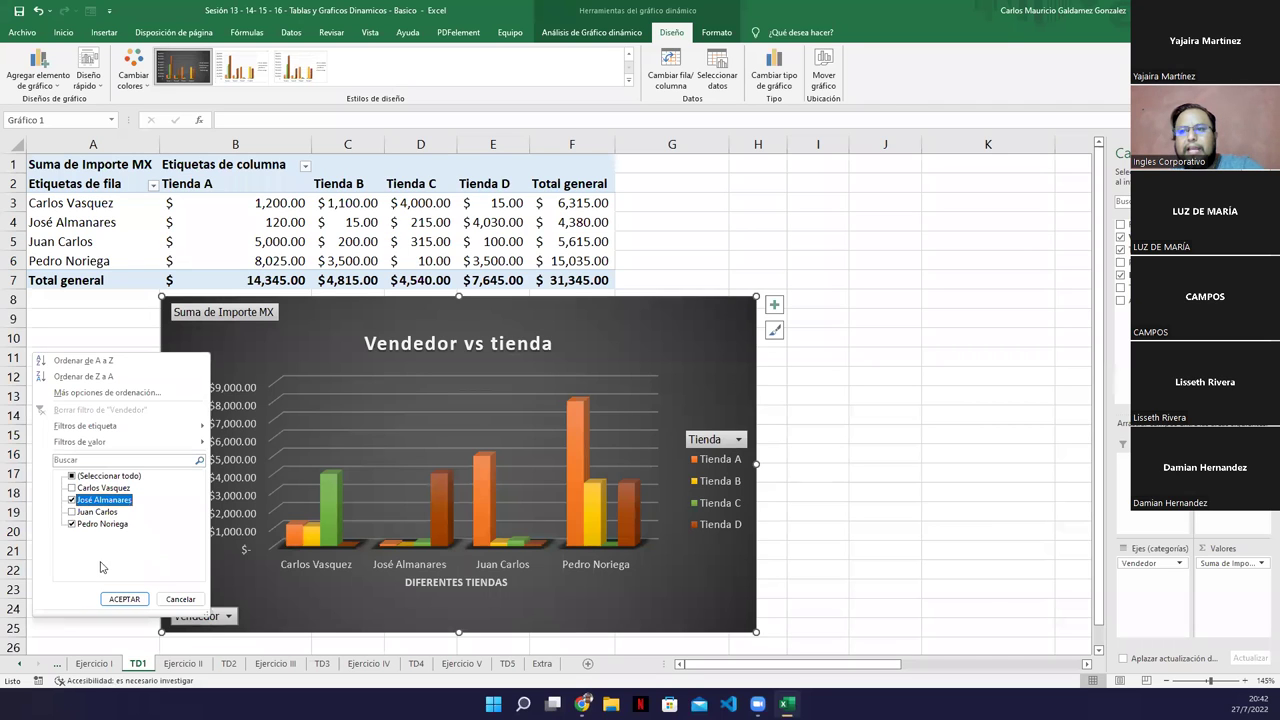
pyautogui.click(124, 599)
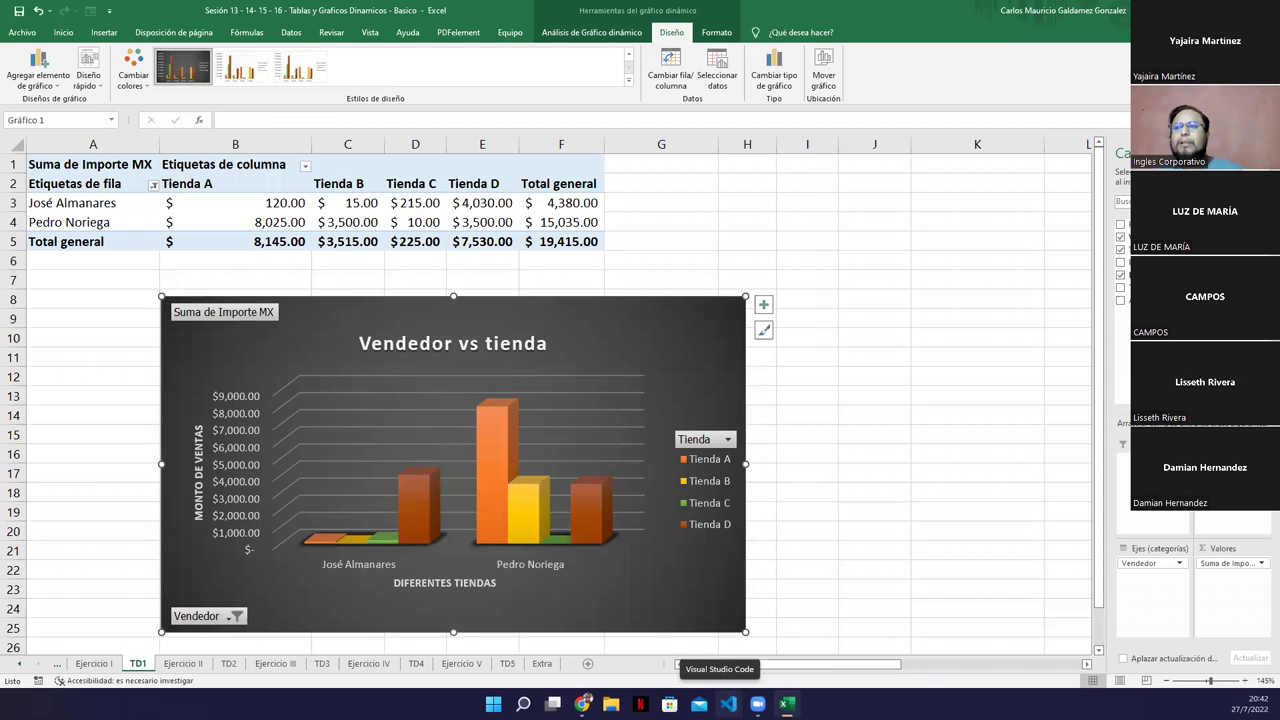
# - Move the pivot chart down to start at row 9, and inspect the Tienda B column of the last seller
pyautogui.moveTo(558, 335); pyautogui.dragTo(555, 333)
pyautogui.moveTo(520, 497)
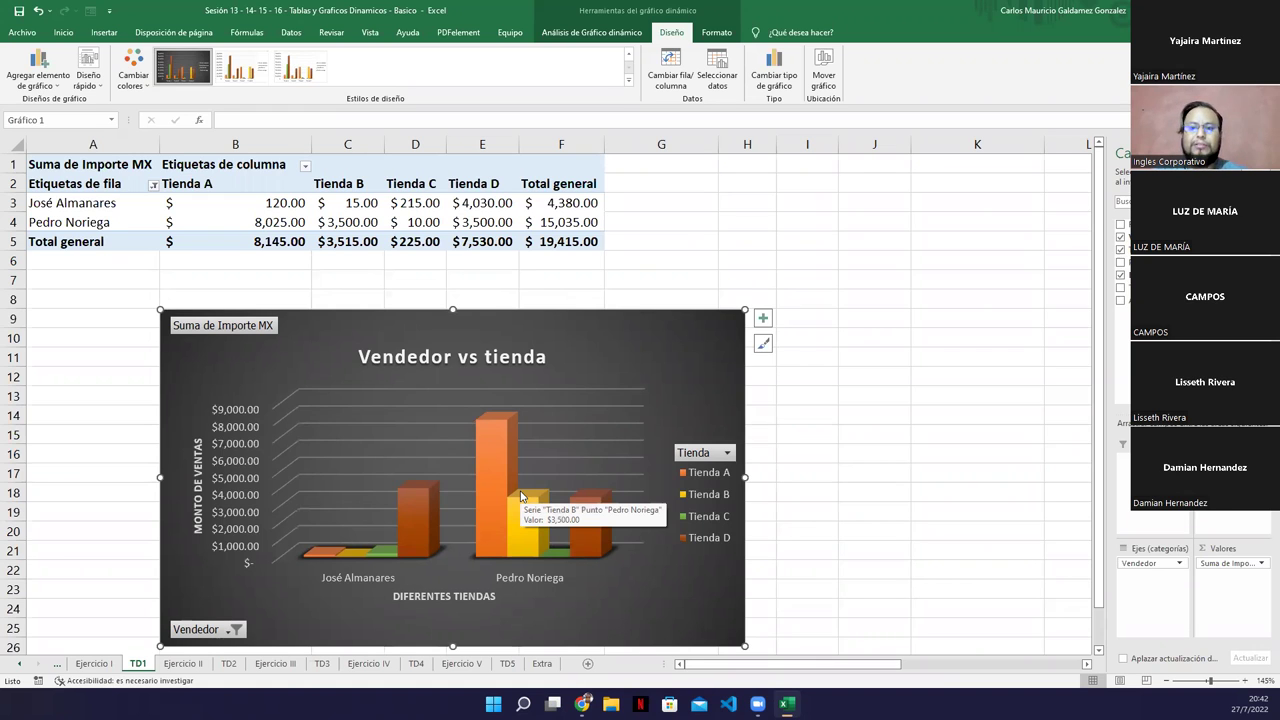
pyautogui.click(855, 505)
pyautogui.click(567, 338)
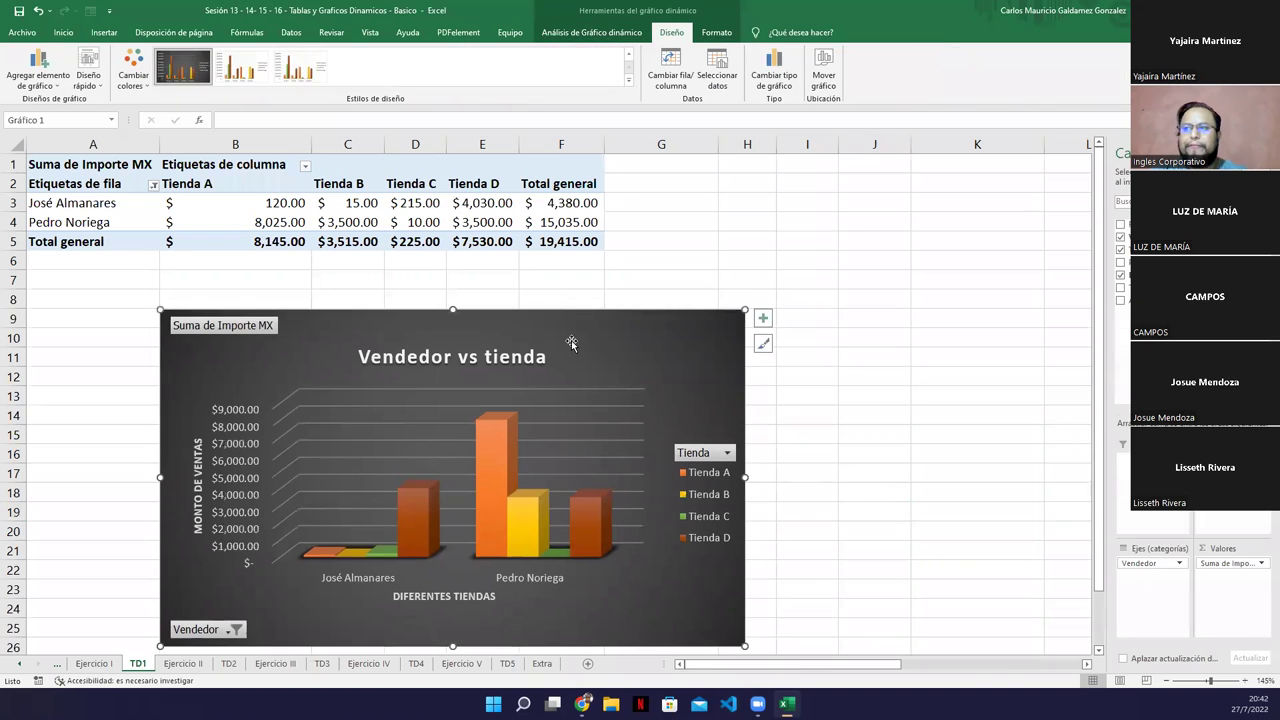
# - Capitalize the last word of the chart title so it reads "Vendedor vs Tienda"
pyautogui.click(493, 367)
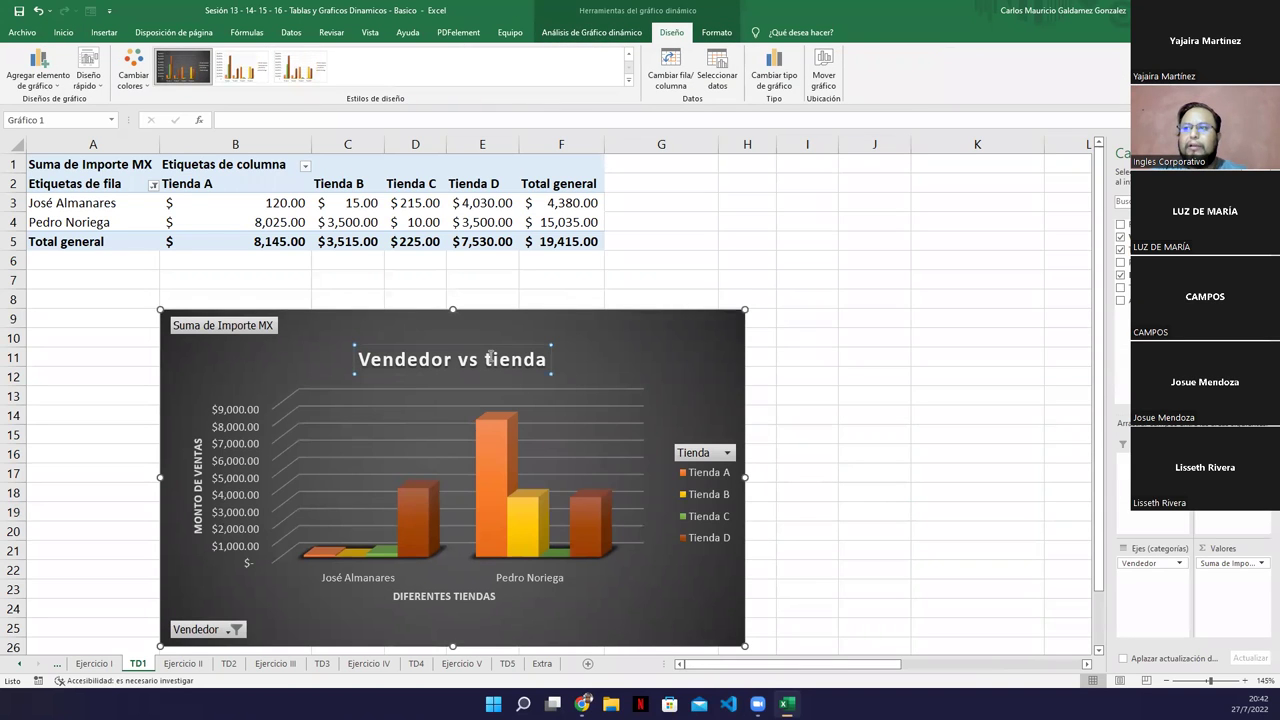
pyautogui.press('BackSpace')
pyautogui.write('T')
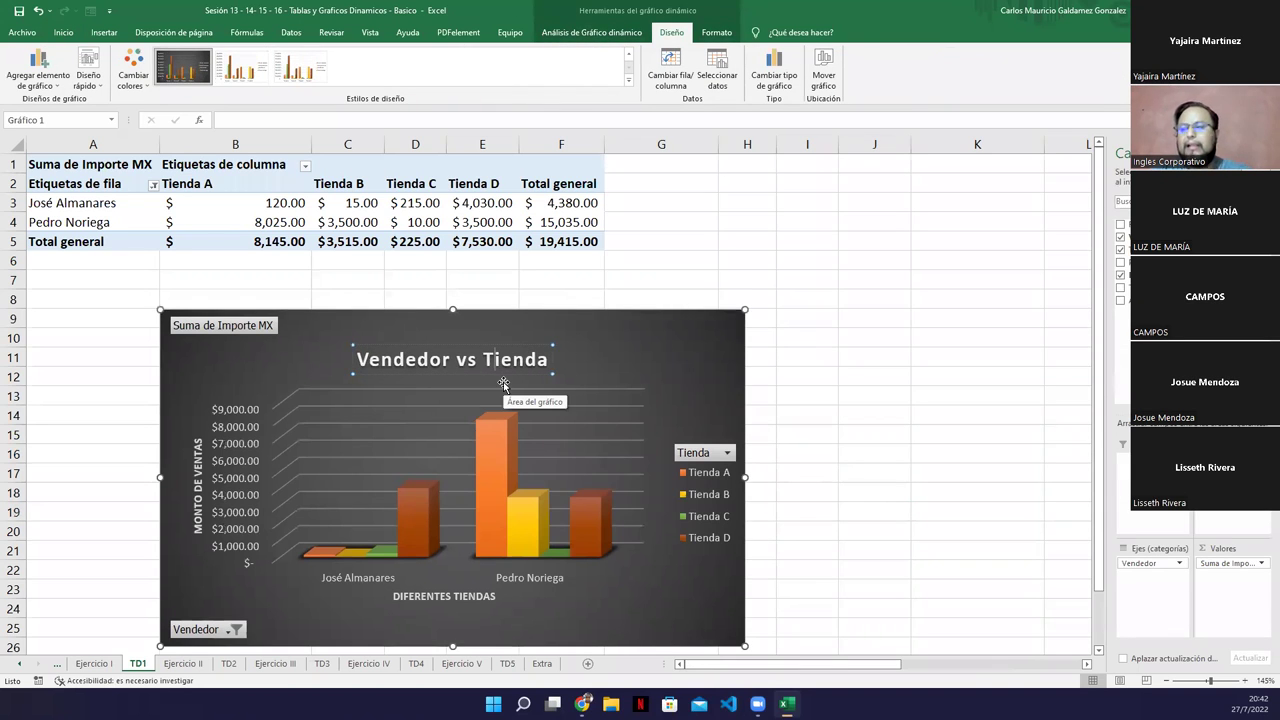
pyautogui.click(694, 392)
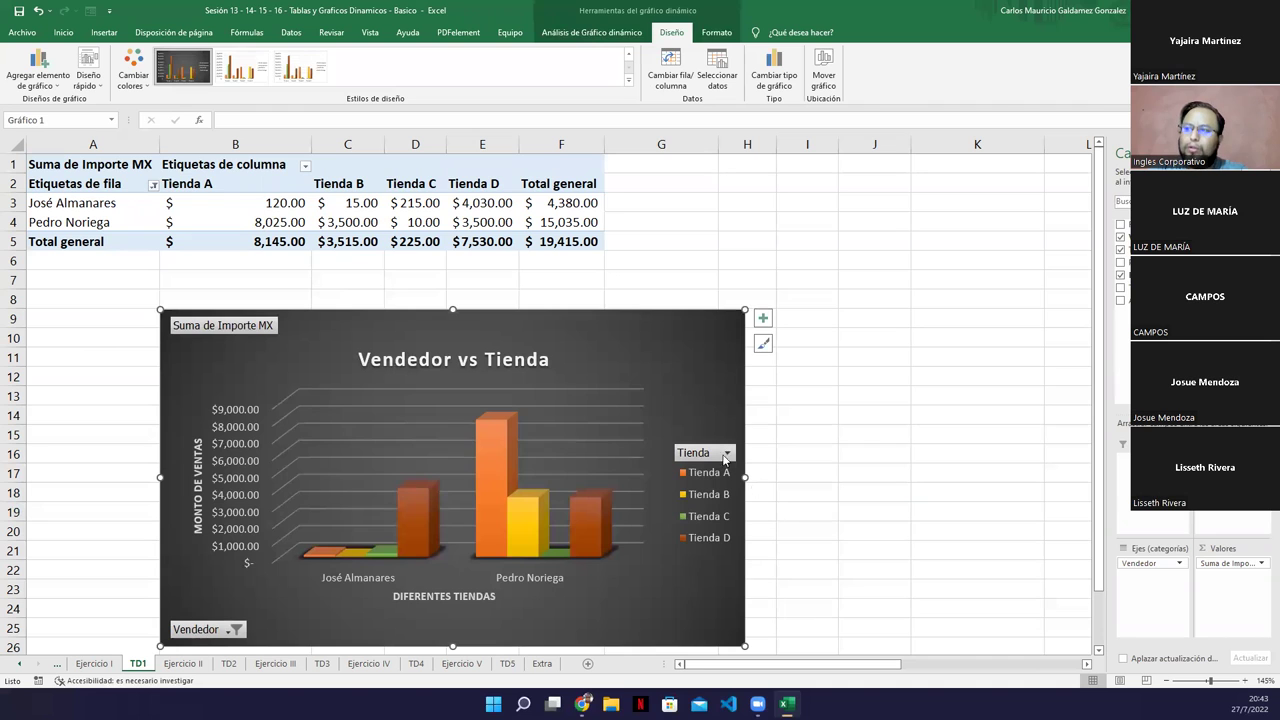
# - Reset the chart's Vendedor filter to include all sellers
pyautogui.click(208, 636)
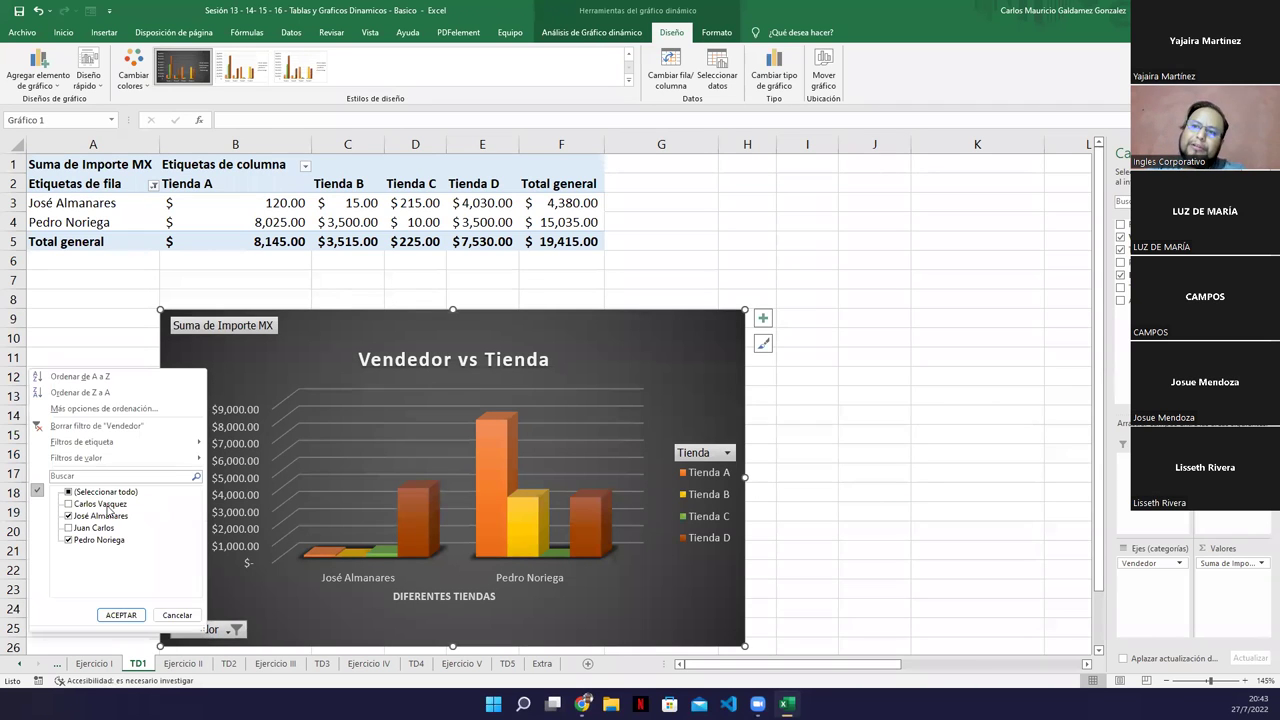
pyautogui.click(70, 493)
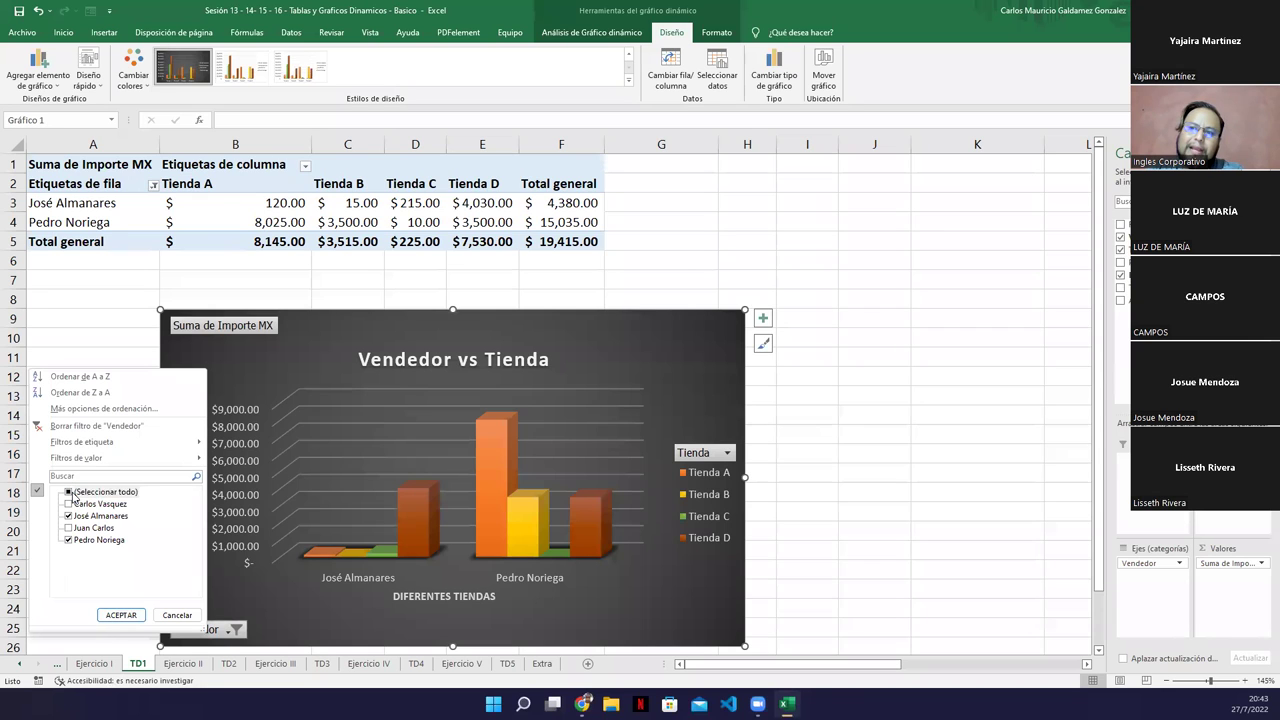
pyautogui.click(121, 615)
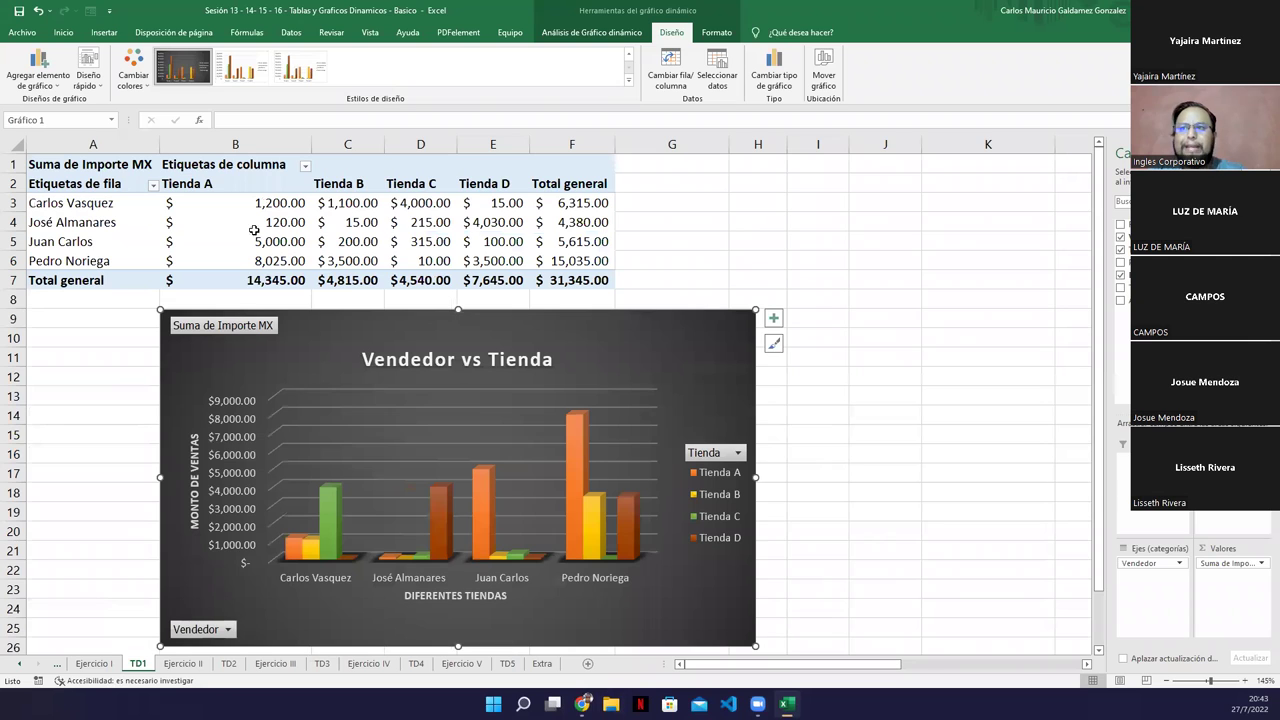
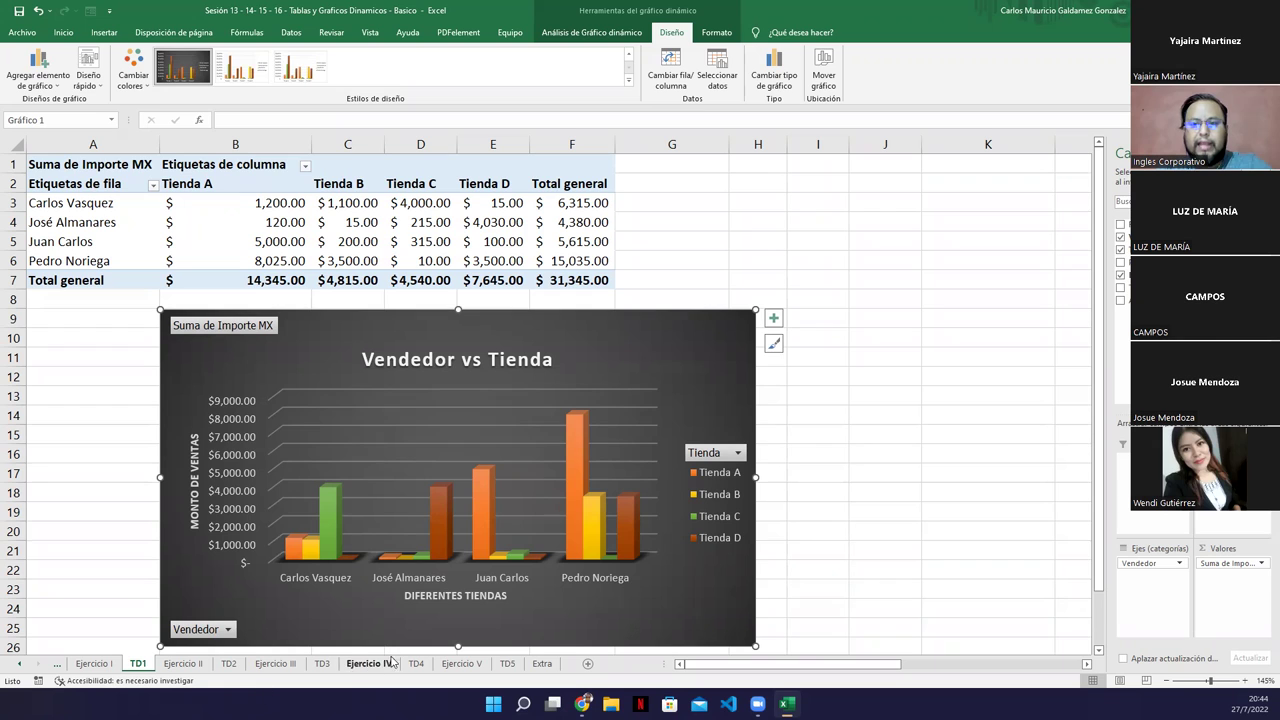
# - Check the print preview of the selected pivot chart and return to the worksheet without printing
pyautogui.moveTo(666, 359); pyautogui.dragTo(660, 356)
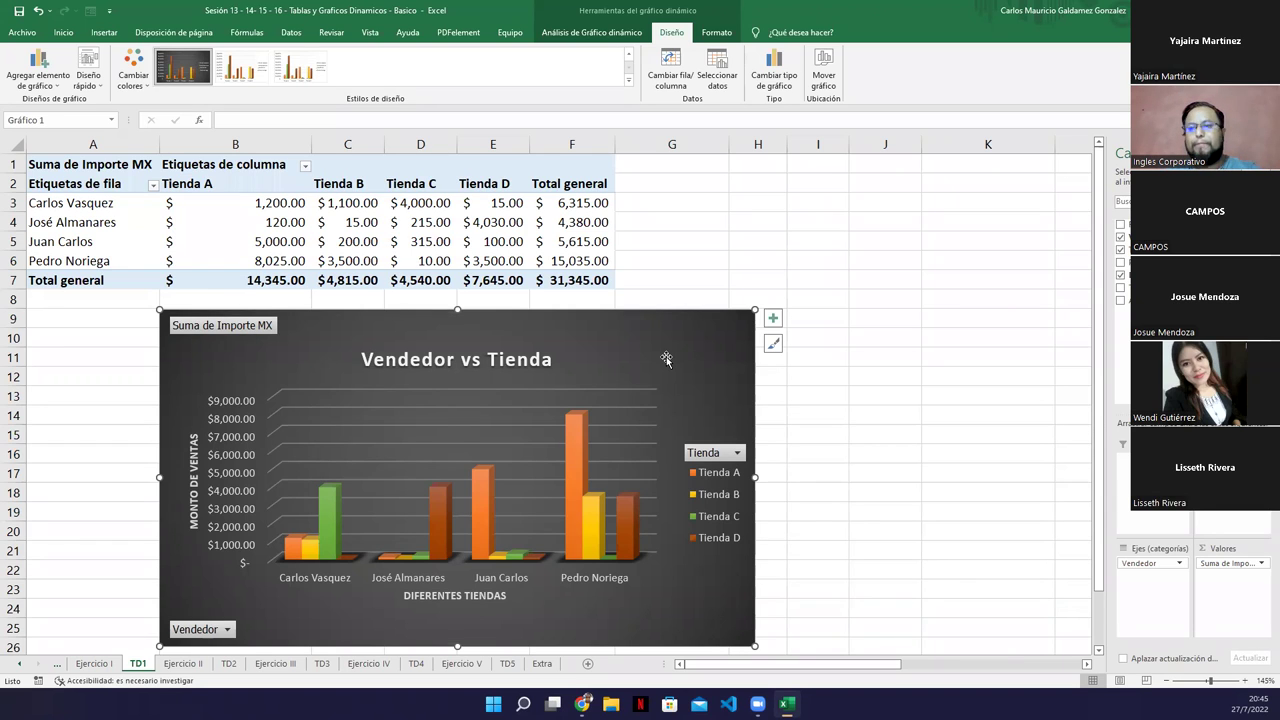
pyautogui.hotkey('ctrl', 'p')
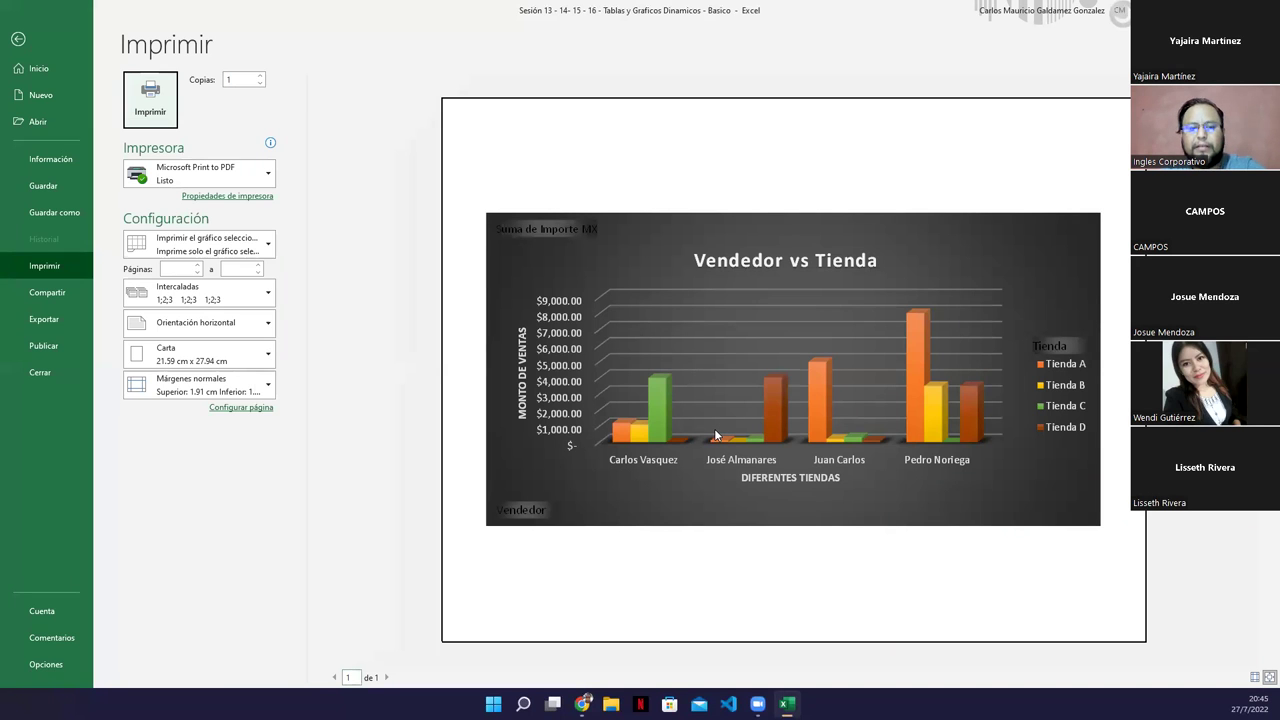
pyautogui.press('Escape')
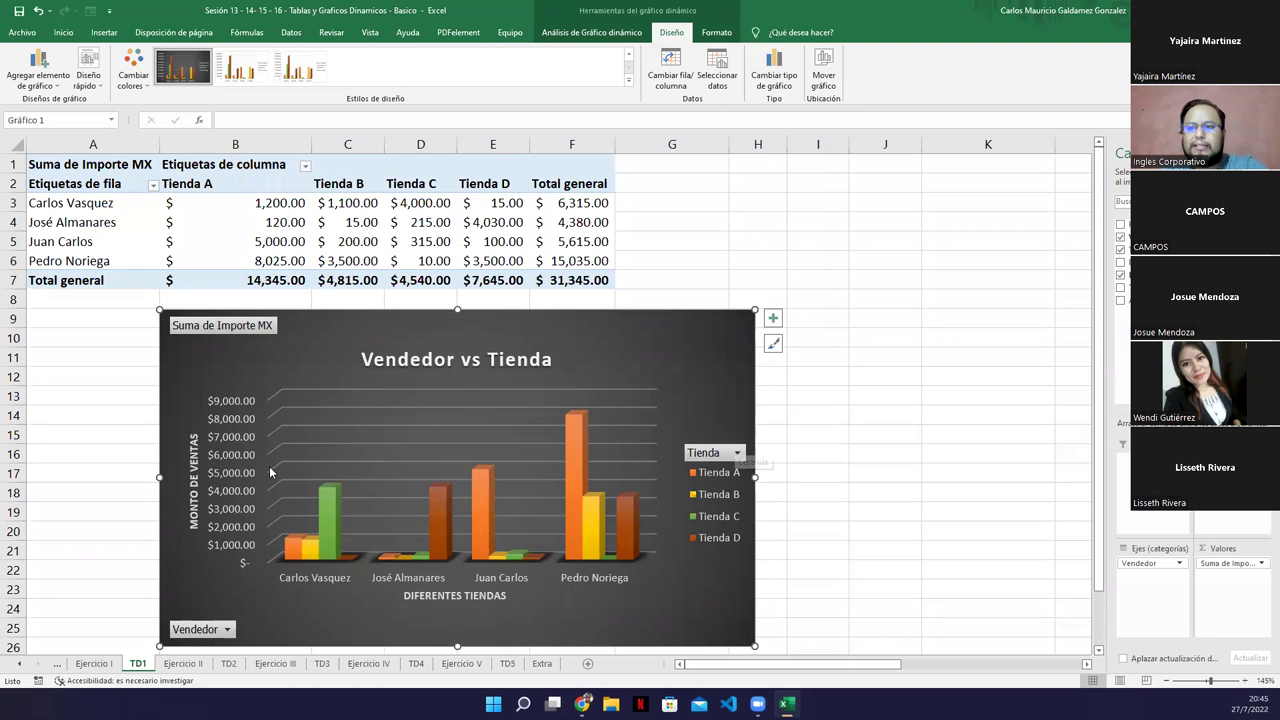
# - On the TD2 sheet, delete the two empty rows above the pivot table
pyautogui.click(184, 664)
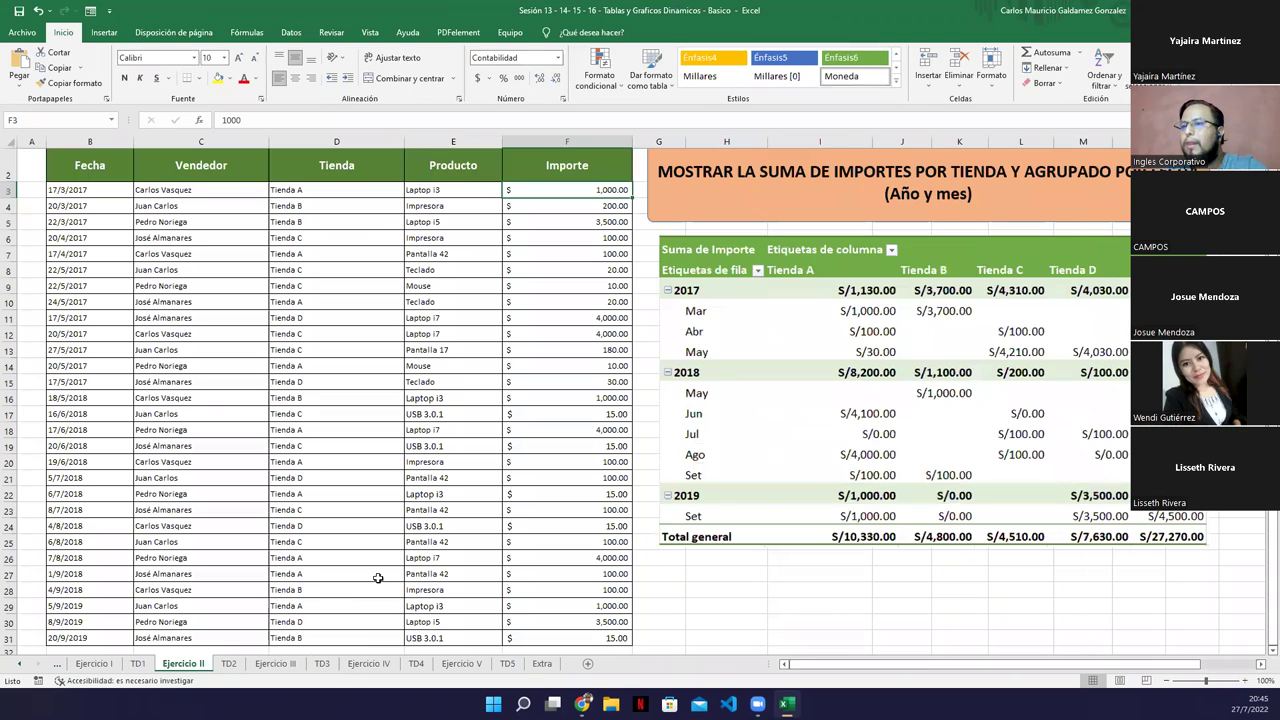
pyautogui.click(228, 664)
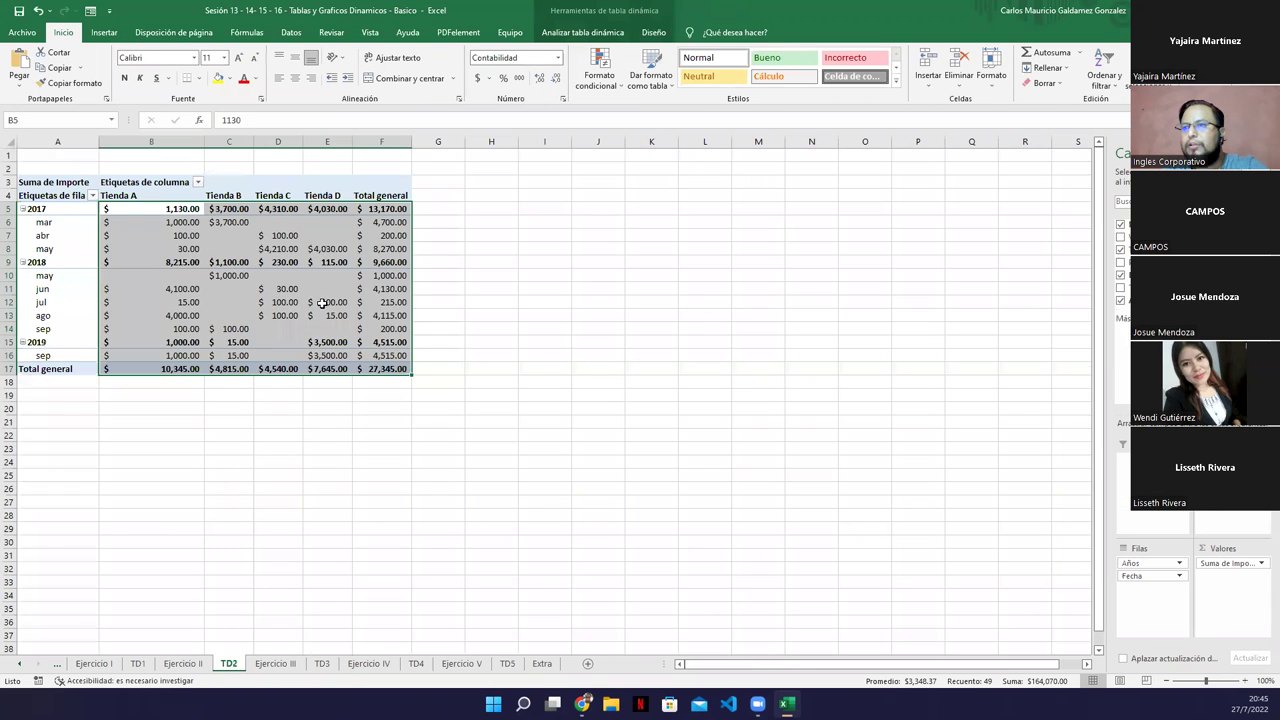
pyautogui.click(212, 276)
pyautogui.click(136, 220)
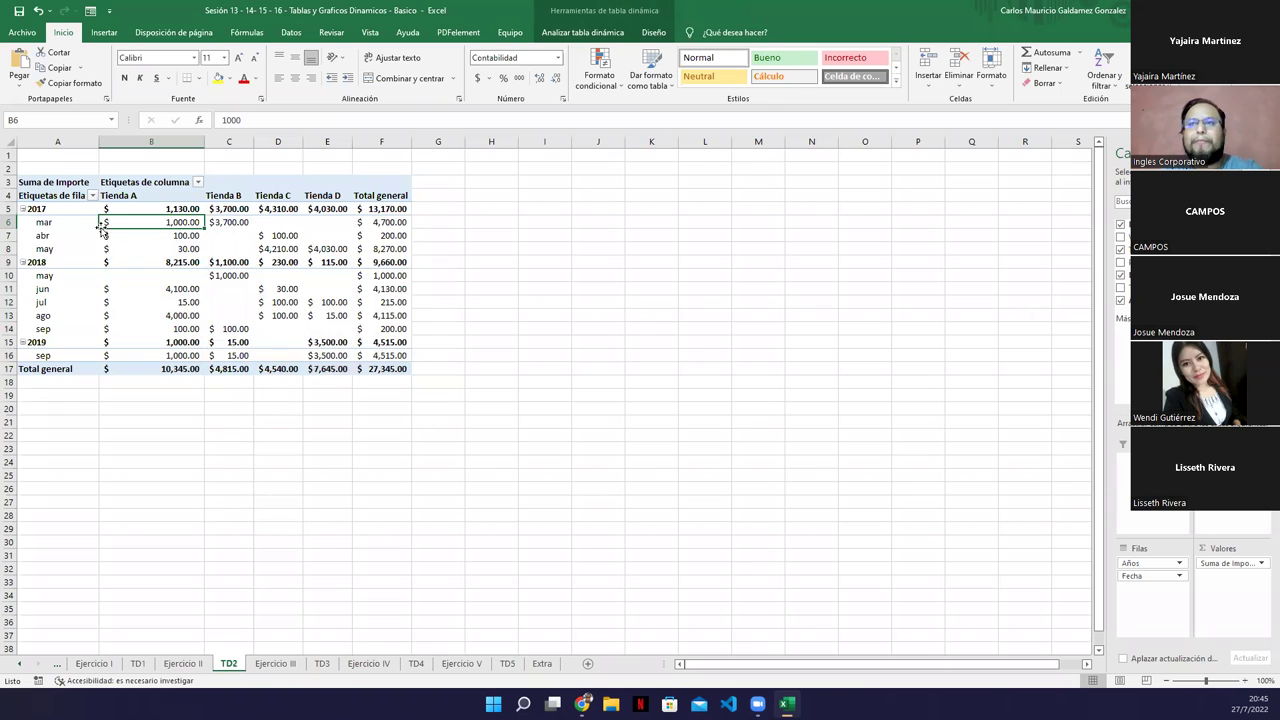
pyautogui.moveTo(12, 154); pyautogui.dragTo(12, 167)
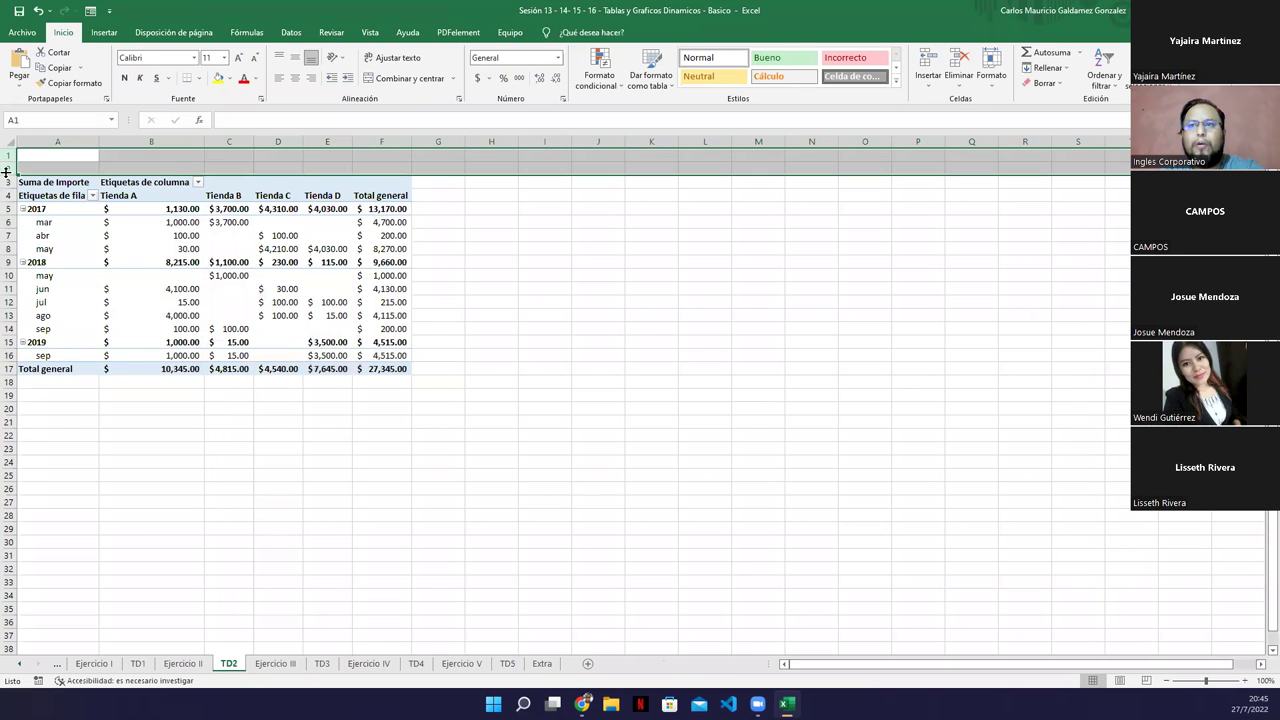
pyautogui.rightClick(12, 167)
pyautogui.click(40, 281)
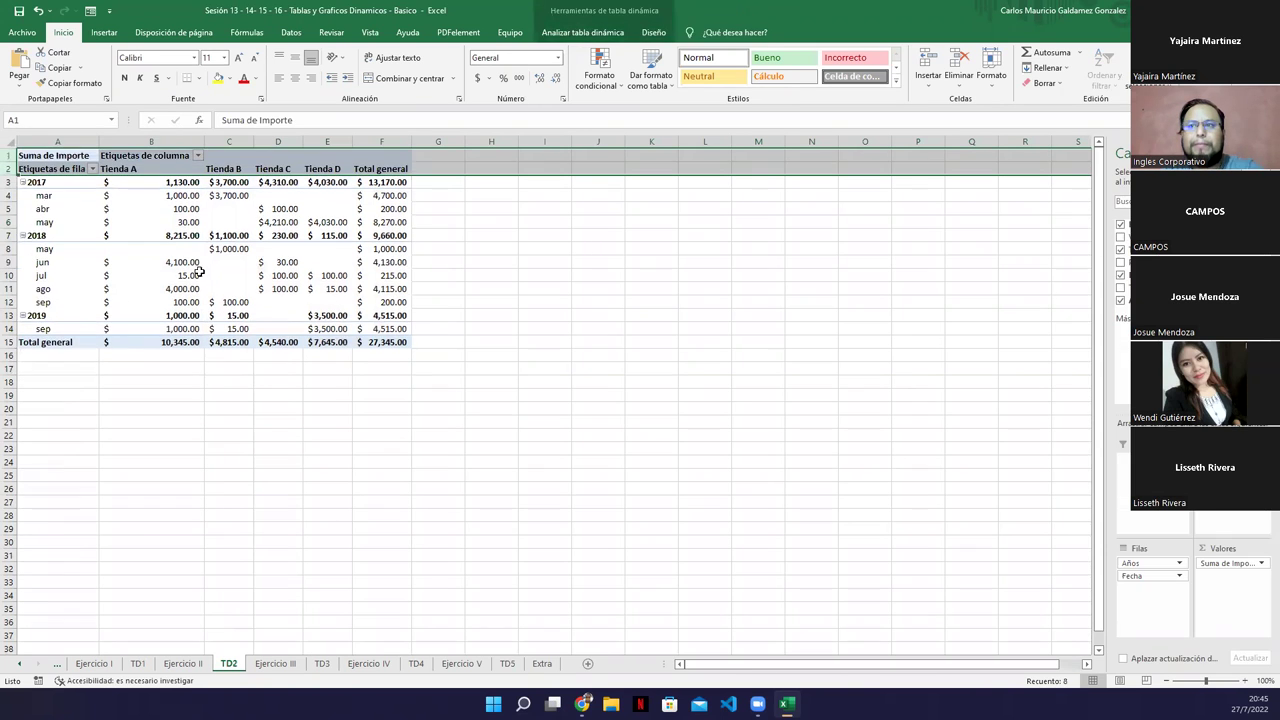
pyautogui.click(175, 261)
pyautogui.click(491, 327)
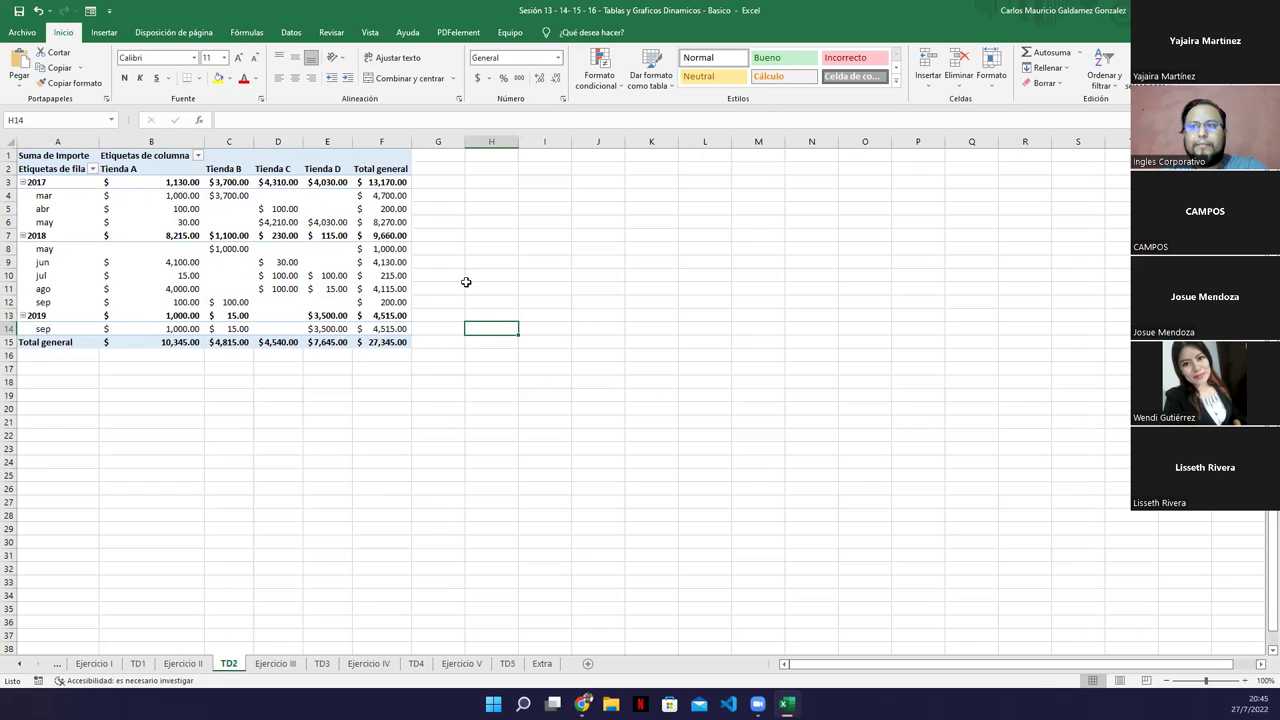
# - Preview the line and pie types for a pivot chart of the TD2 pivot table, and insert the plain Circular type
pyautogui.click(176, 221)
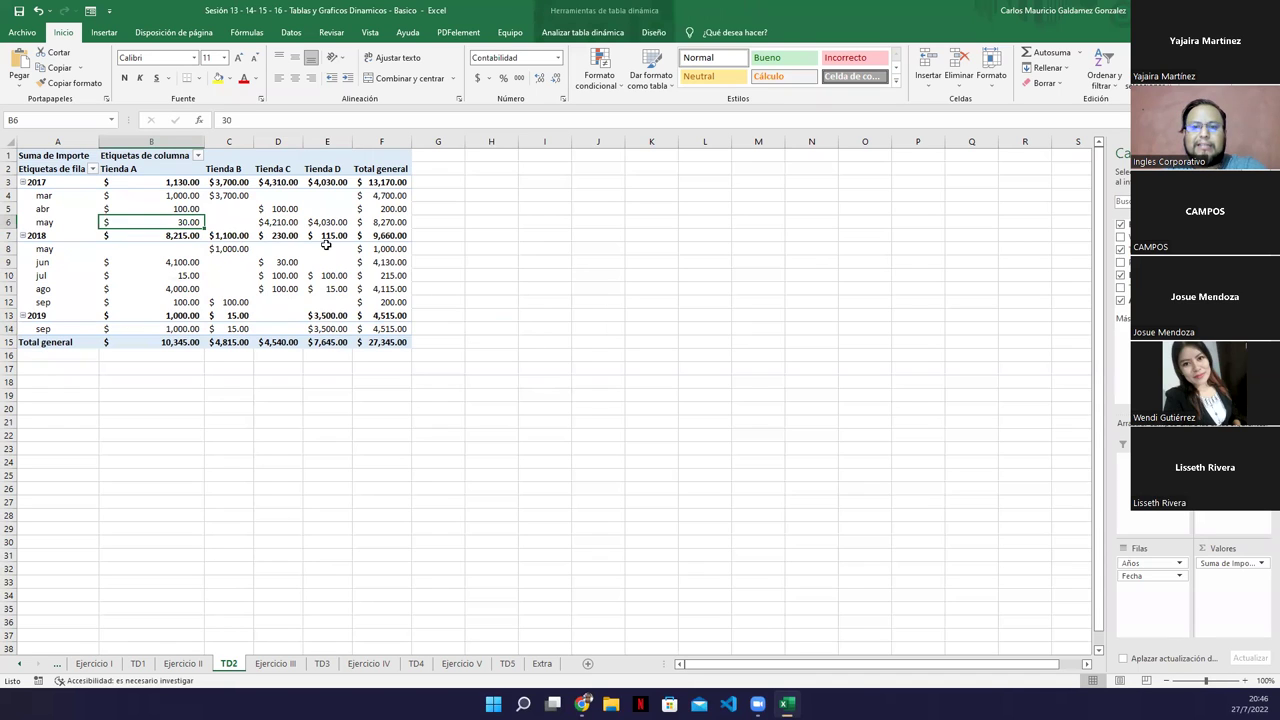
pyautogui.moveTo(326, 245)
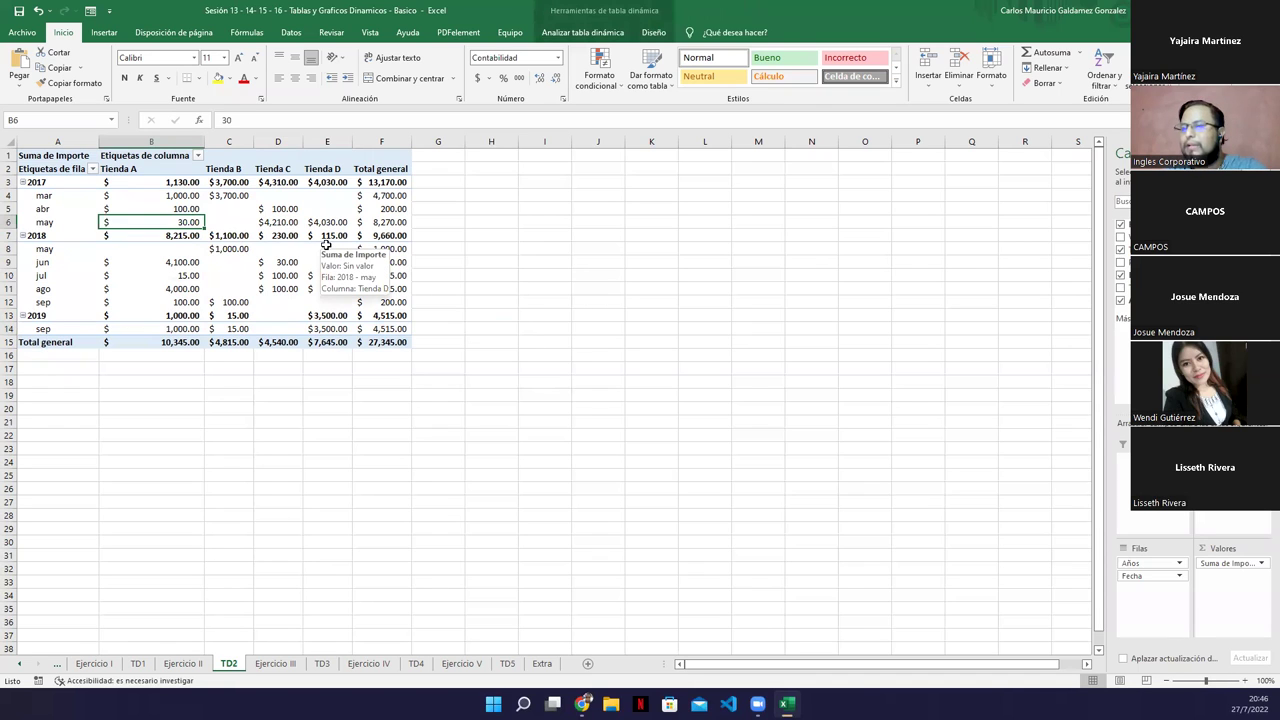
pyautogui.click(238, 249)
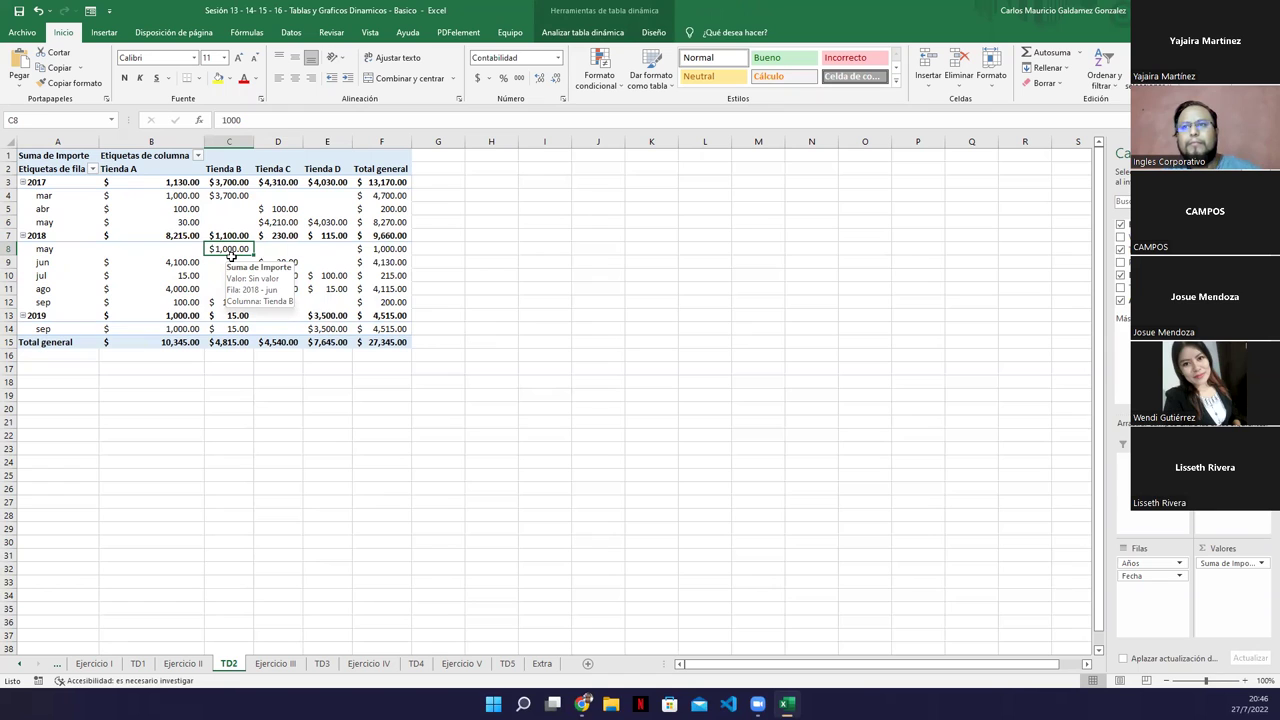
pyautogui.click(104, 33)
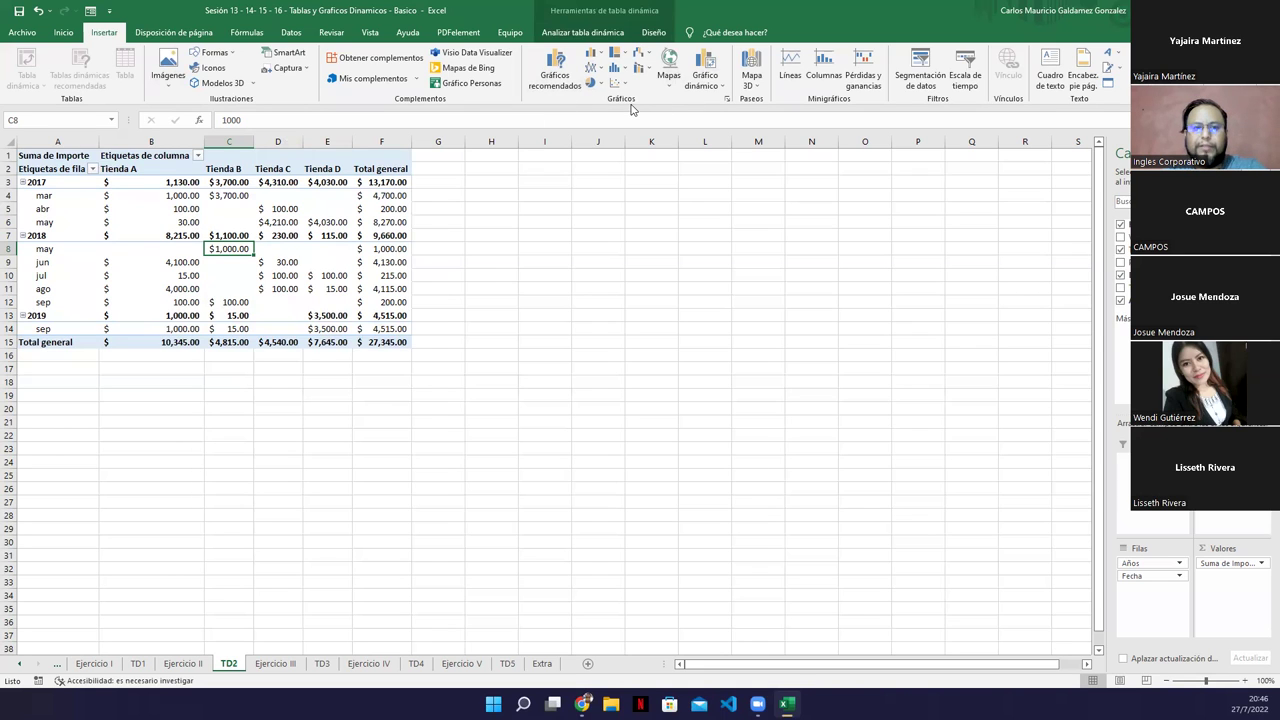
pyautogui.click(699, 65)
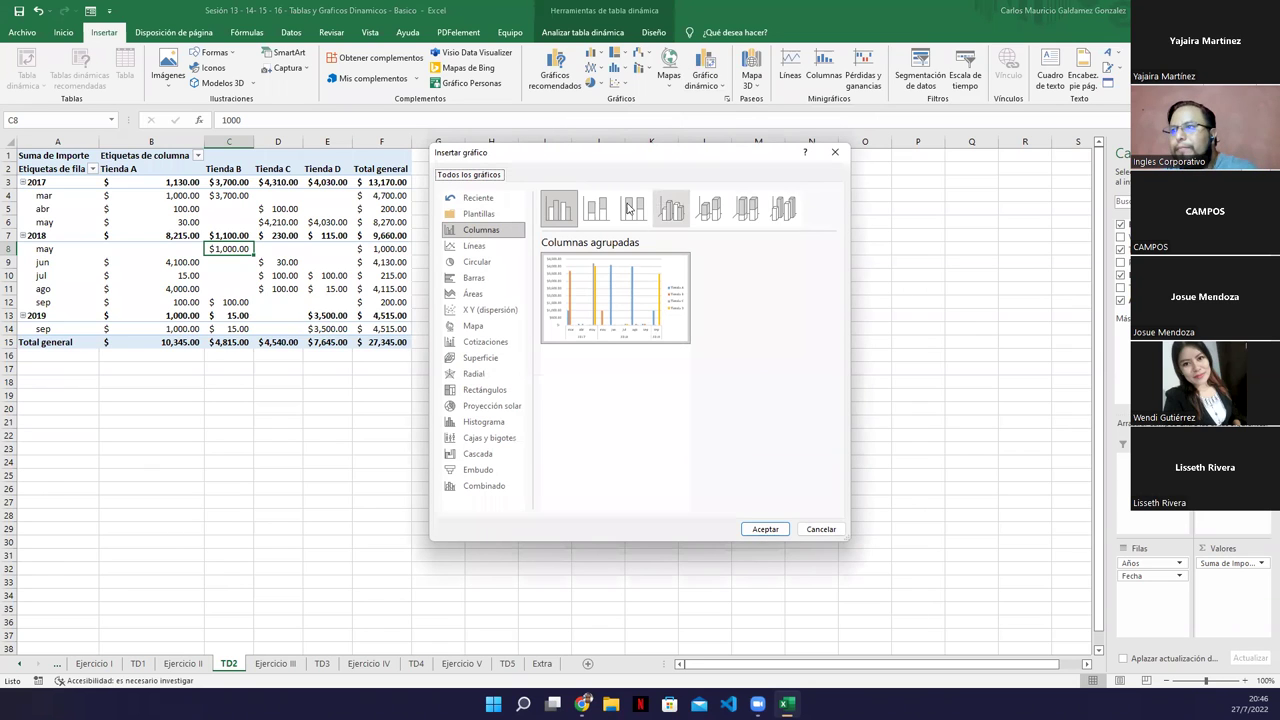
pyautogui.click(488, 249)
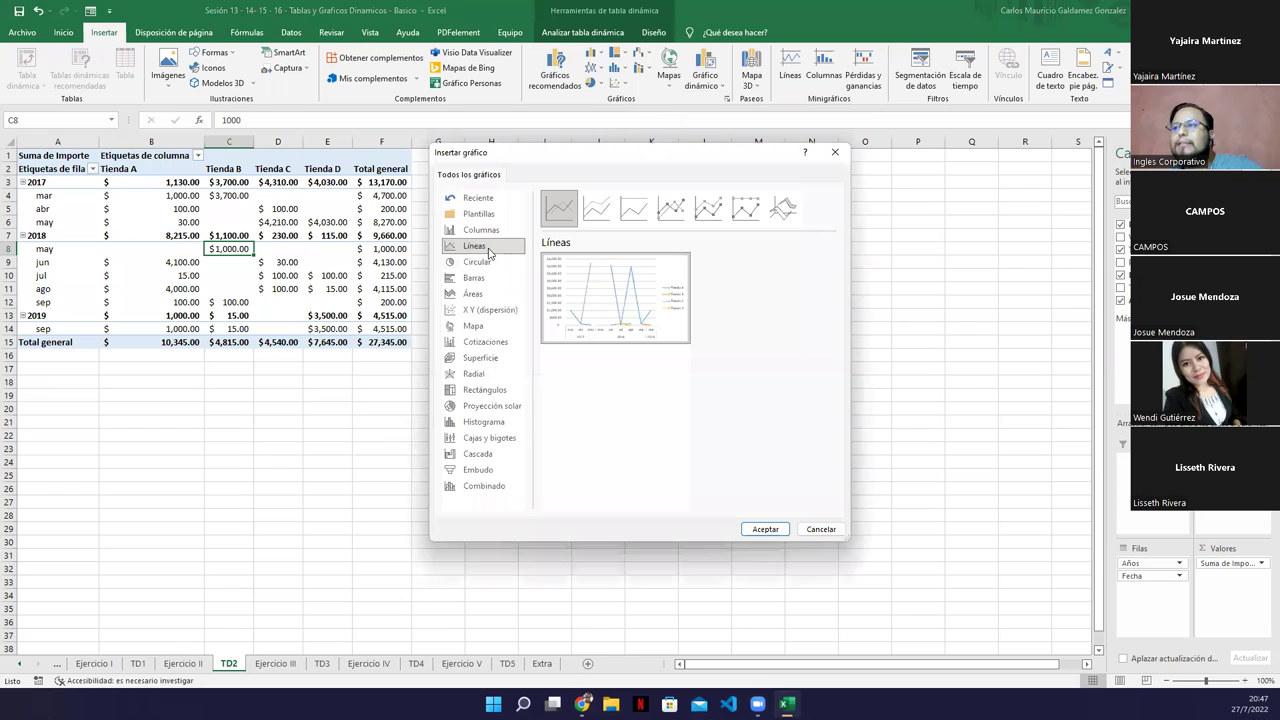
pyautogui.click(485, 263)
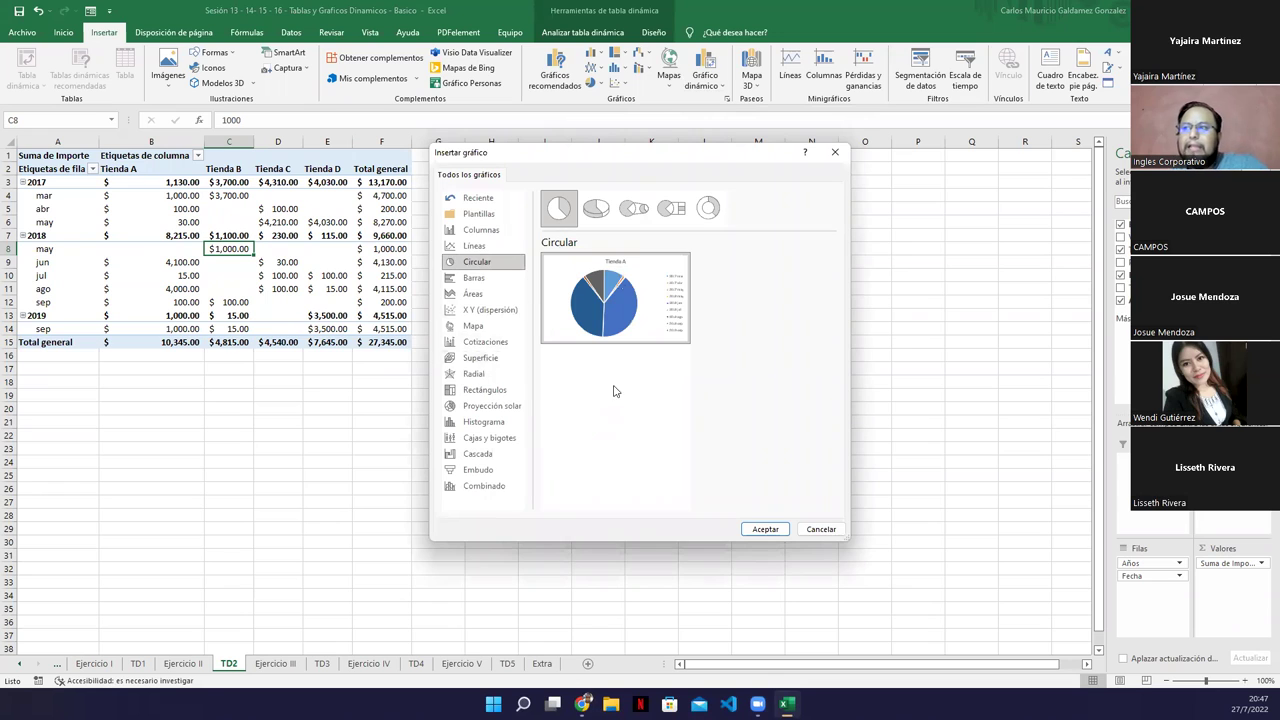
pyautogui.click(596, 208)
pyautogui.click(625, 220)
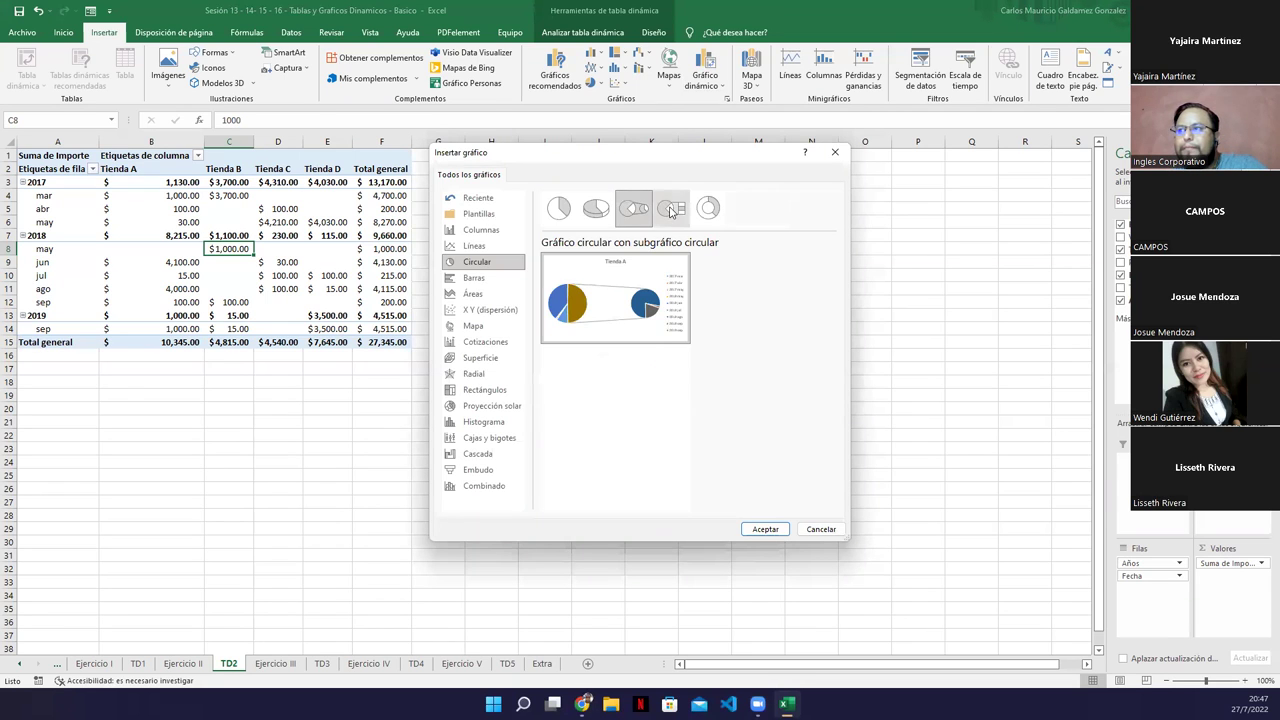
pyautogui.click(670, 209)
pyautogui.click(559, 212)
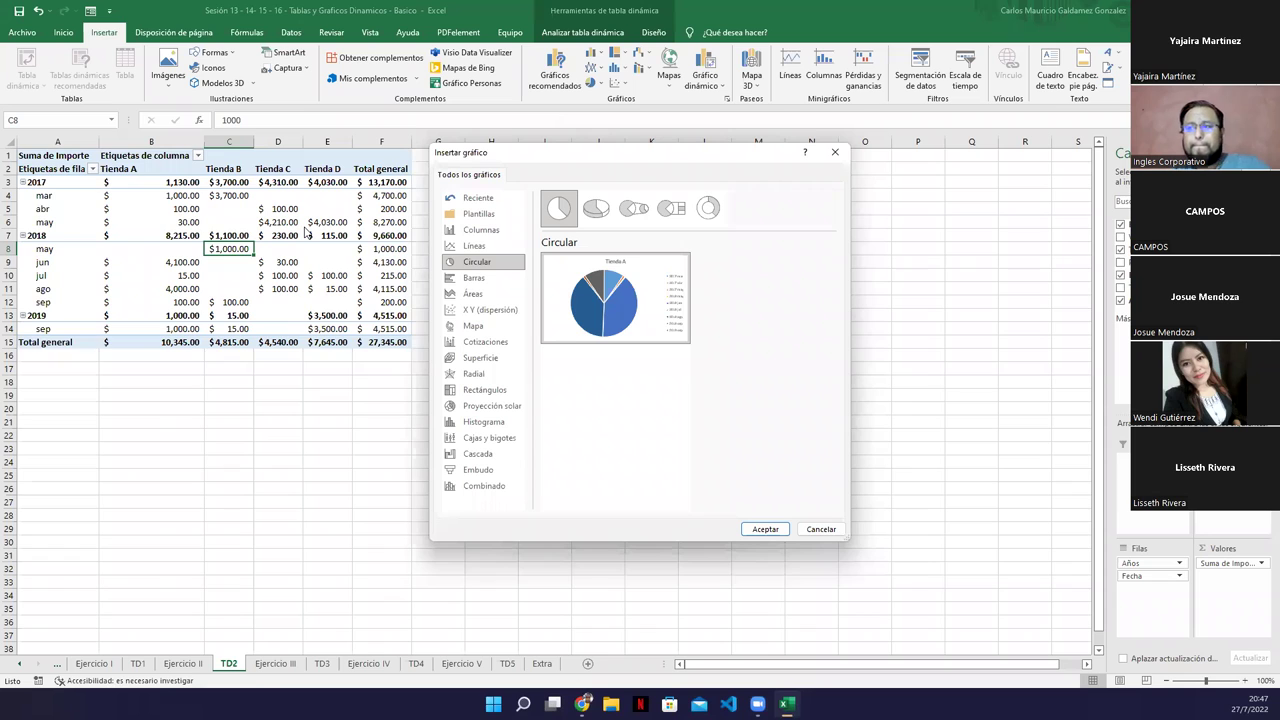
pyautogui.click(776, 532)
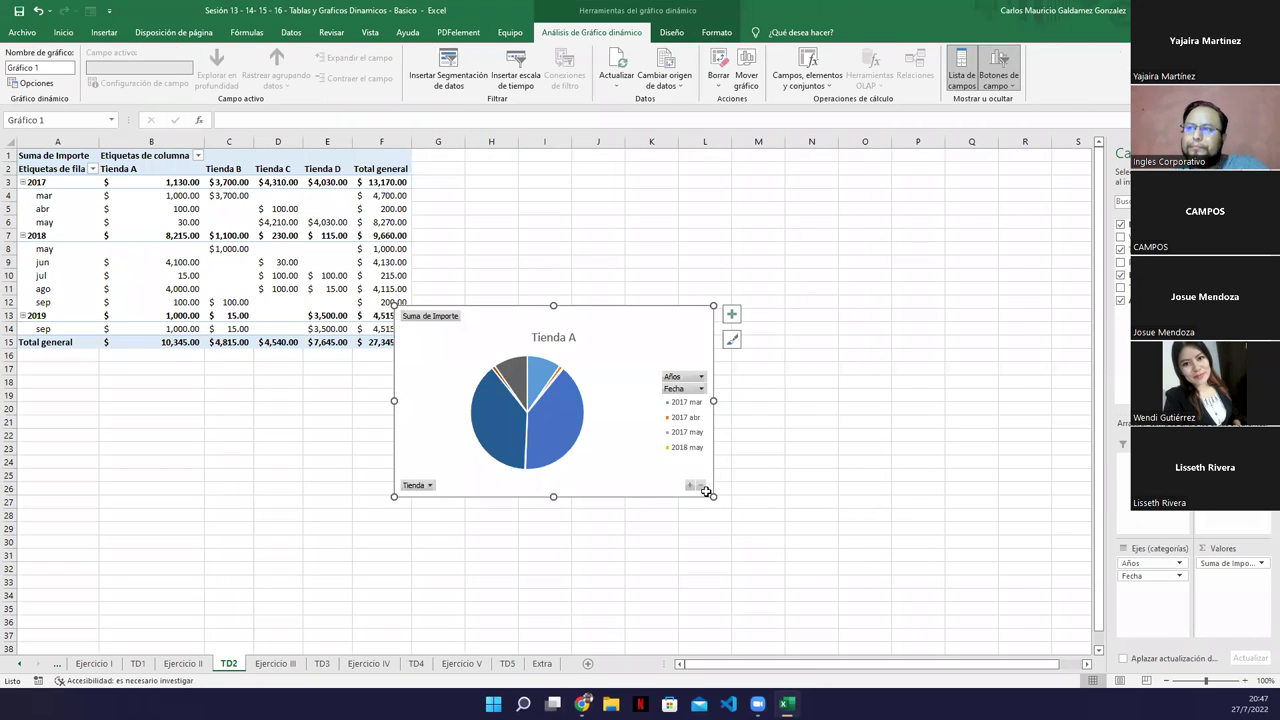
# - Move the pie chart beside the pivot table and enlarge it to span about columns H to R and rows 2 to 32
pyautogui.moveTo(624, 329); pyautogui.dragTo(700, 191)
pyautogui.moveTo(785, 354); pyautogui.dragTo(1050, 582)
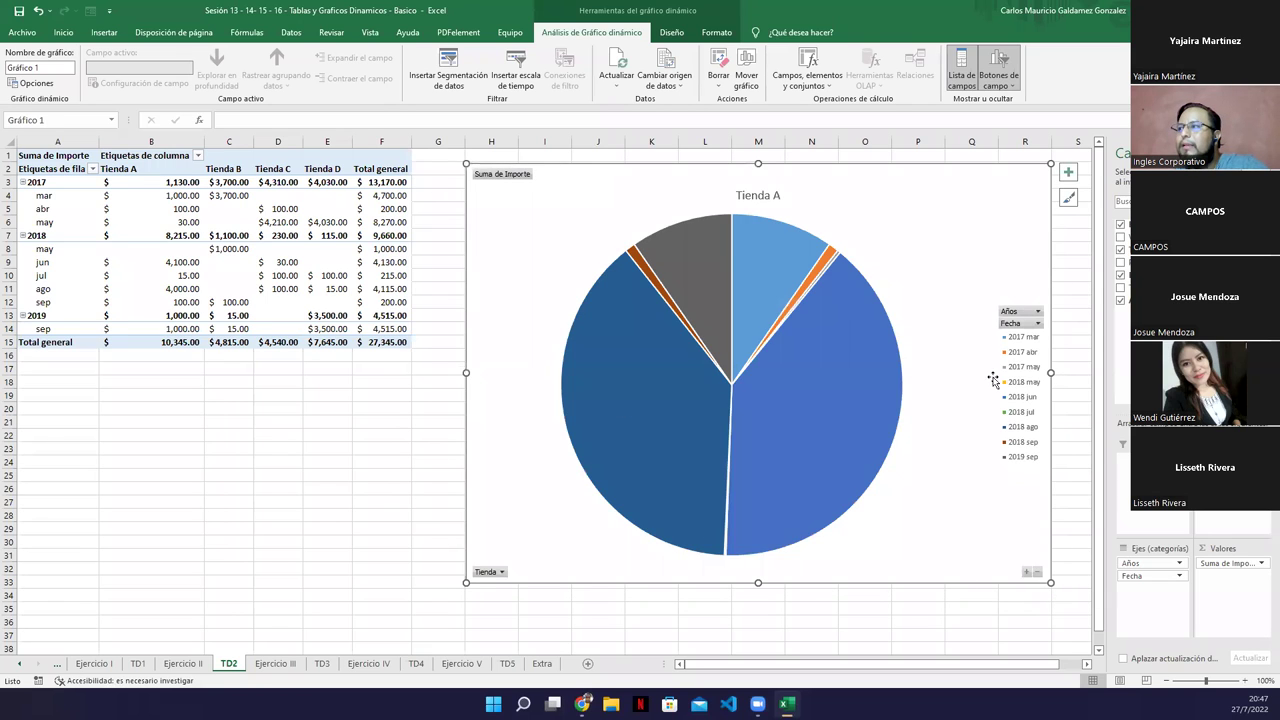
# - Examine the filter options of the pie chart's Años, Fecha and Tienda fields without changing them
pyautogui.click(1037, 313)
pyautogui.click(1037, 314)
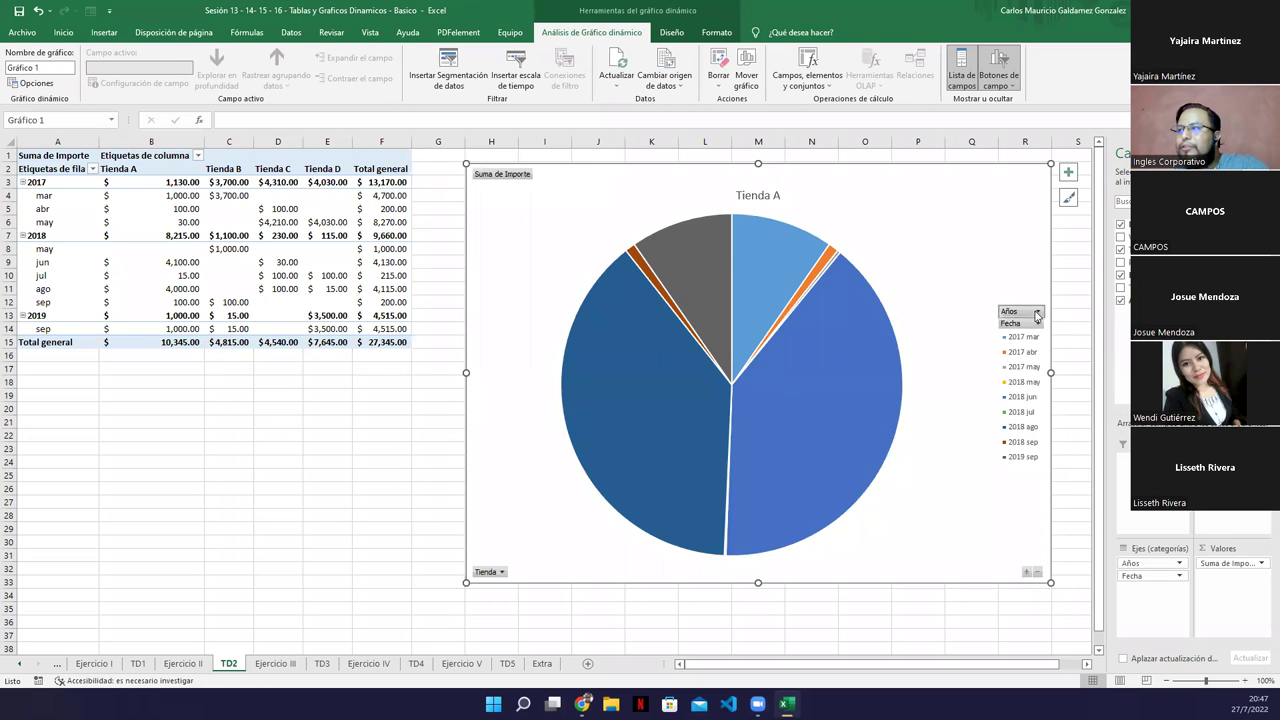
pyautogui.click(1038, 325)
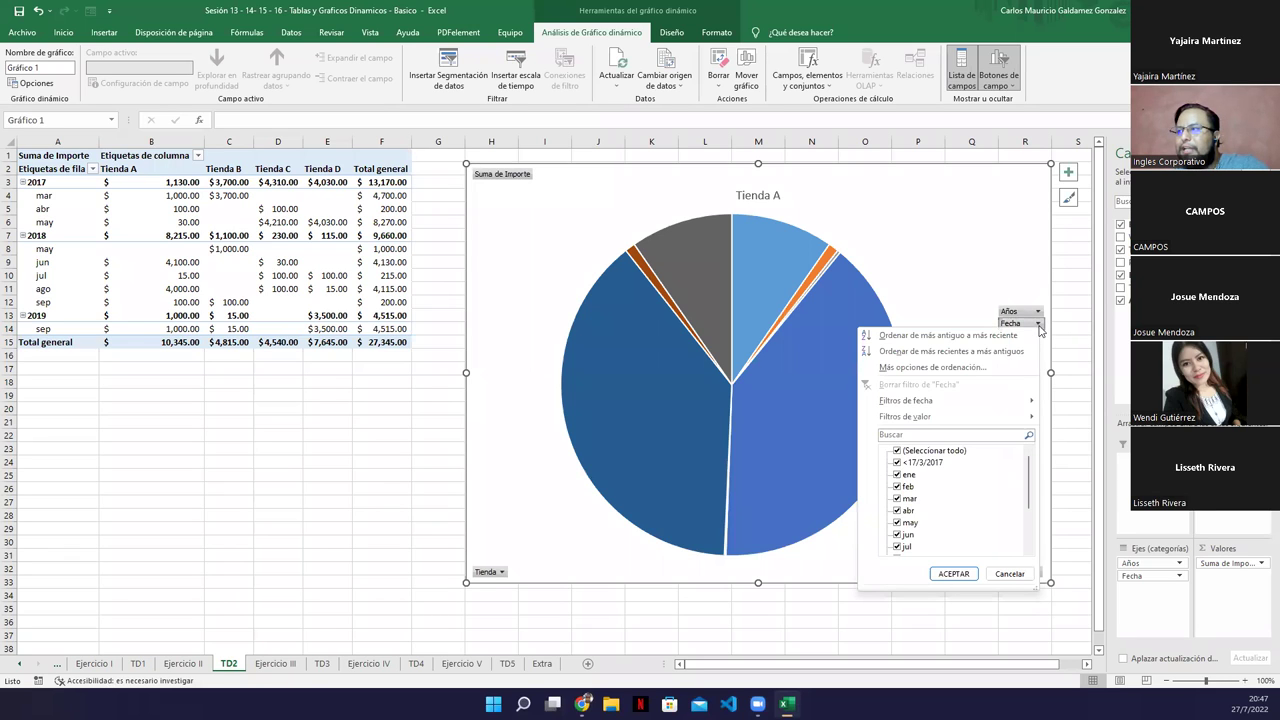
pyautogui.click(1038, 325)
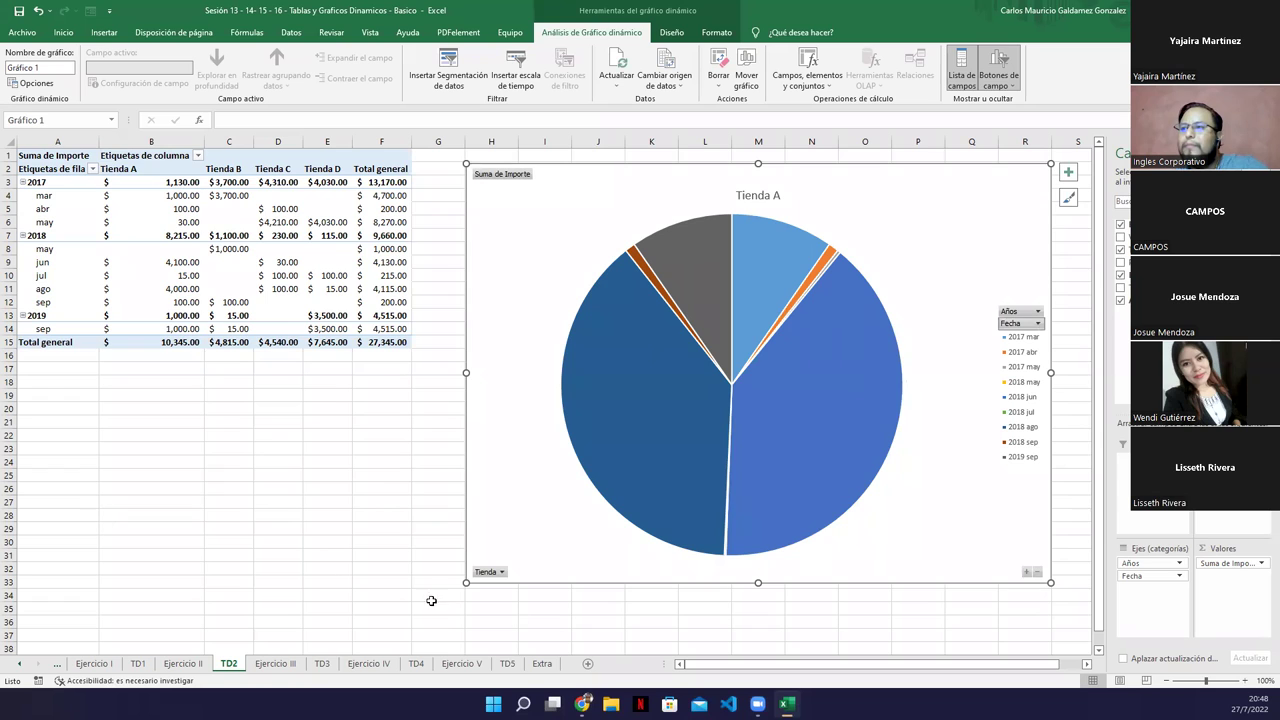
pyautogui.click(503, 572)
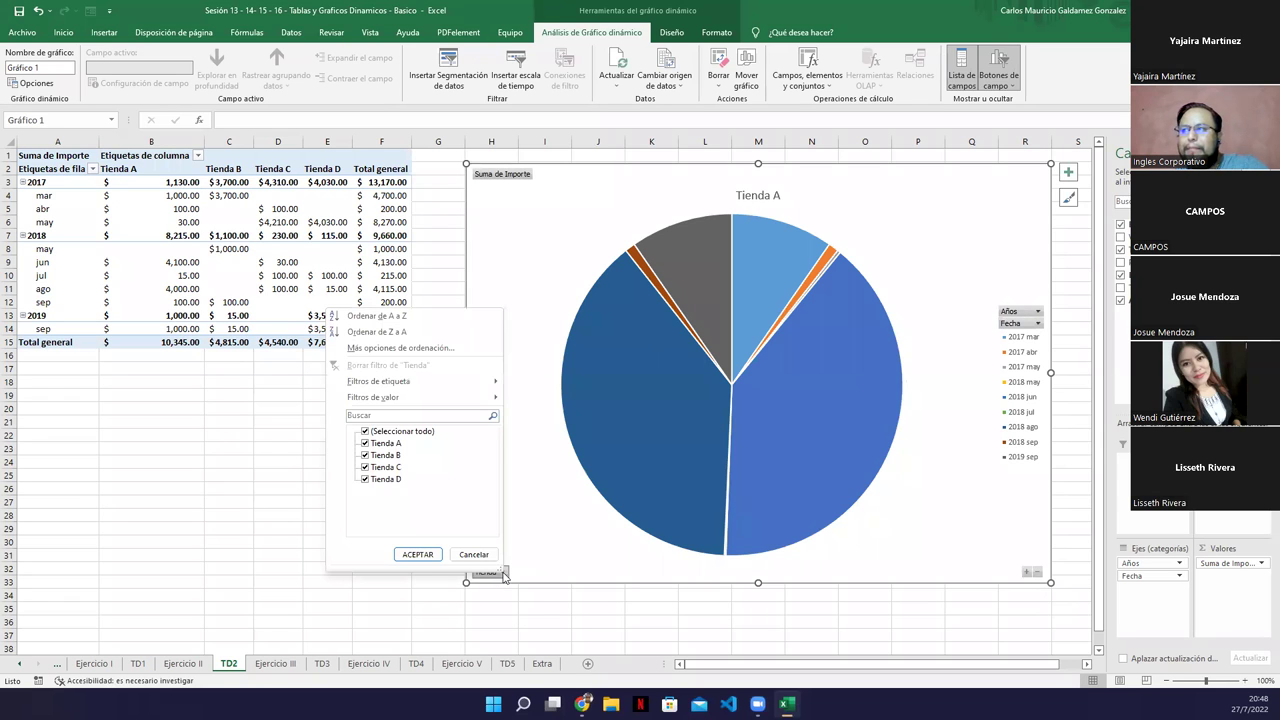
pyautogui.click(536, 574)
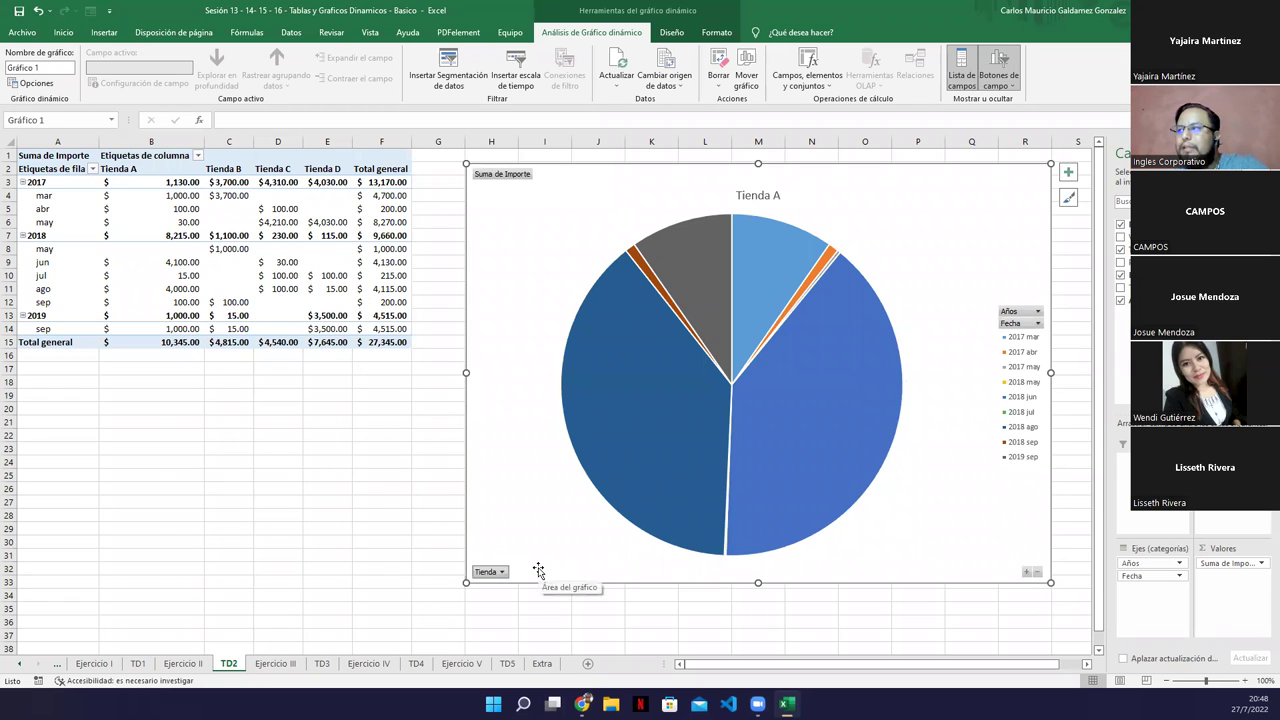
pyautogui.click(493, 578)
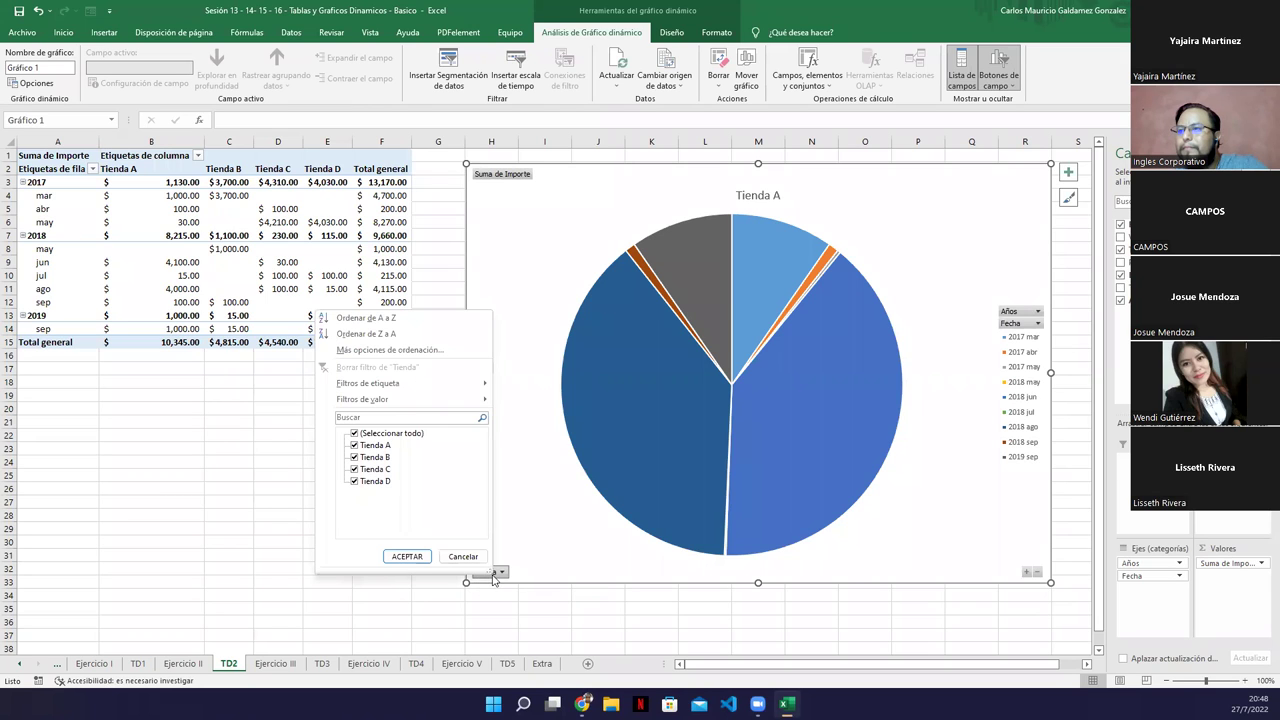
pyautogui.click(752, 199)
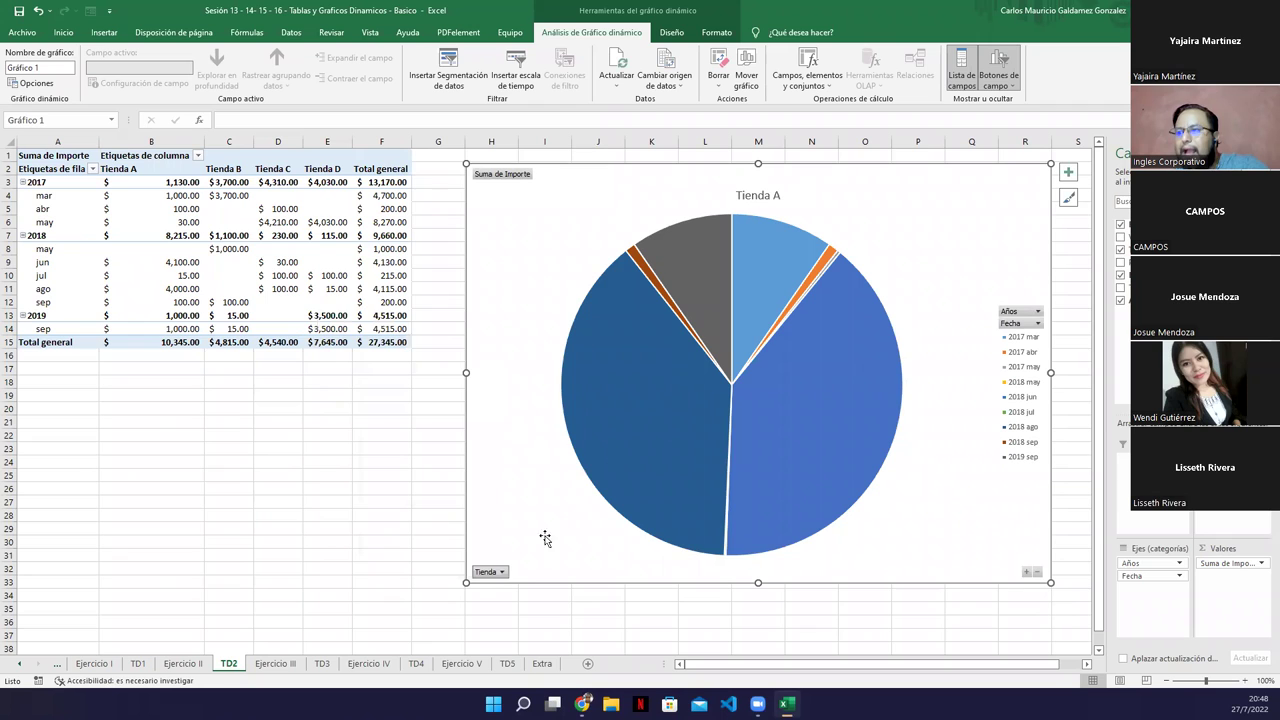
pyautogui.click(500, 572)
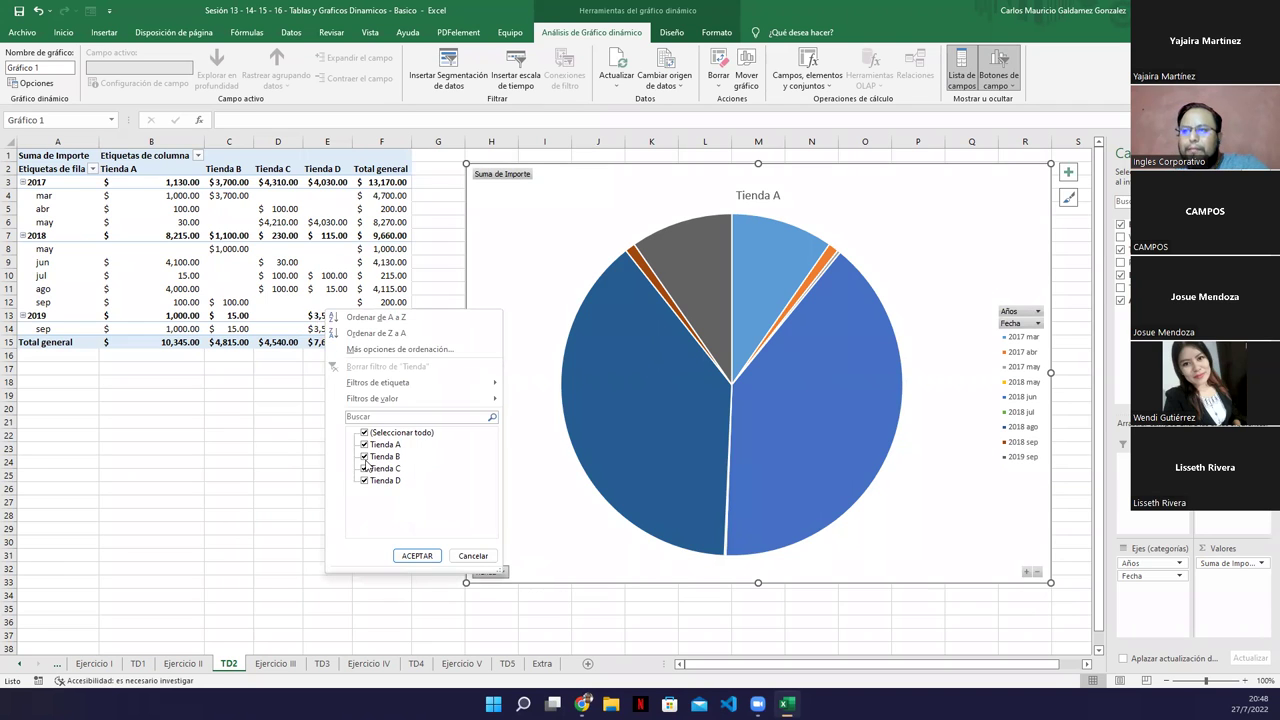
pyautogui.click(621, 428)
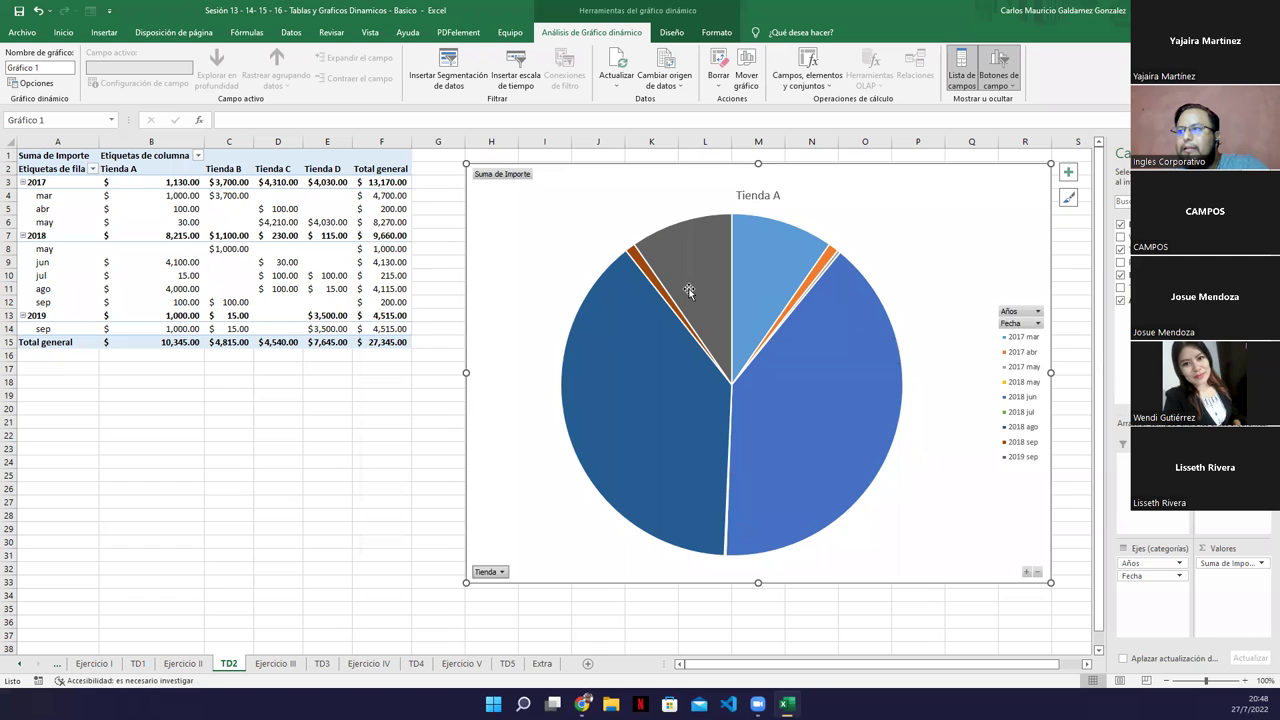
# - Filter the pie chart's Tienda field to show only Tienda A, and inspect the 2018 jun slice
pyautogui.click(504, 572)
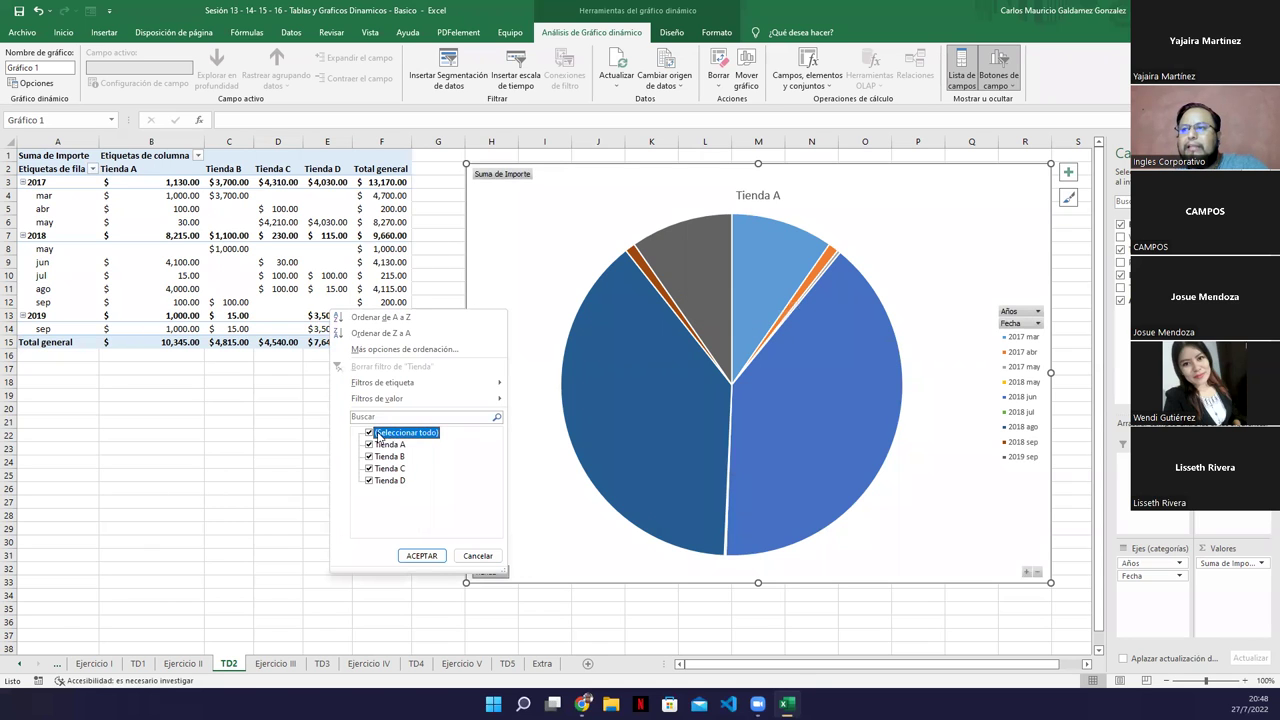
pyautogui.click(369, 433)
pyautogui.click(369, 444)
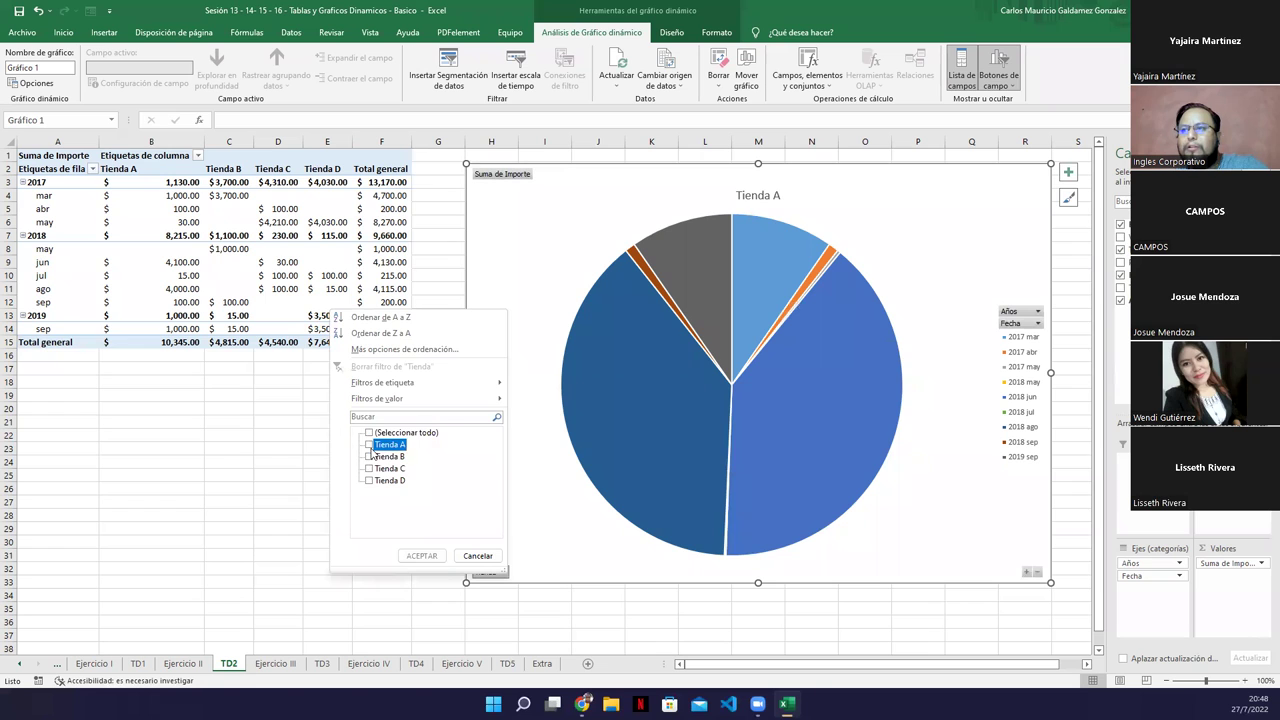
pyautogui.click(421, 556)
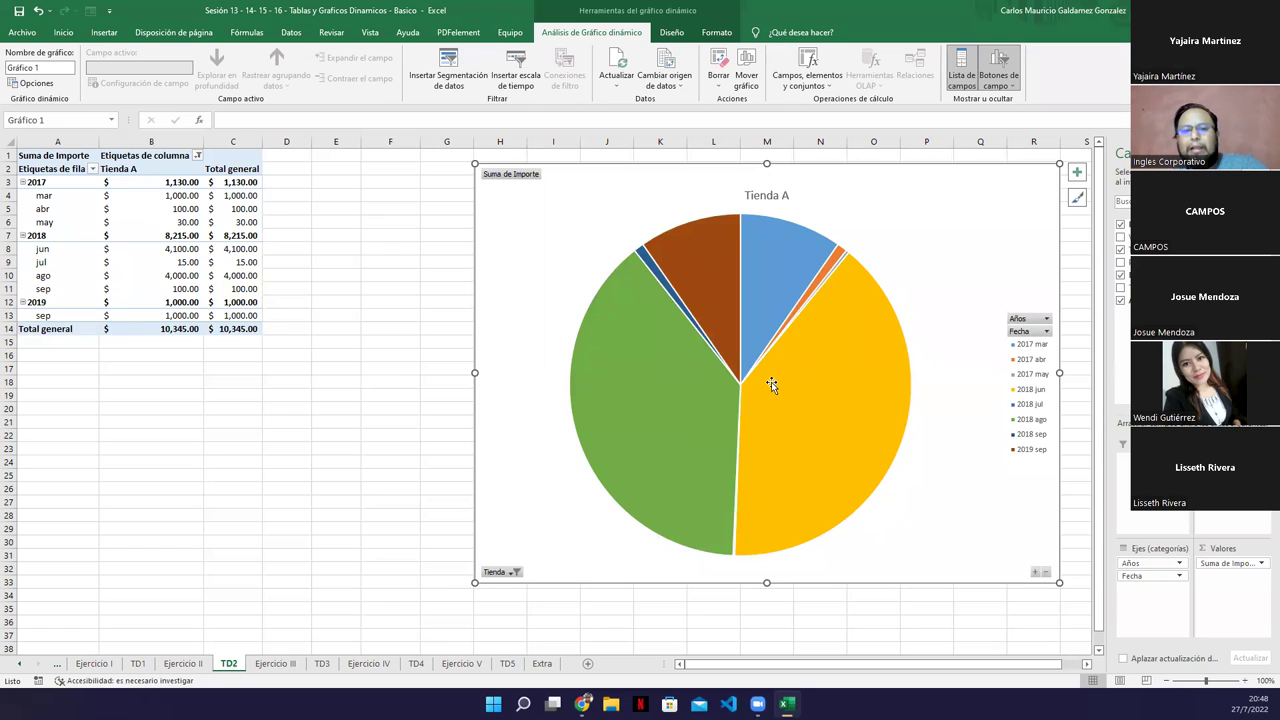
pyautogui.moveTo(773, 386)
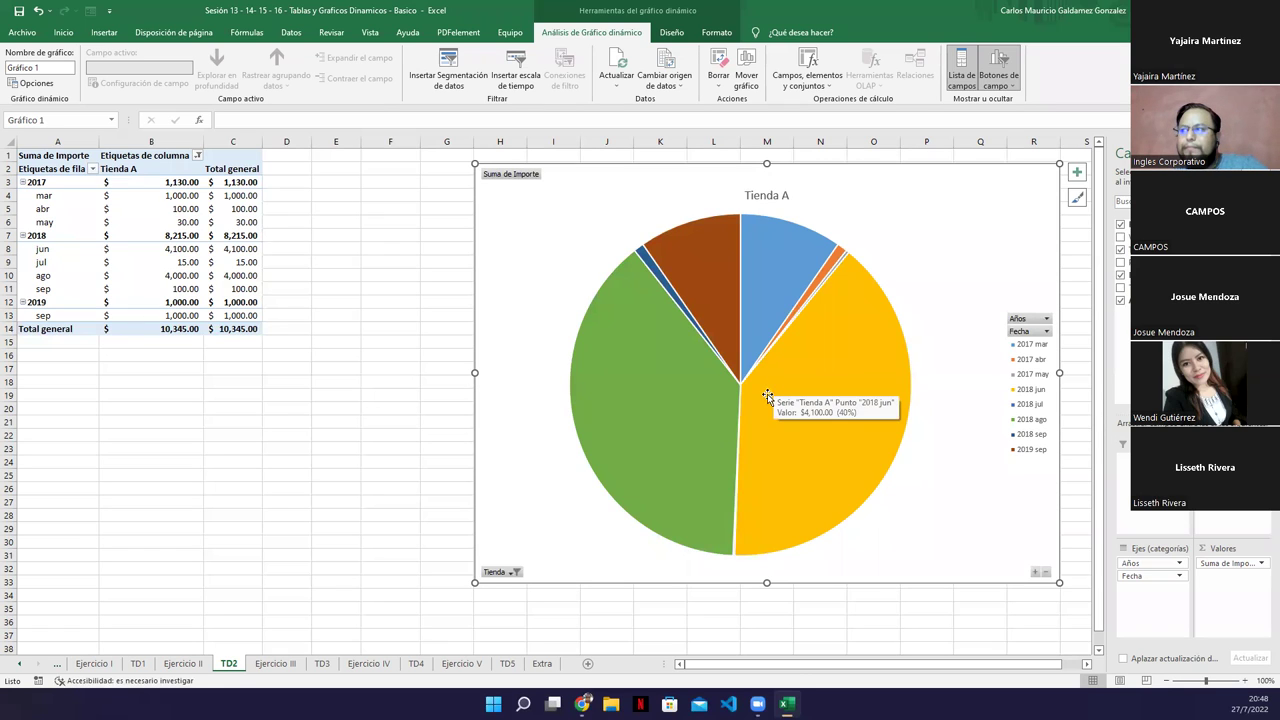
# - Add Tienda B to the pie chart's Tienda filter alongside Tienda A, and inspect the values of the pie slices
pyautogui.click(514, 573)
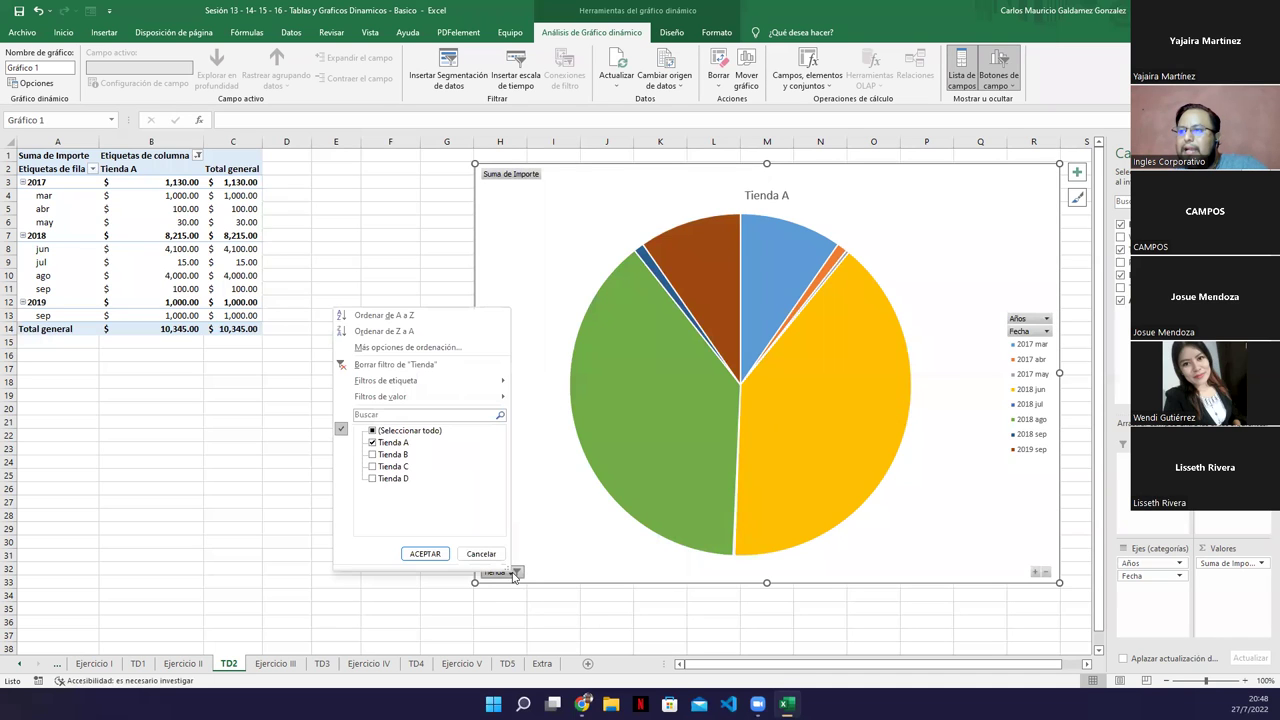
pyautogui.click(377, 456)
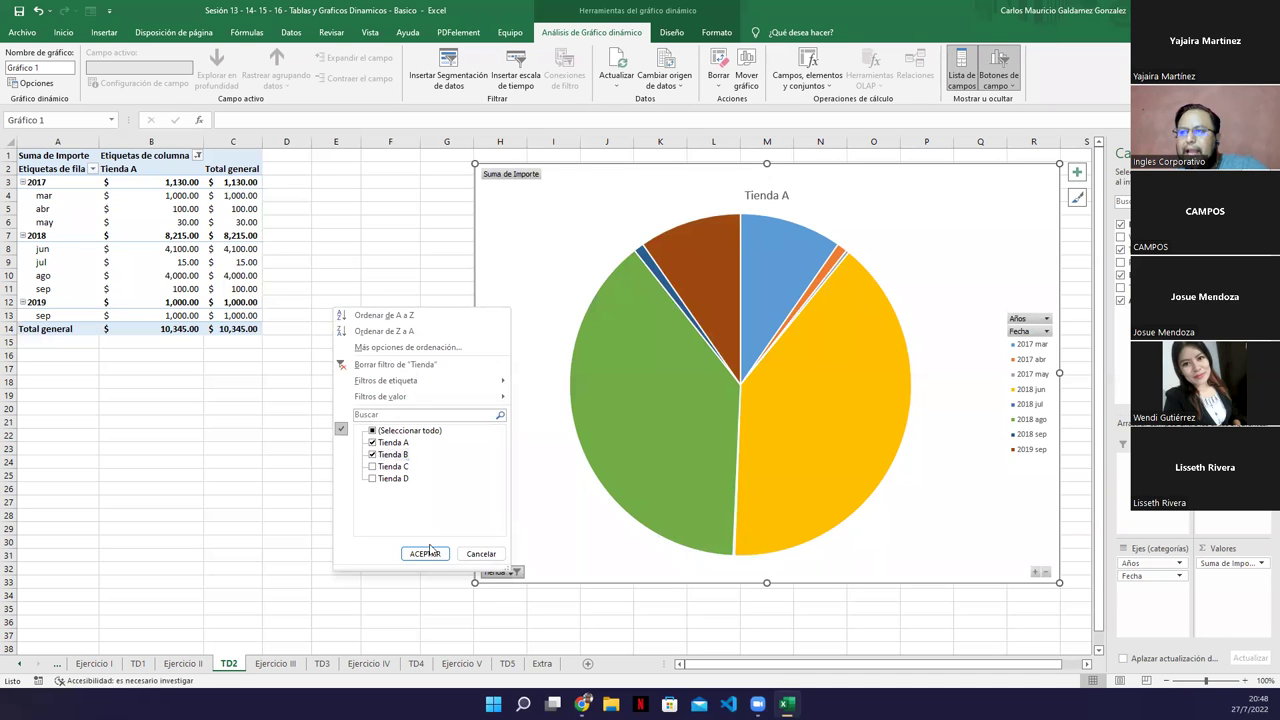
pyautogui.click(424, 553)
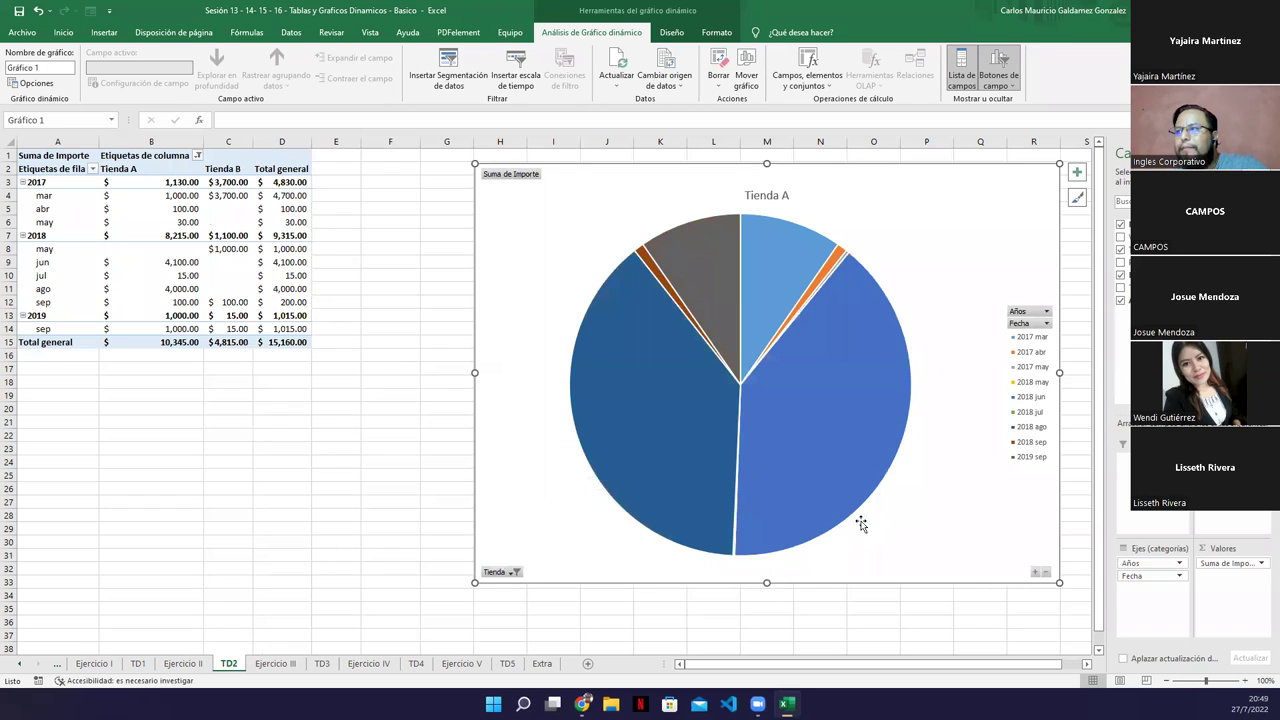
pyautogui.moveTo(852, 397)
pyautogui.moveTo(695, 418)
pyautogui.moveTo(688, 313)
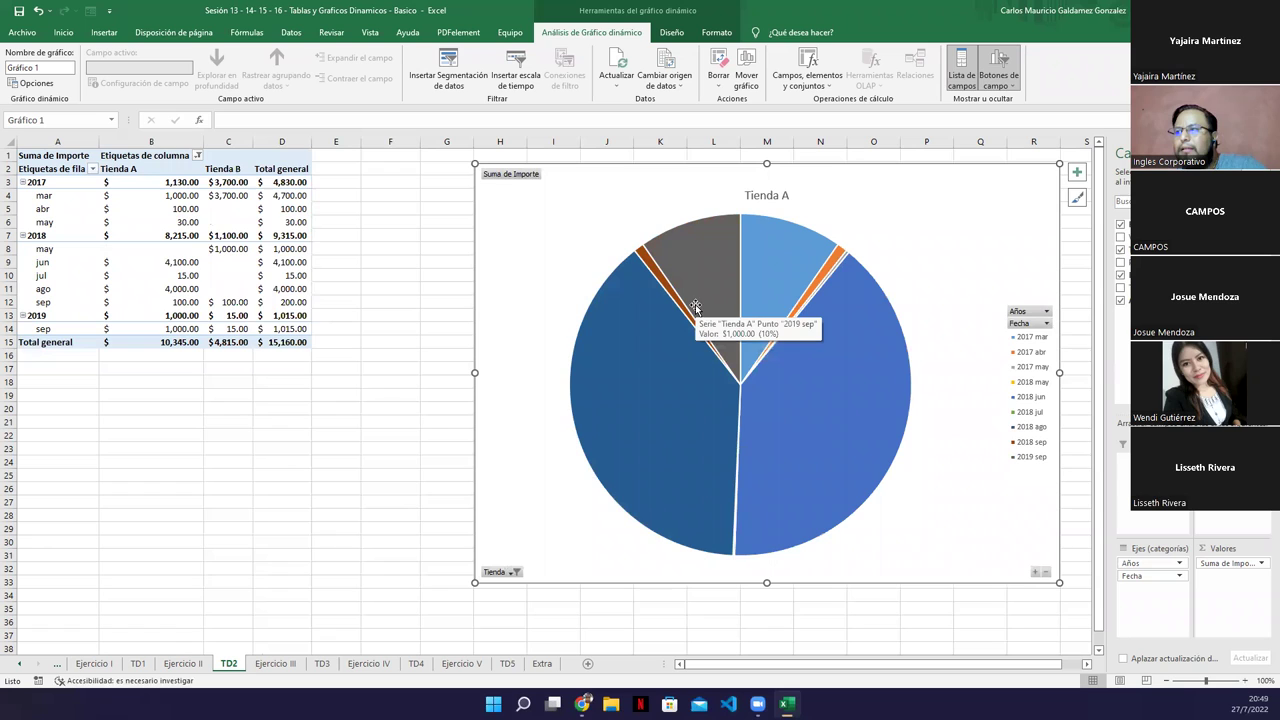
pyautogui.moveTo(805, 296)
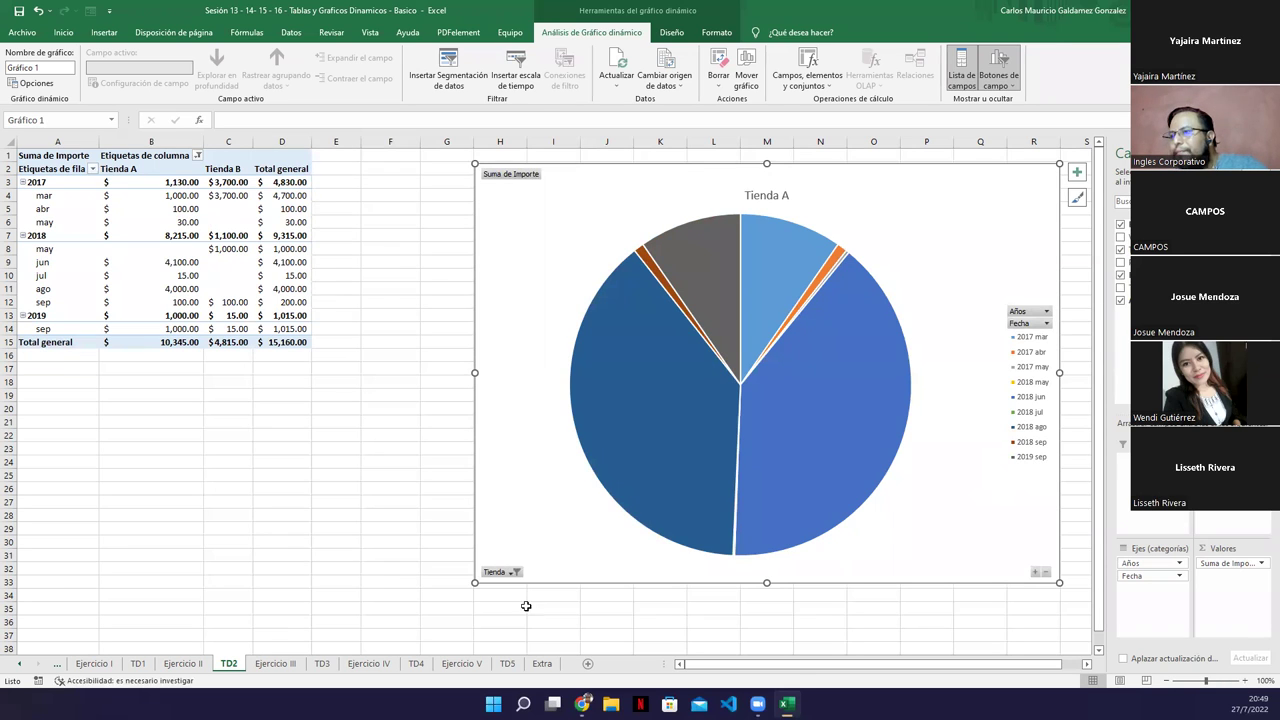
# - Filter the pie chart's Tienda field to show only Tienda B, and inspect the 2017 mar and 2018 may slices
pyautogui.click(515, 572)
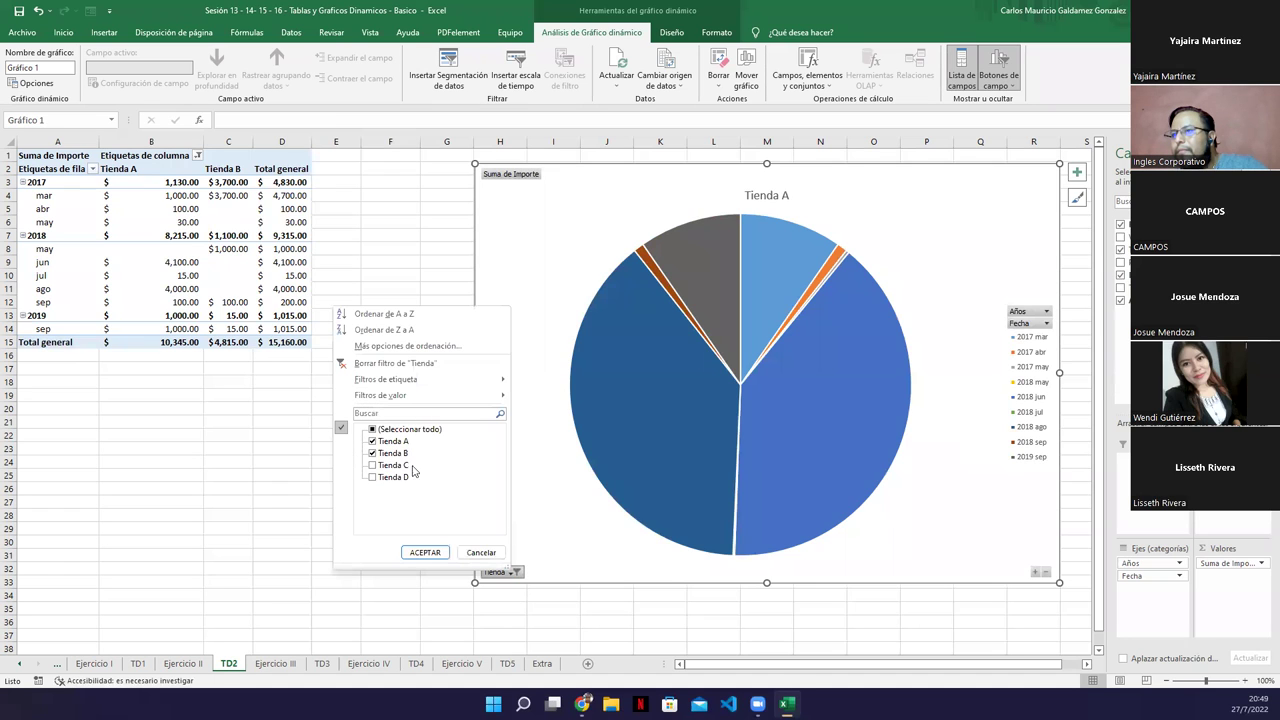
pyautogui.click(372, 441)
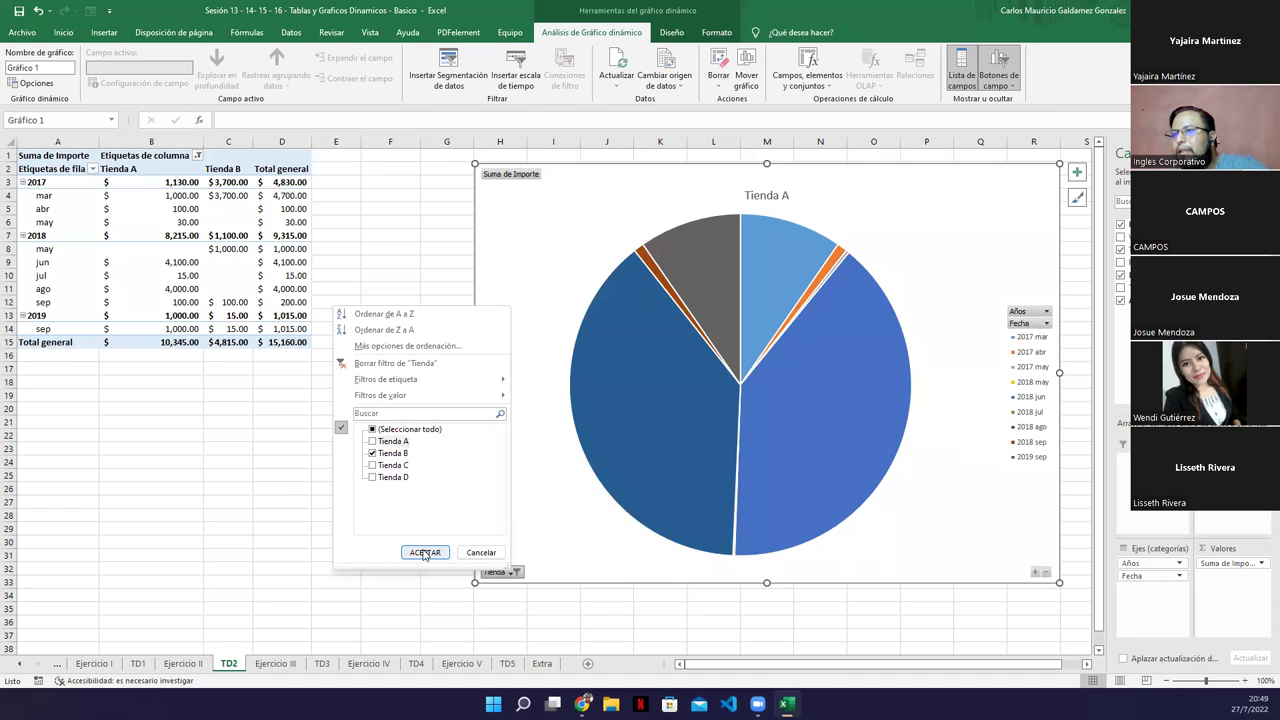
pyautogui.click(424, 552)
pyautogui.moveTo(825, 434)
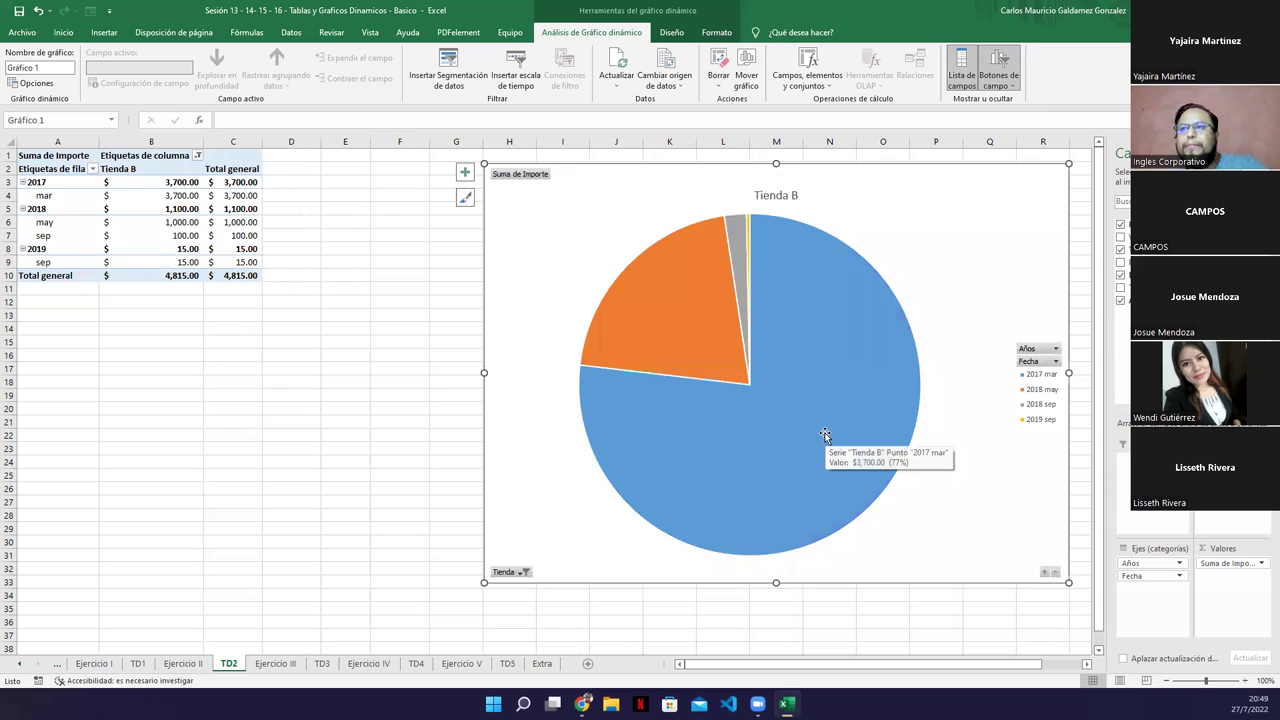
pyautogui.moveTo(693, 346)
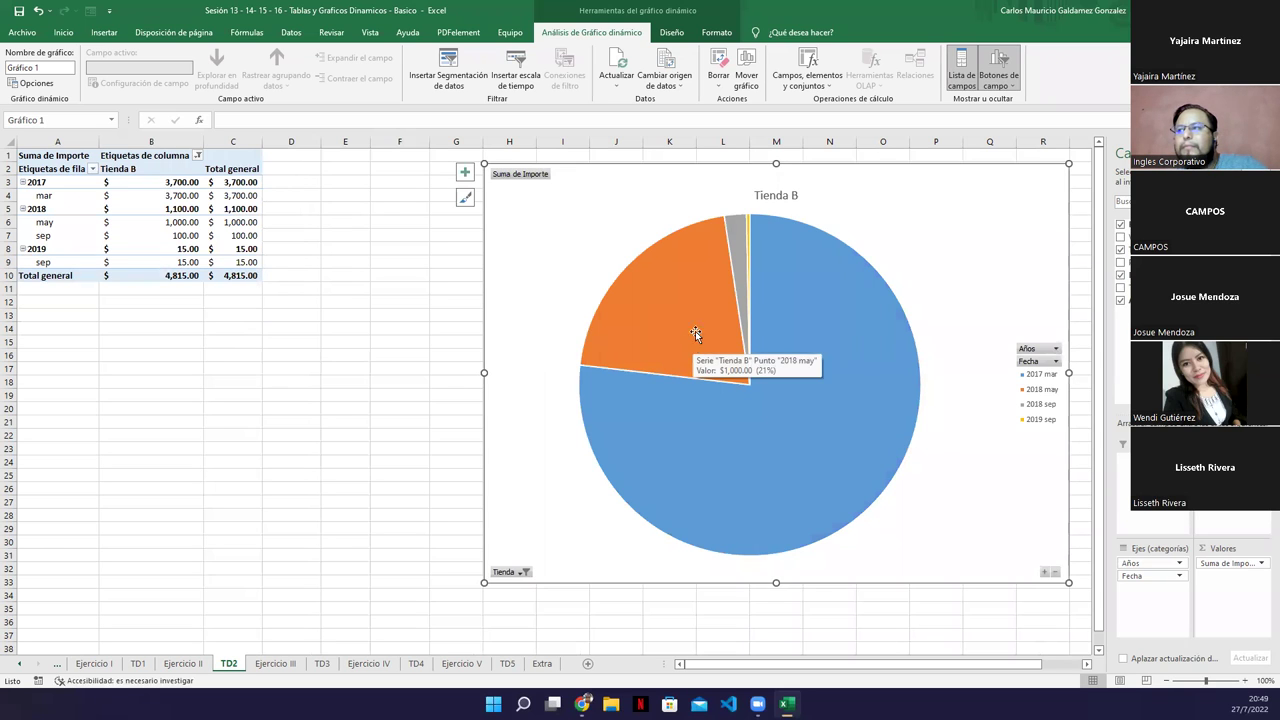
# - Select all stores again in the pie chart's Tienda filter
pyautogui.click(527, 573)
pyautogui.click(384, 434)
pyautogui.click(436, 557)
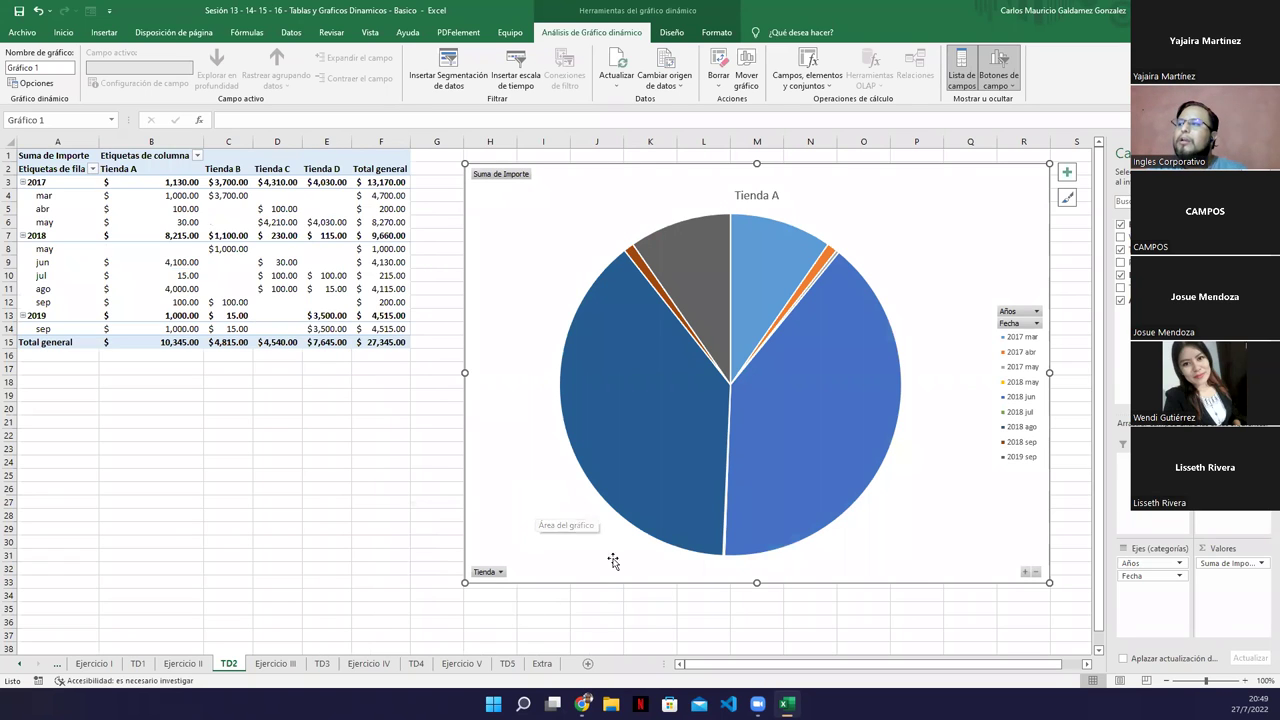
pyautogui.moveTo(648, 527)
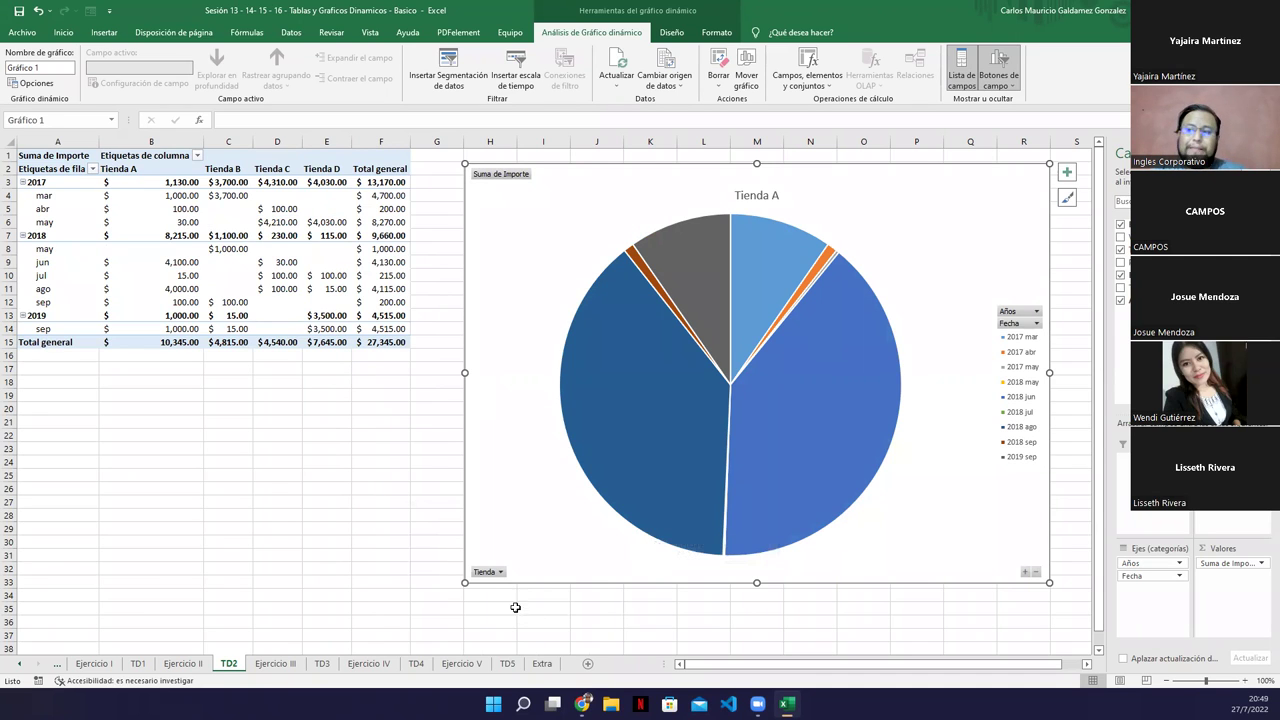
# - Clear the full selection in the pie chart's Tienda filter and show only Tienda D
pyautogui.click(499, 576)
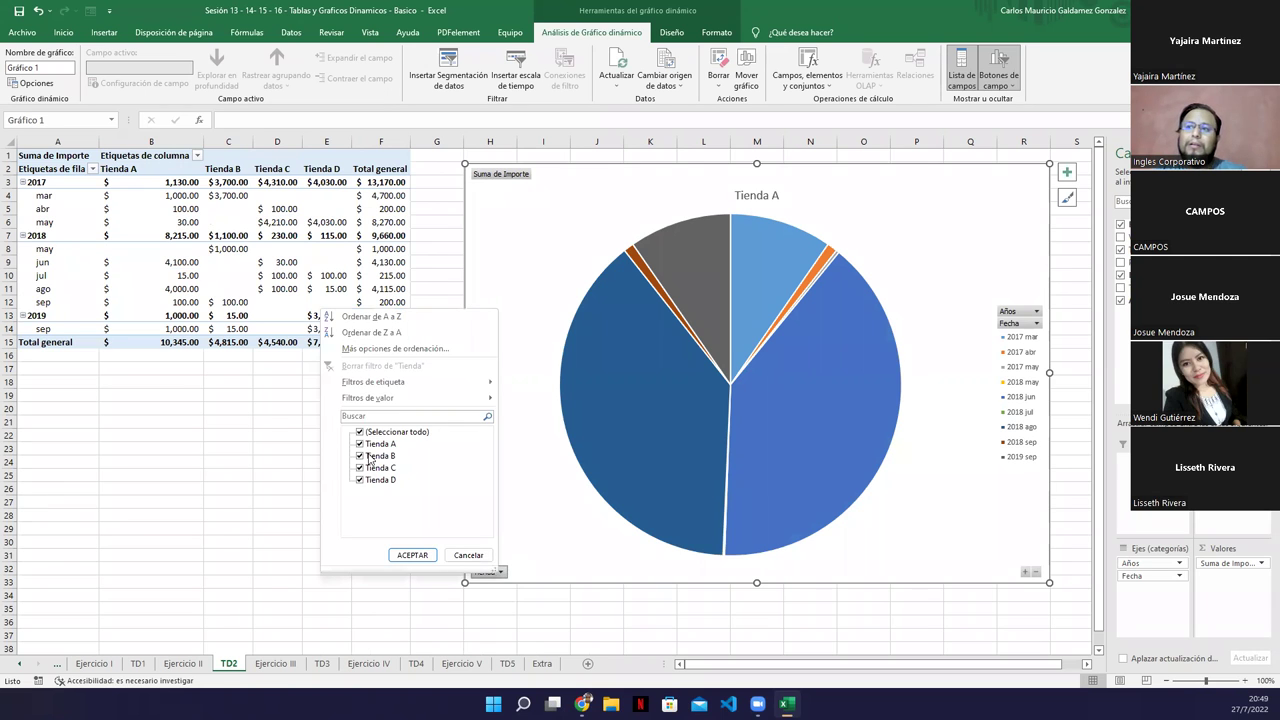
pyautogui.click(363, 434)
pyautogui.click(361, 481)
pyautogui.click(412, 555)
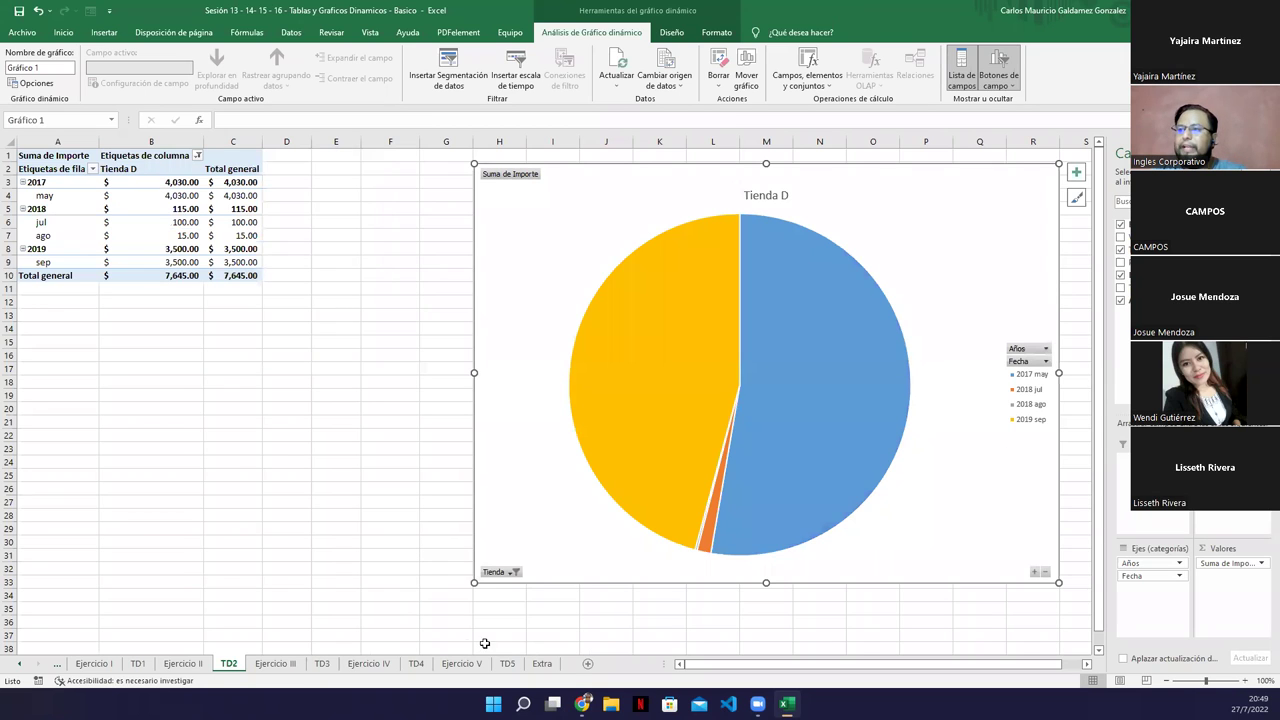
# - Switch the pie chart's Tienda filter from Tienda D to Tienda C only
pyautogui.click(514, 572)
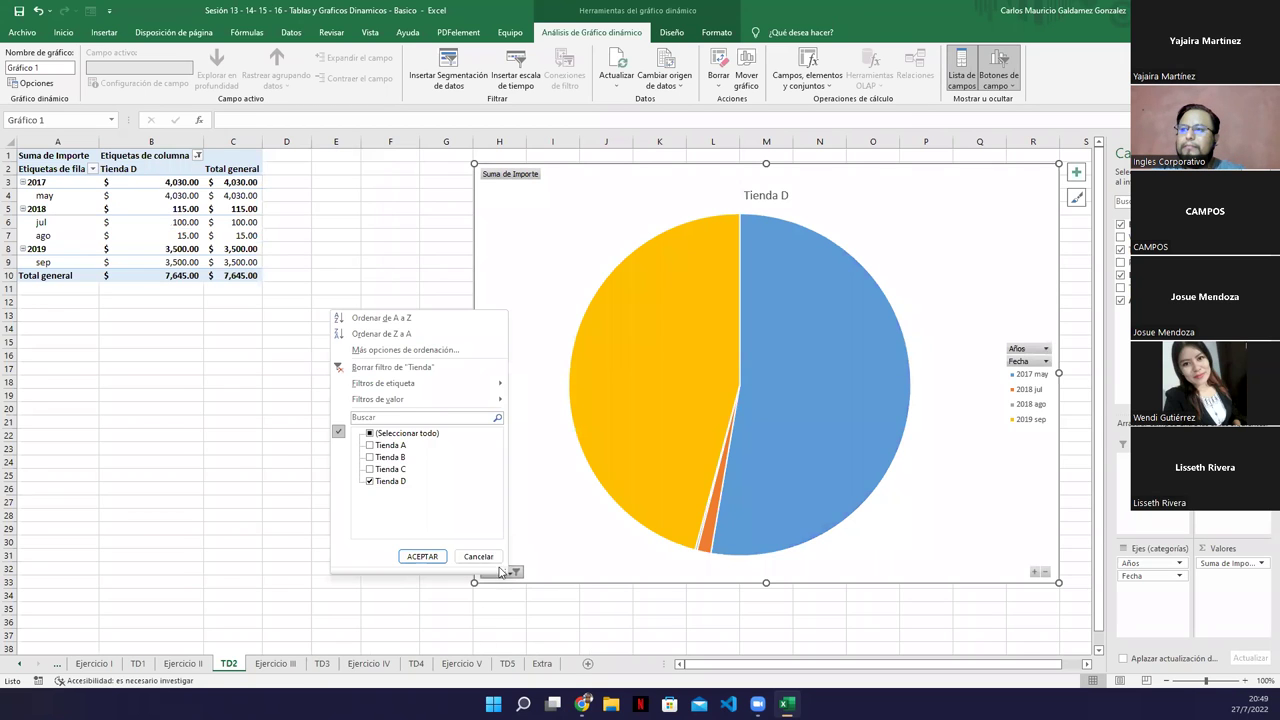
pyautogui.click(385, 470)
pyautogui.click(371, 488)
pyautogui.click(422, 556)
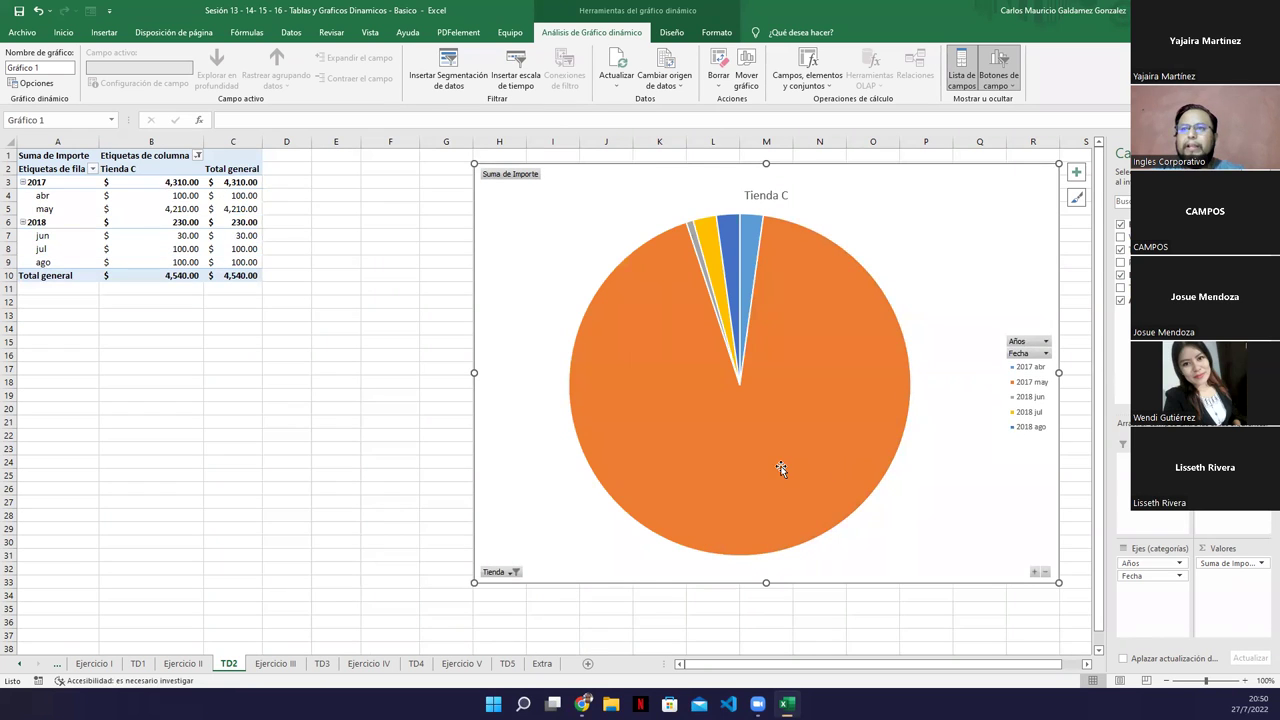
# - Switch the pie chart's Tienda filter from Tienda C to Tienda B only
pyautogui.click(513, 572)
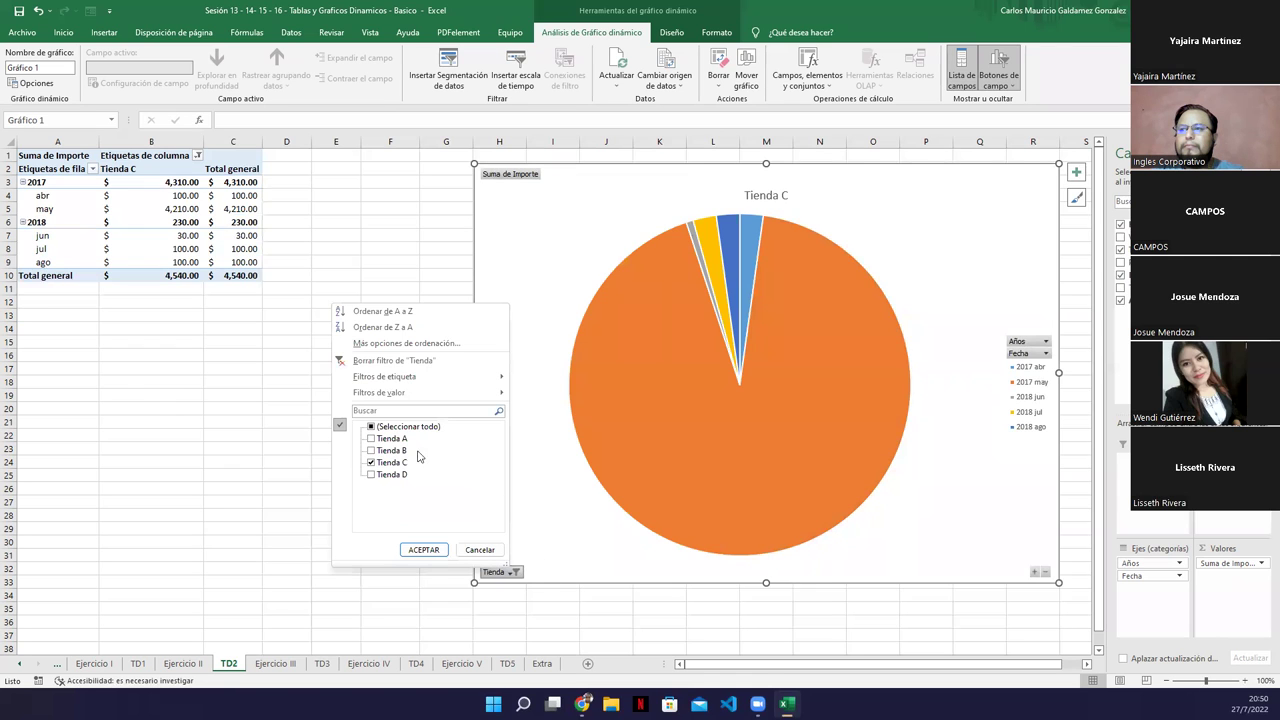
pyautogui.click(401, 454)
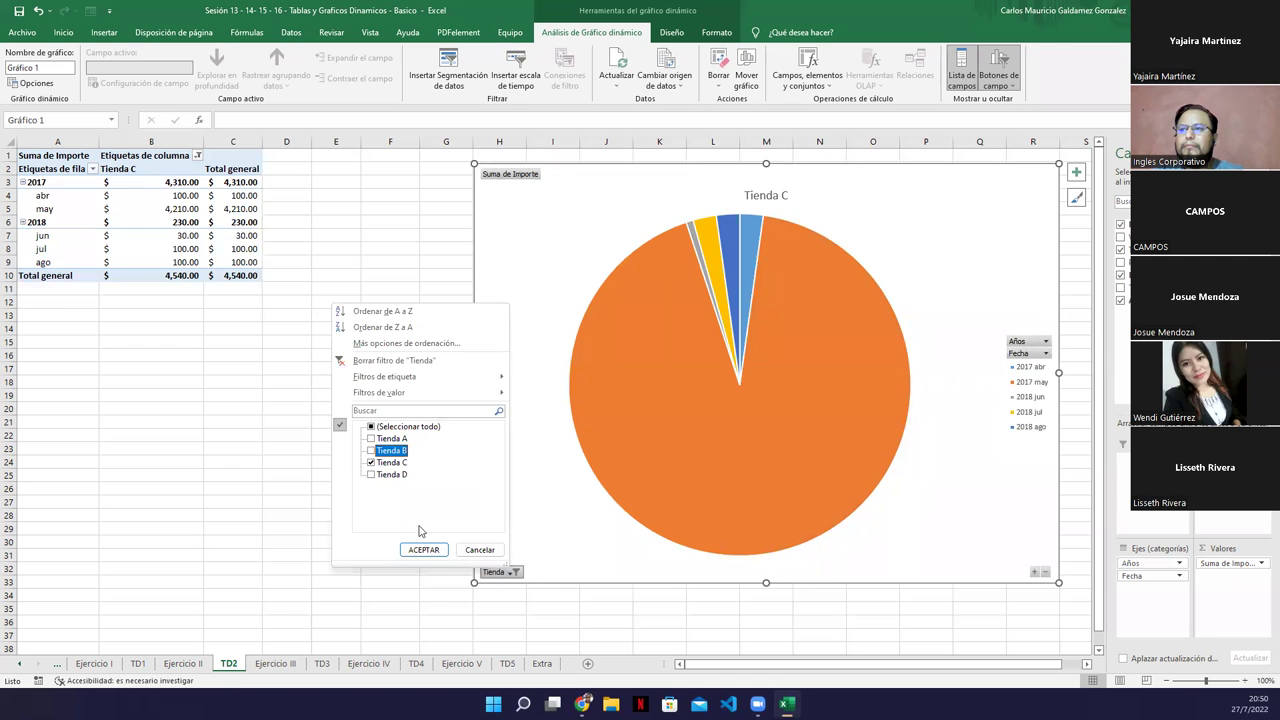
pyautogui.click(371, 463)
pyautogui.click(423, 549)
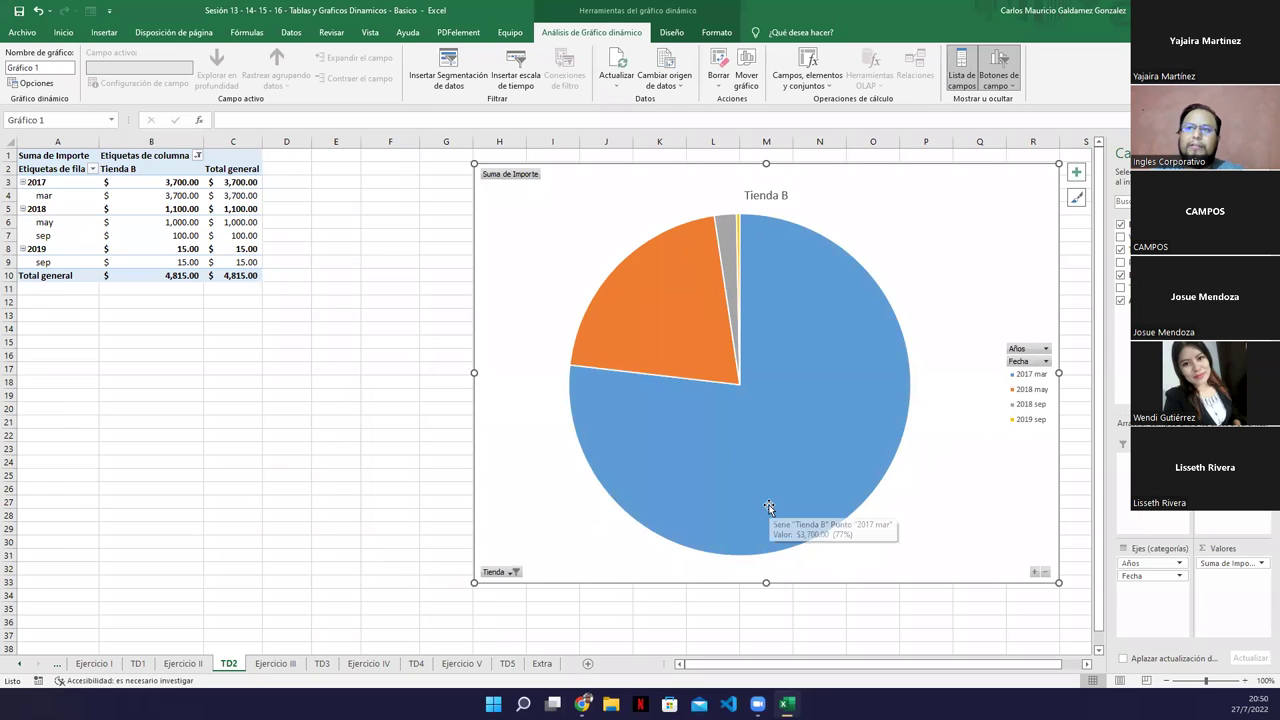
# - Switch the pie chart's Tienda filter from Tienda B to Tienda A only
pyautogui.click(514, 573)
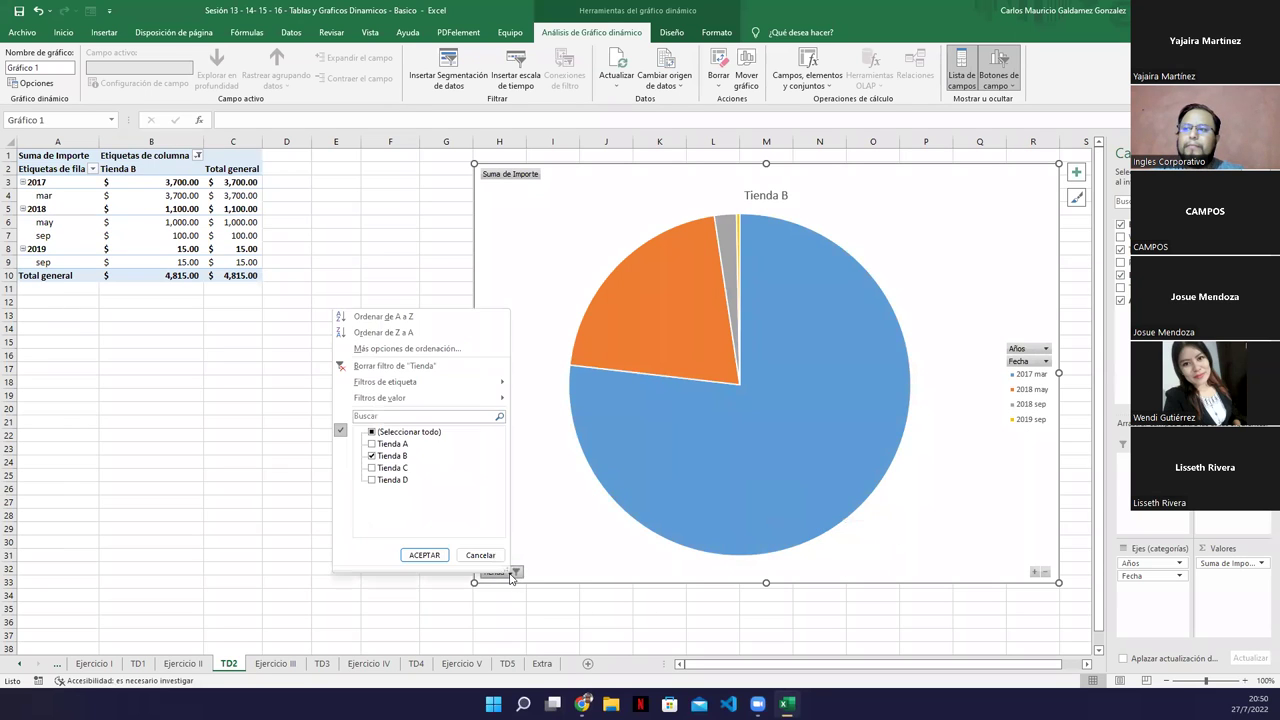
pyautogui.click(372, 446)
pyautogui.click(372, 456)
pyautogui.click(424, 555)
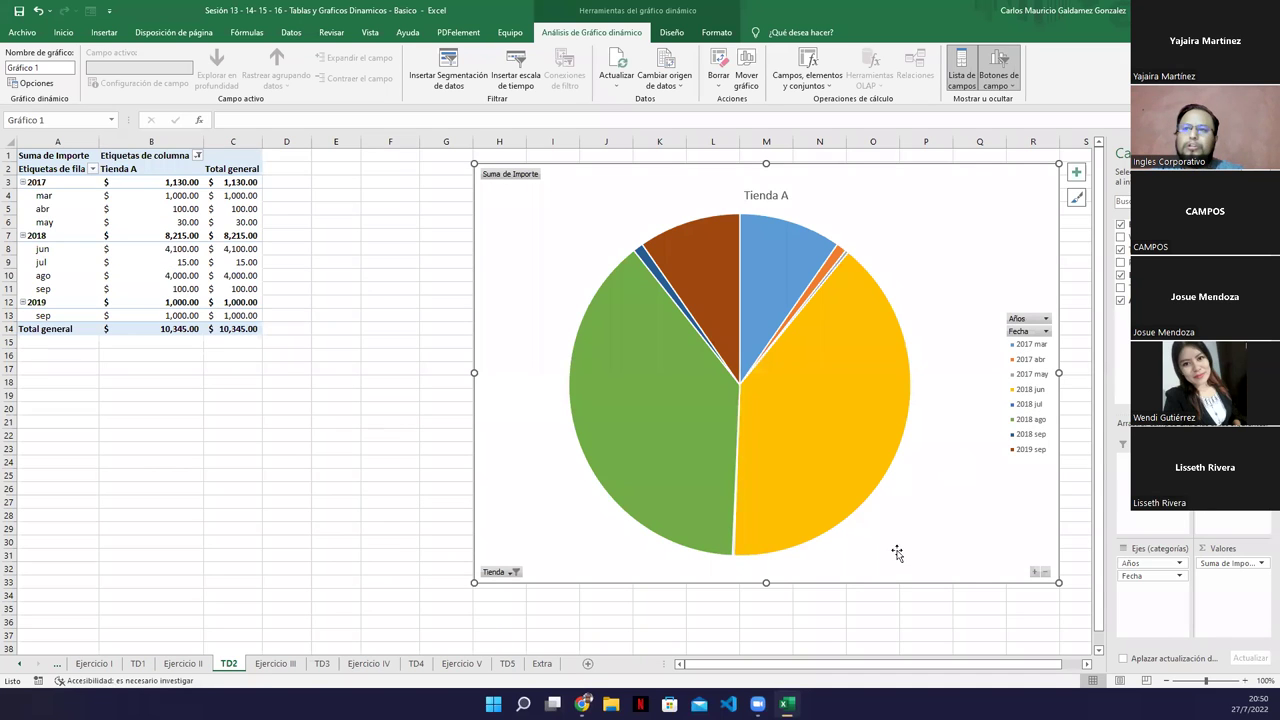
# - Restore all stores, Tienda A to Tienda D, in the pie chart's Tienda filter
pyautogui.click(514, 573)
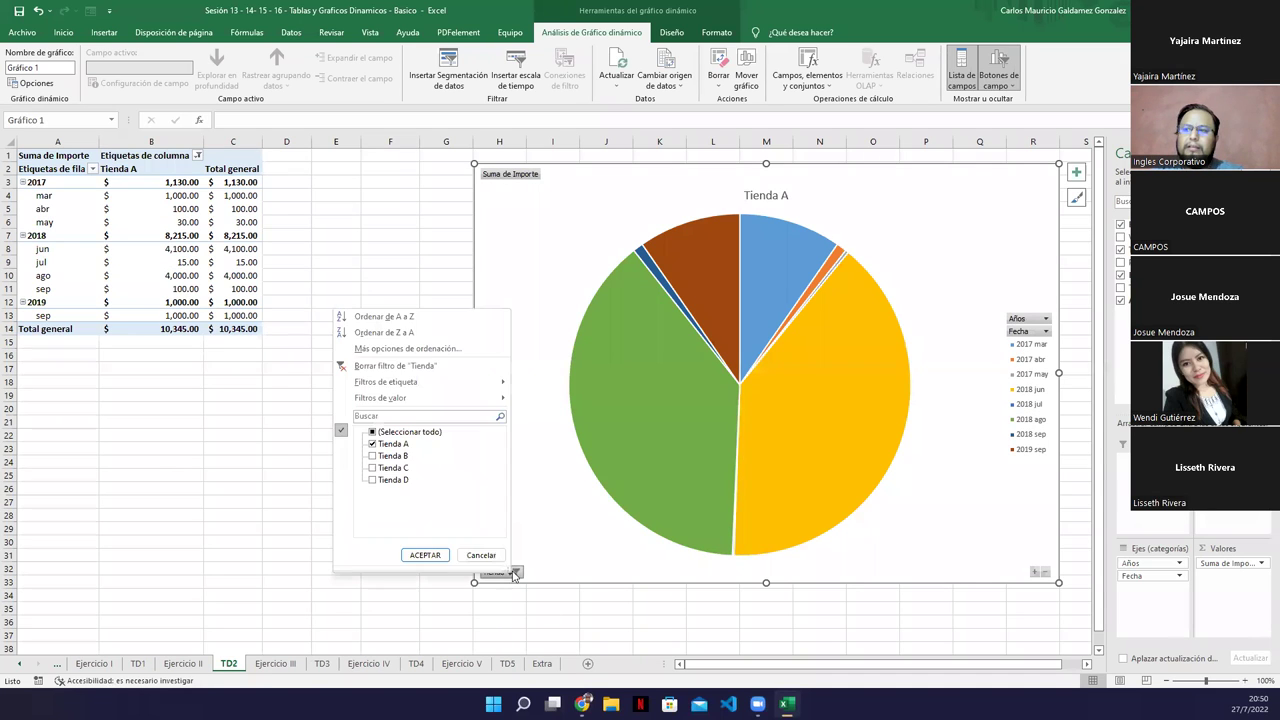
pyautogui.click(372, 432)
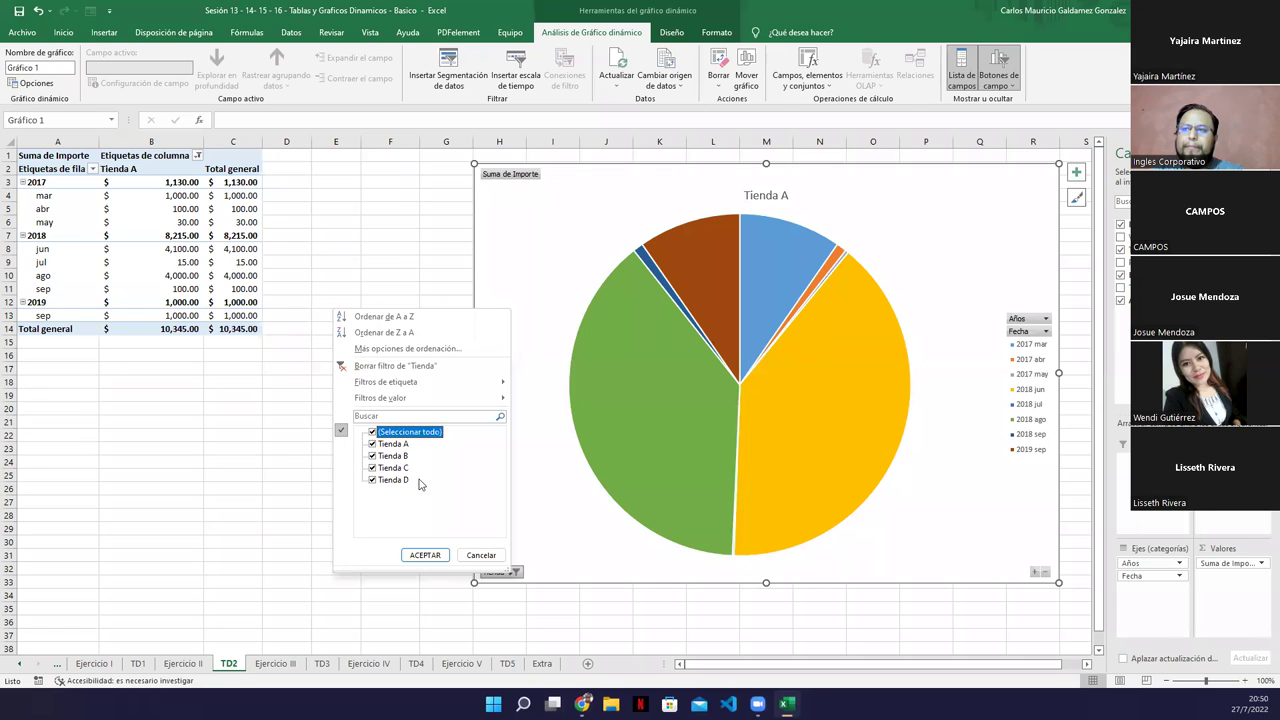
pyautogui.click(424, 555)
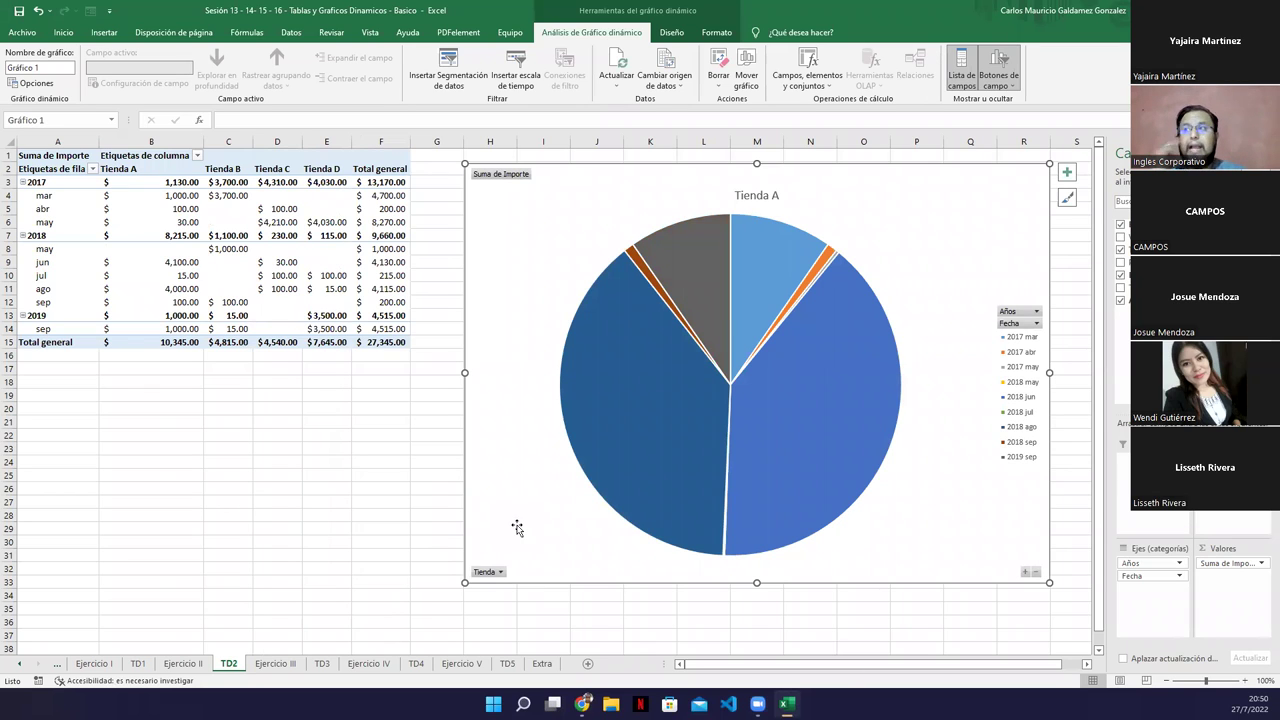
# - Recolour the pie chart with the fourth multicolour palette, which starts with green and blue
pyautogui.click(671, 32)
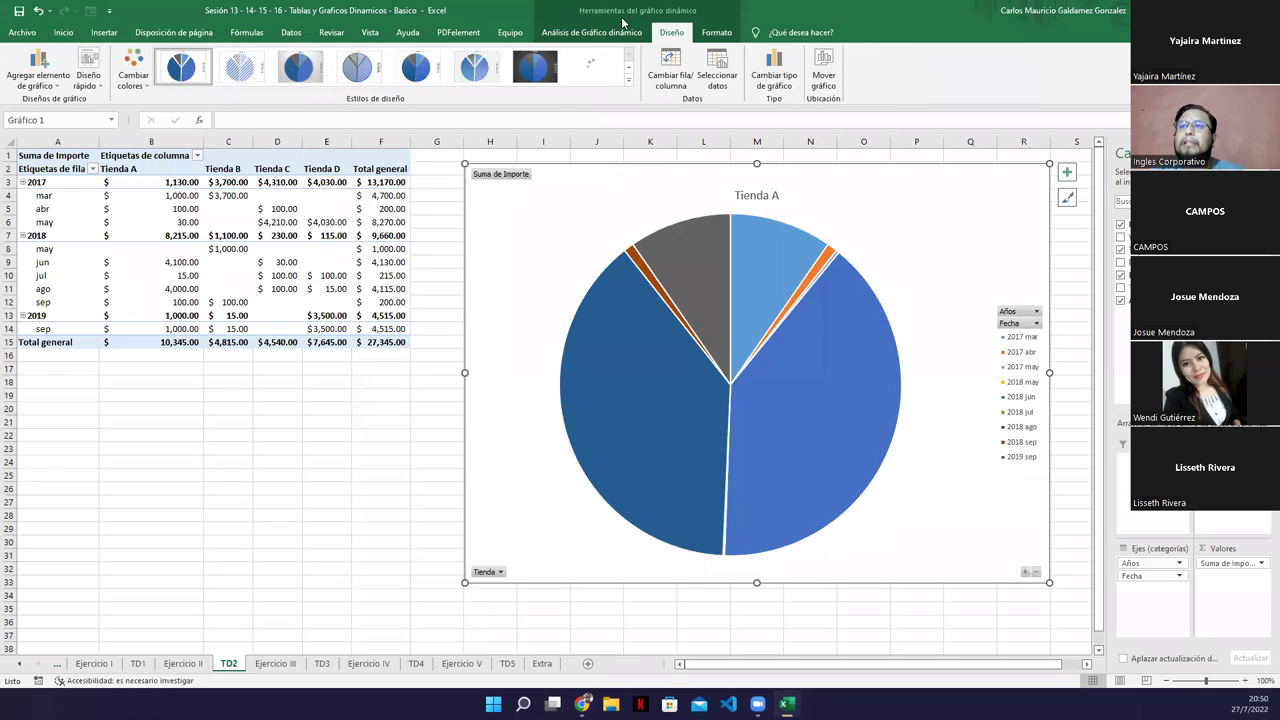
pyautogui.click(133, 72)
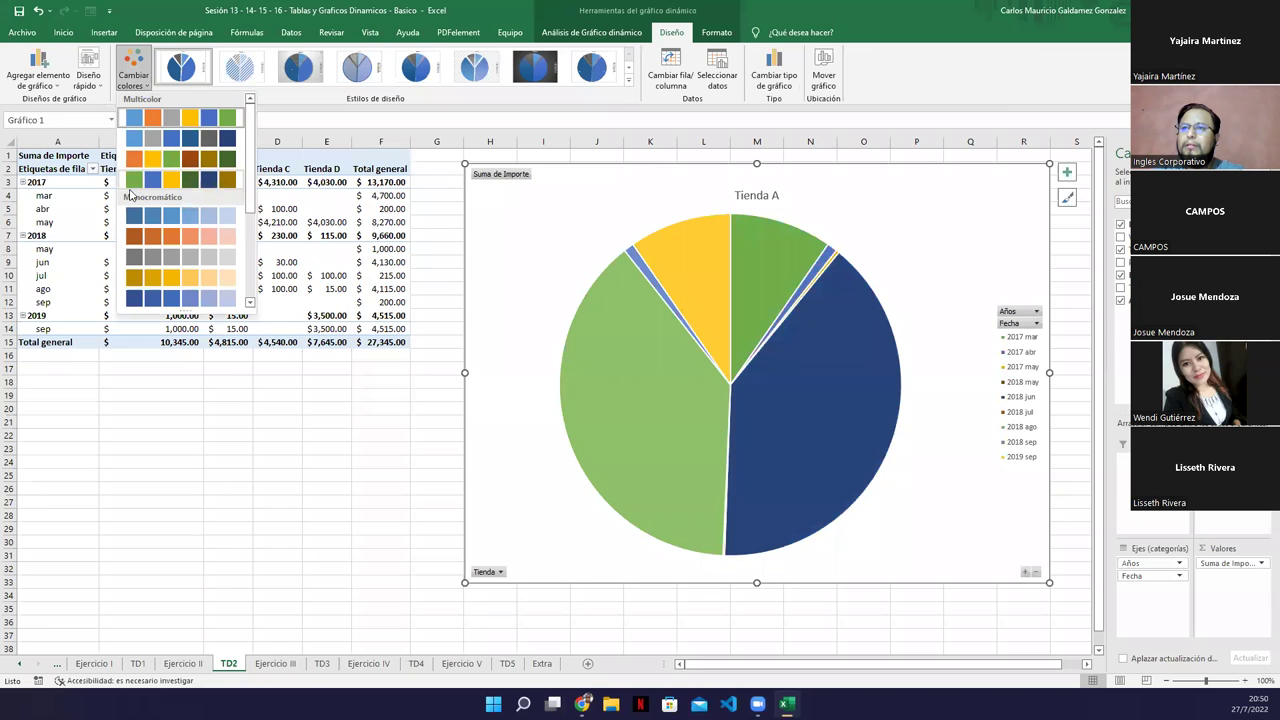
pyautogui.click(134, 182)
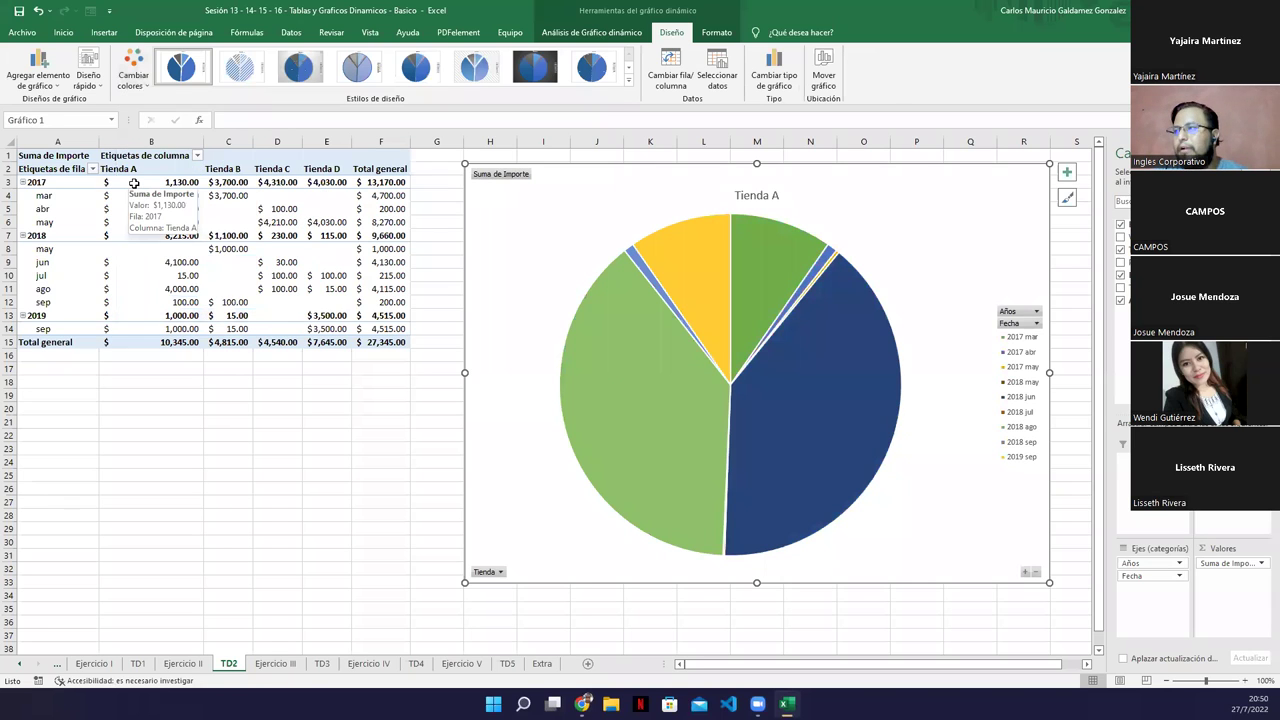
# - Apply the eighth chart style, with percentage labels, to the pie chart and recolour it with the third multicolour palette starting with orange and yellow
pyautogui.click(629, 90)
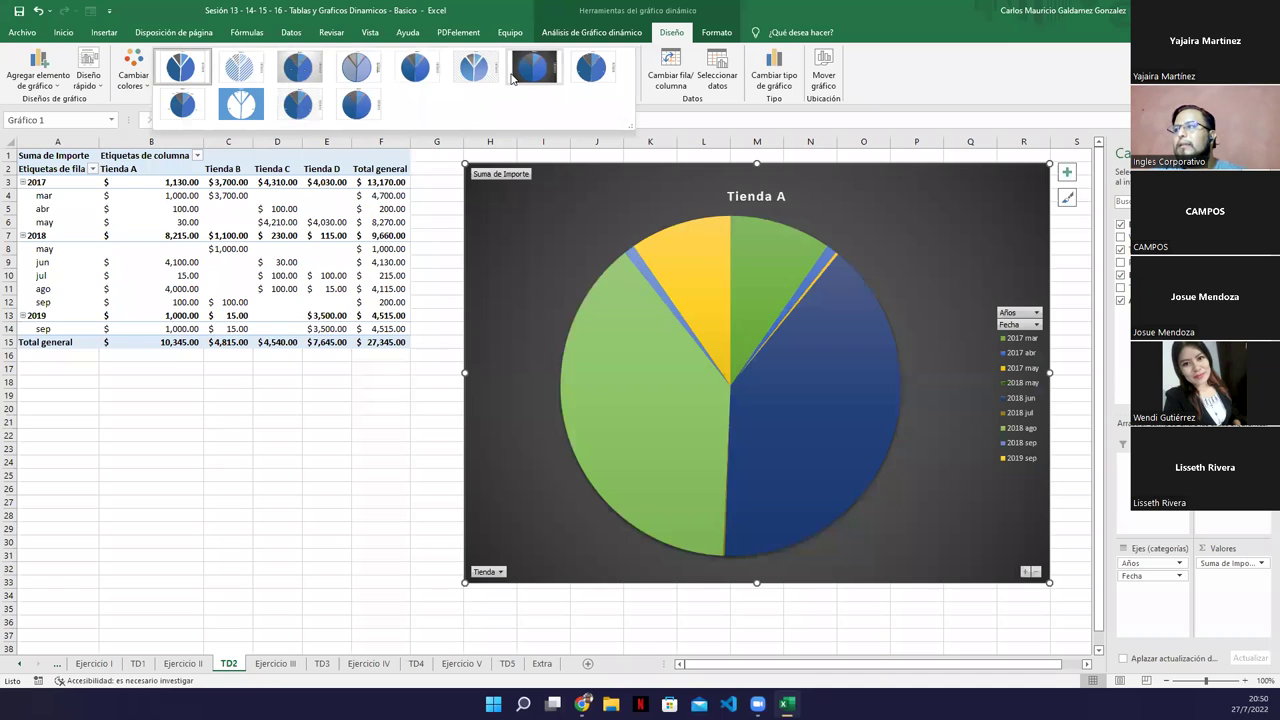
pyautogui.click(590, 68)
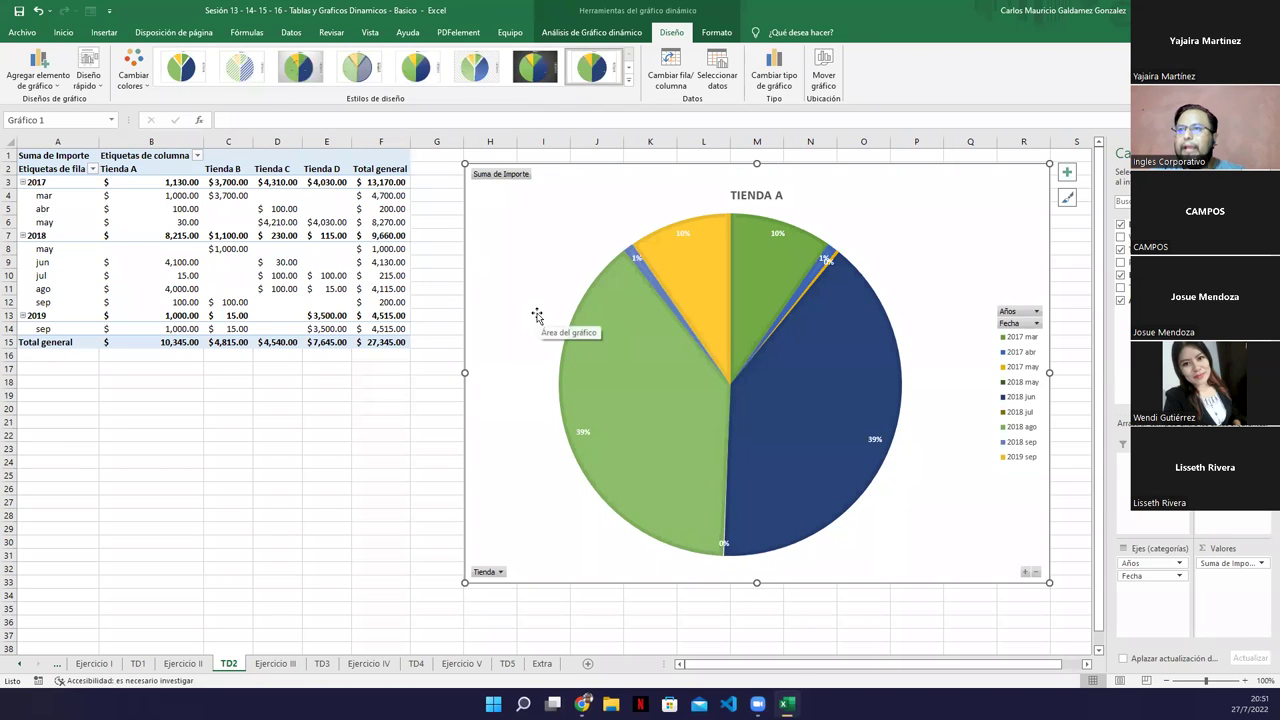
pyautogui.click(133, 78)
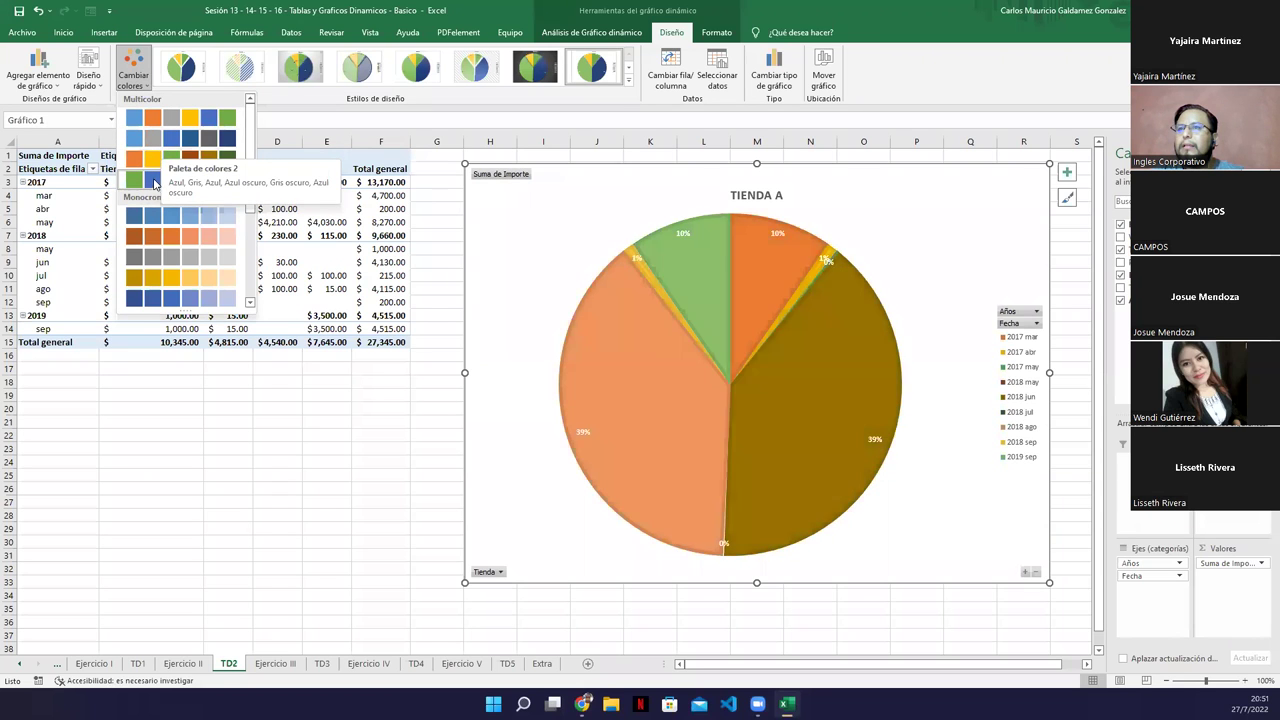
pyautogui.click(148, 158)
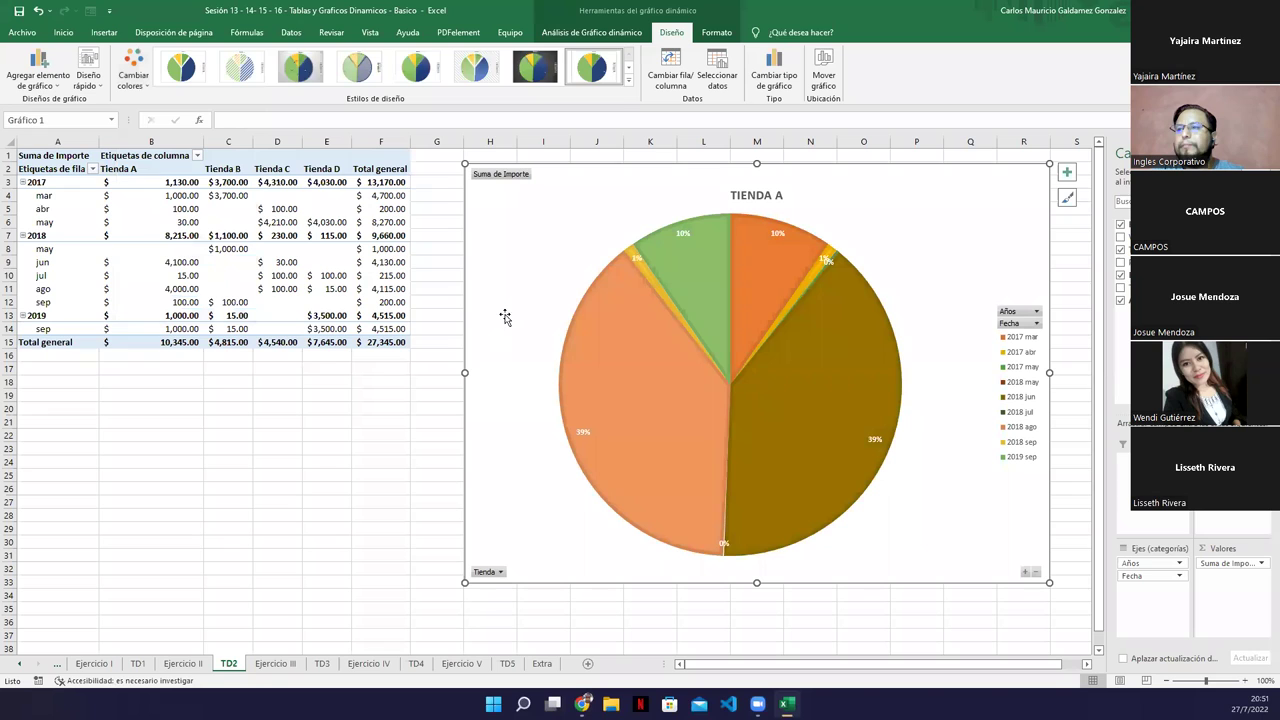
# - Set the pie chart's data labels to data callouts (Llamada de datos)
pyautogui.click(64, 78)
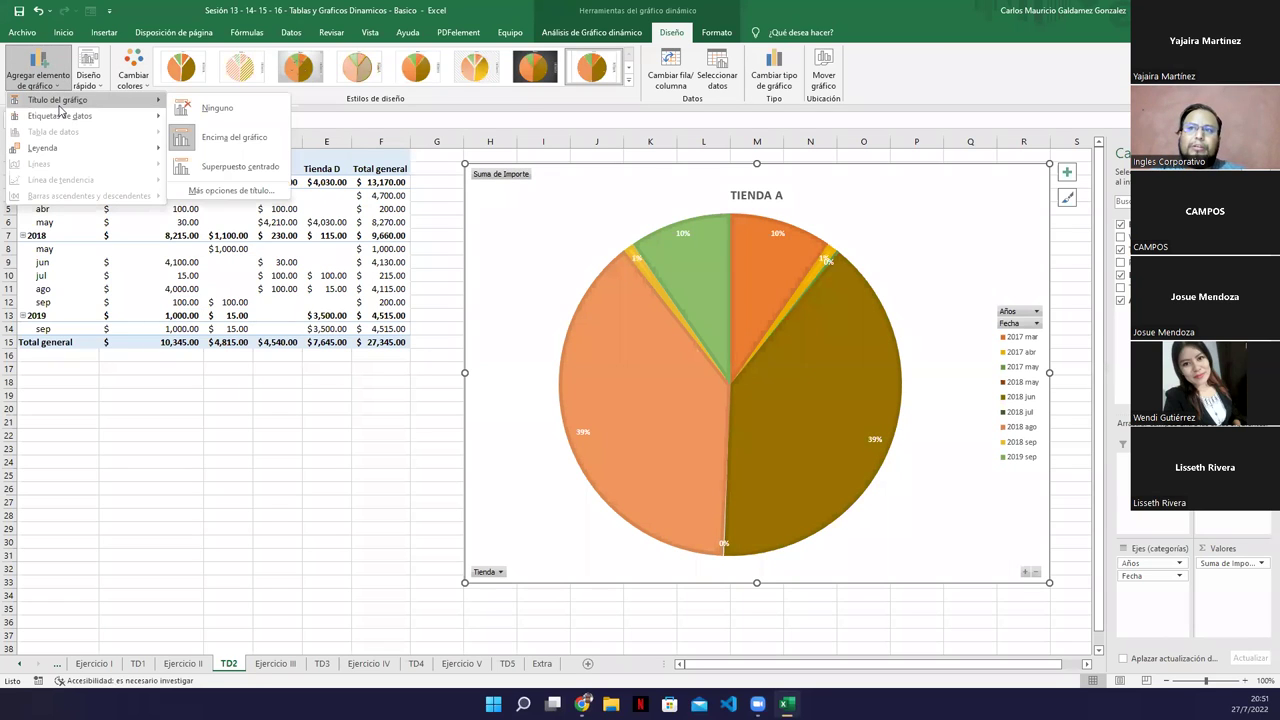
pyautogui.moveTo(99, 111)
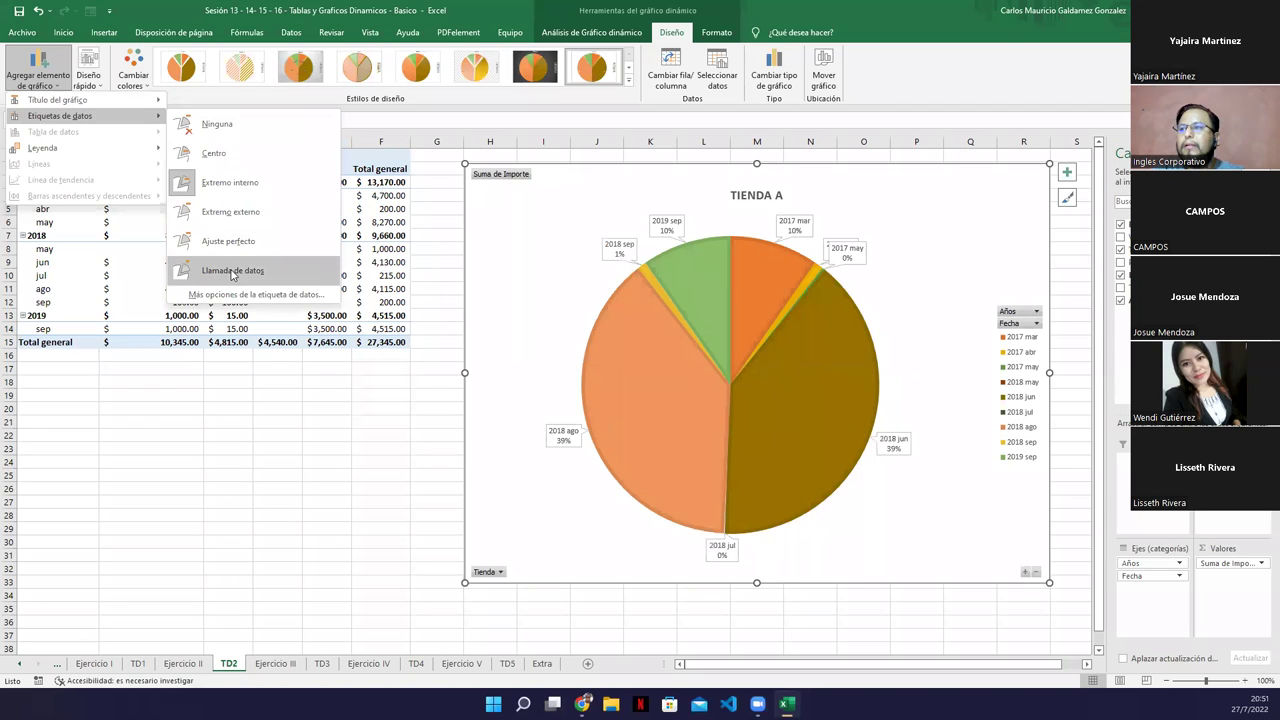
pyautogui.click(231, 271)
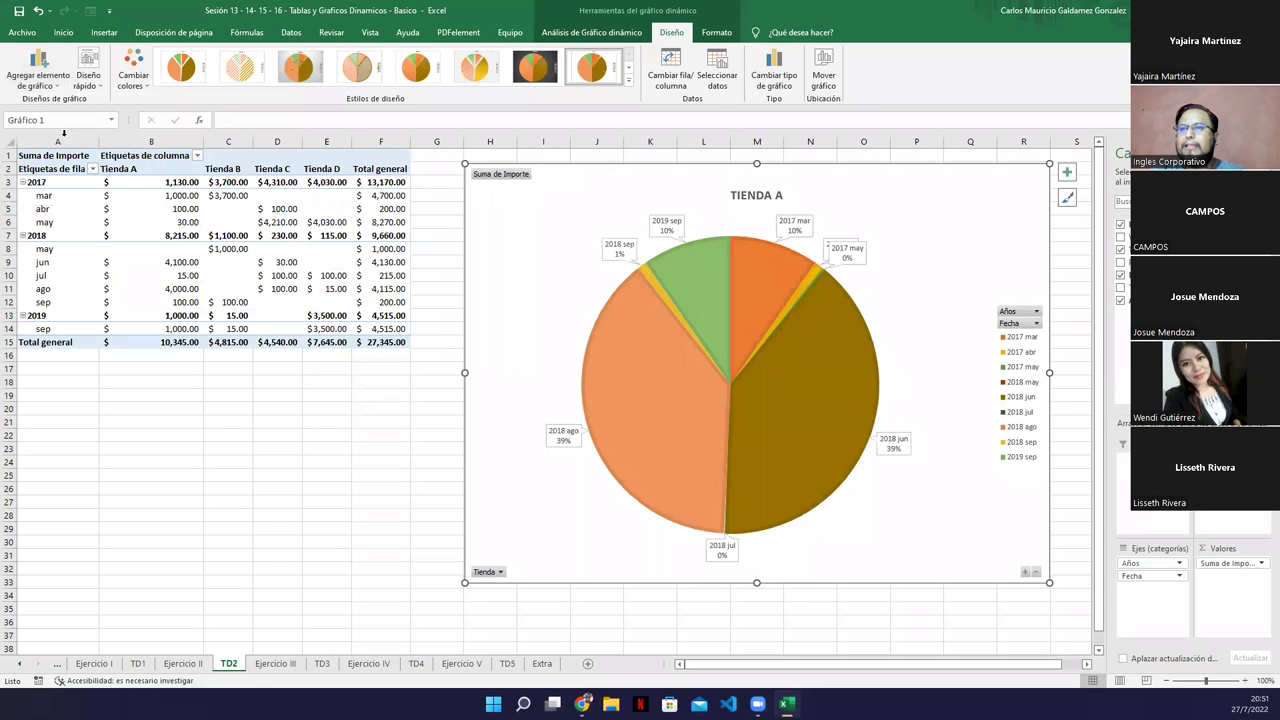
# - Place the pie chart's legend below the pie with the Abajo option
pyautogui.click(40, 88)
pyautogui.moveTo(58, 150)
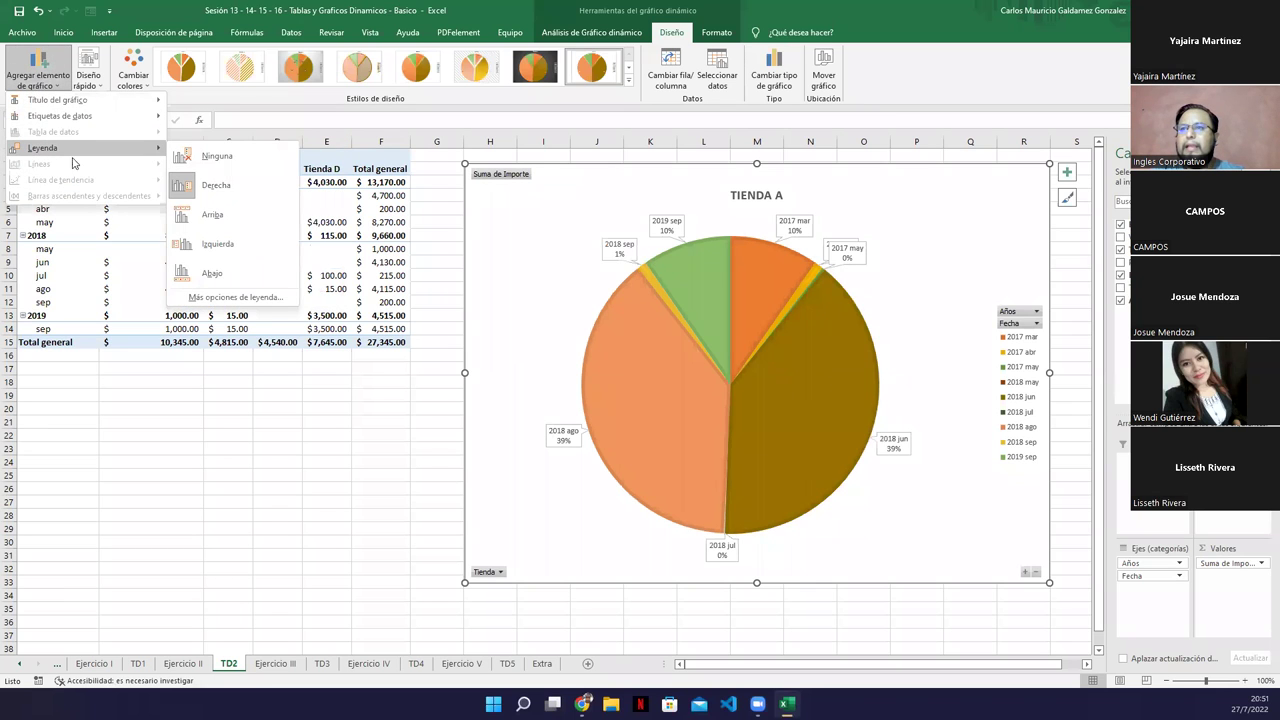
pyautogui.click(236, 271)
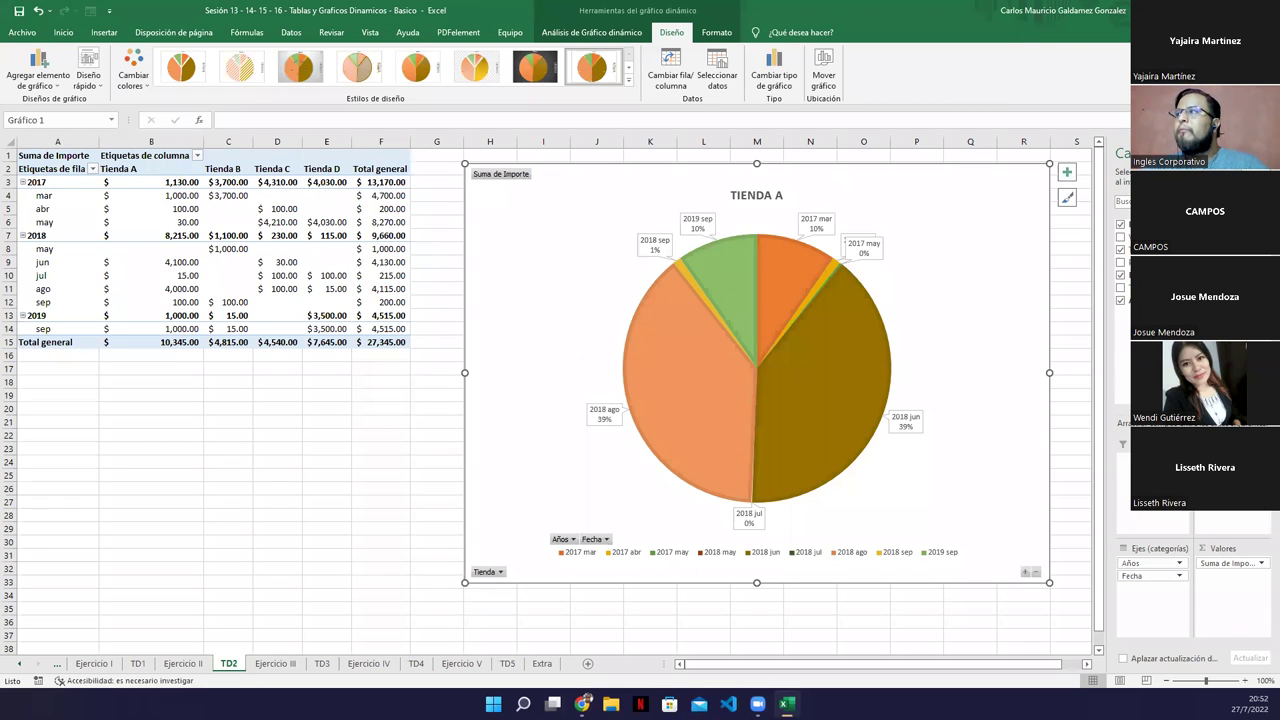
# - Review the pivot charts on sheets TD1 and TD2 and the pivot table on sheet TD3
pyautogui.click(143, 664)
pyautogui.click(229, 664)
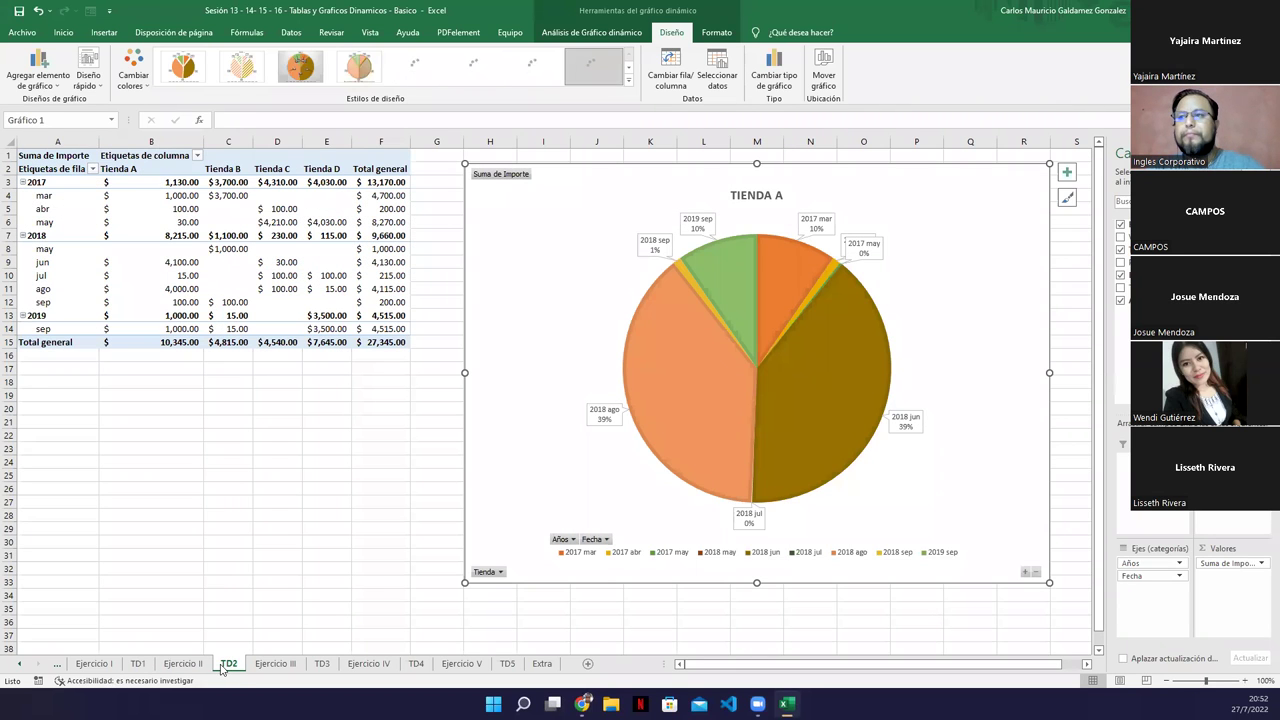
pyautogui.click(137, 664)
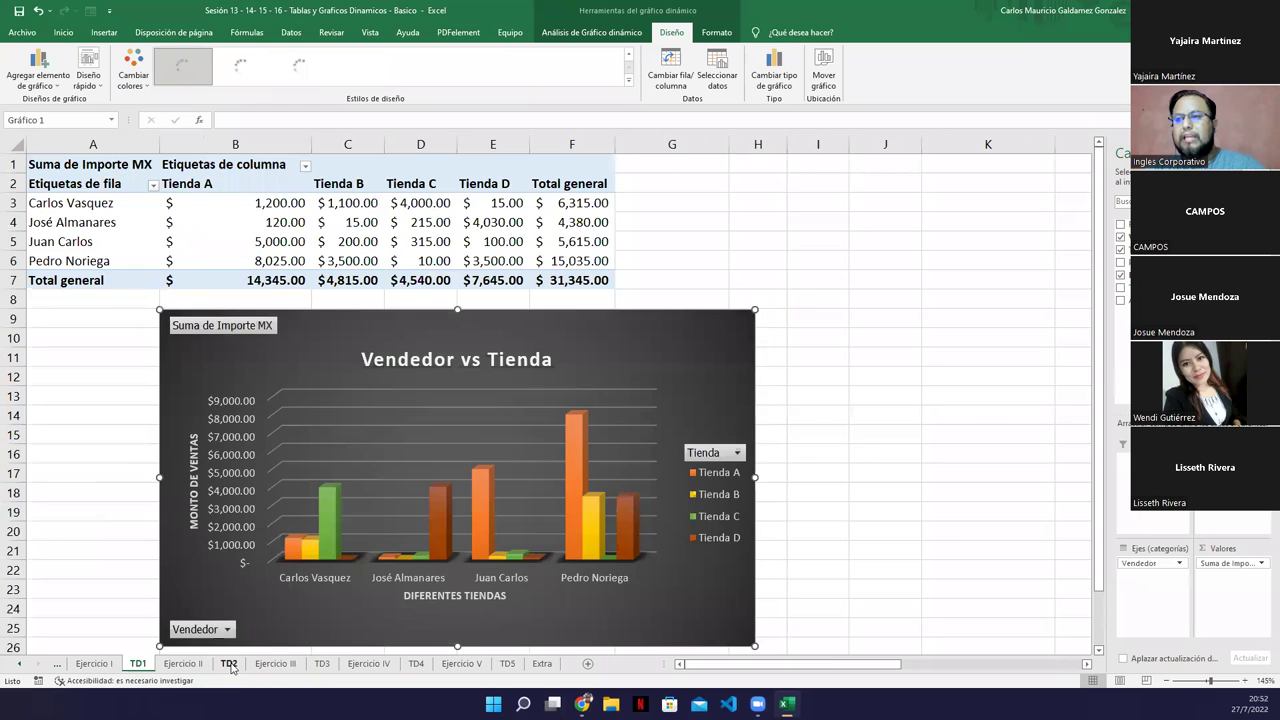
pyautogui.click(229, 664)
pyautogui.click(318, 665)
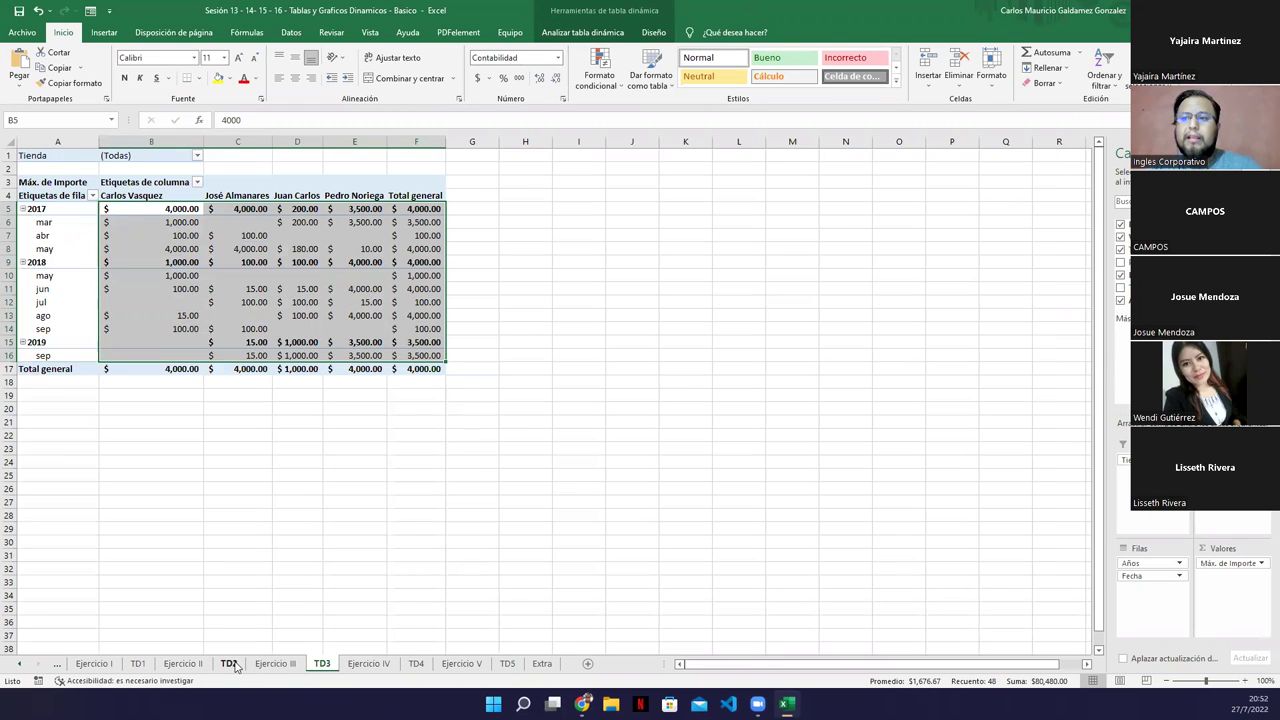
pyautogui.click(137, 664)
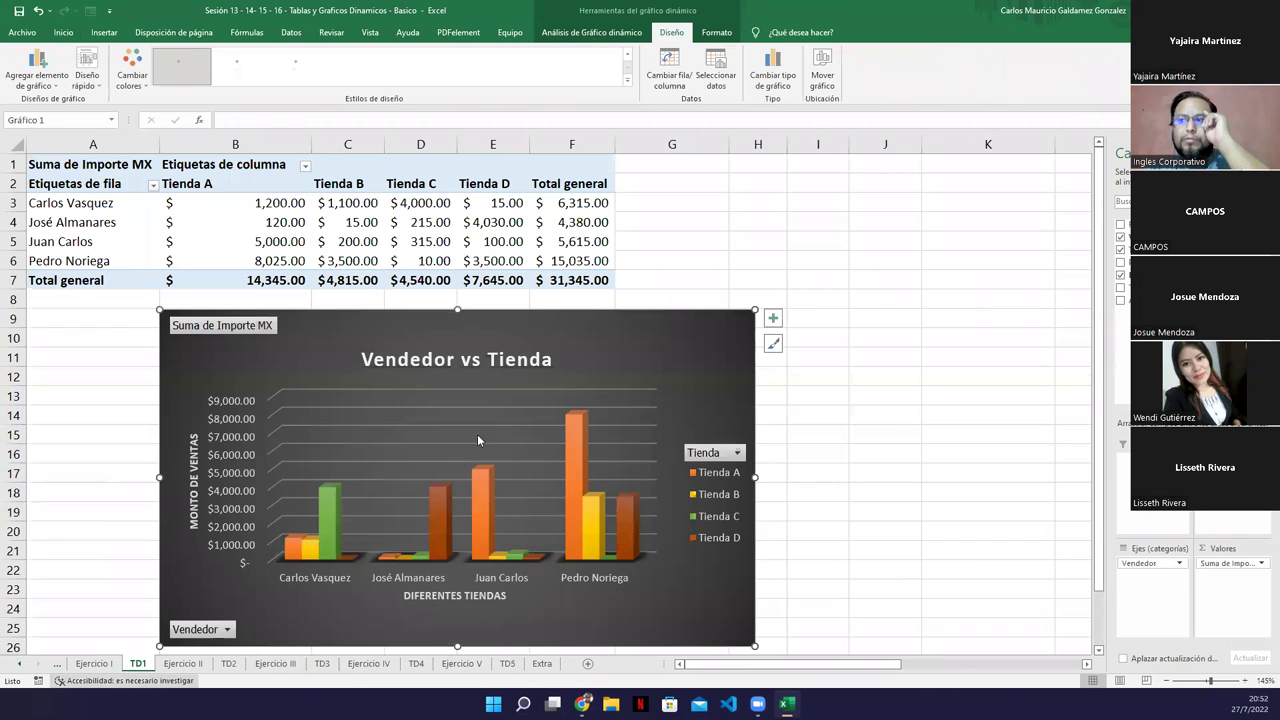
pyautogui.click(228, 664)
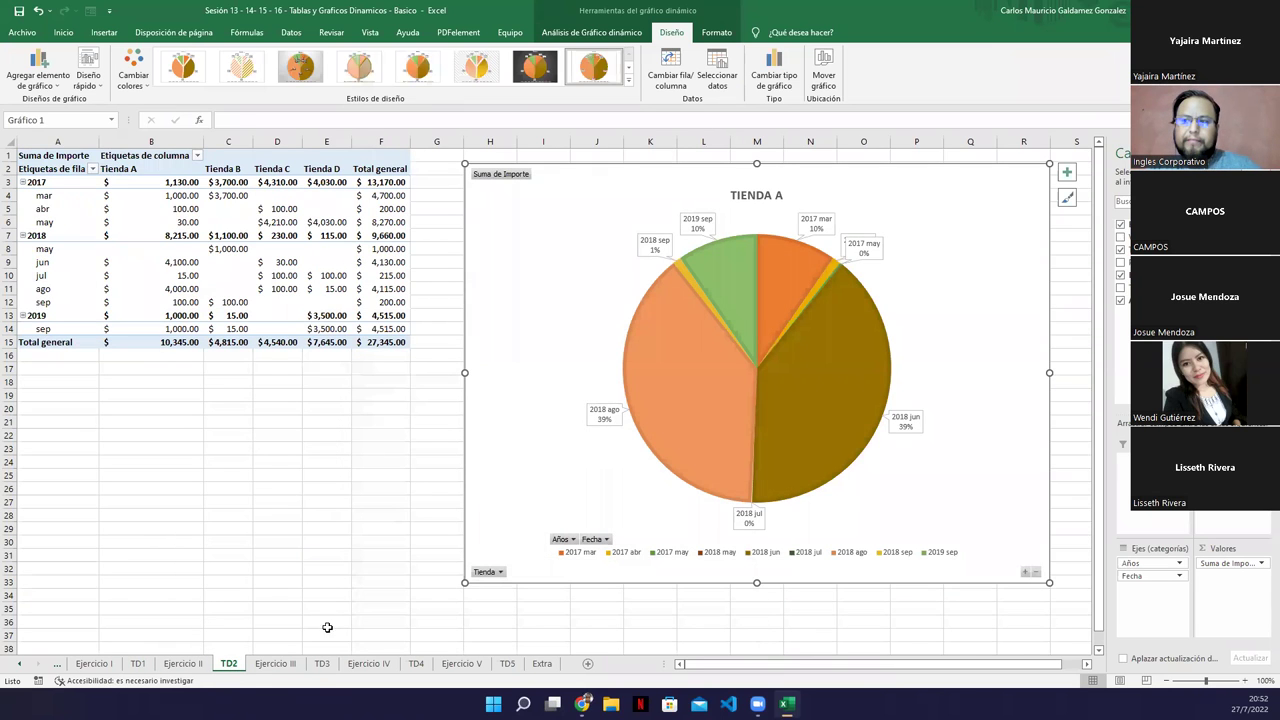
pyautogui.click(319, 665)
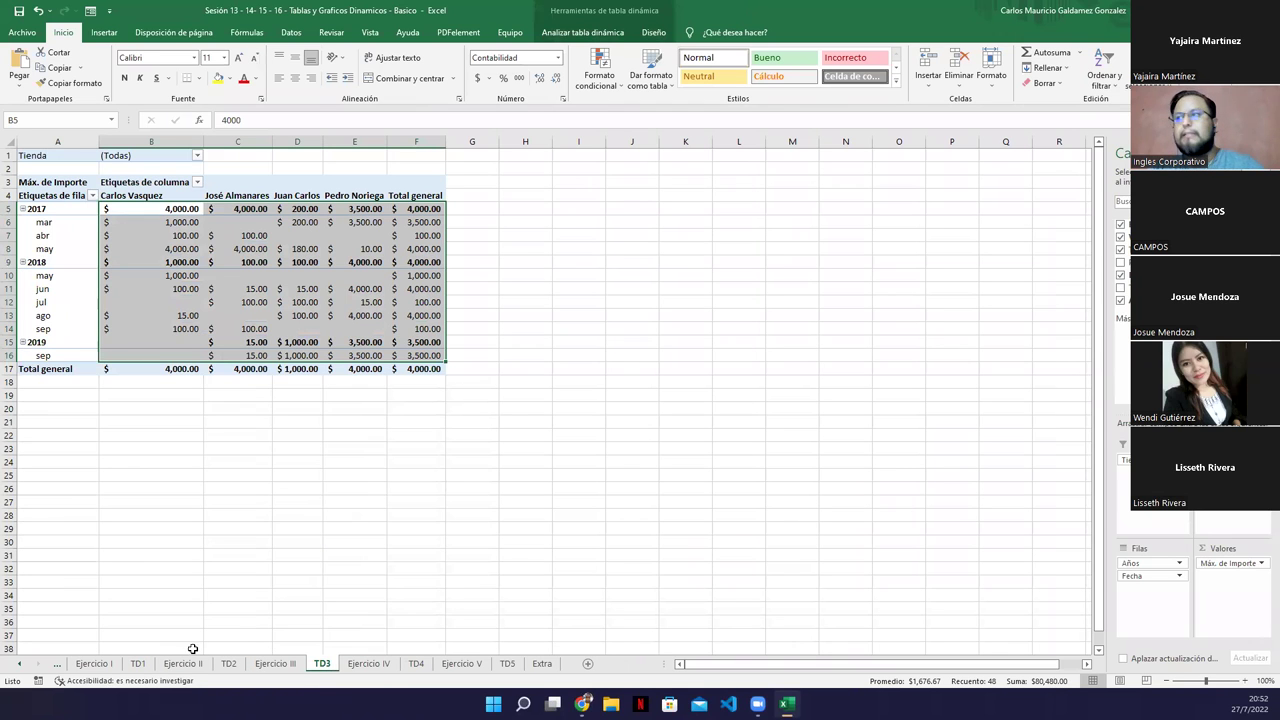
# - Switch to the Genially presentation and read the slides on moving a pivot chart and on pivot chart characteristics
pyautogui.hotkey('alt', 'Tab')
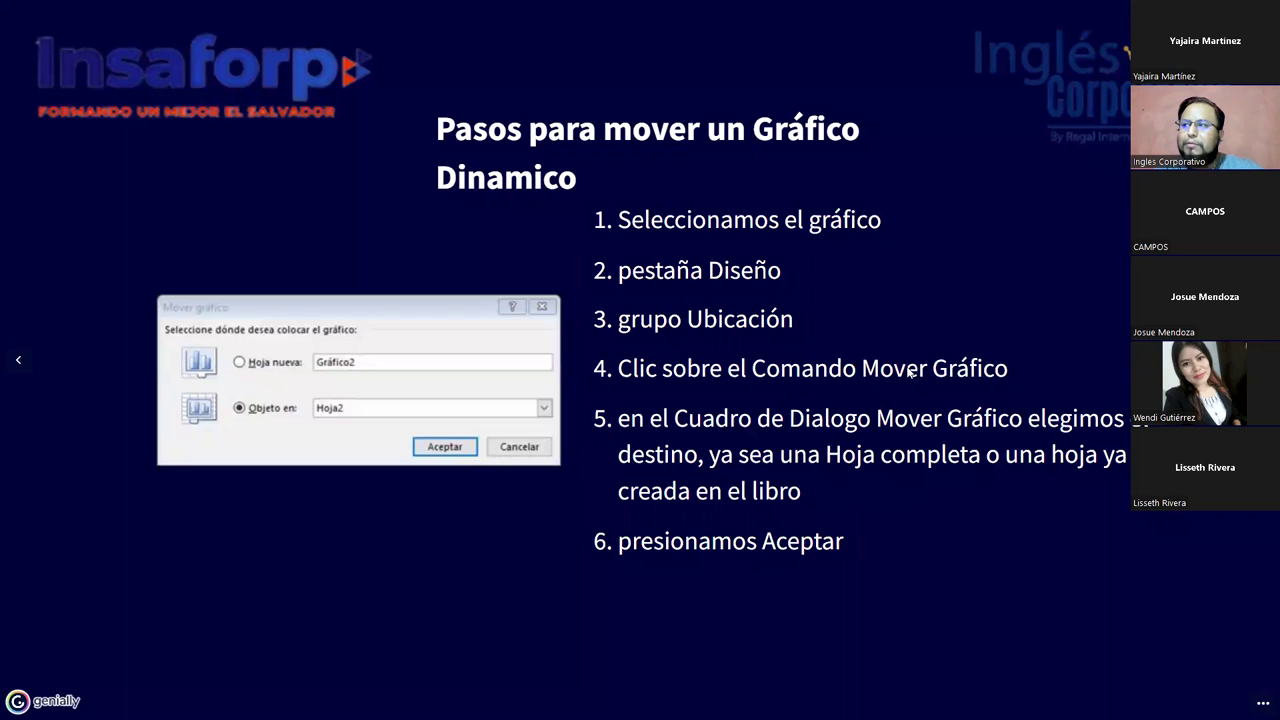
pyautogui.moveTo(866, 372); pyautogui.dragTo(990, 387)
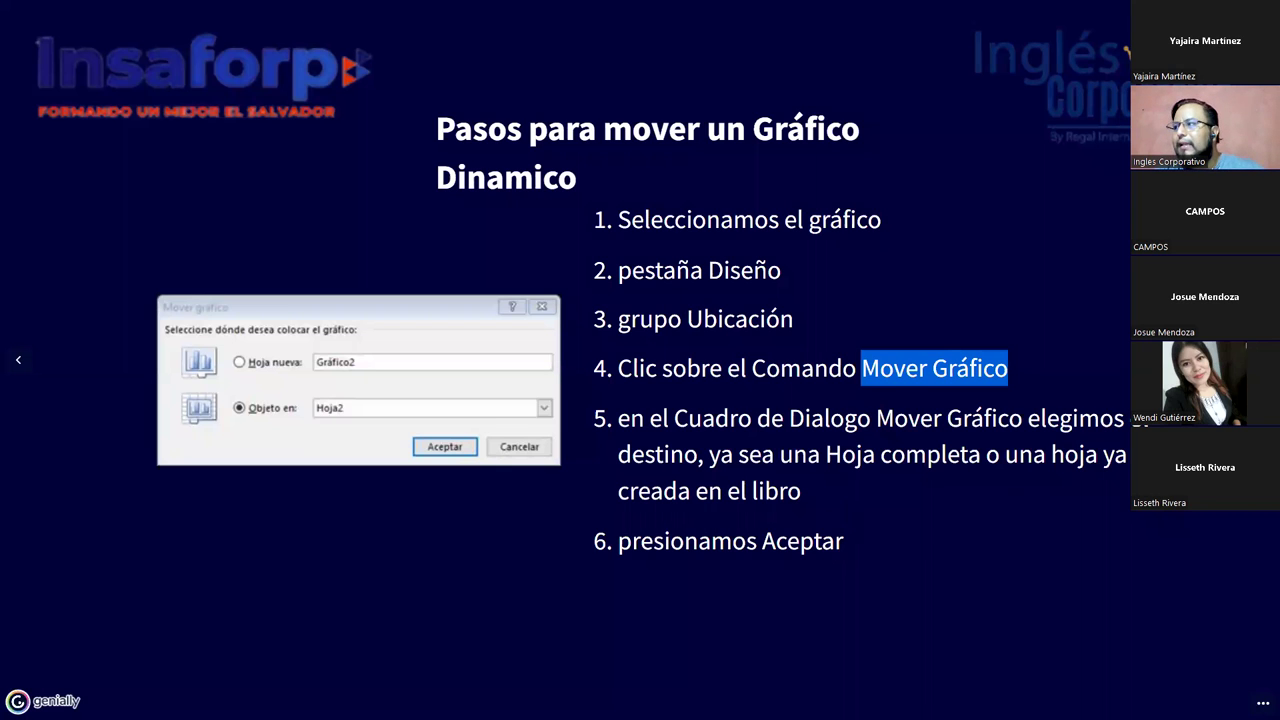
pyautogui.press('Right')
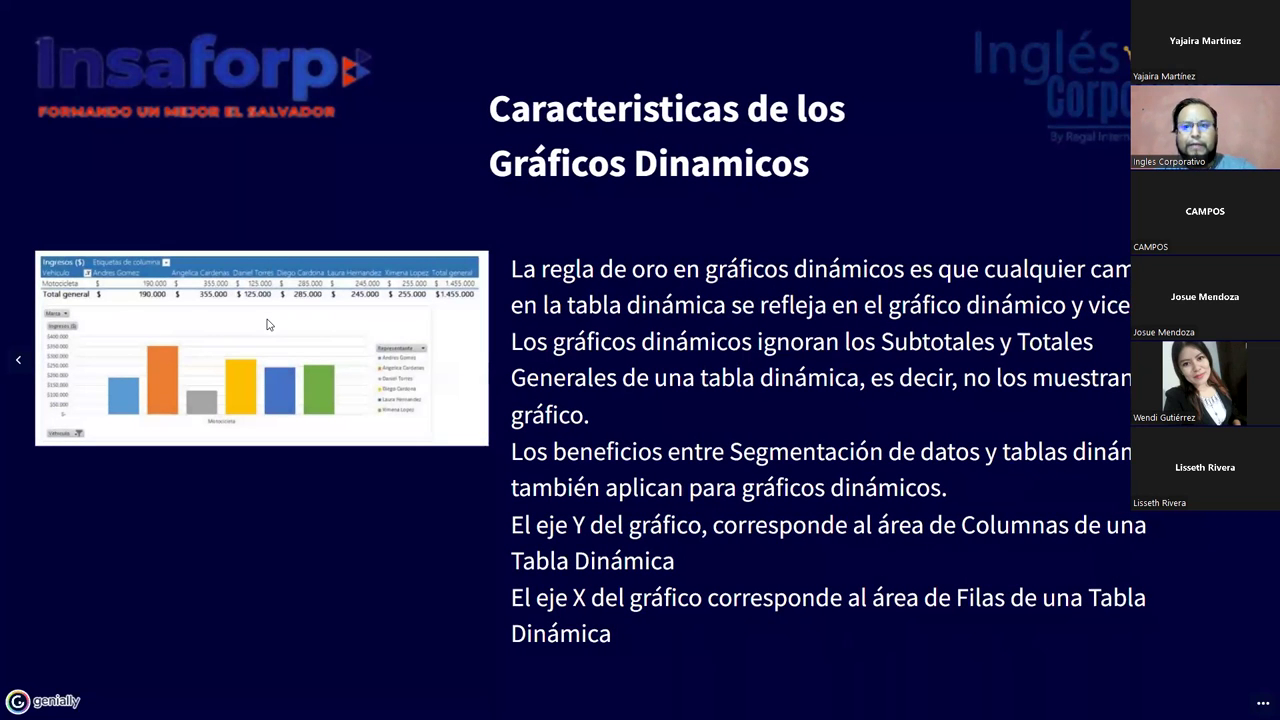
# - Switch back to Excel and locate the Mover gráfico command for the pie chart on sheet TD2
pyautogui.click(787, 704)
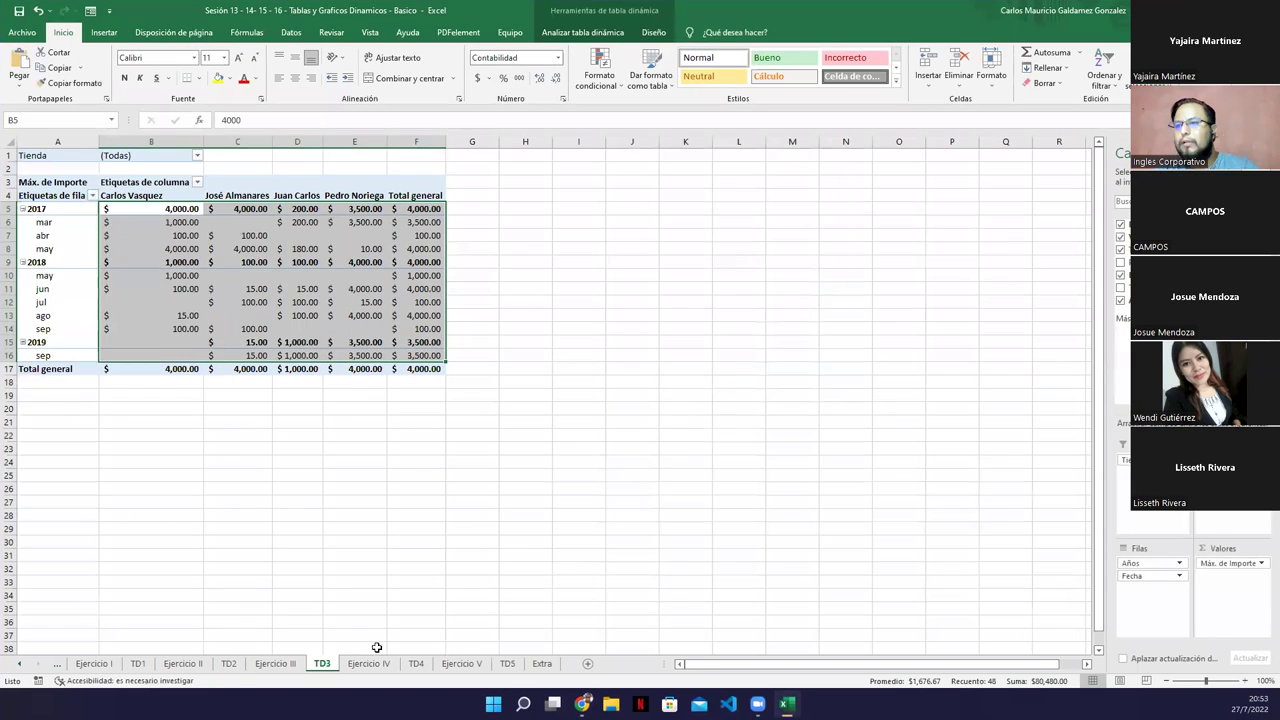
pyautogui.click(229, 664)
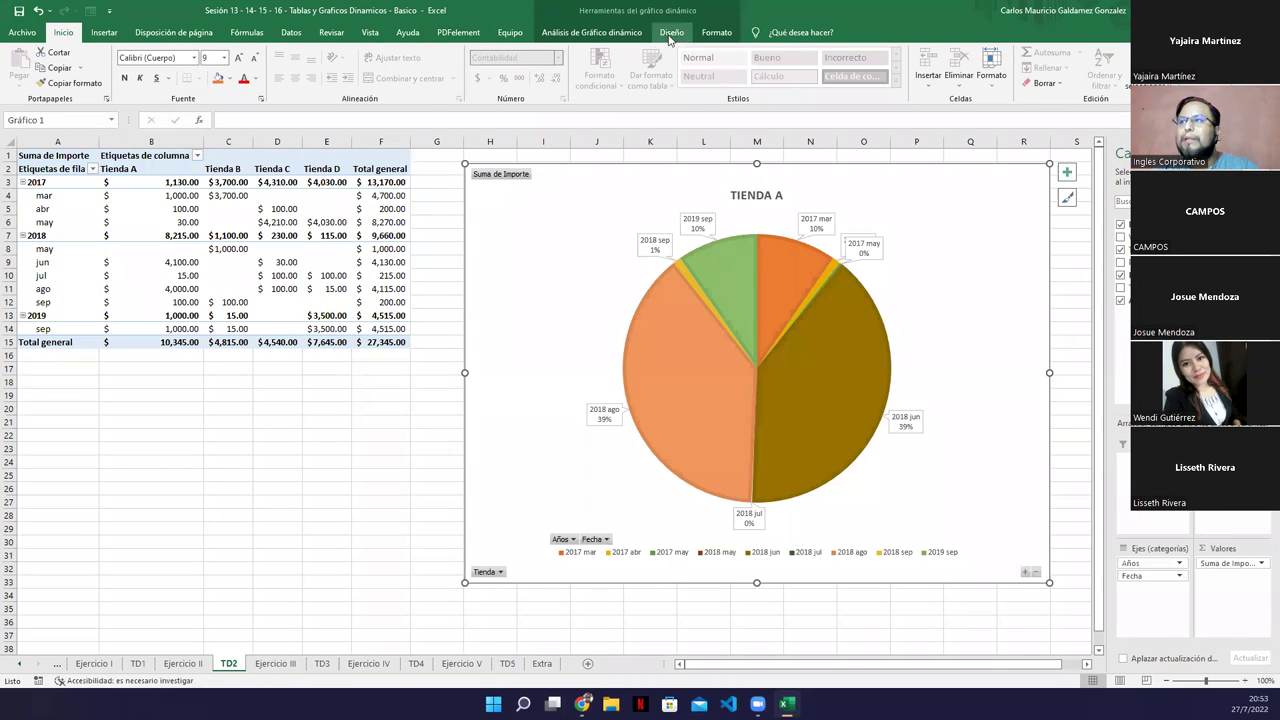
pyautogui.click(716, 32)
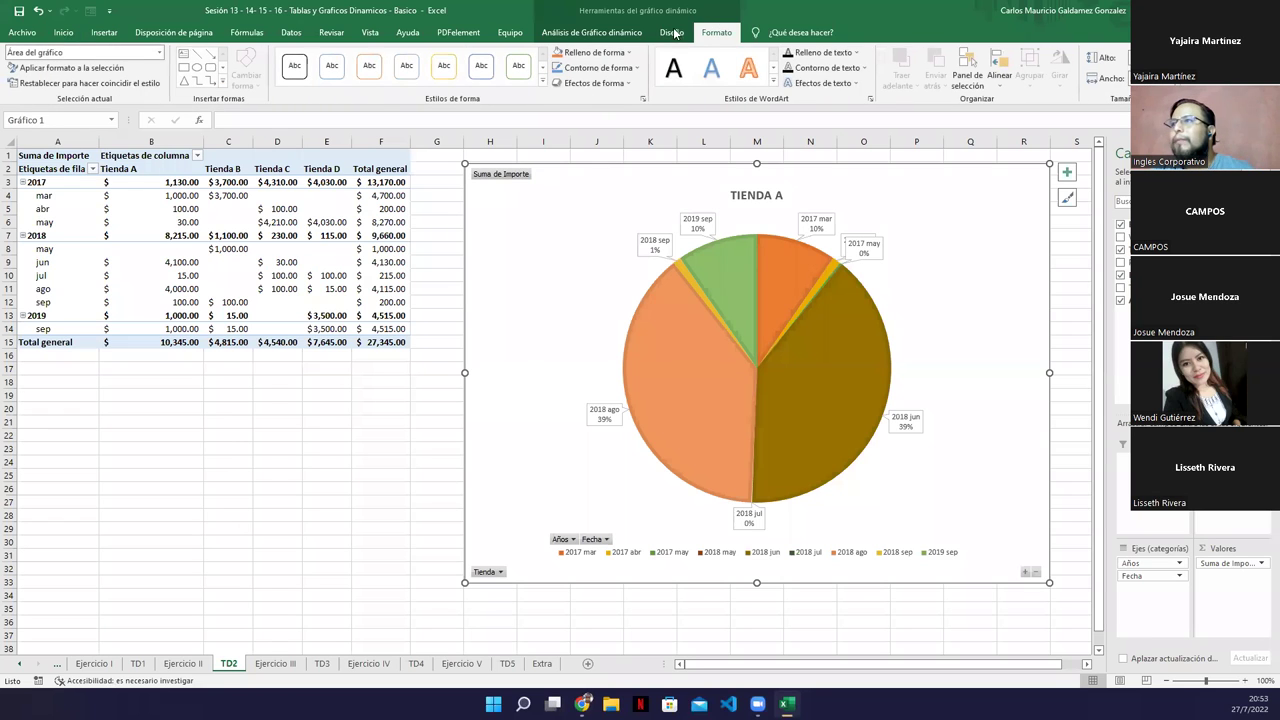
pyautogui.click(670, 33)
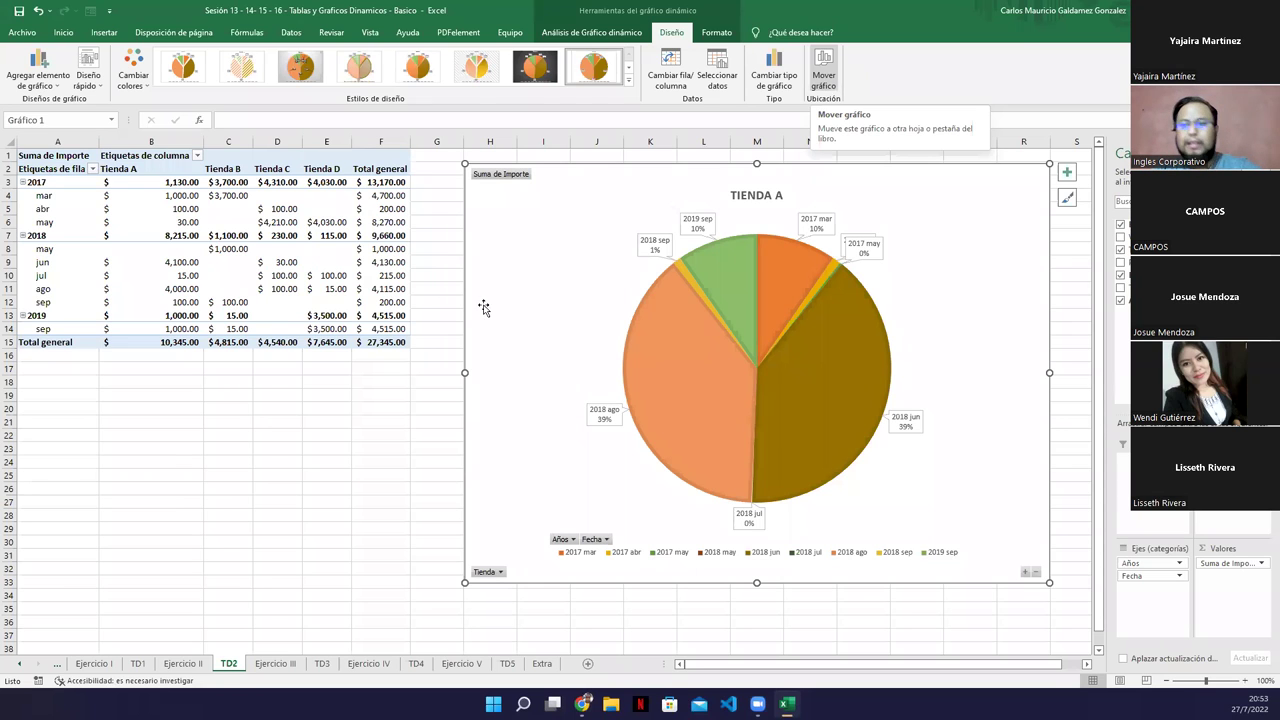
# - Move the column chart from TD1 to a new chart sheet named GD1 and place that sheet directly after TD1
pyautogui.click(138, 664)
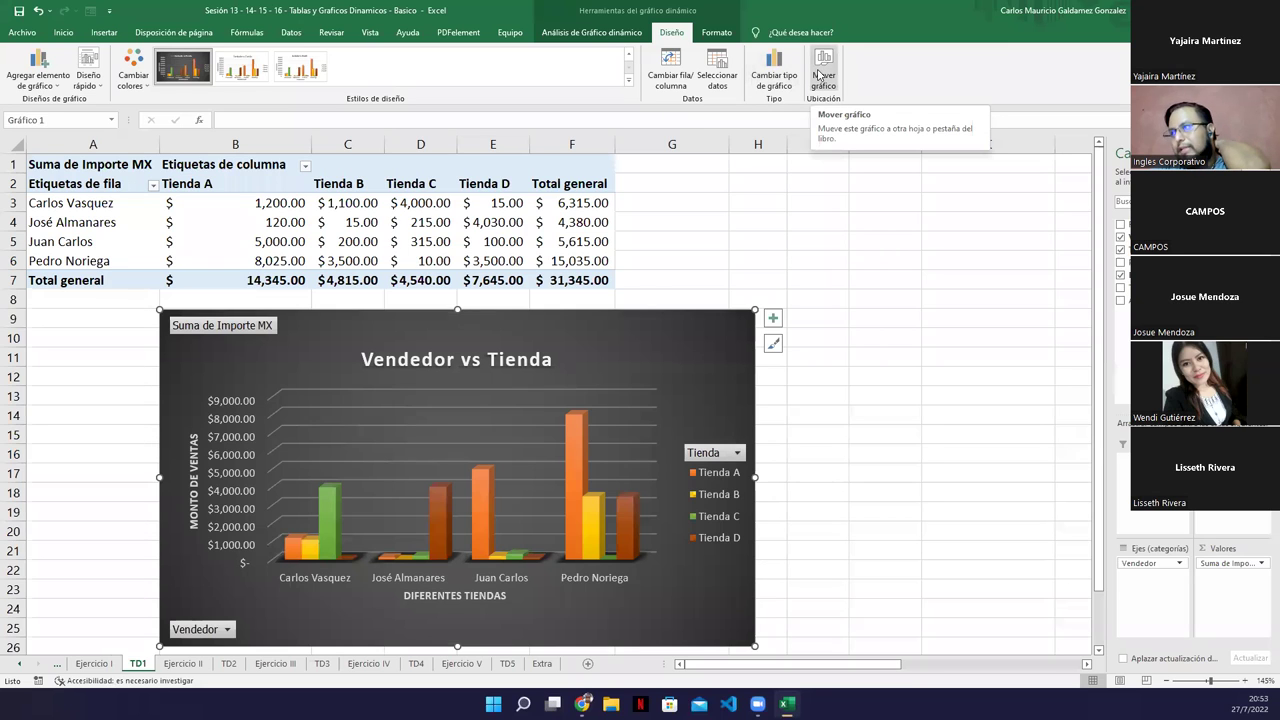
pyautogui.click(820, 66)
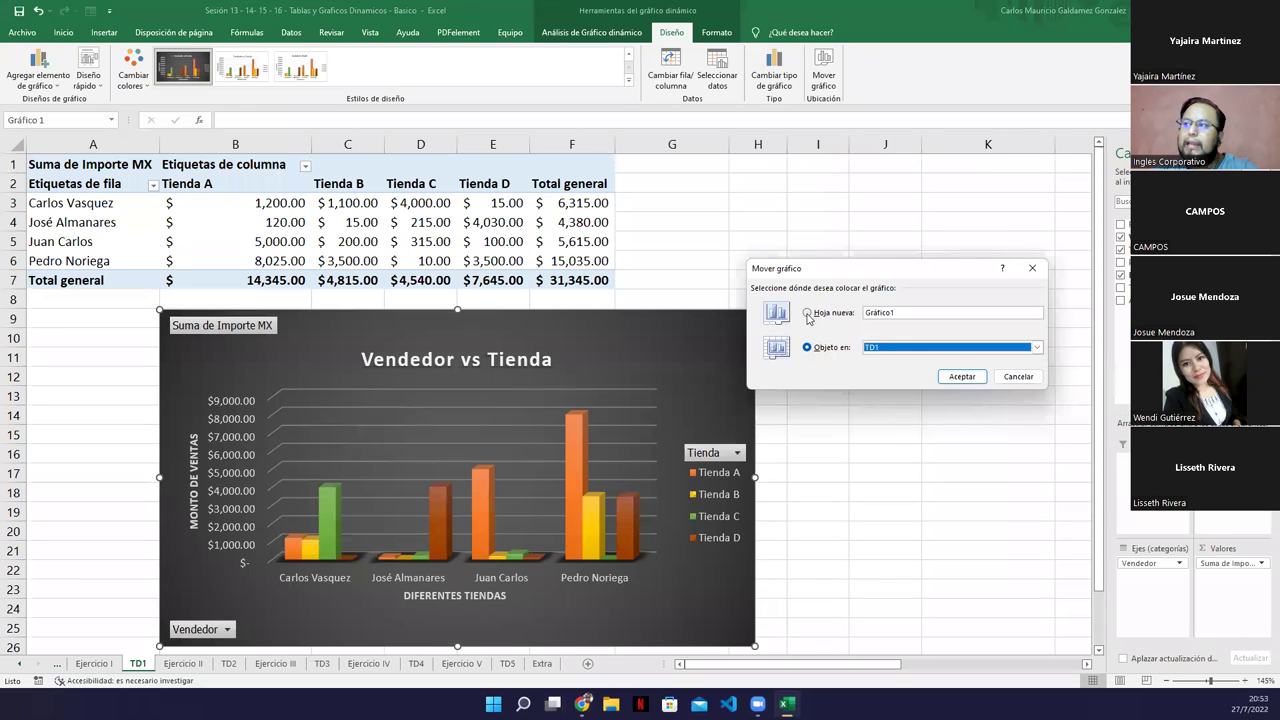
pyautogui.click(885, 348)
pyautogui.scroll(-2, 895, 400)
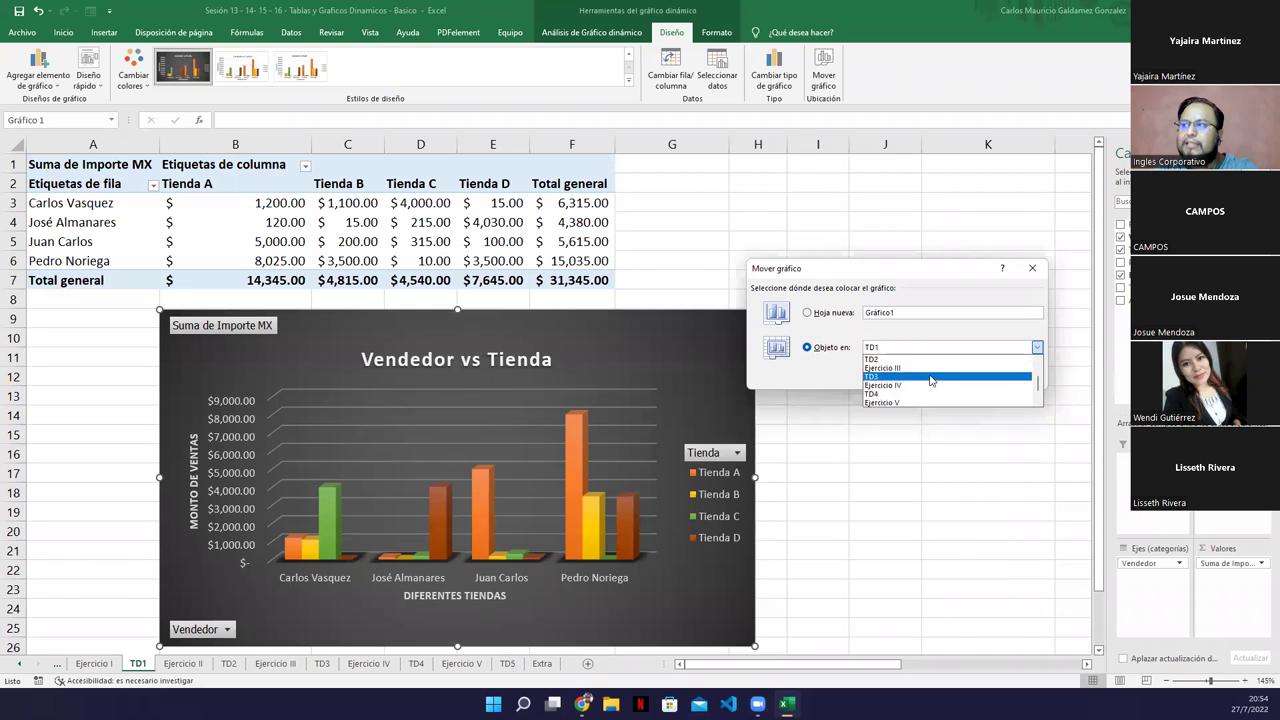
pyautogui.scroll(2, 893, 395)
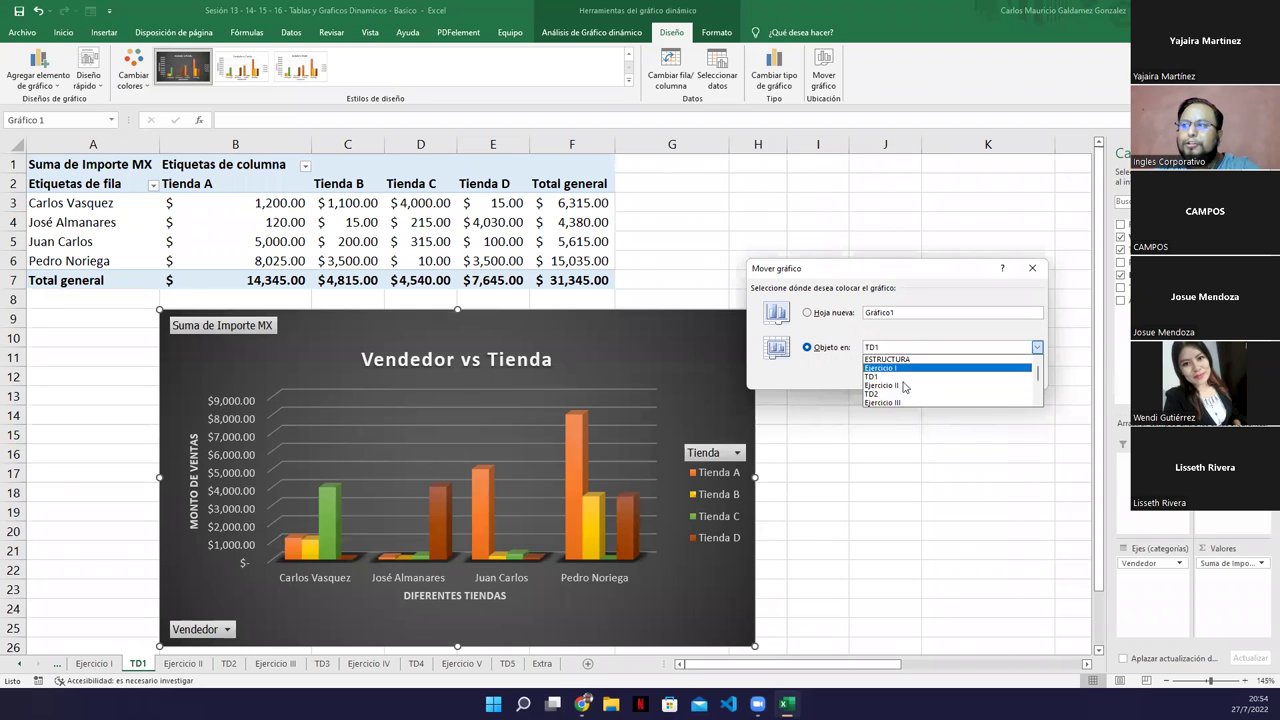
pyautogui.click(807, 313)
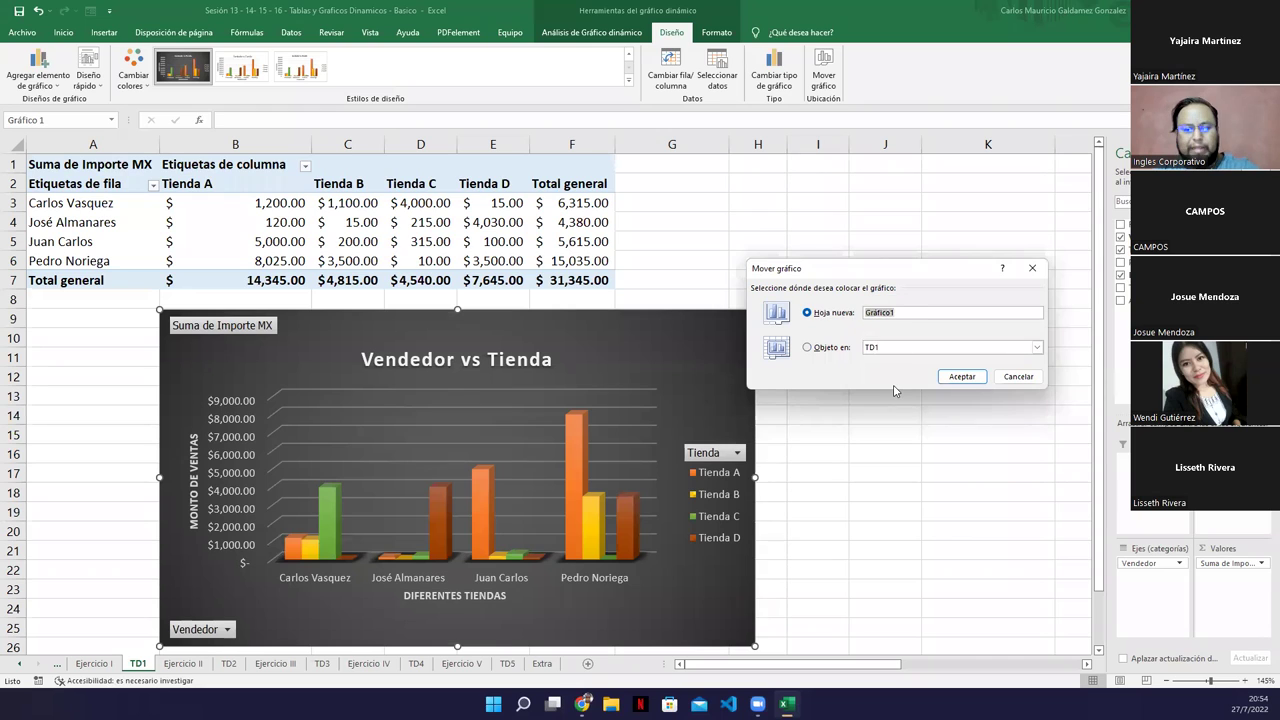
pyautogui.write('GD1')
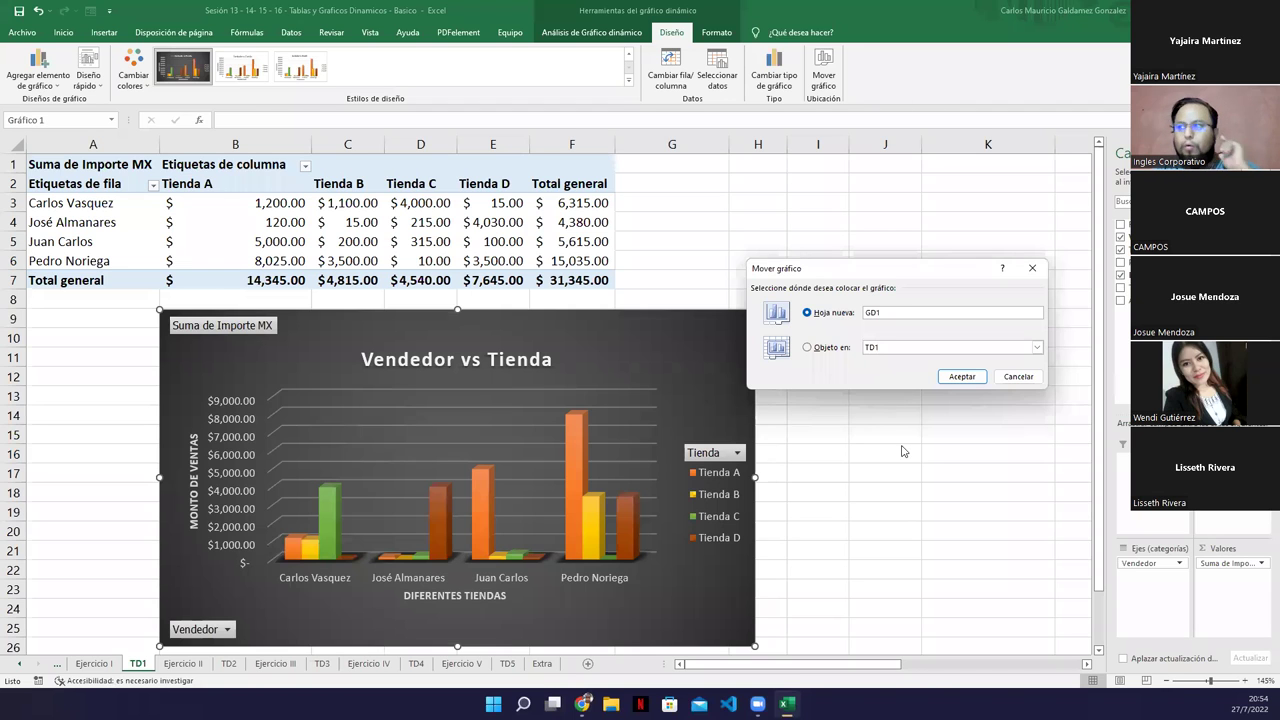
pyautogui.click(962, 377)
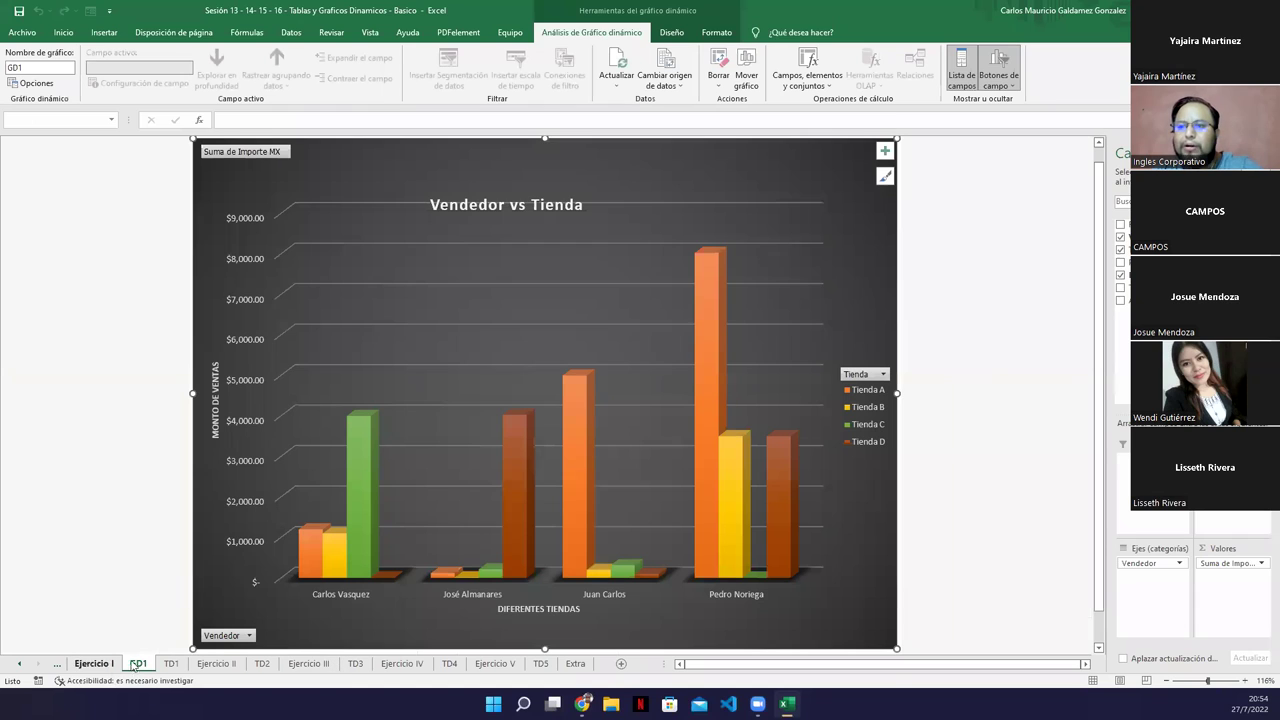
pyautogui.moveTo(142, 667); pyautogui.dragTo(190, 668)
pyautogui.click(173, 670)
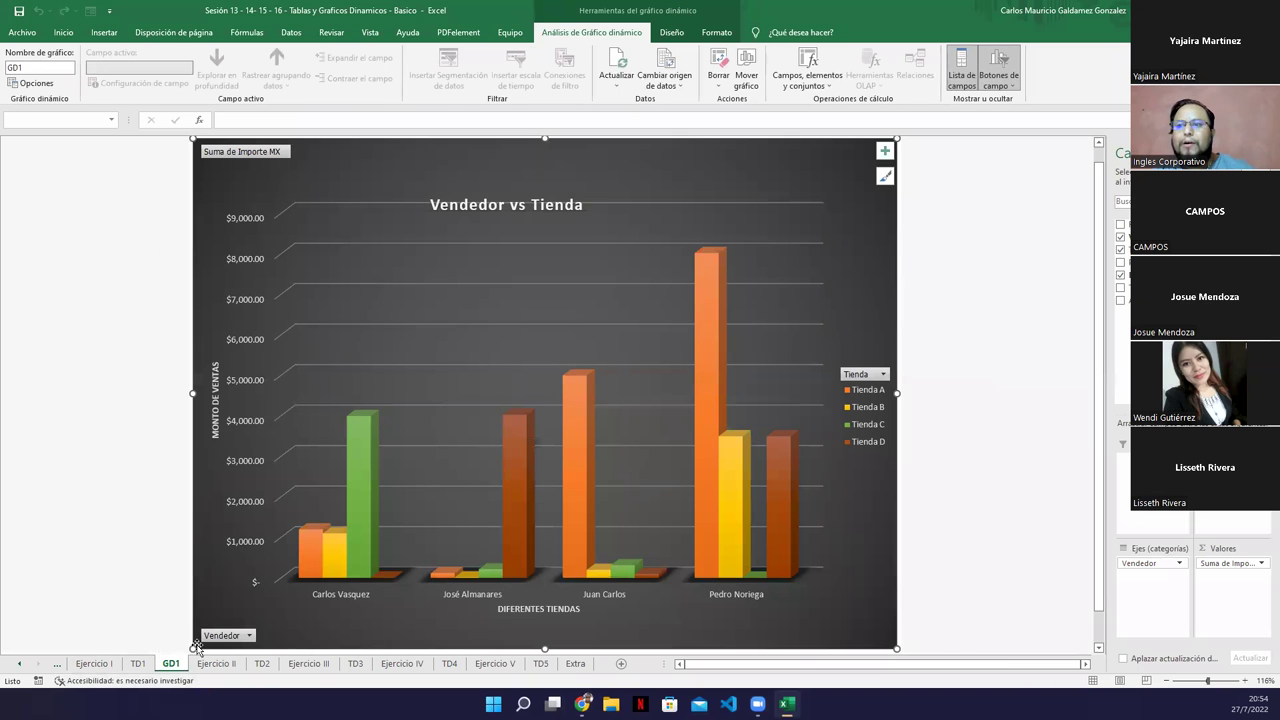
# - Filter the TD1 pivot table's row labels to the last two sellers and check the chart on GD1
pyautogui.click(138, 663)
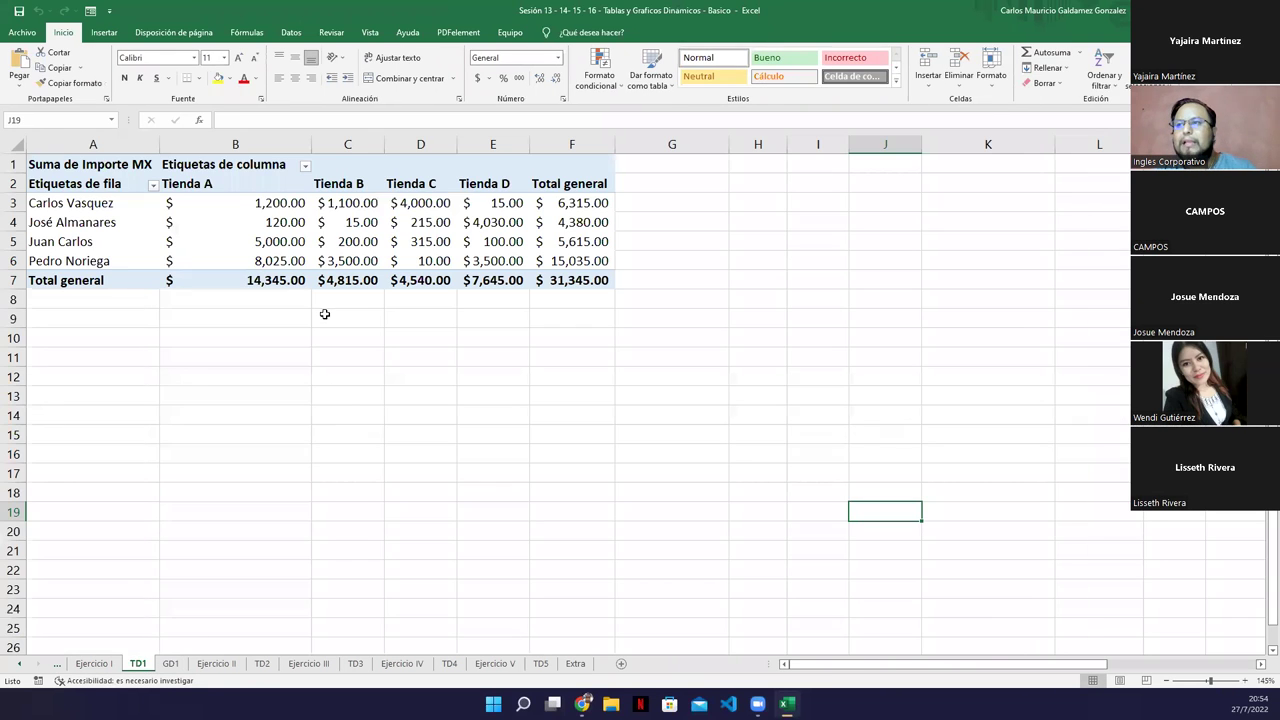
pyautogui.click(252, 217)
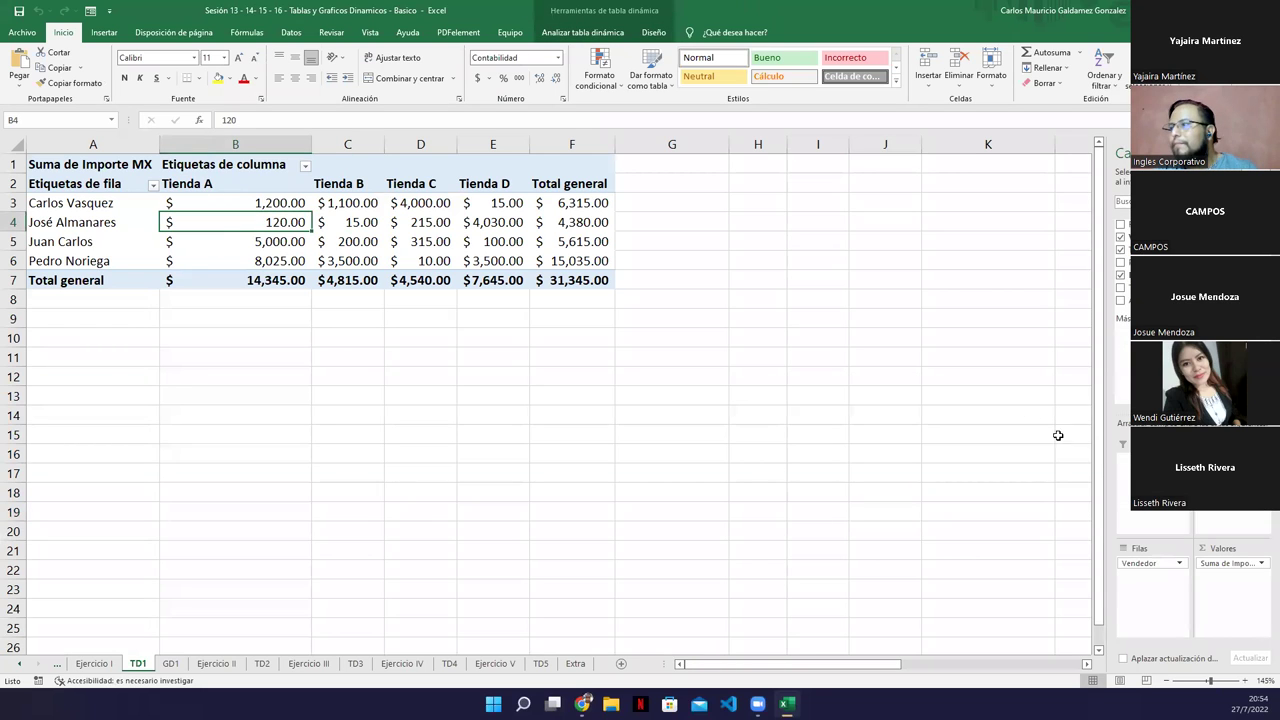
pyautogui.click(154, 188)
pyautogui.click(40, 318)
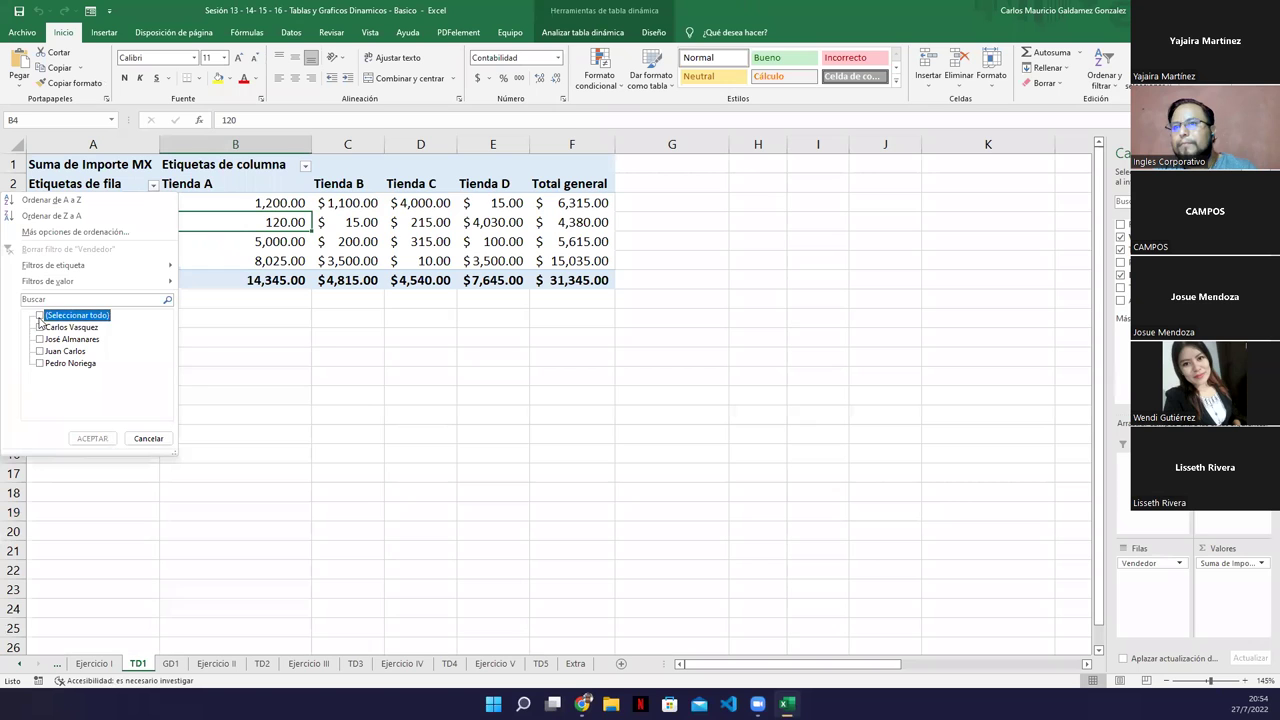
pyautogui.click(40, 351)
pyautogui.click(40, 363)
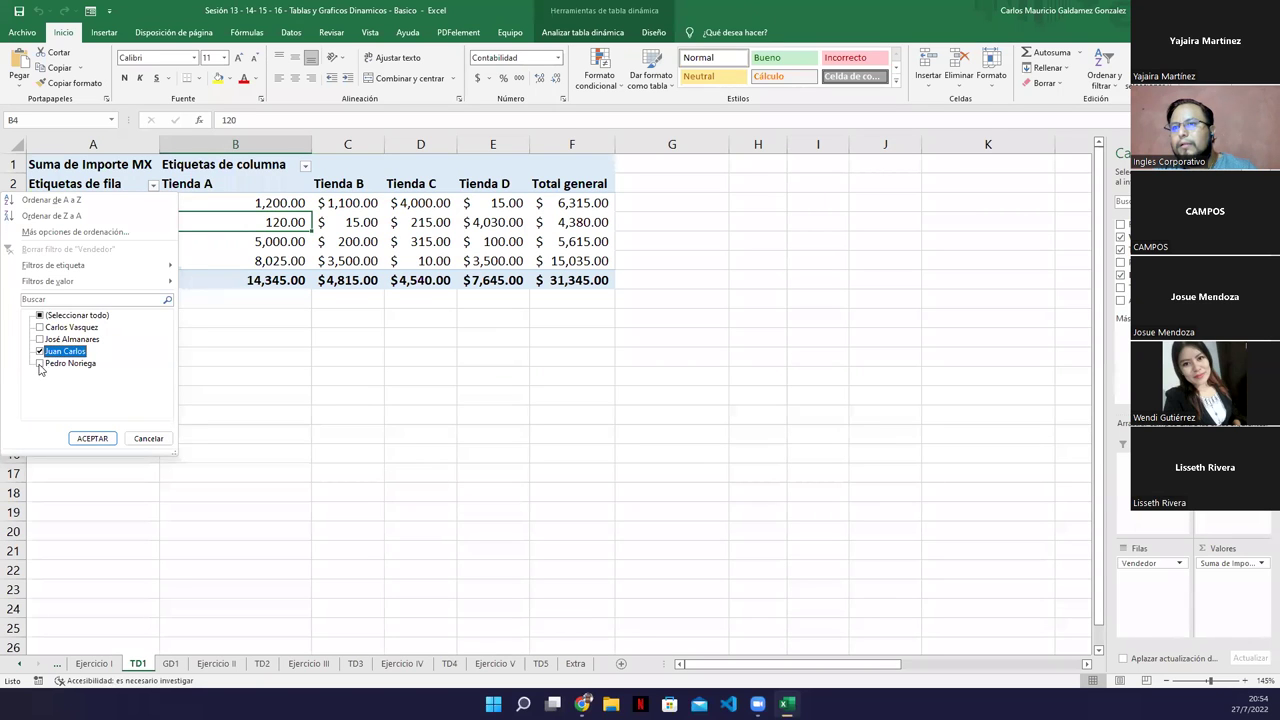
pyautogui.click(89, 438)
pyautogui.click(171, 664)
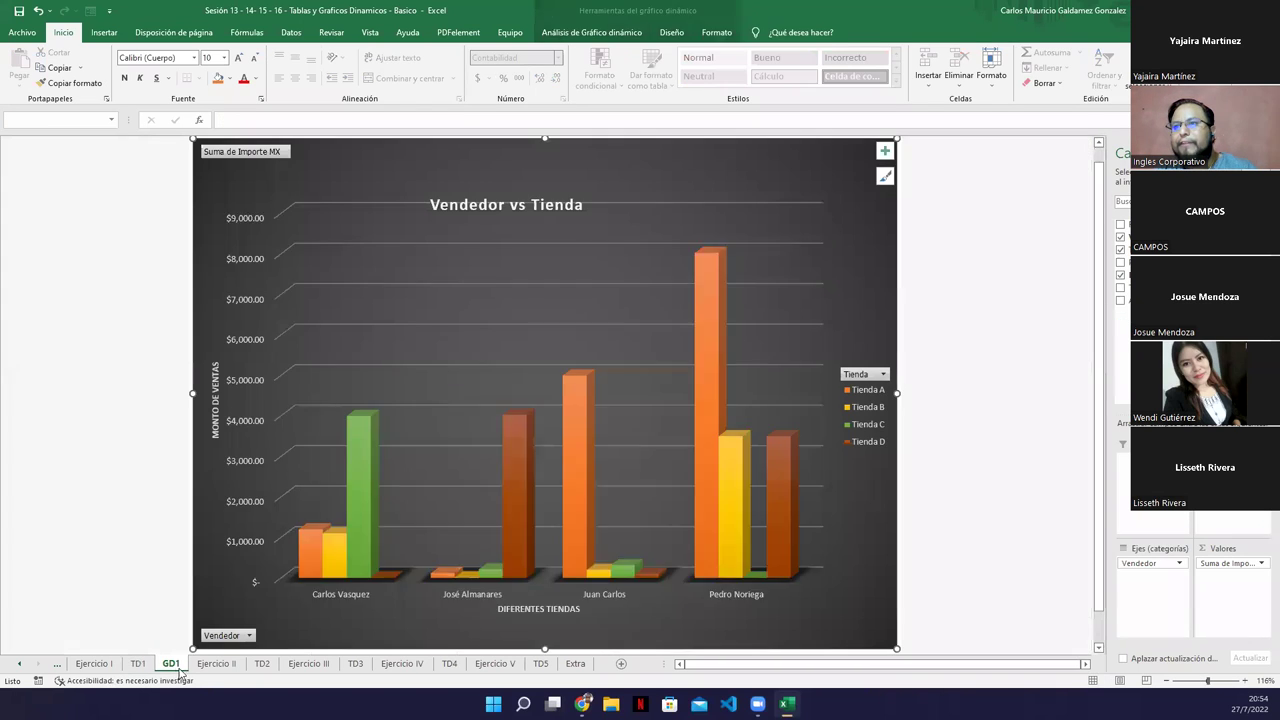
# - Compare the TD1 pivot table with the GD1 chart, and switch to the presentation slide on pivot chart characteristics
pyautogui.click(138, 664)
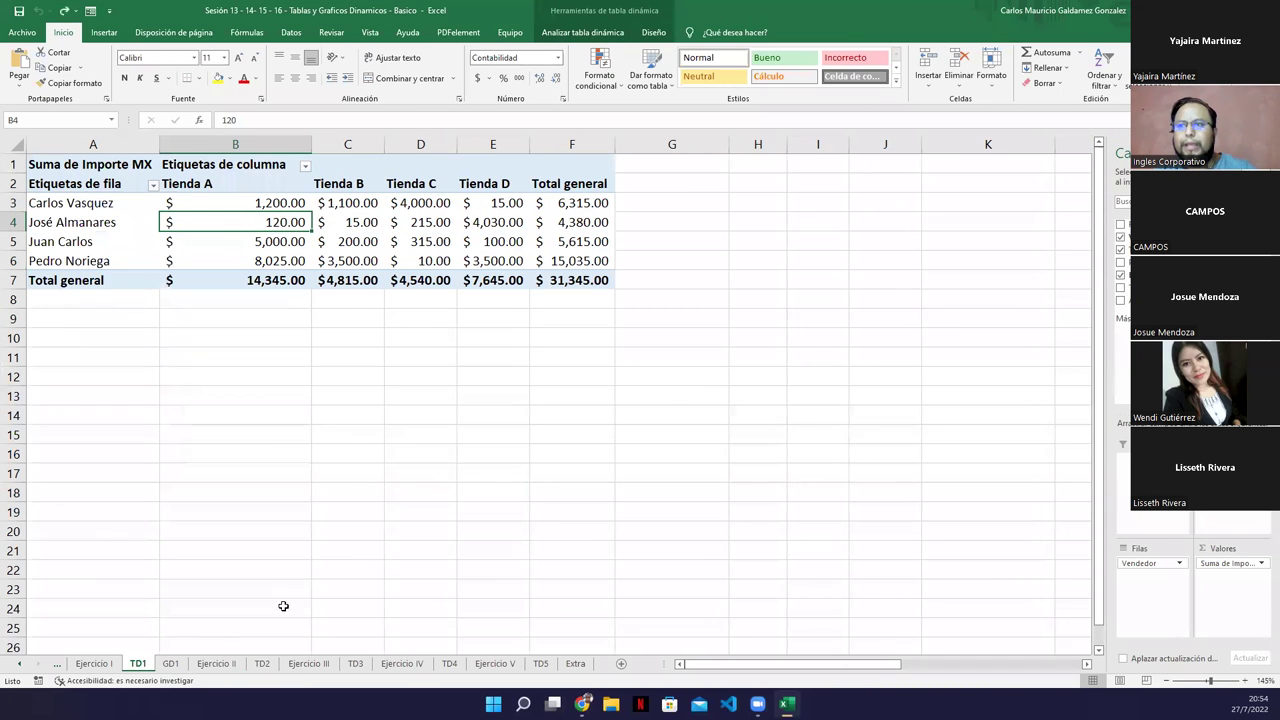
pyautogui.click(174, 665)
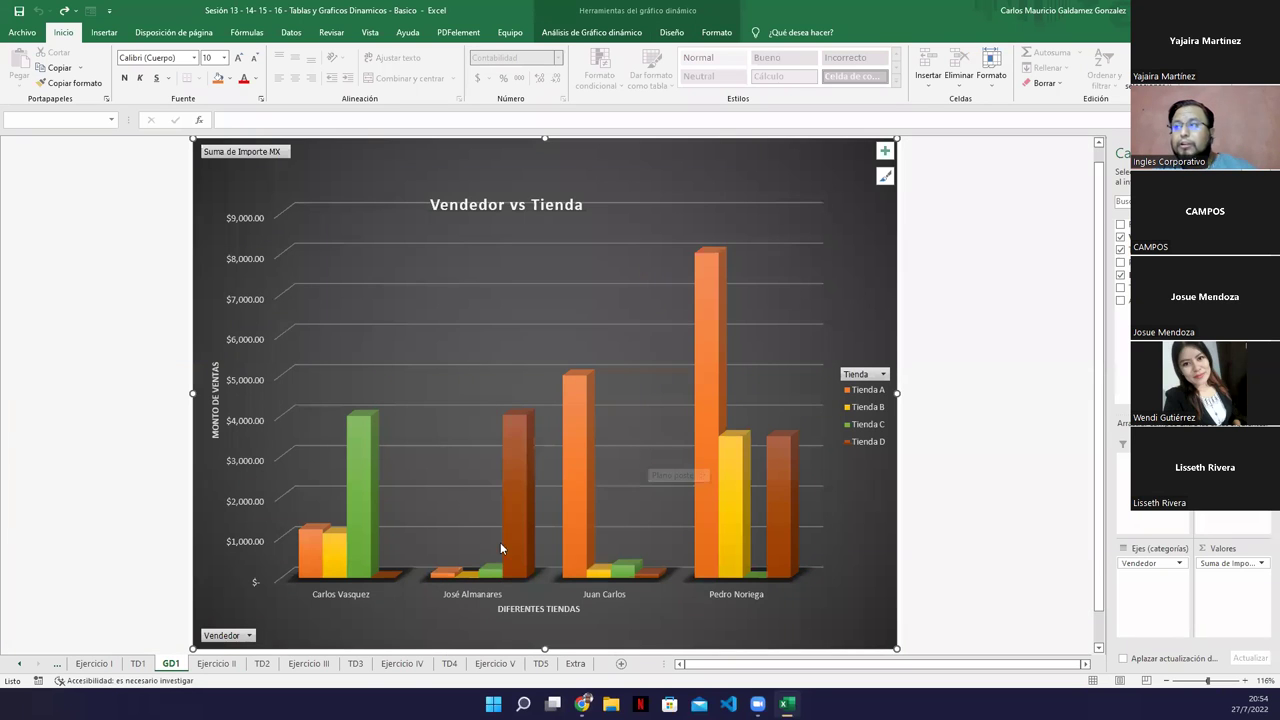
pyautogui.click(670, 33)
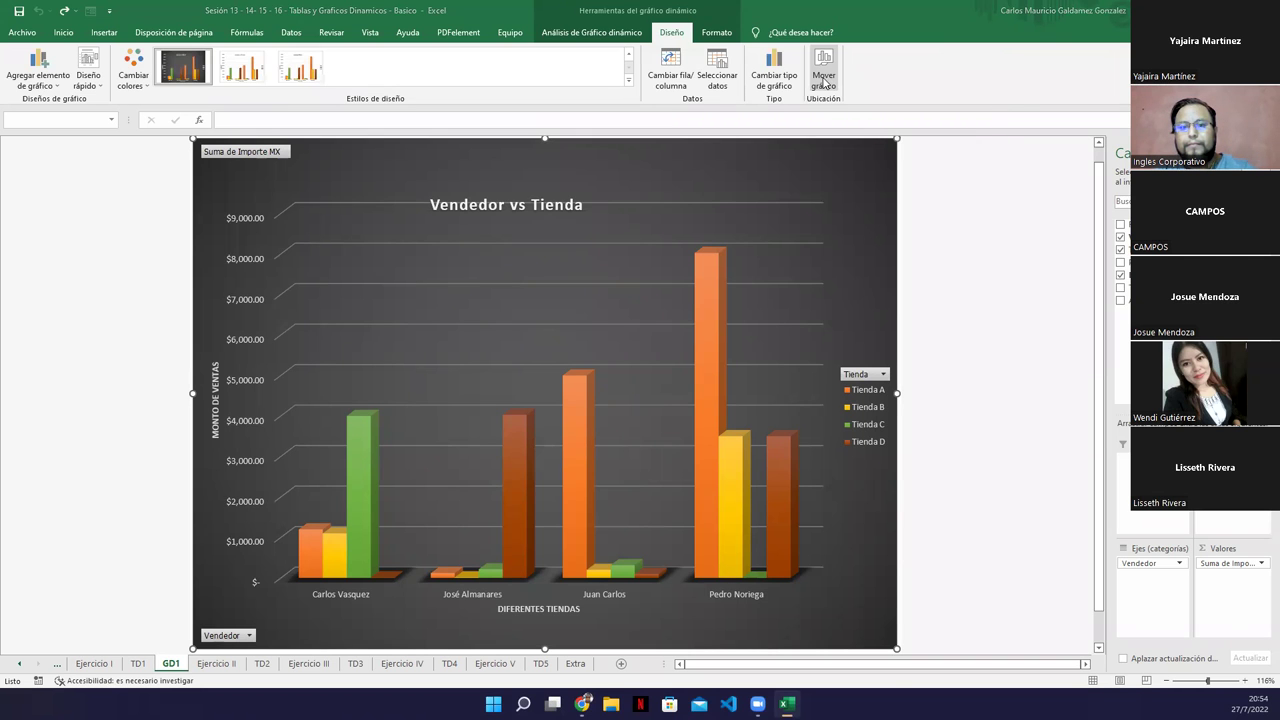
pyautogui.hotkey('alt', 'Tab')
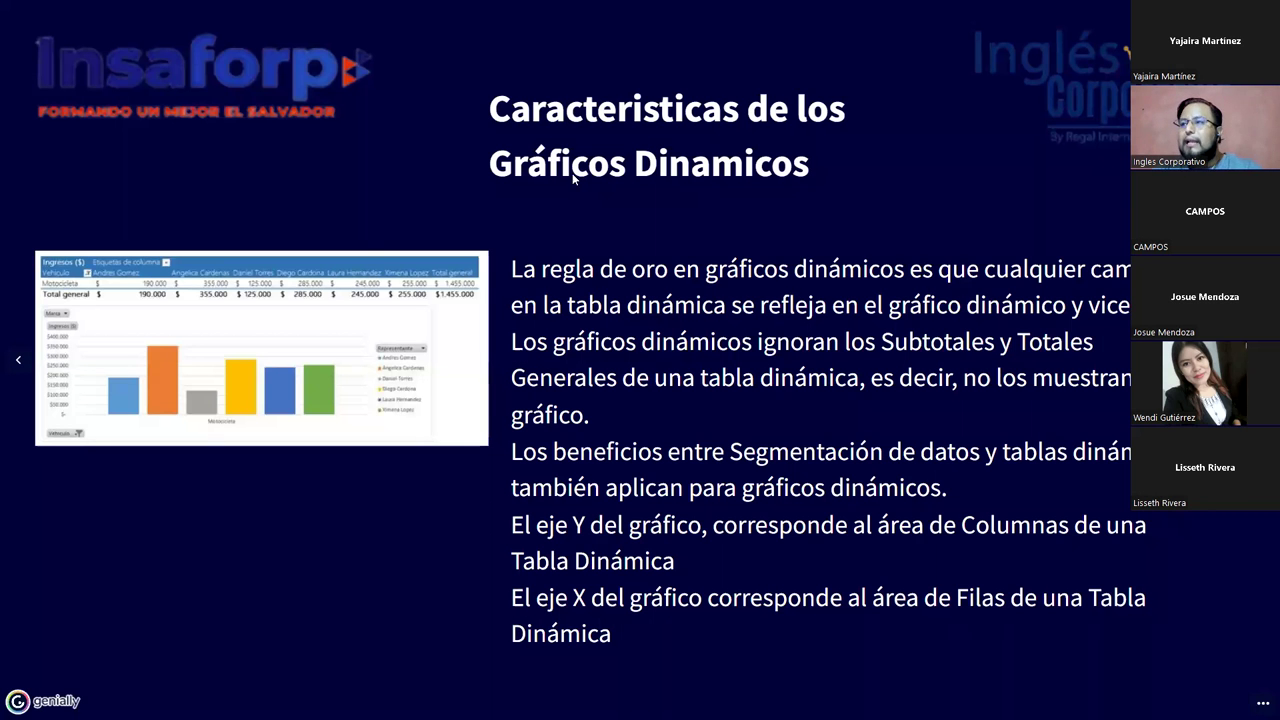